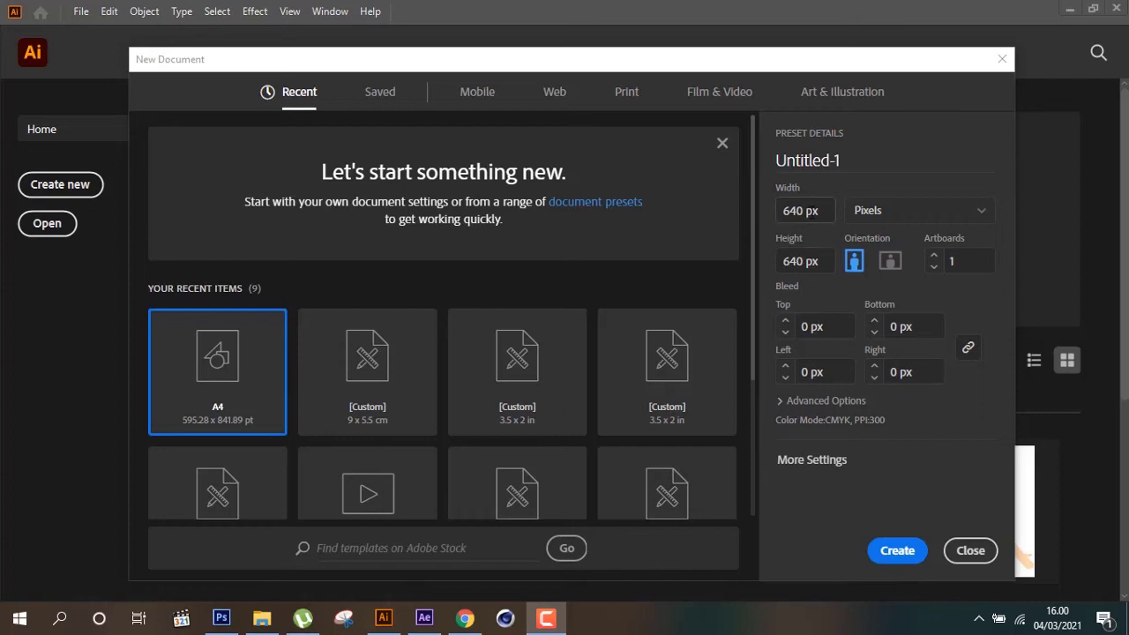
Create a new blank 640 × 640 px document
left_click(816, 214)
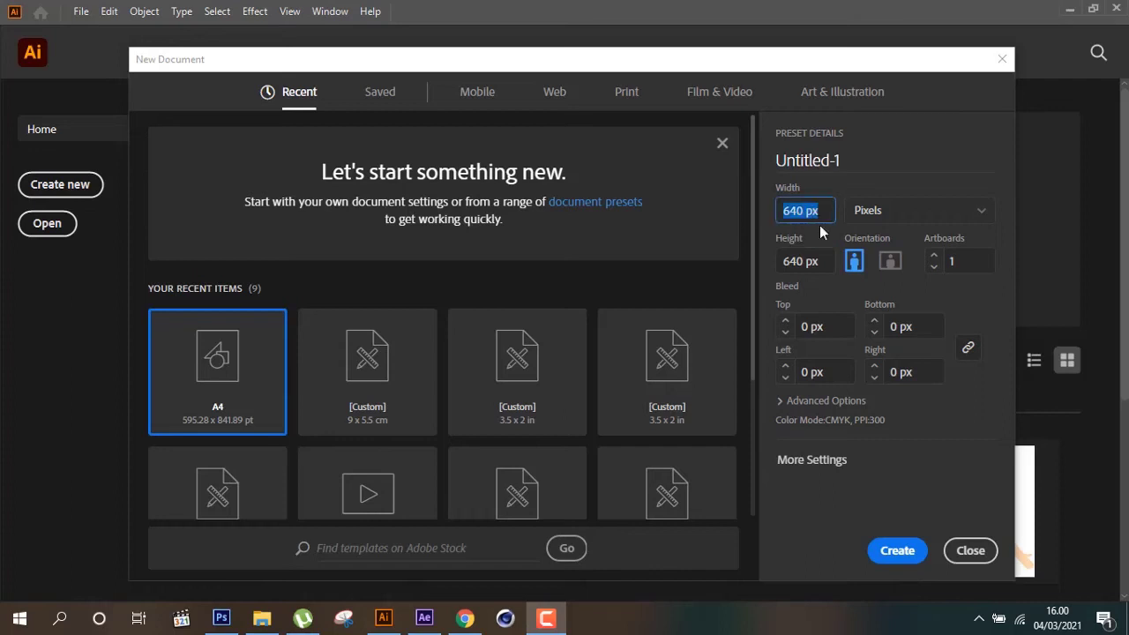
left_click(824, 261)
left_click(897, 550)
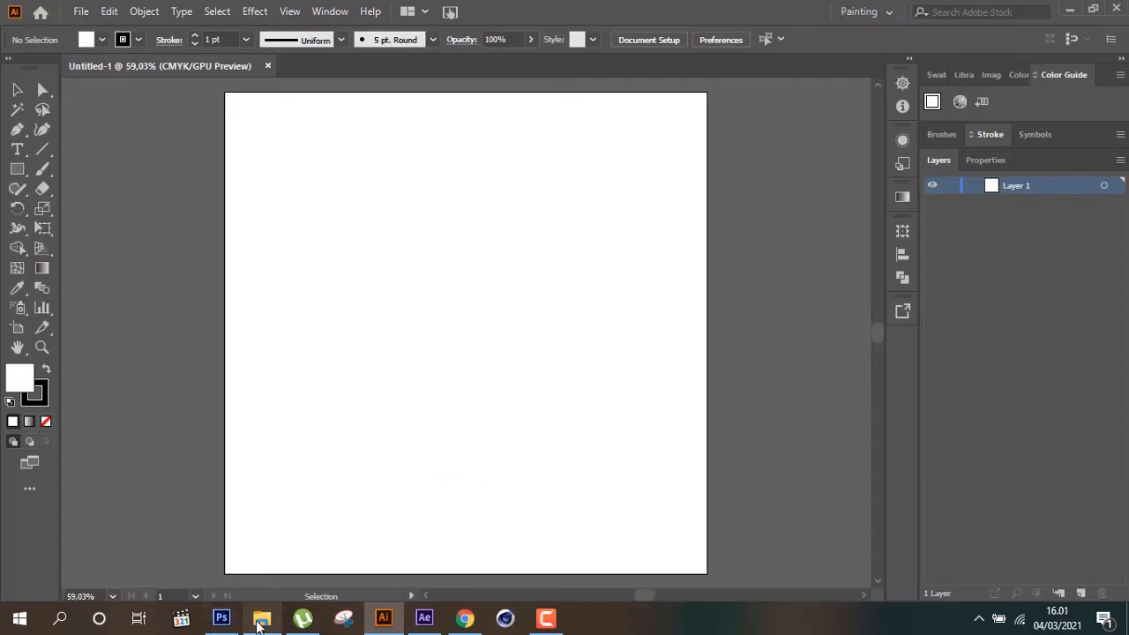
Place ch1_00865.jpg, centre it horizontally and vertically on the artboard, and lock Layer 1
left_click(261, 620)
mouse_move(684, 473)
left_mouse_down()
mouse_move(402, 630)
mouse_move(460, 366)
left_mouse_up()
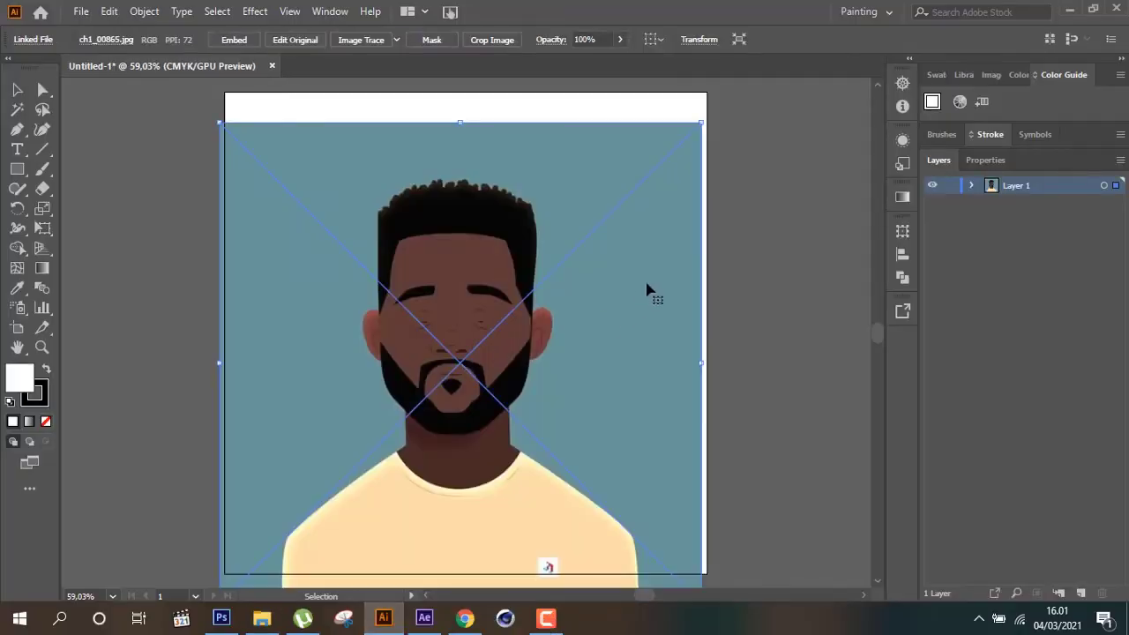
left_click(902, 254)
left_click(861, 363)
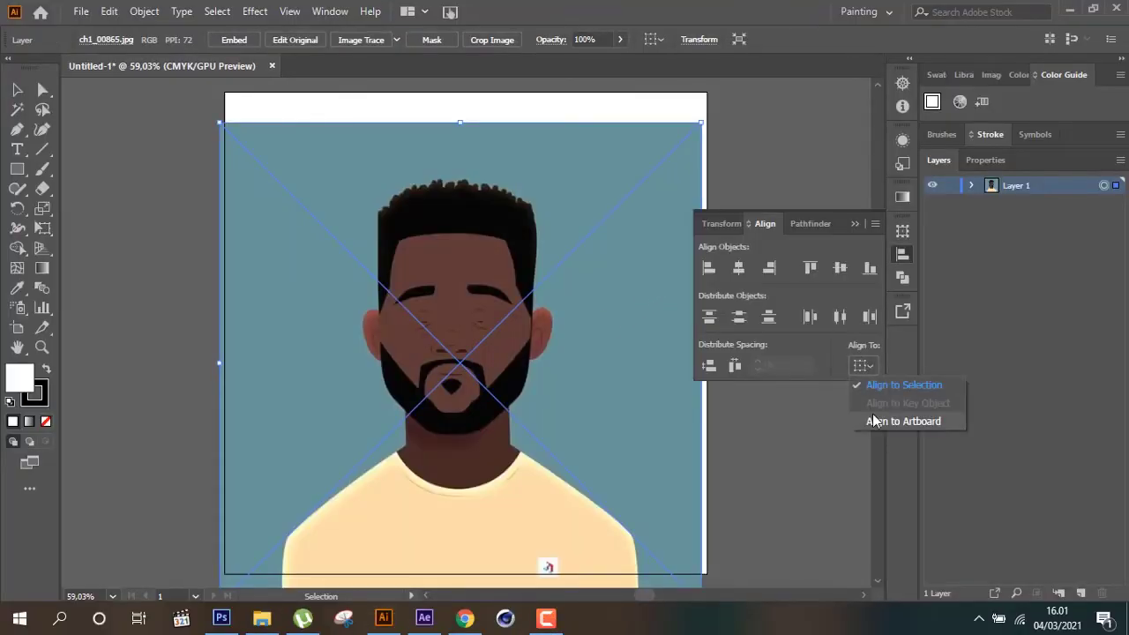
left_click(899, 420)
left_click(738, 267)
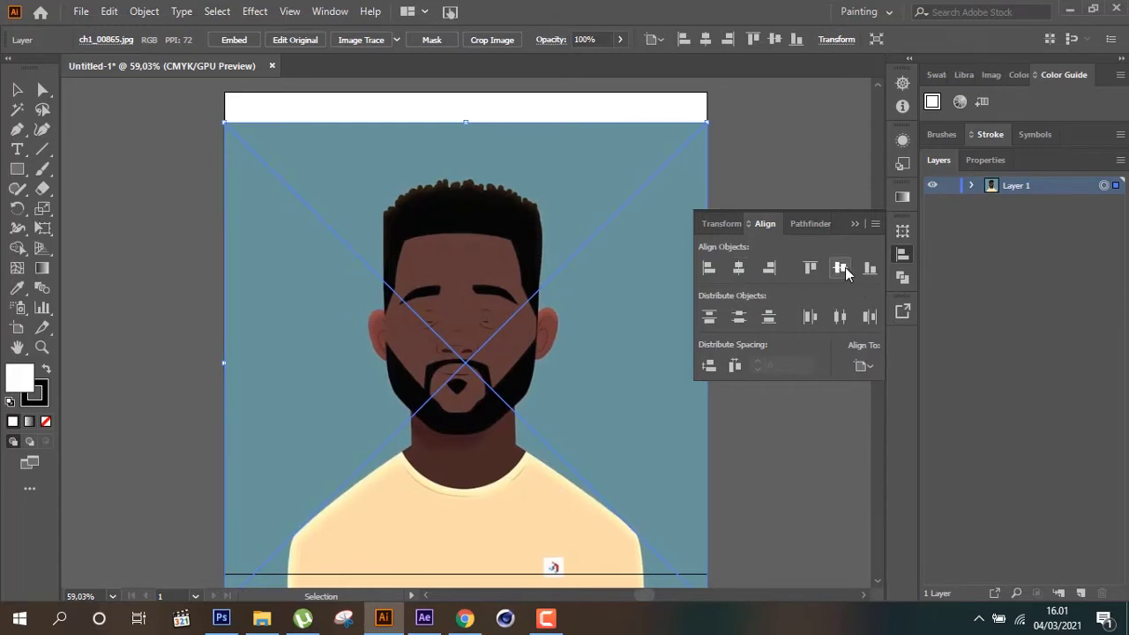
left_click(842, 269)
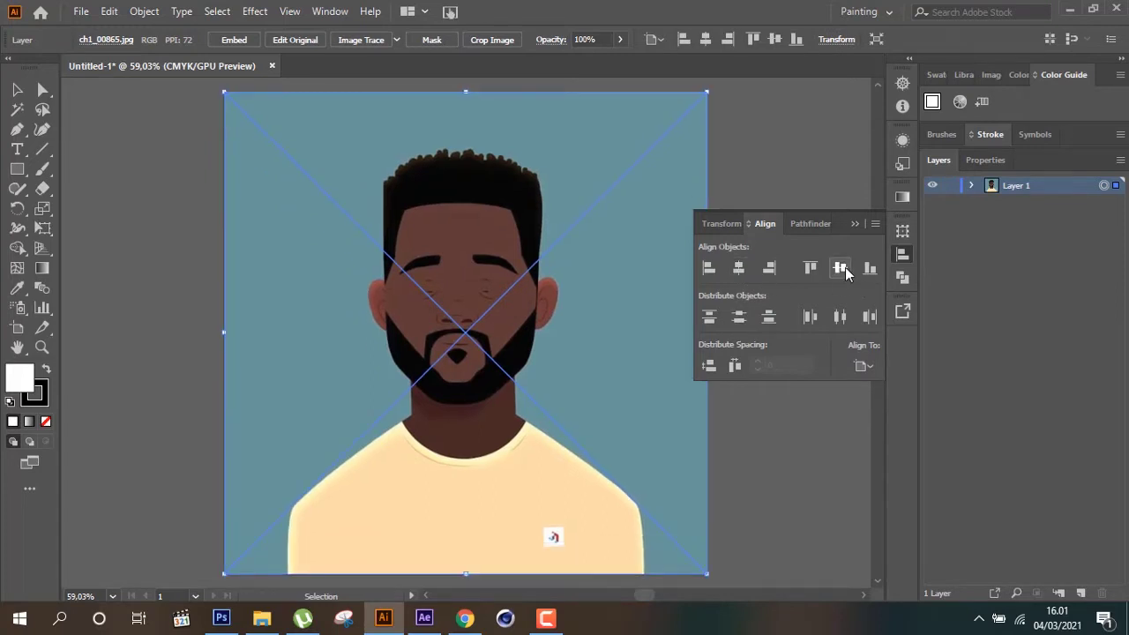
left_click(904, 255)
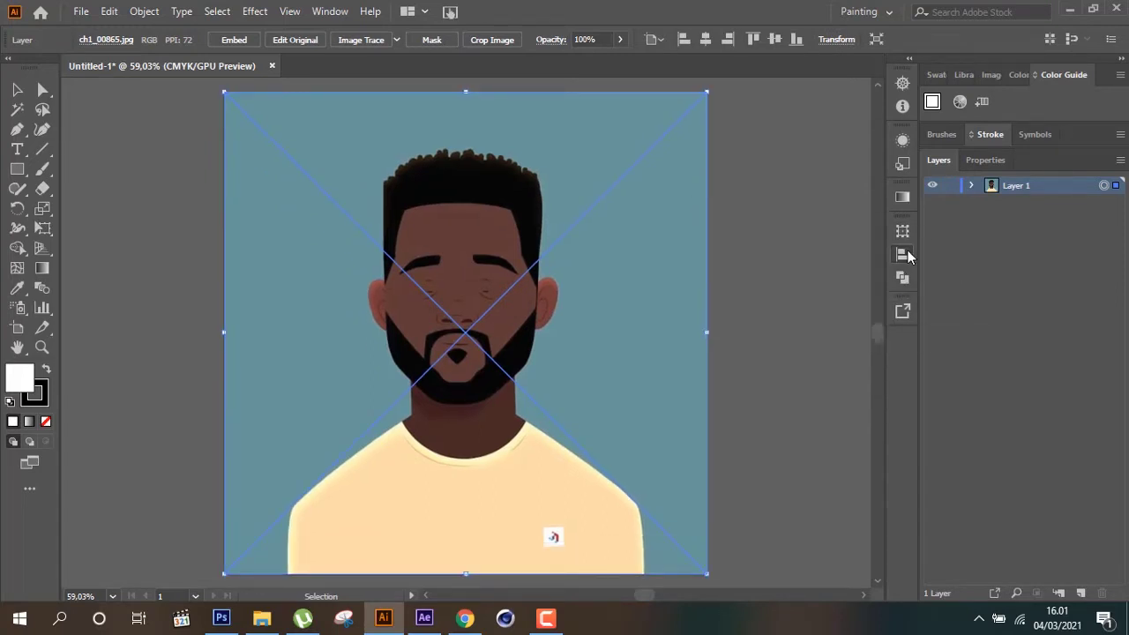
left_click(951, 185)
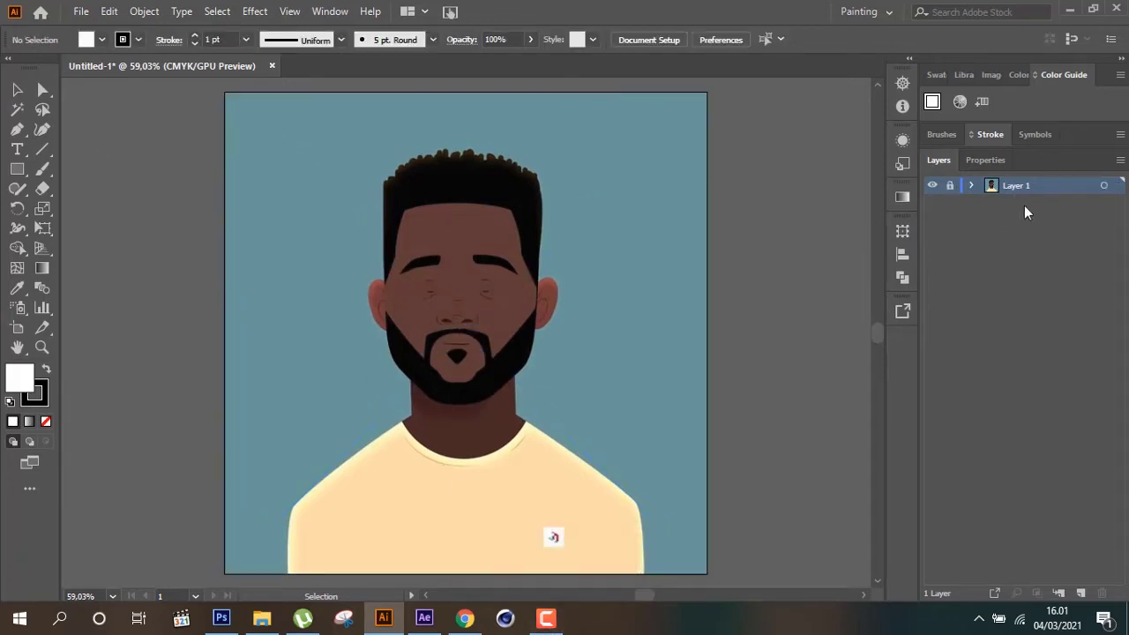
Add two new layers named hair and face
left_click(1081, 592)
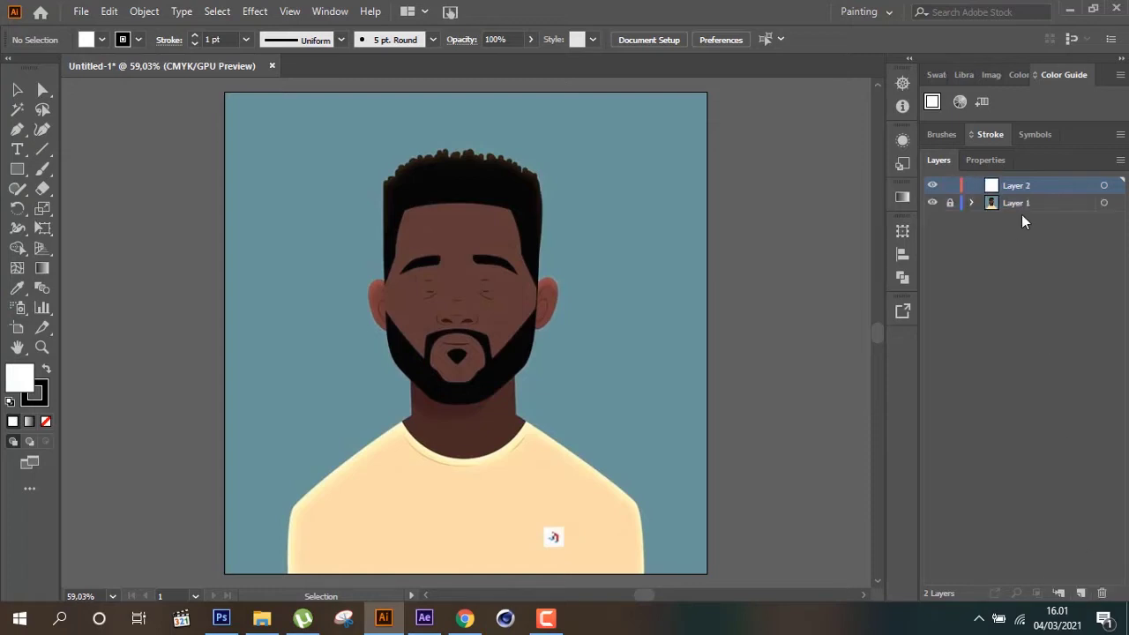
double_click(1019, 186)
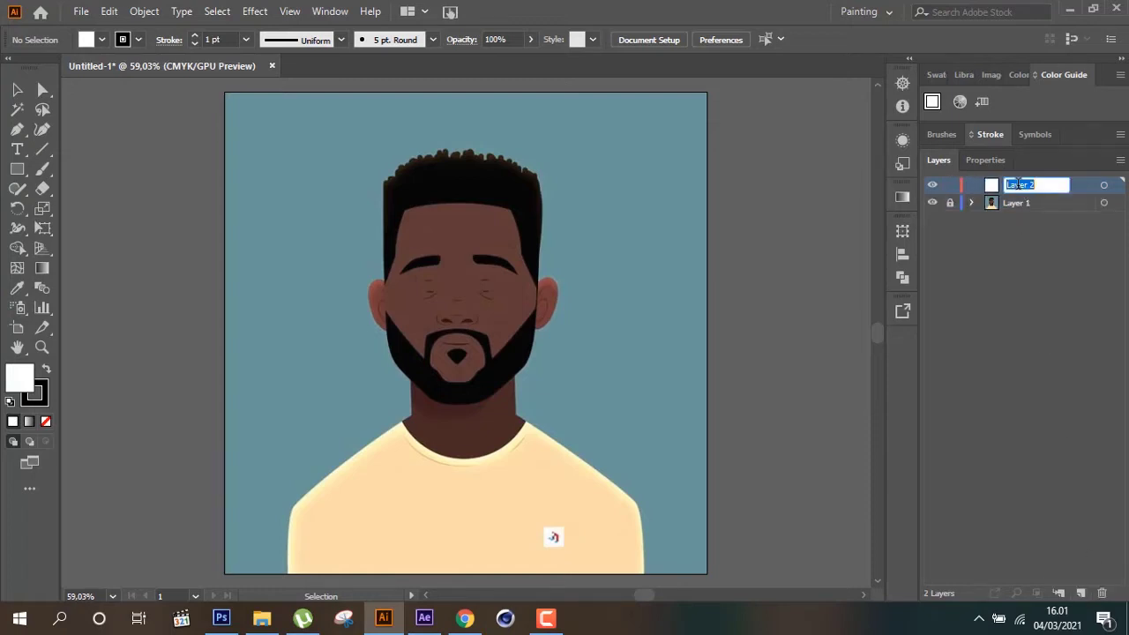
type("ha")
type("ir")
key("Return")
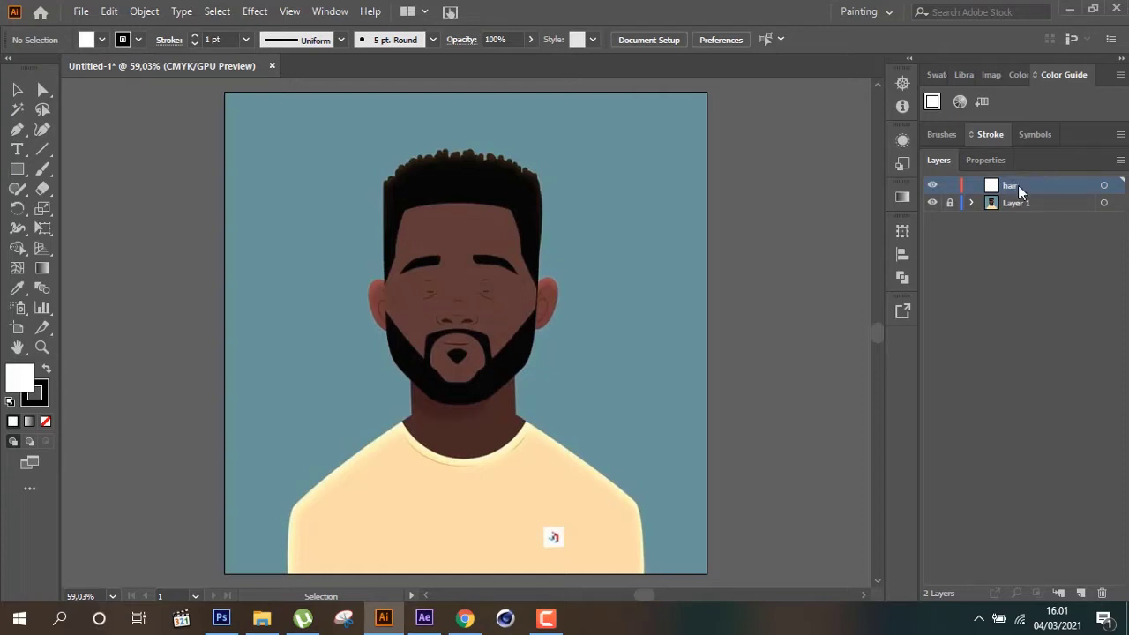
left_click(1081, 593)
double_click(1019, 184)
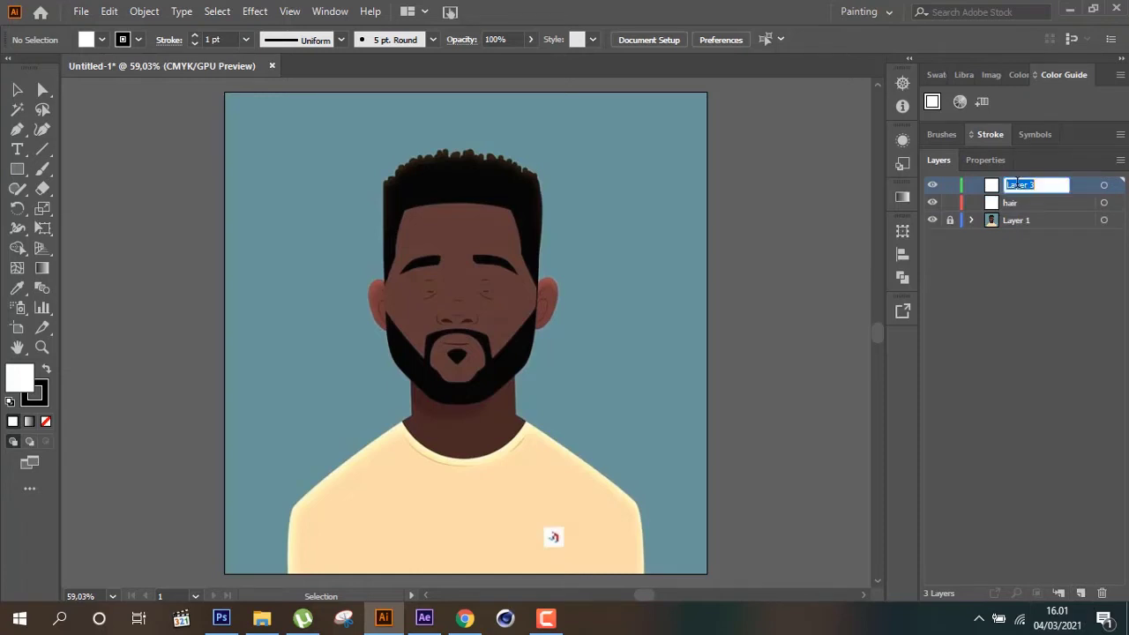
type("face")
key("Return")
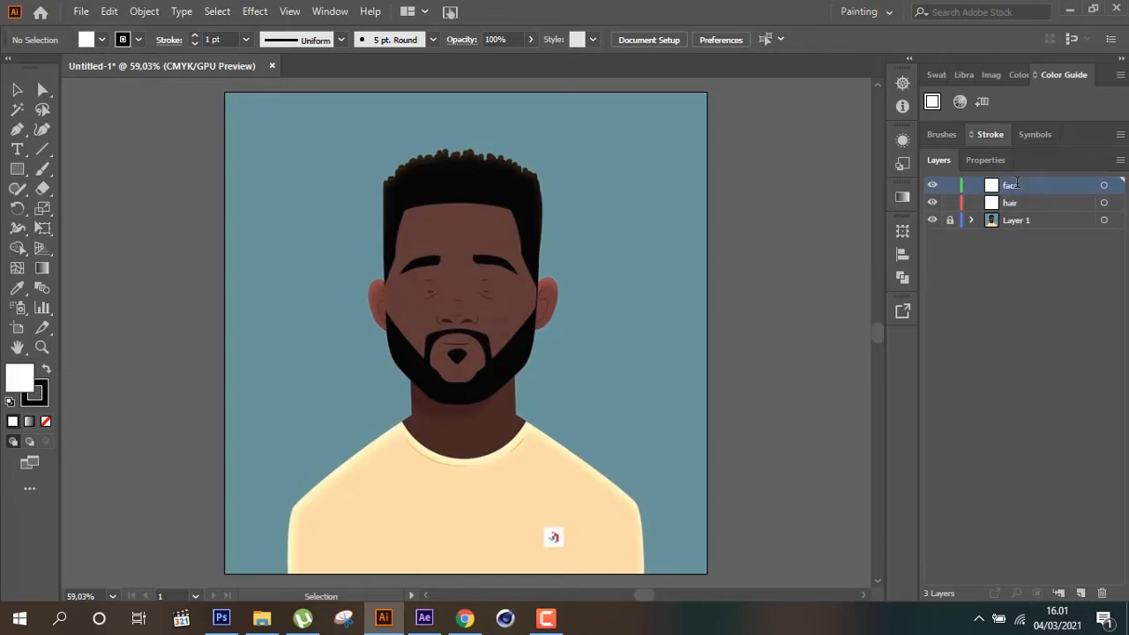
Add a new layer named eyebrow left
left_click(1081, 593)
key("e")
key("b")
key("r")
key("w")
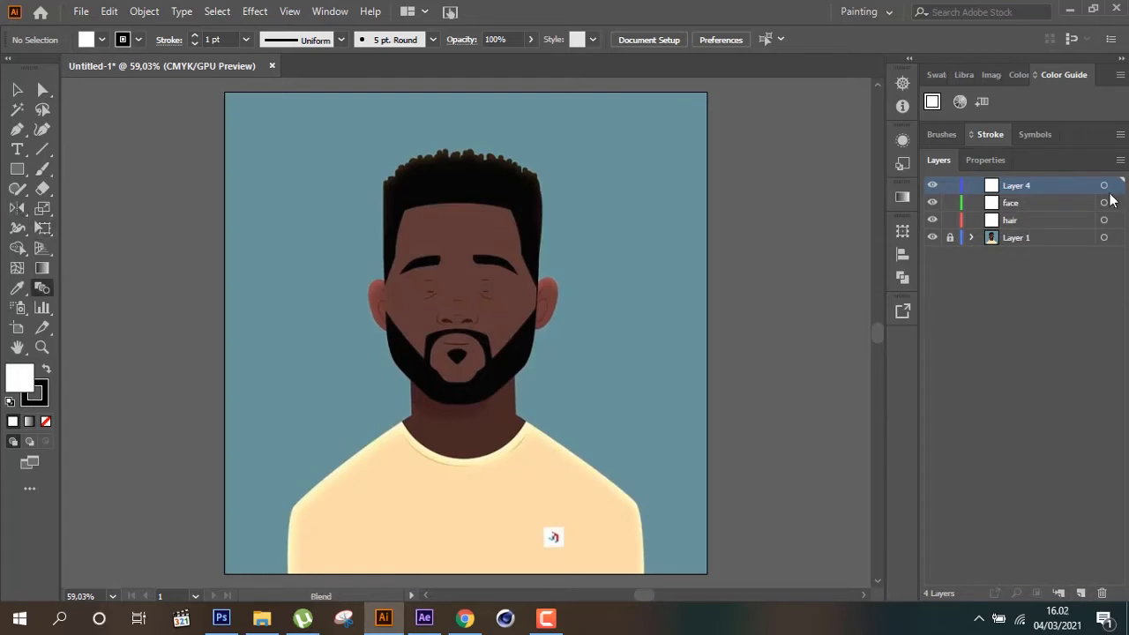
double_click(1017, 184)
type("eyebrow")
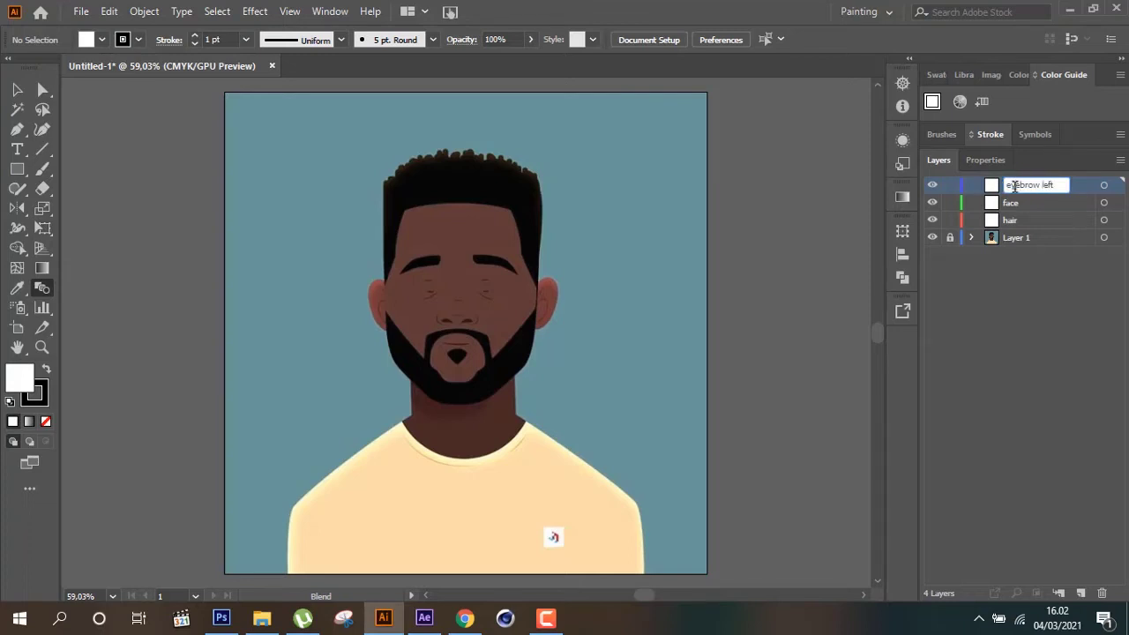
key("Return")
Add a new layer named eyebrow right and make it active
left_click(1080, 593)
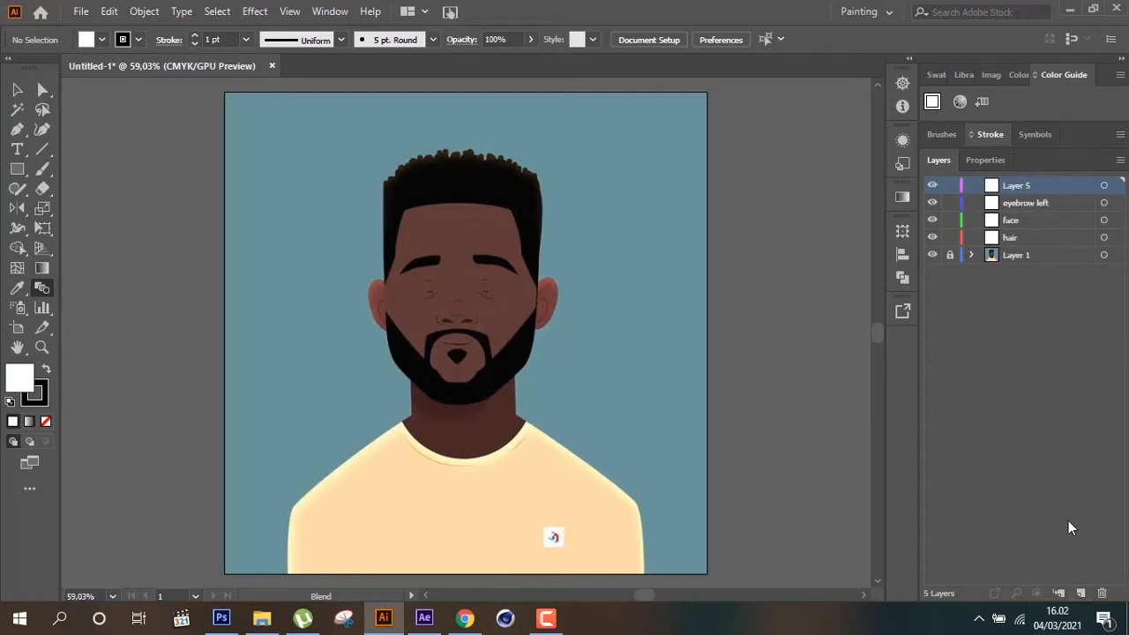
double_click(1024, 185)
type("eyebro")
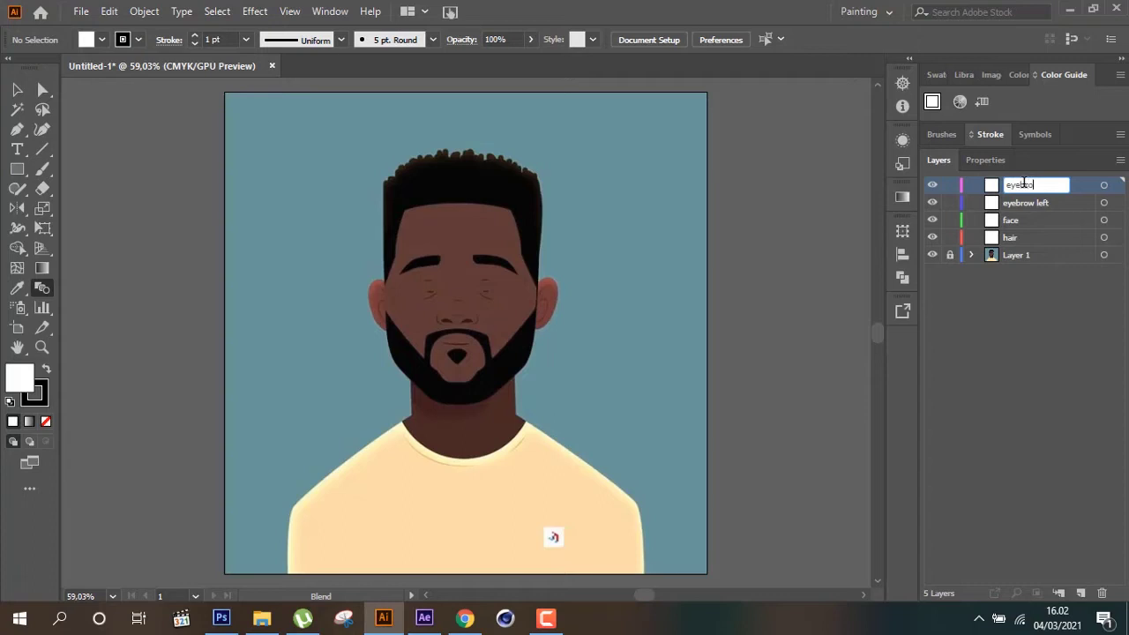
type("eyebrow right")
left_click(1002, 316)
left_click(1026, 190)
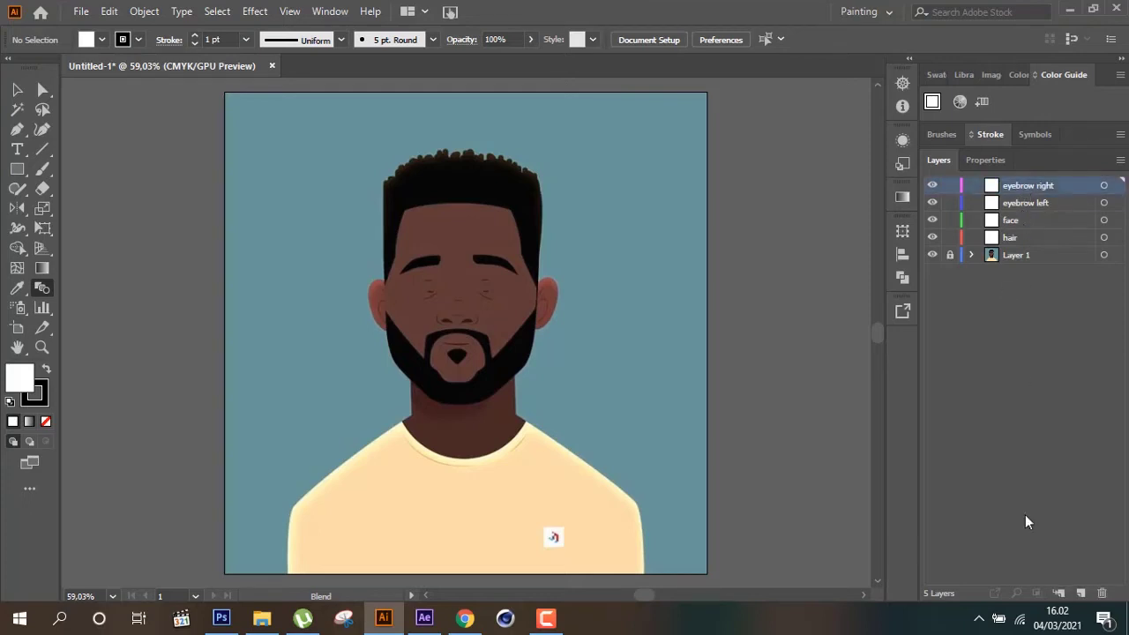
Add two new layers named eye left and eye right
left_click(1081, 594)
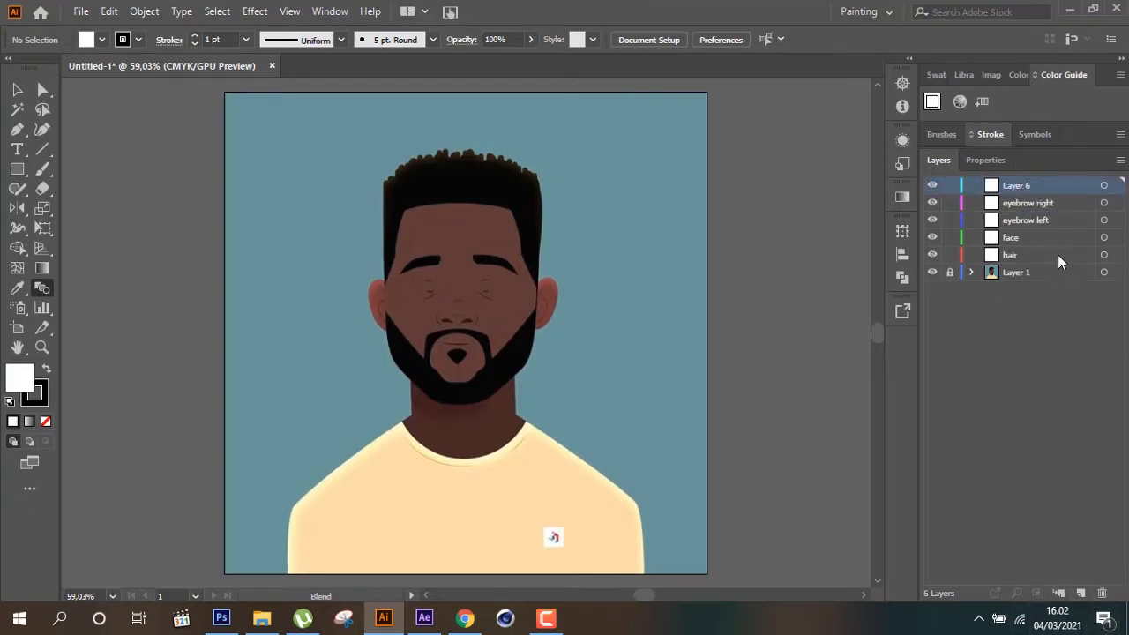
double_click(1019, 184)
type("eye left")
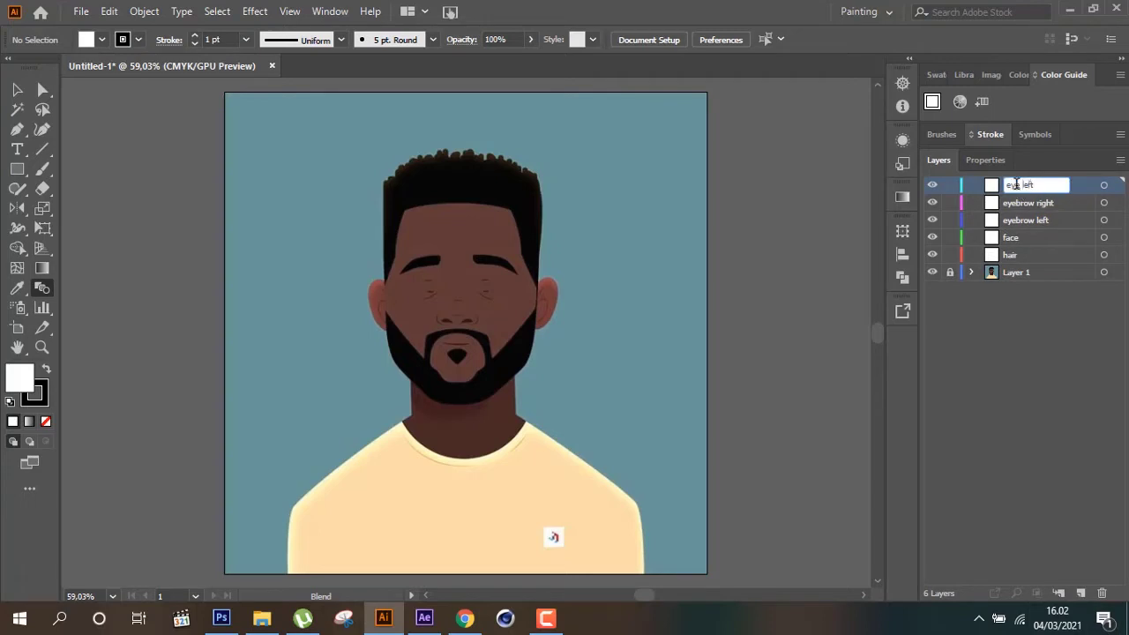
key("Return")
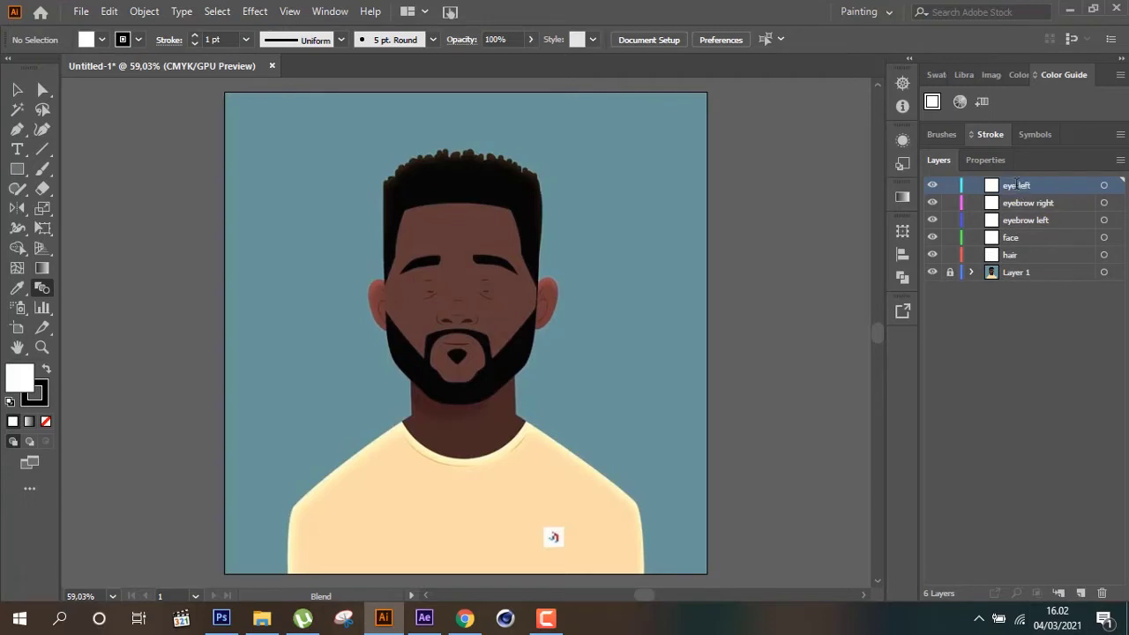
left_click(1081, 594)
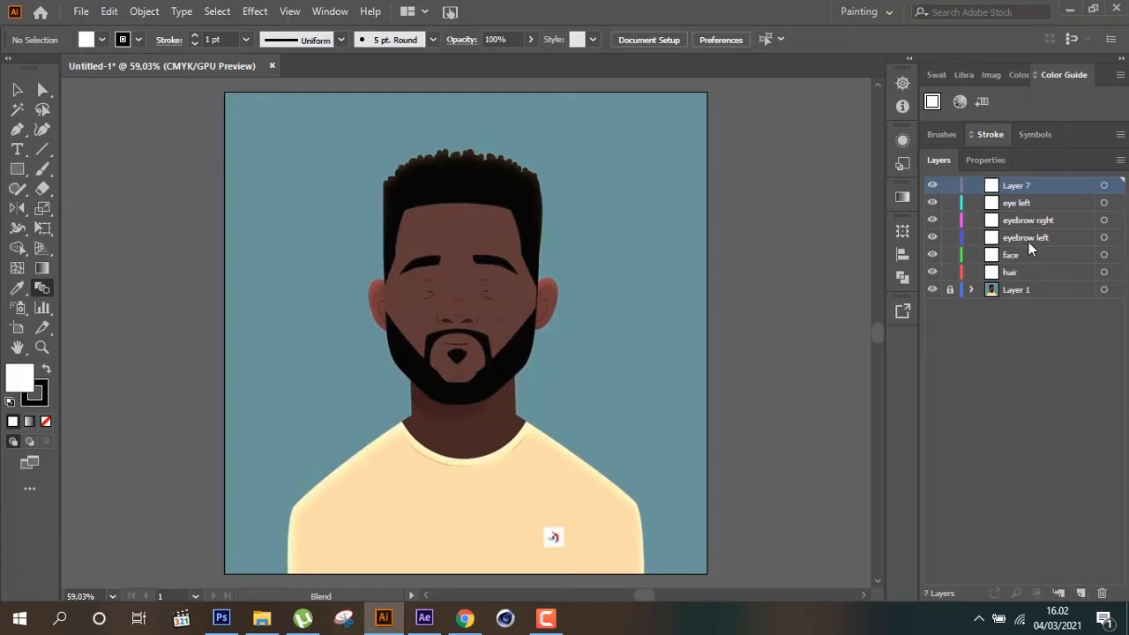
double_click(1023, 186)
type("eye right")
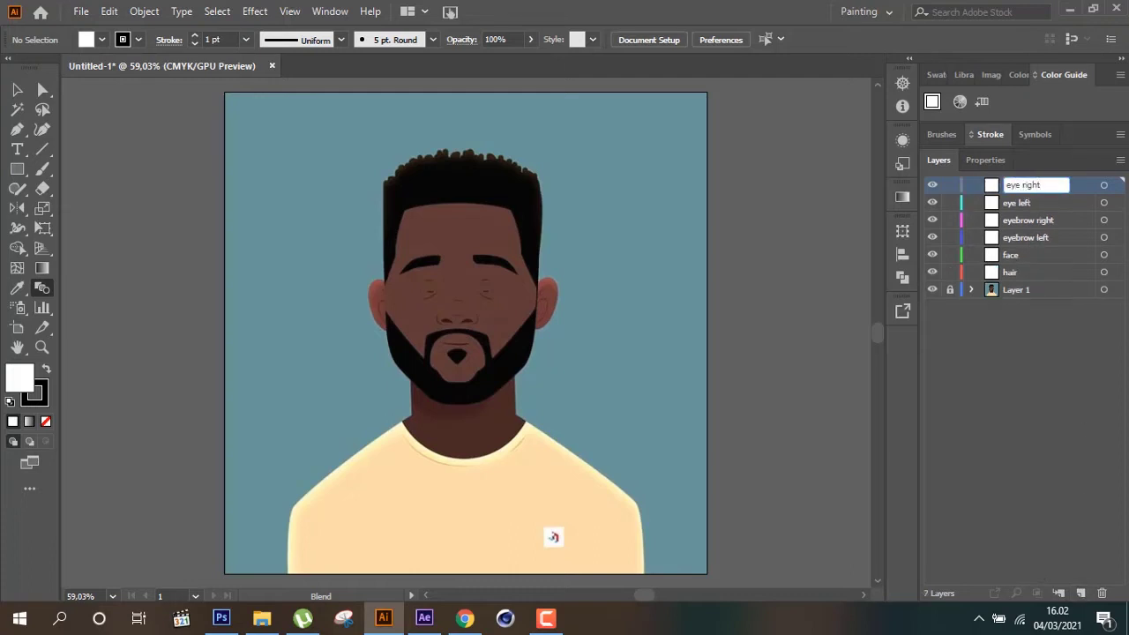
key("Return")
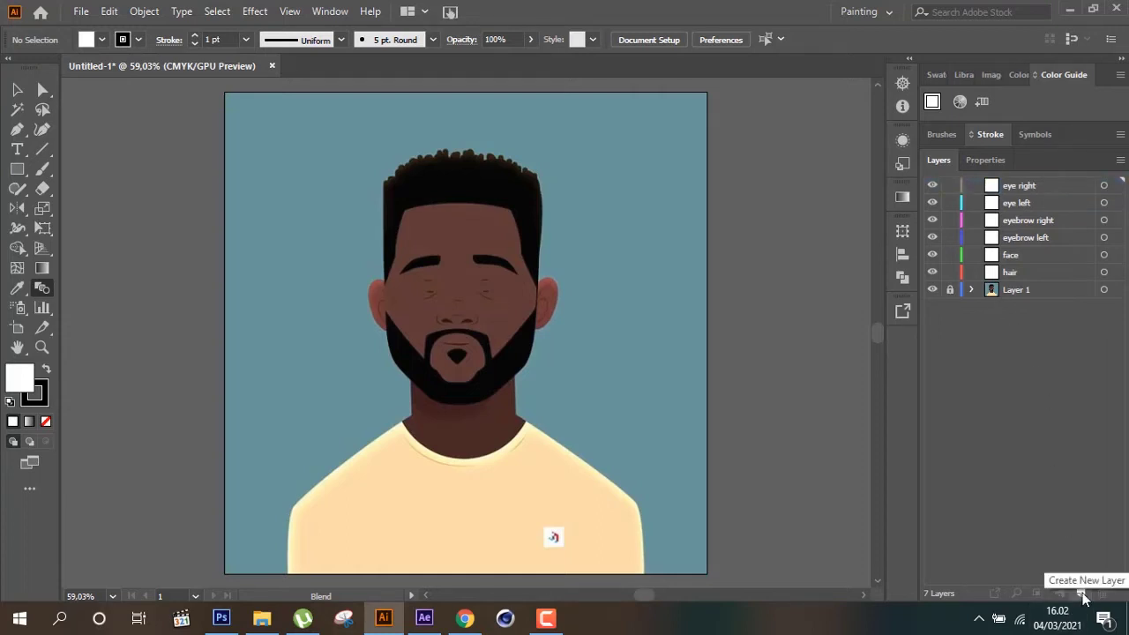
Add two new layers named mouth and neck
left_click(1082, 593)
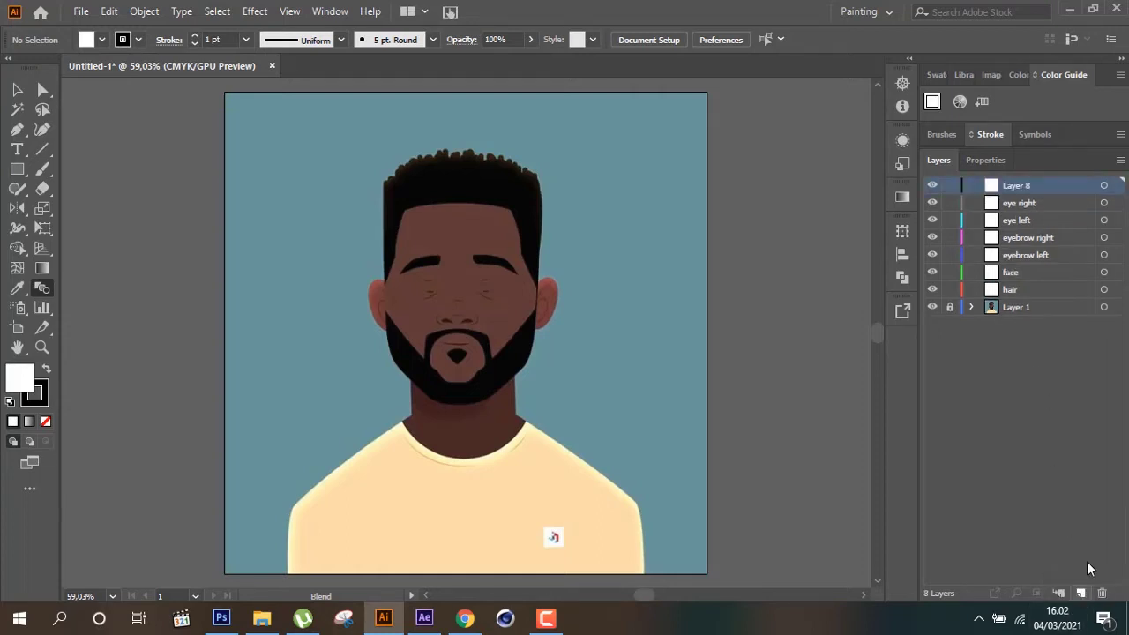
double_click(1017, 186)
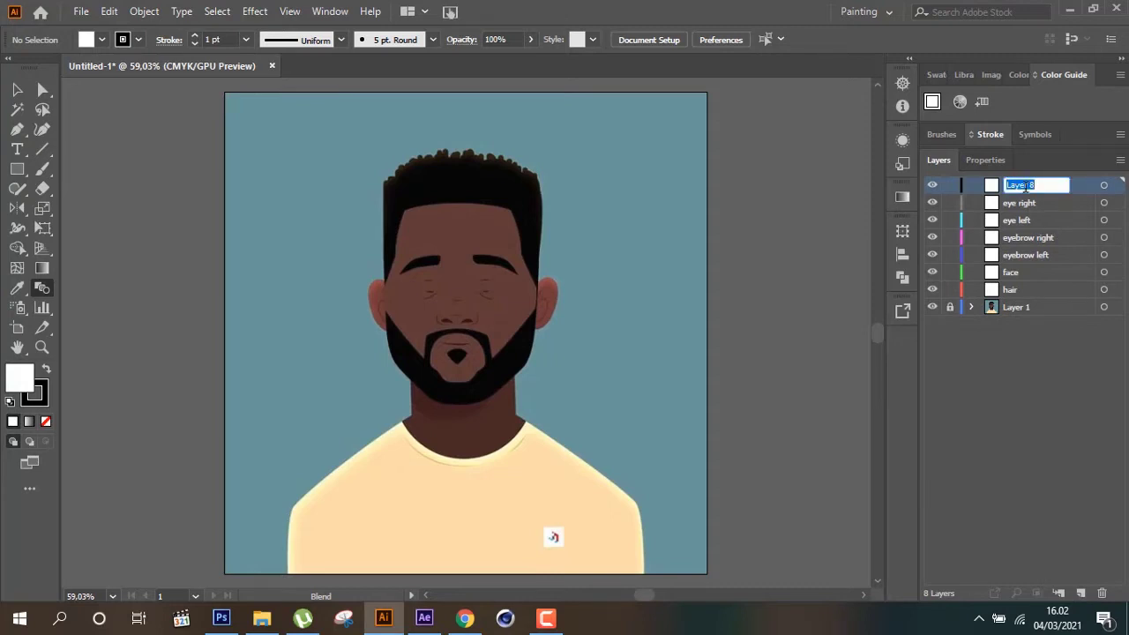
type("mouth")
key("Return")
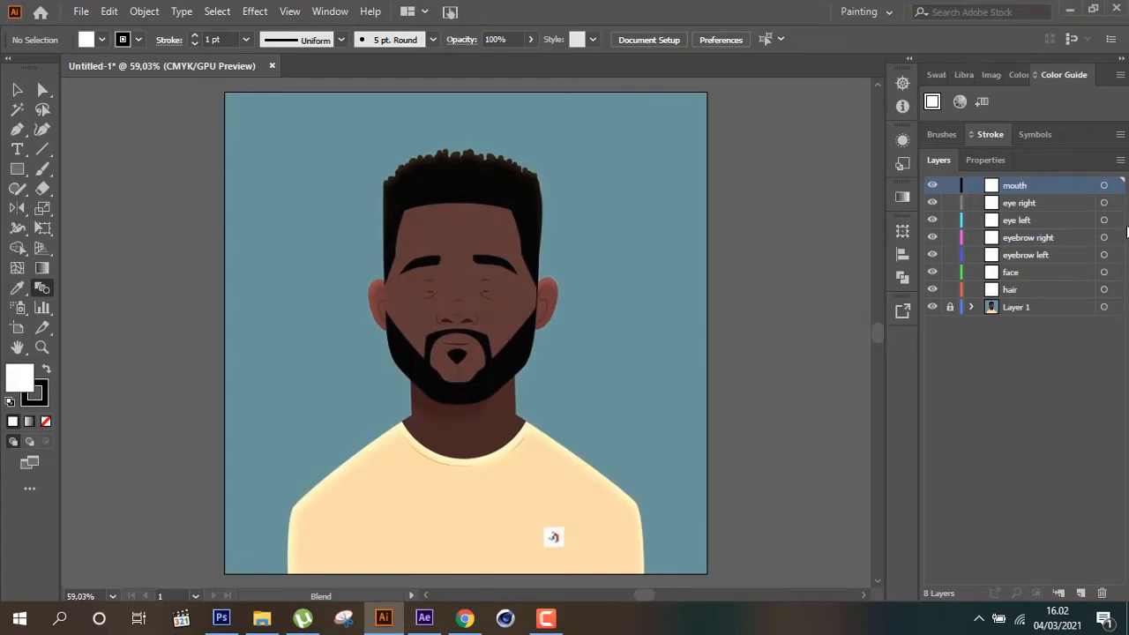
left_click(1083, 597)
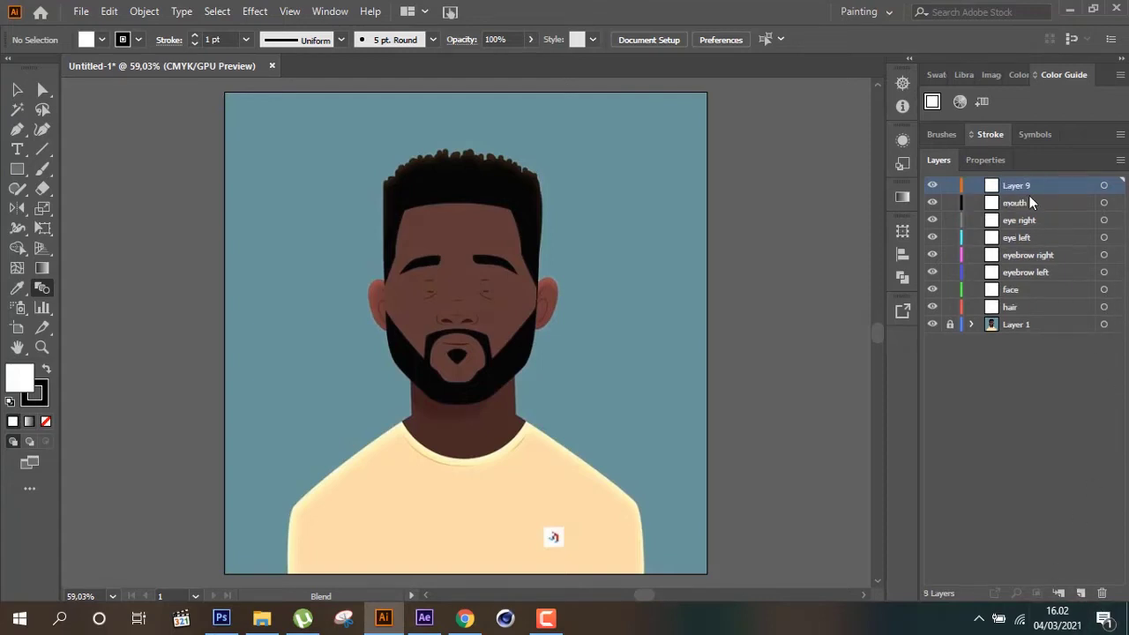
double_click(1019, 187)
type("neck")
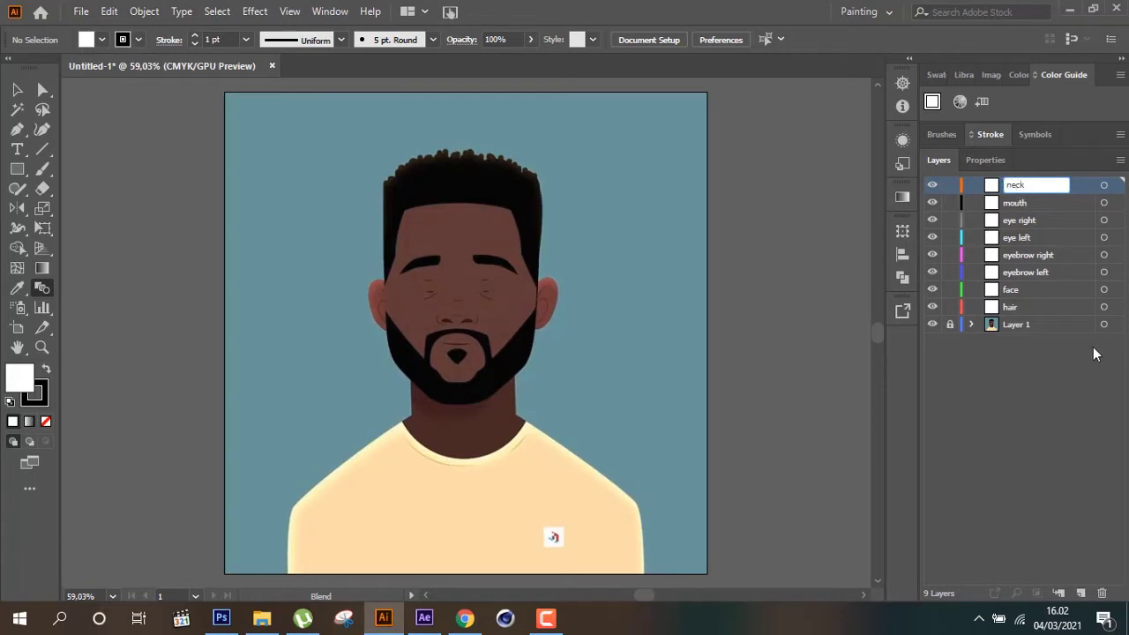
left_click(1067, 439)
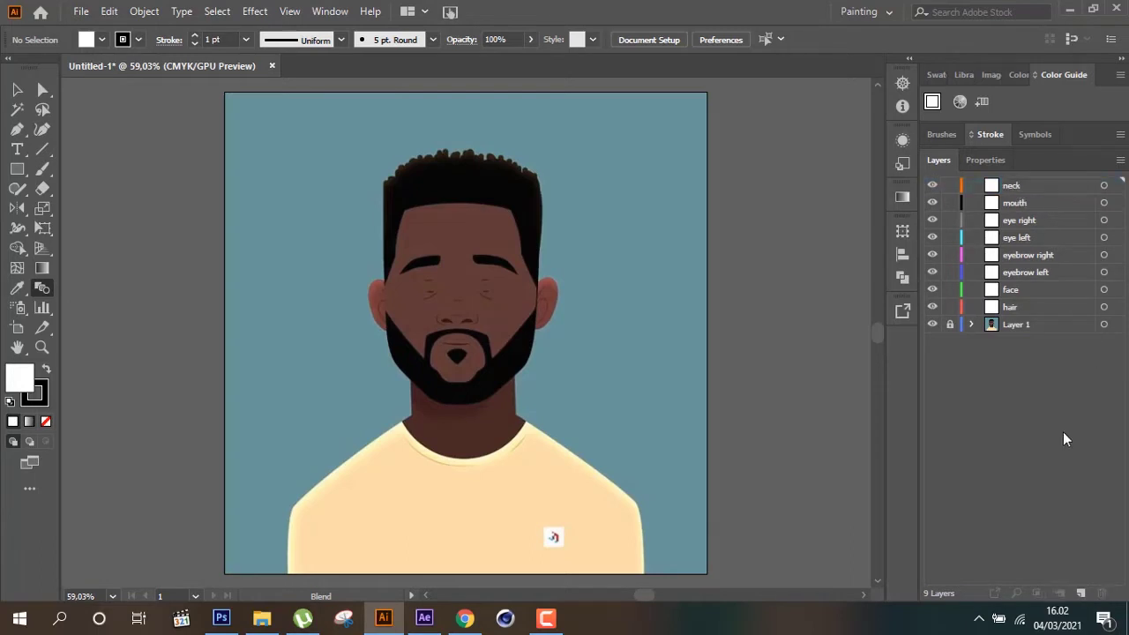
Add a new layer named body at the top of the stack
left_click(1080, 593)
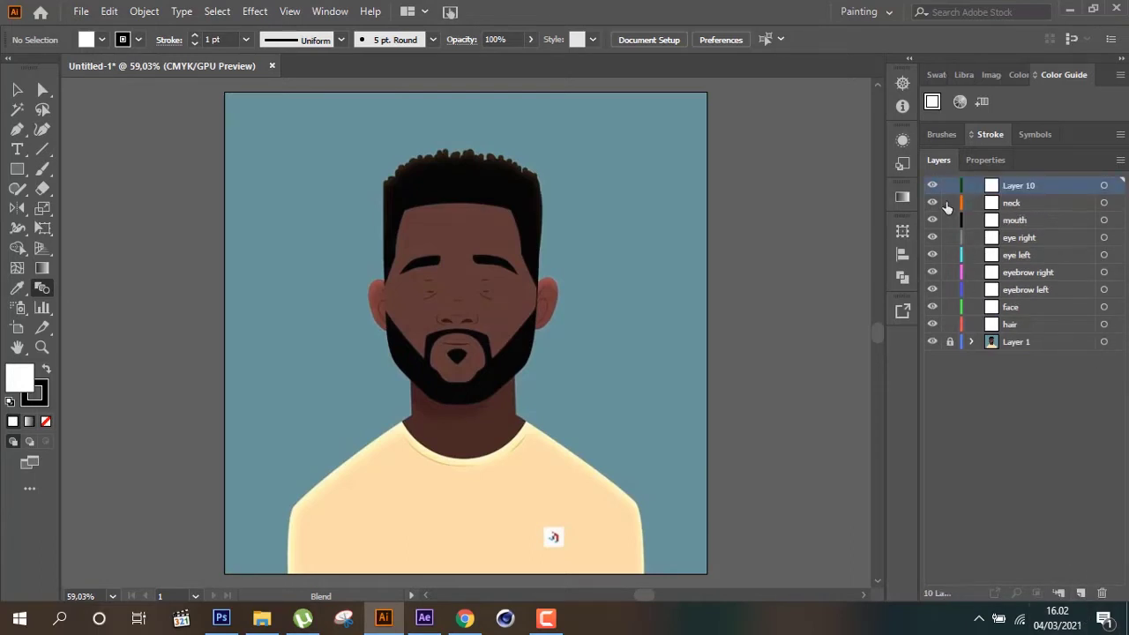
double_click(1016, 186)
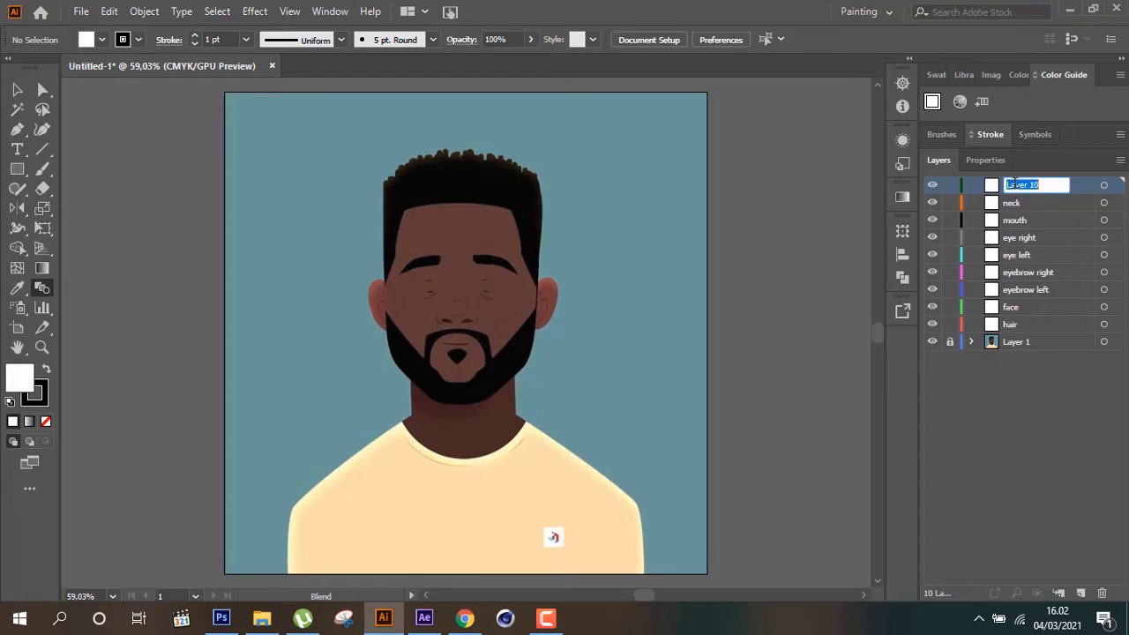
type("b")
key("Return")
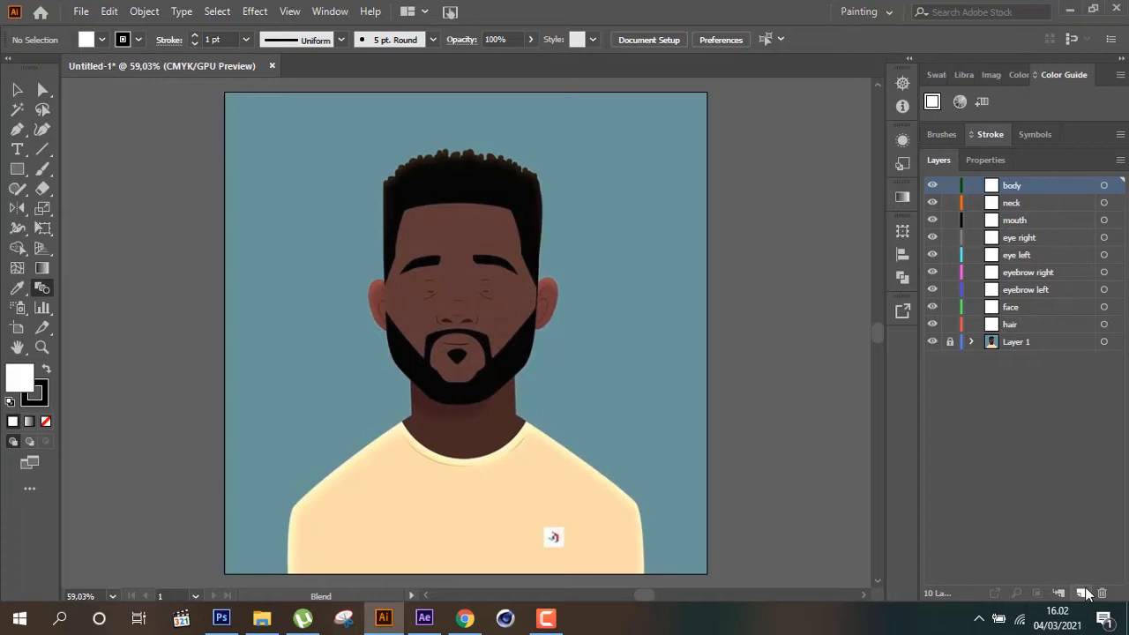
Add two new layers named ear left and ear right
left_click(1080, 592)
double_click(1011, 188)
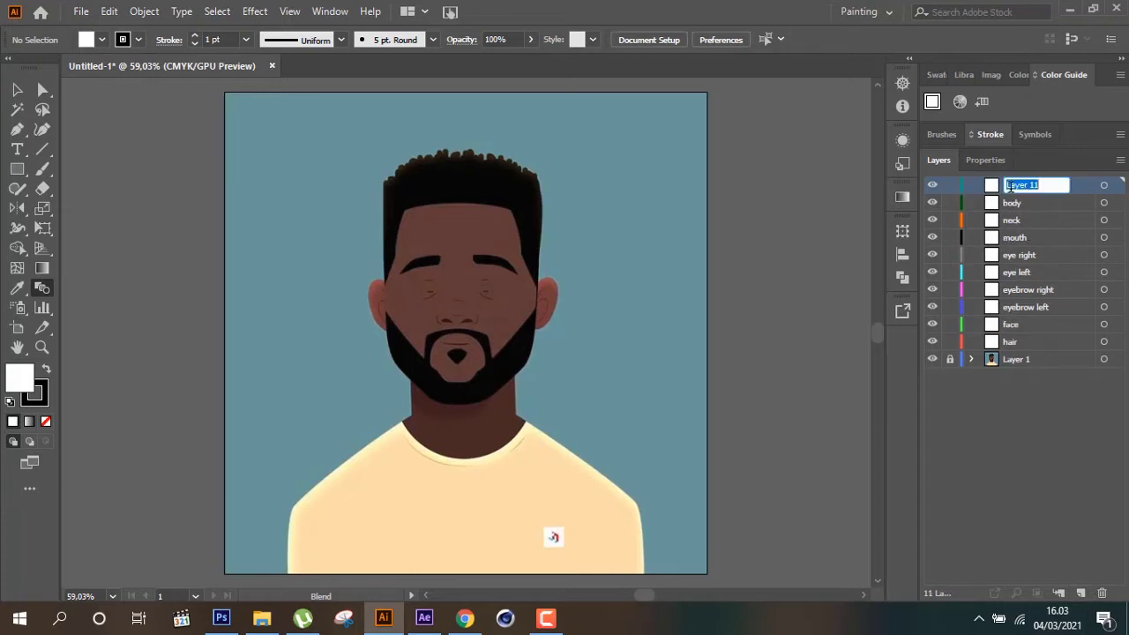
type("ear left")
key("Return")
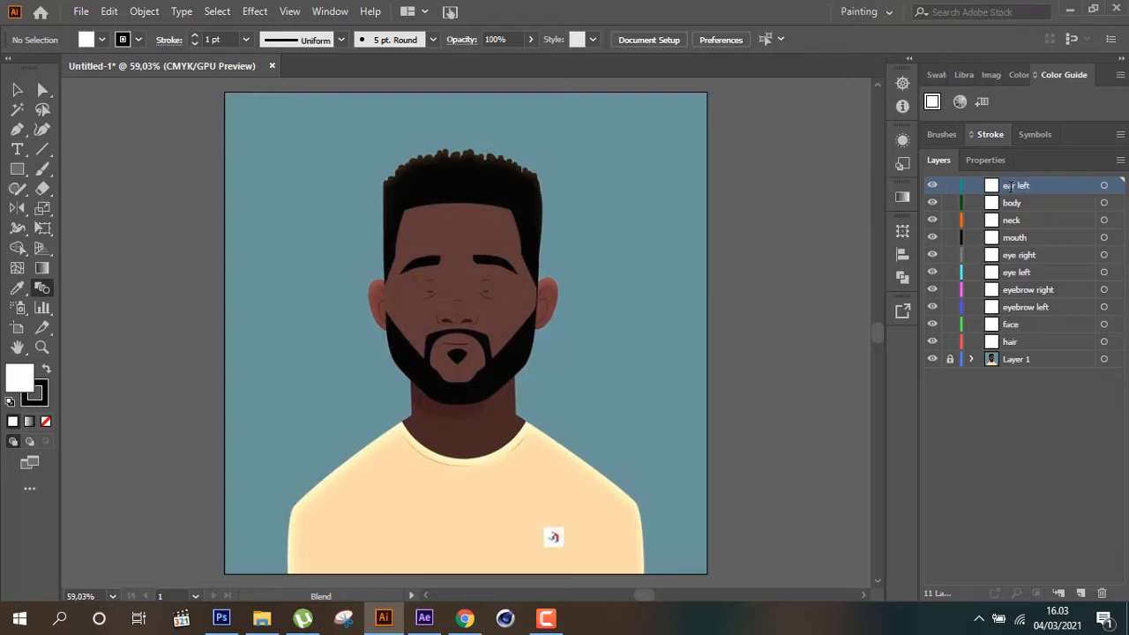
left_click(1081, 593)
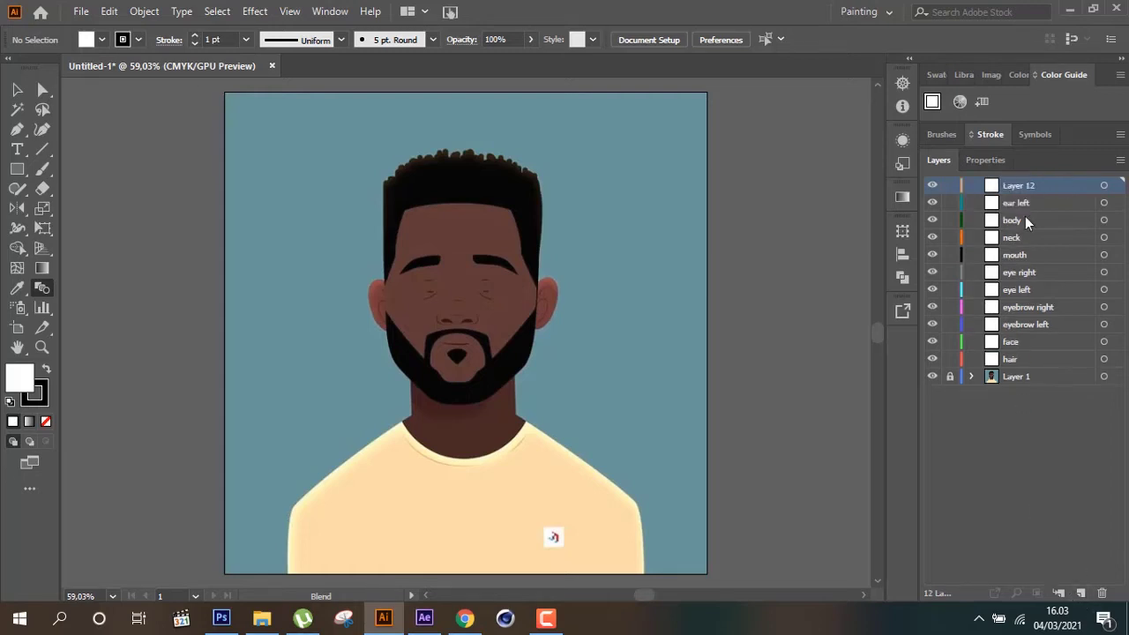
double_click(1036, 185)
type("ear righ")
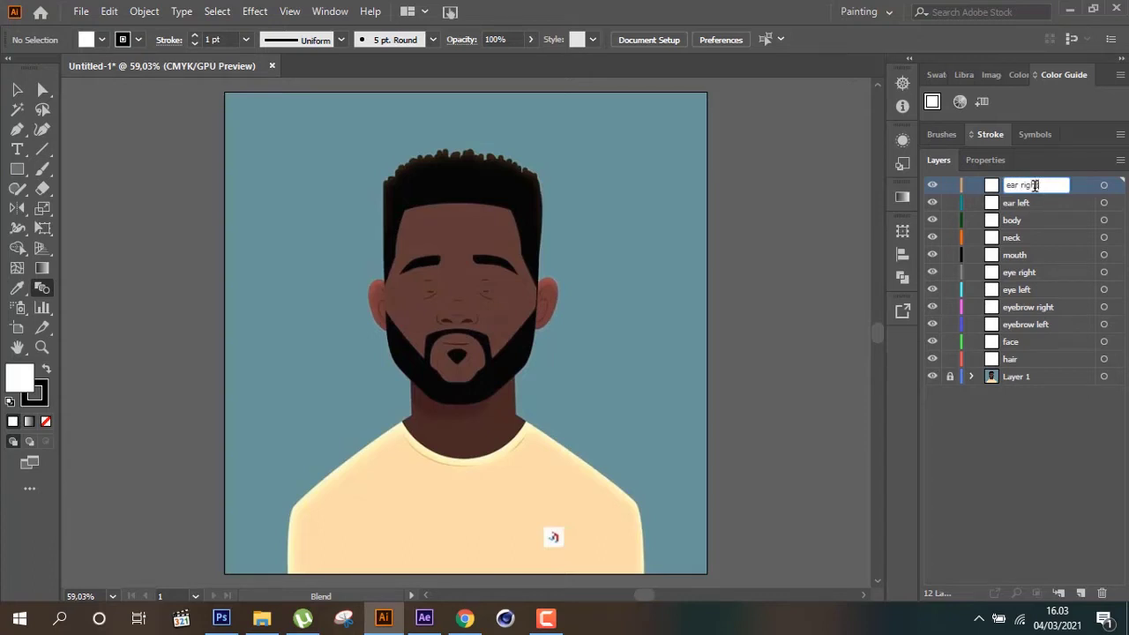
key("Return")
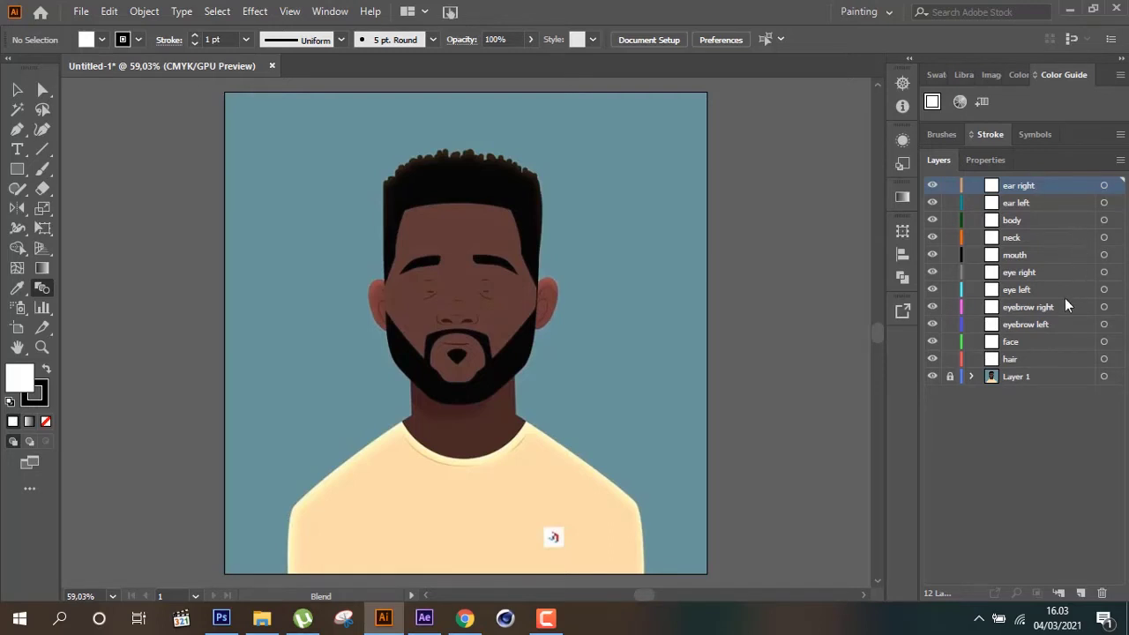
Add a new layer named nose
left_click(1082, 593)
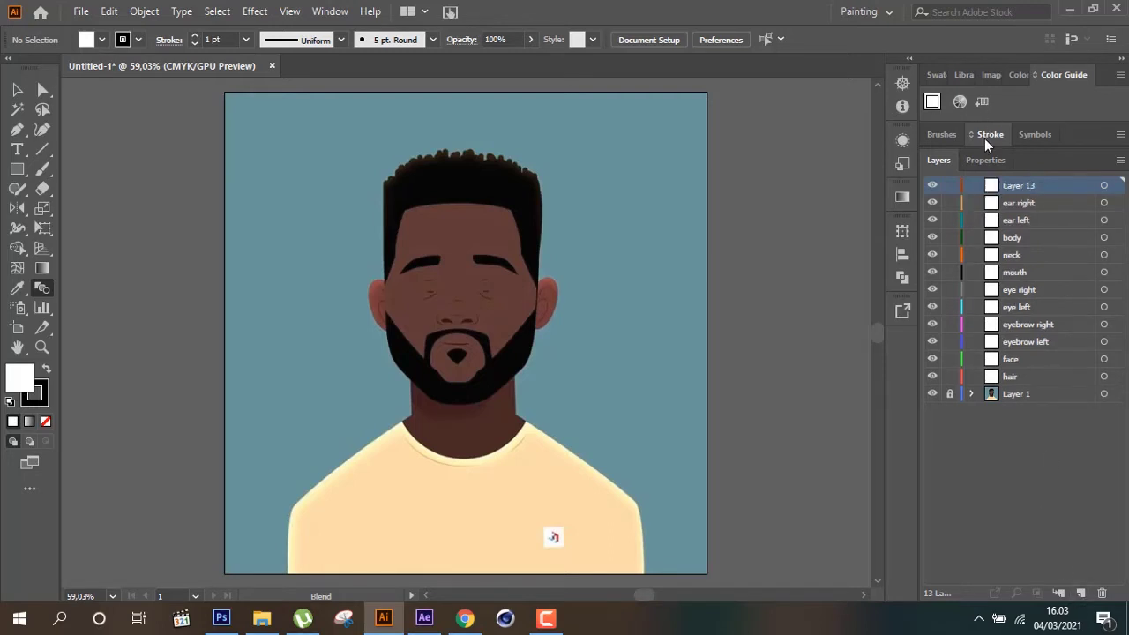
double_click(1016, 185)
type("nose")
key("Return")
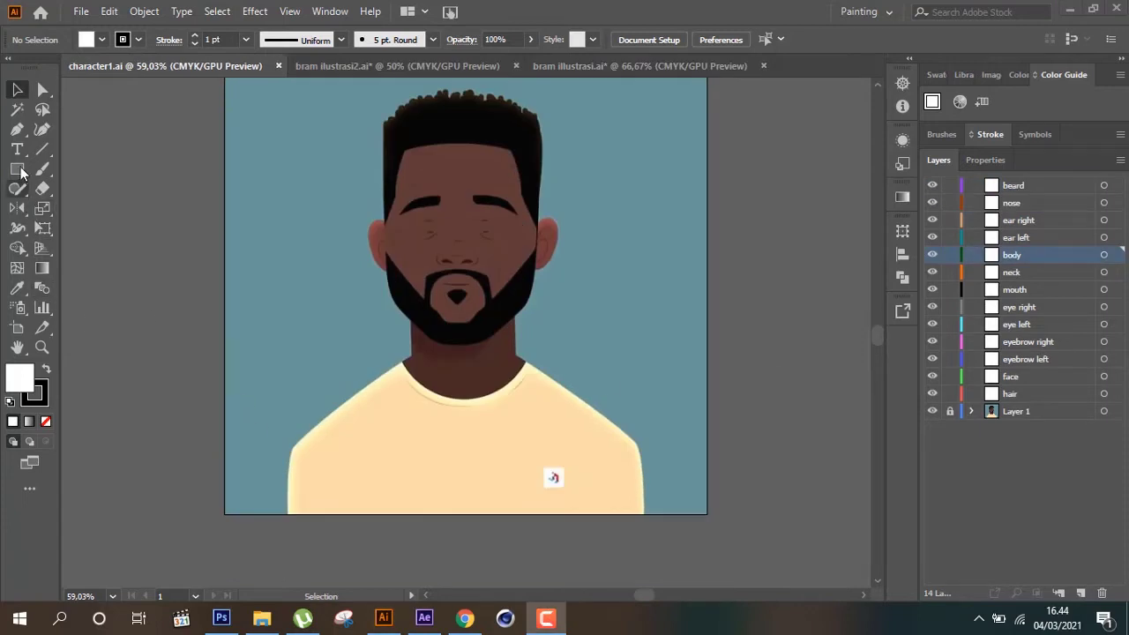
Pen-trace the shirt's left side and shoulder up to the neckline's left end
left_click(17, 129)
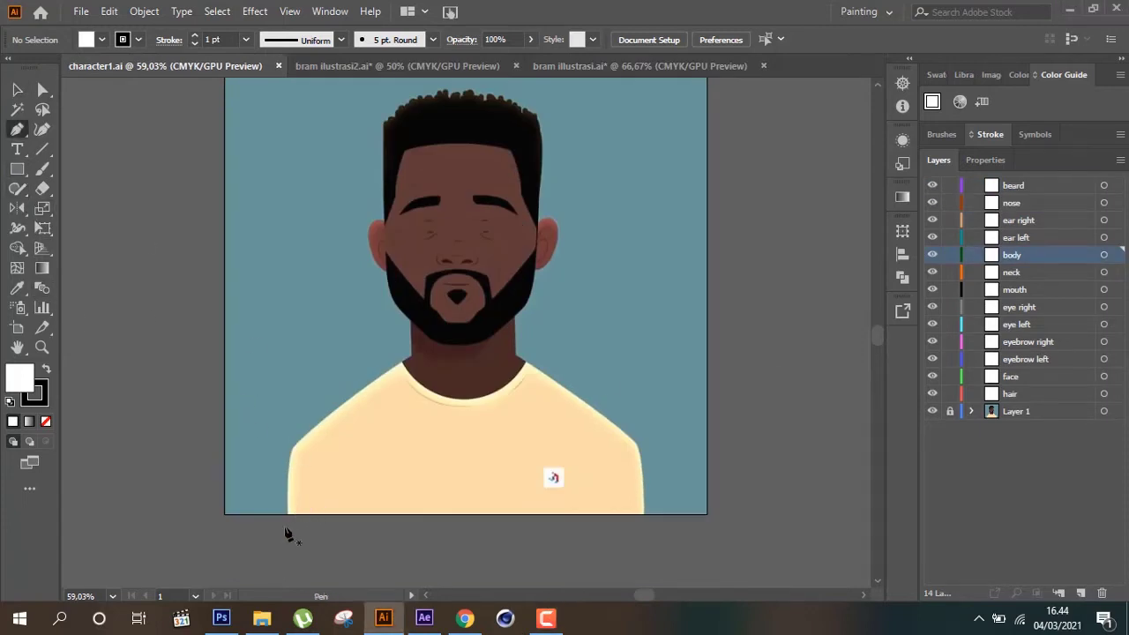
left_click(288, 515)
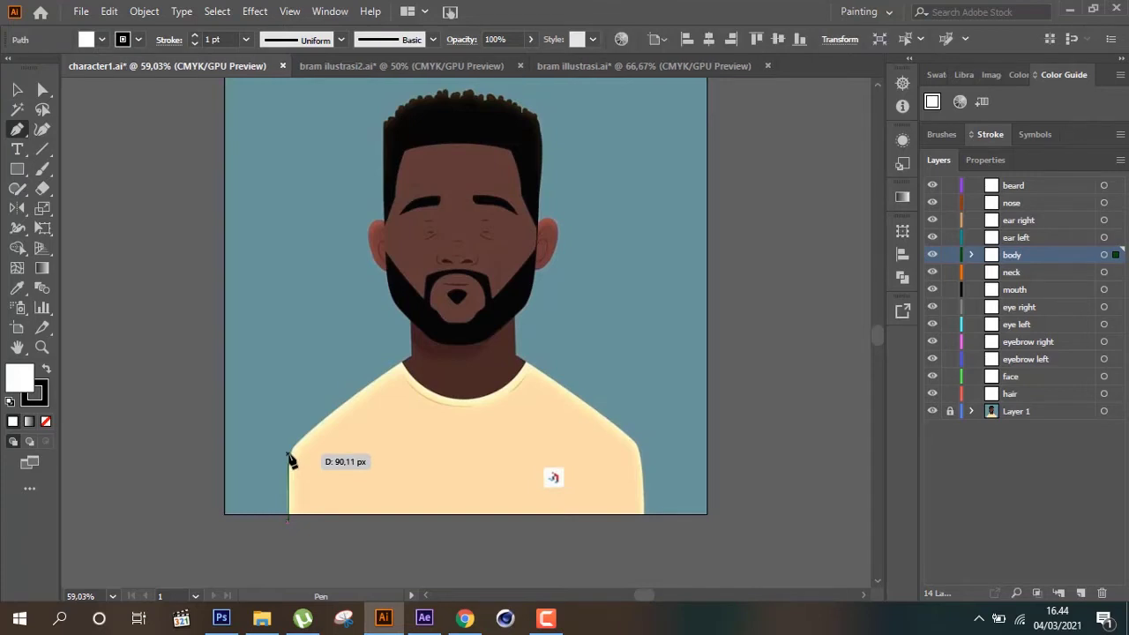
left_click(289, 463)
left_click_drag(306, 434, 324, 426)
left_click(306, 434)
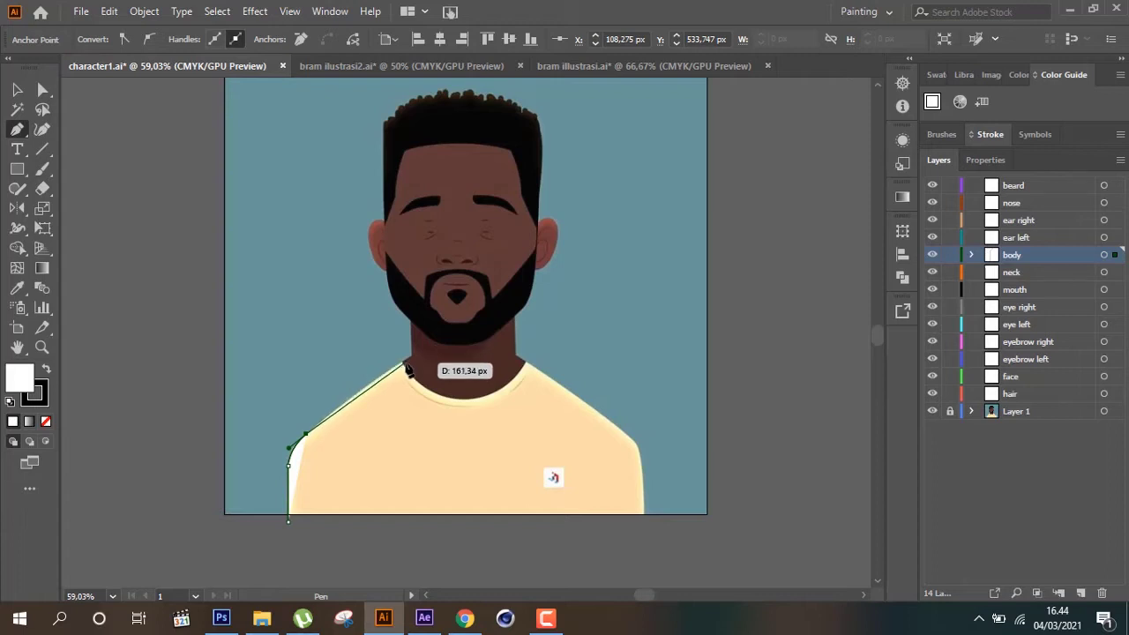
left_click_drag(387, 366, 409, 366)
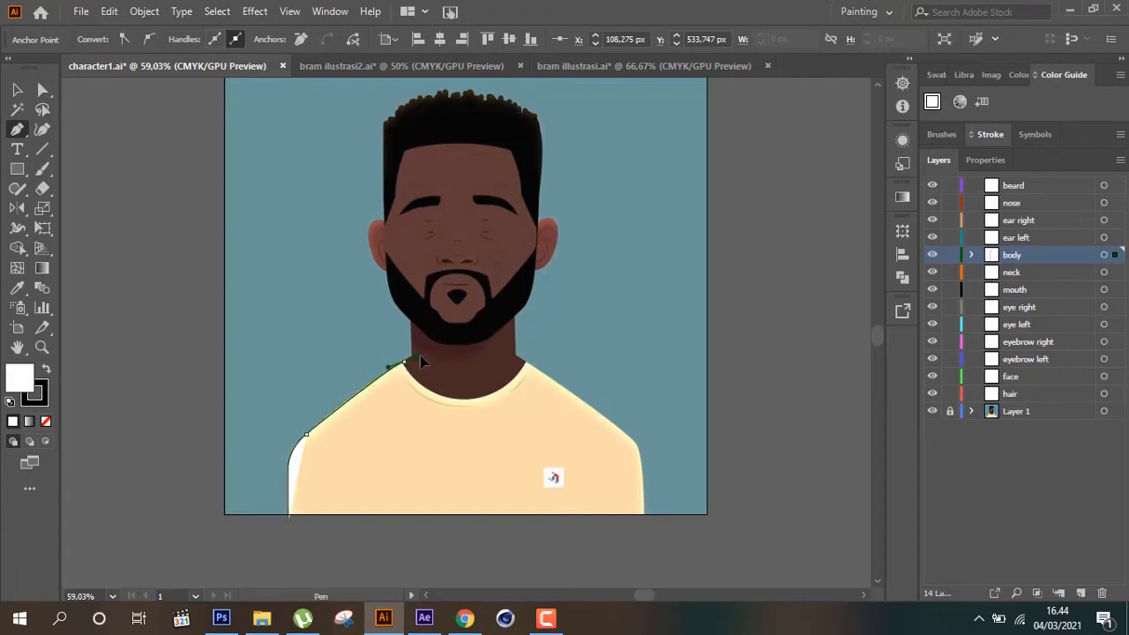
left_click(403, 363)
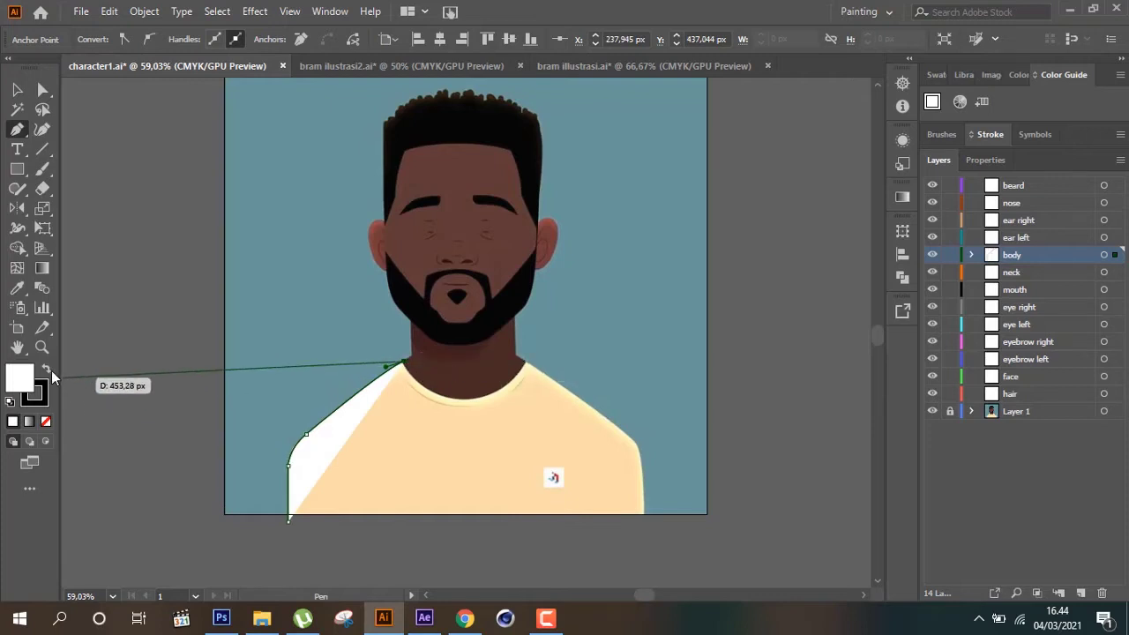
Set fill to None, trace the neckline and right shoulder, and close the shirt outline
left_click(46, 420)
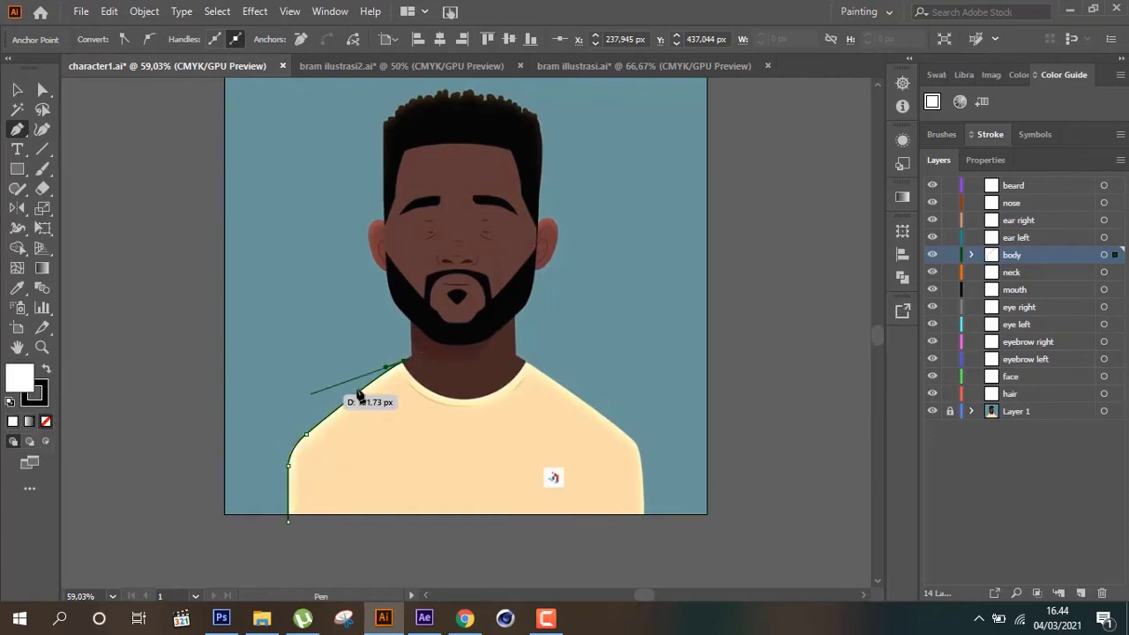
mouse_move(527, 362)
left_mouse_down()
mouse_move(615, 270)
mouse_move(602, 282)
left_mouse_up()
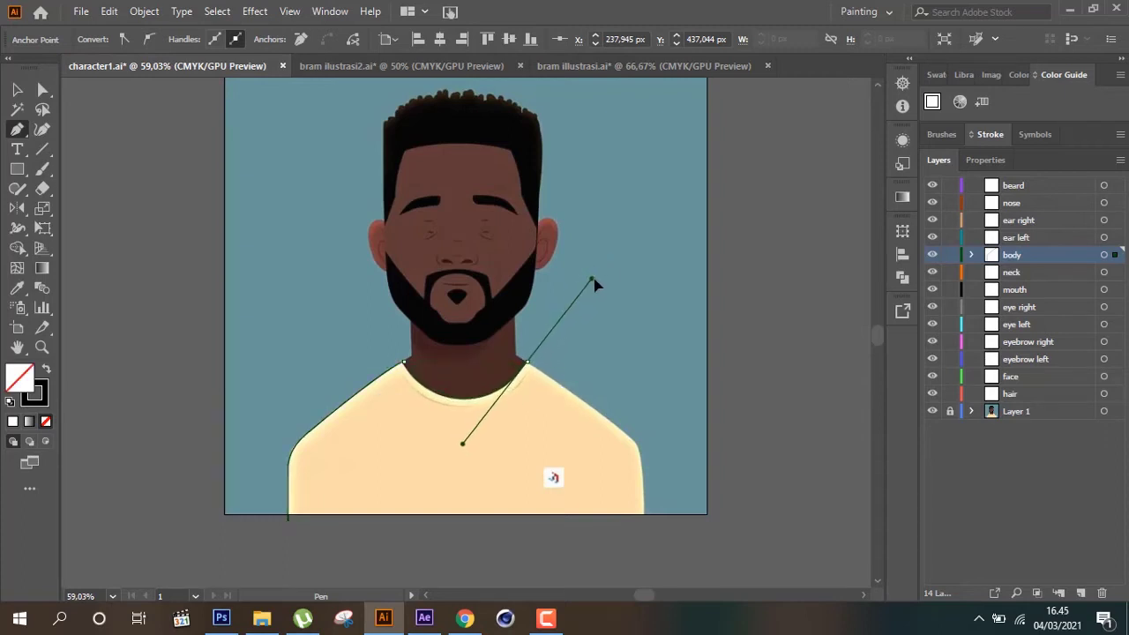
left_click(527, 362)
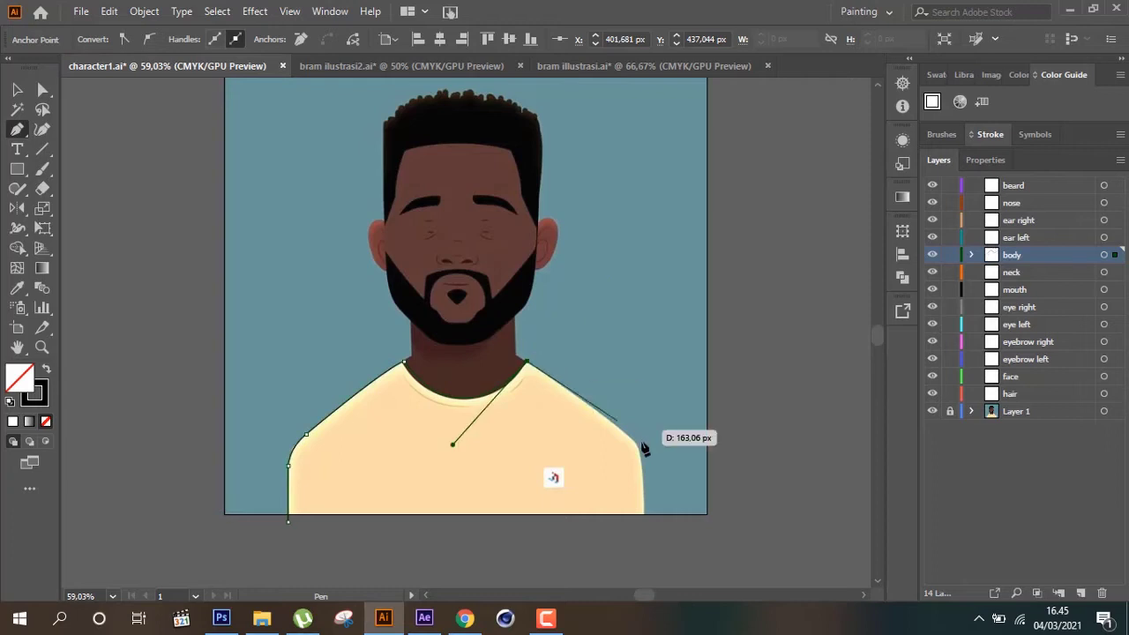
left_click(624, 433)
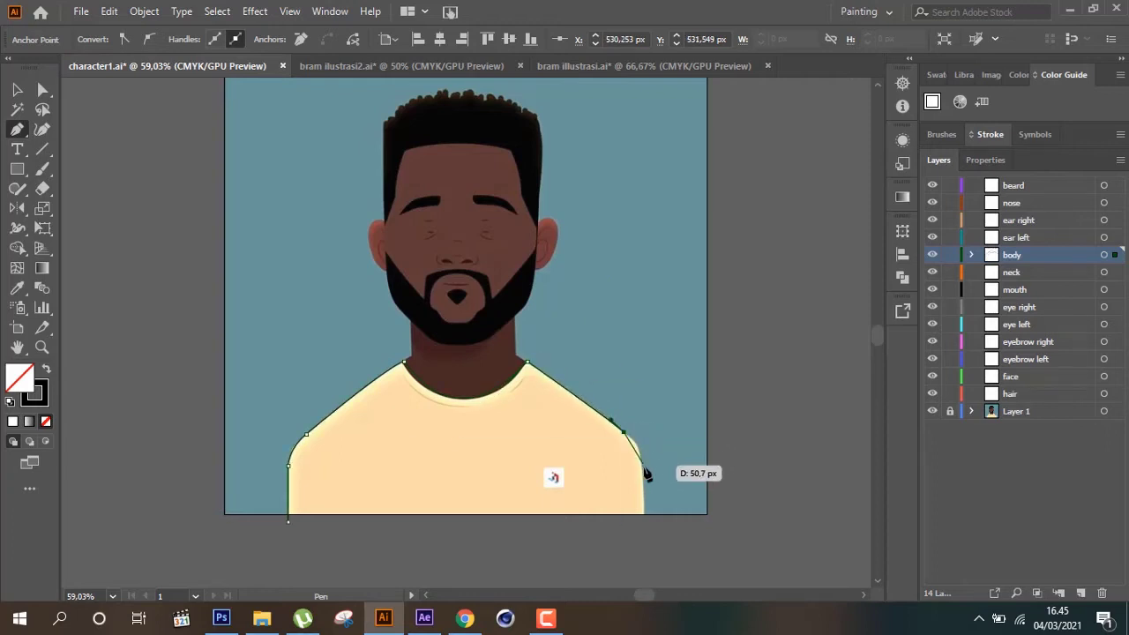
mouse_move(643, 470)
left_mouse_down()
mouse_move(645, 538)
mouse_move(647, 527)
left_mouse_up()
left_click(643, 470)
left_click(289, 523)
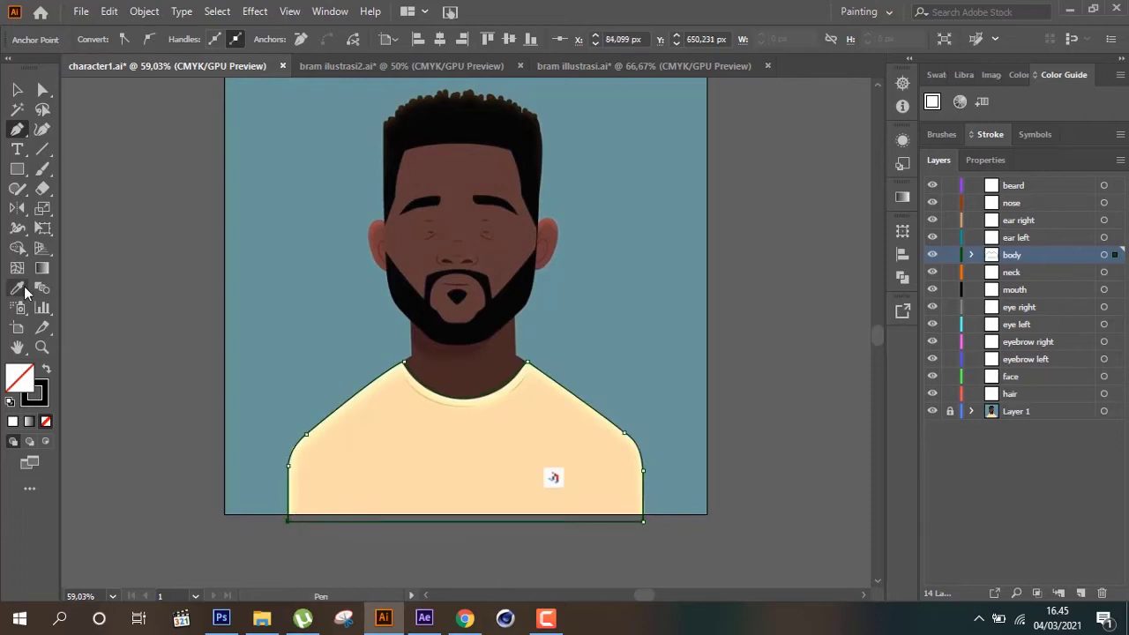
left_click(16, 89)
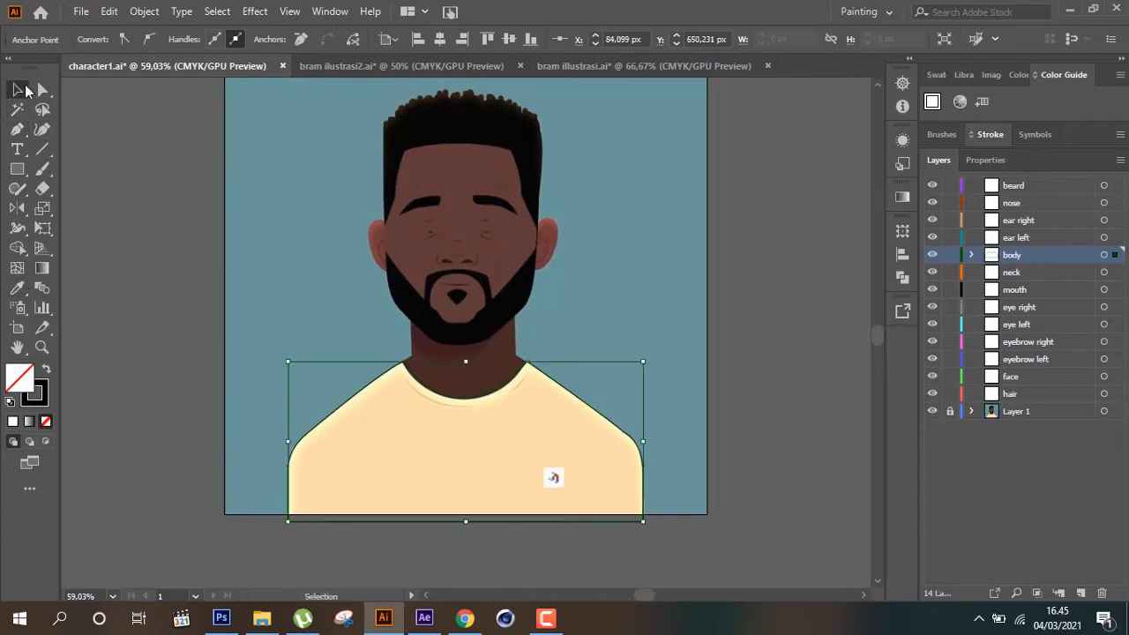
Fill the shirt shape with light green 9bff76
left_click(618, 431)
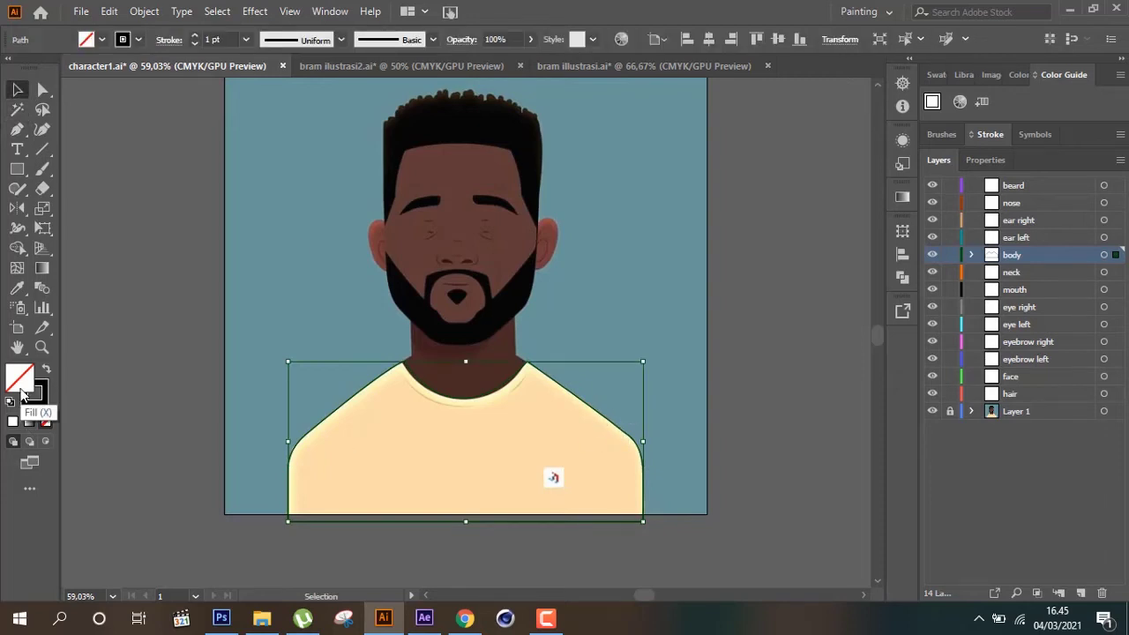
double_click(25, 393)
left_click_drag(585, 305, 586, 286)
left_click(557, 269)
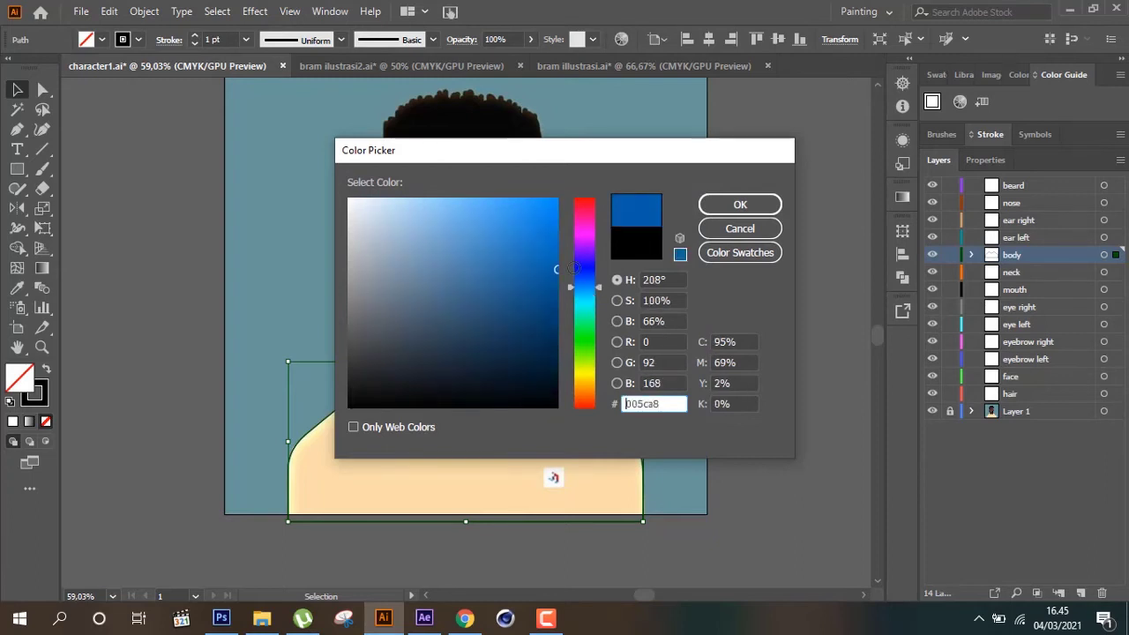
left_click(586, 349)
left_click_drag(511, 280, 460, 198)
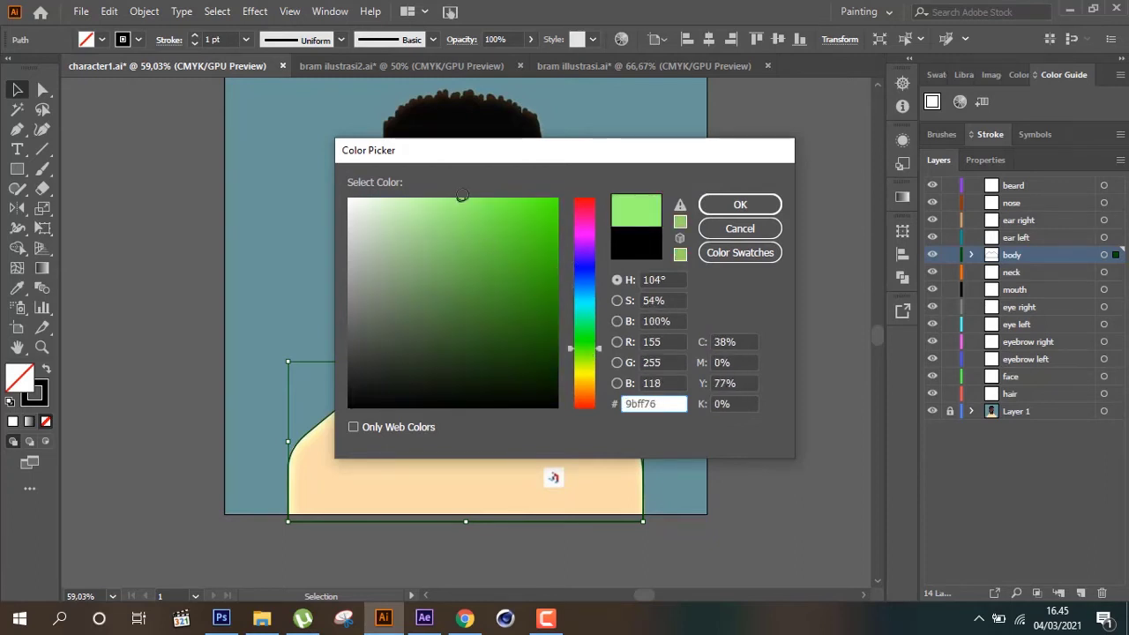
left_click(729, 207)
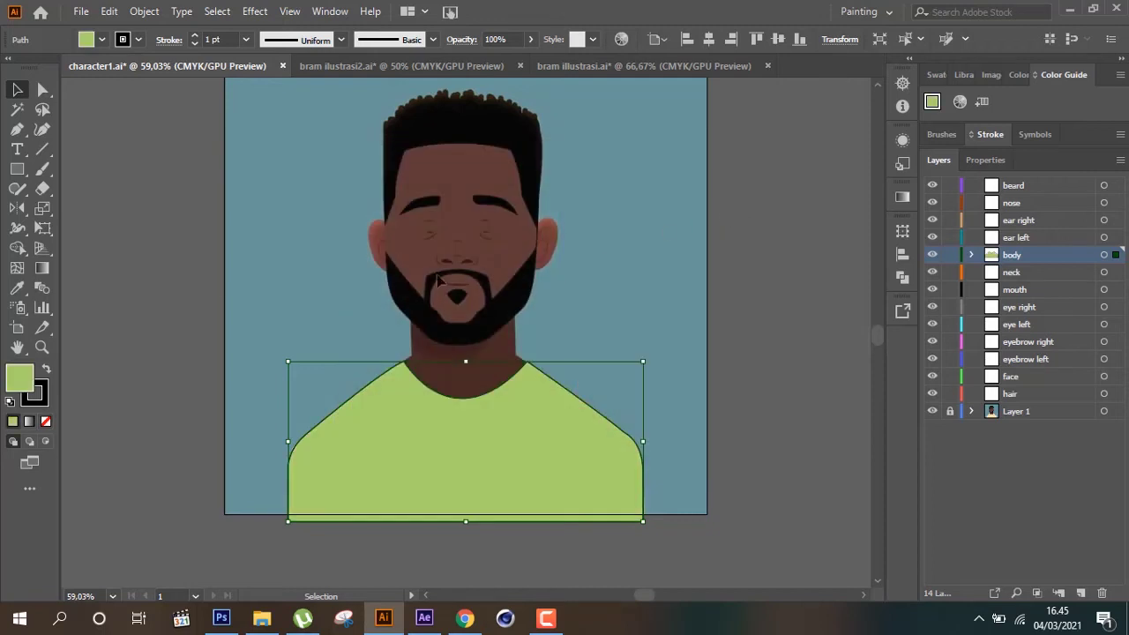
left_click(167, 380)
left_click(328, 441)
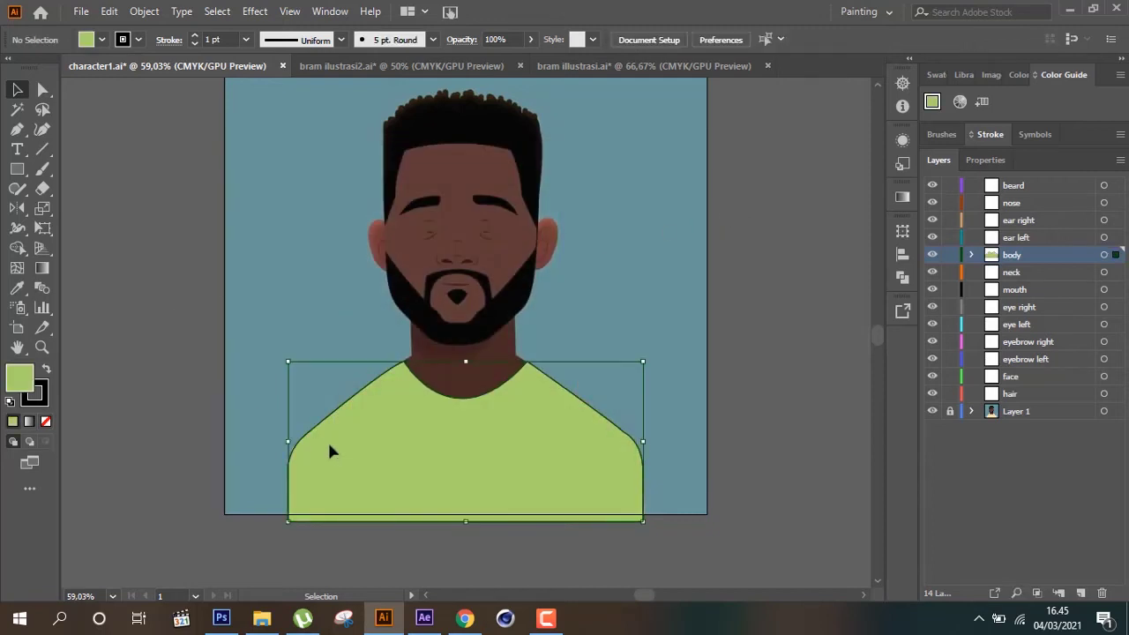
Set the shirt's stroke to None
left_click(46, 422)
key("x")
left_click(184, 357)
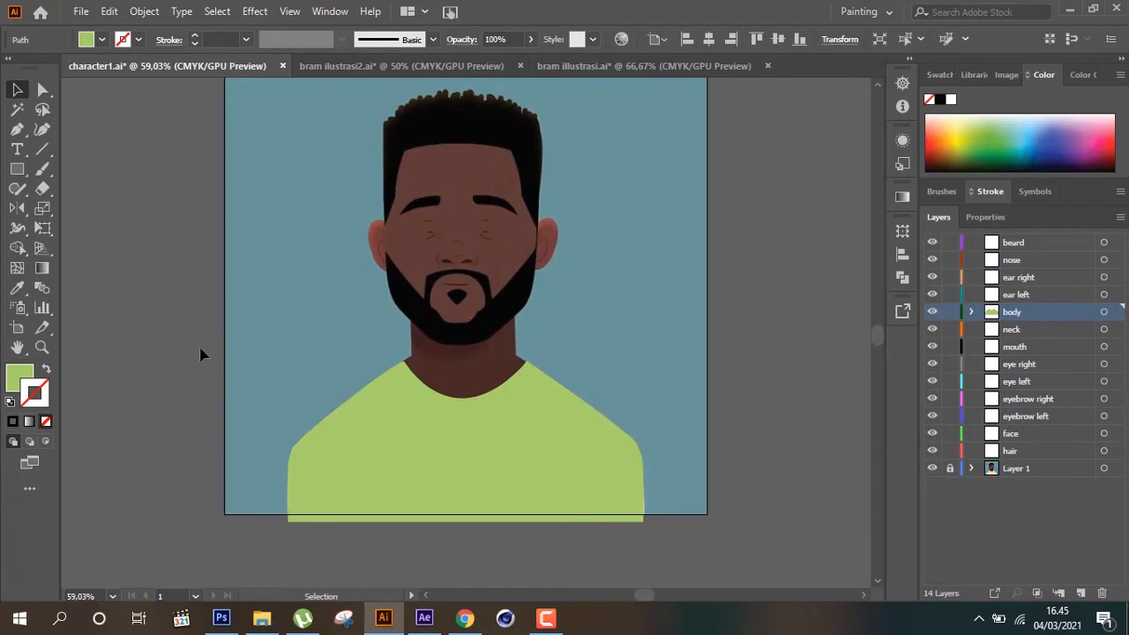
left_click(421, 460)
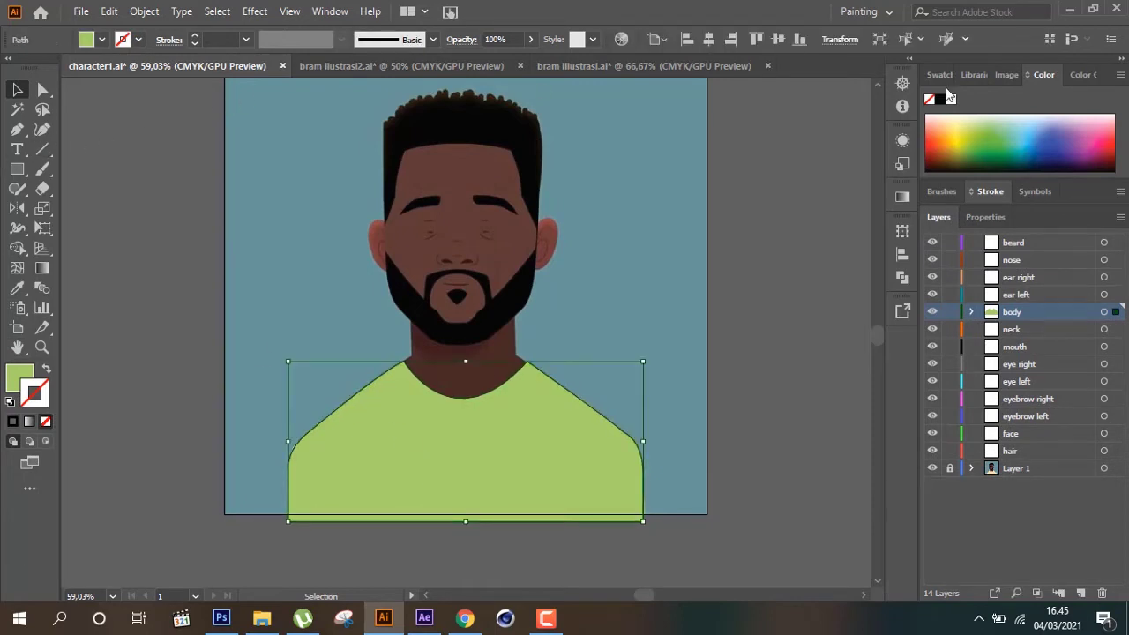
left_click(594, 319)
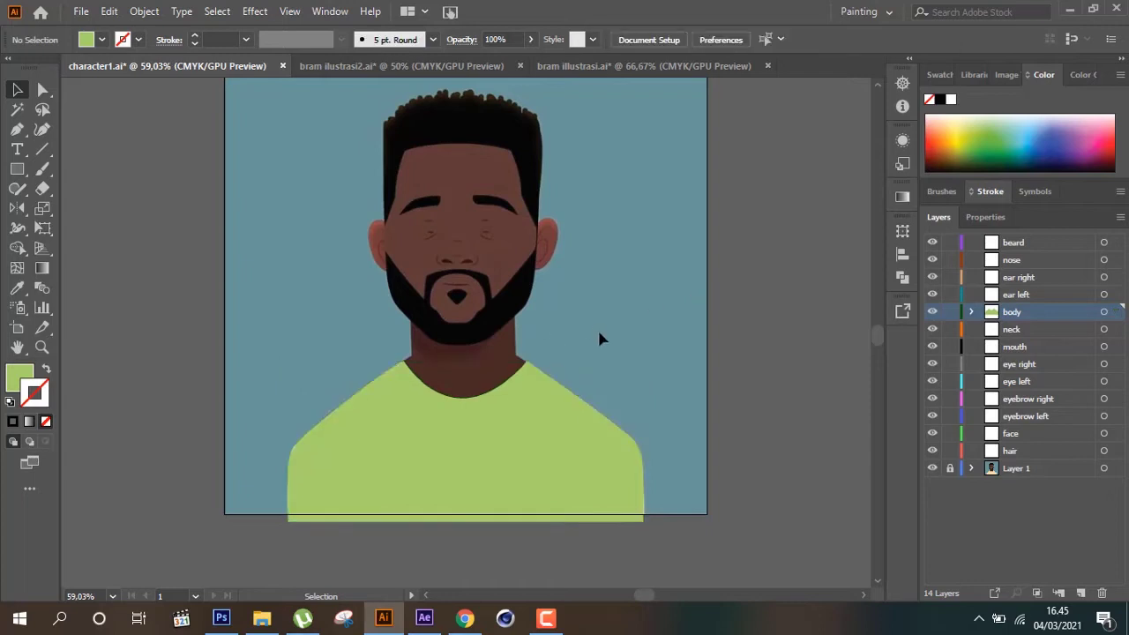
left_click(17, 129)
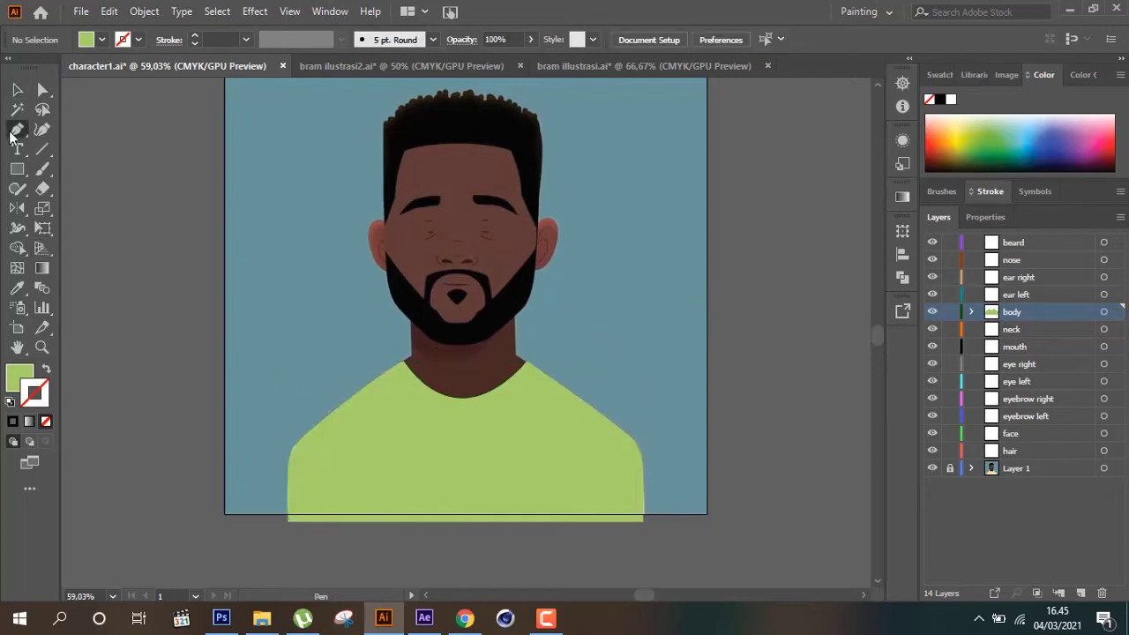
Set the fill colour to a darker green (758951)
double_click(19, 377)
left_click(434, 294)
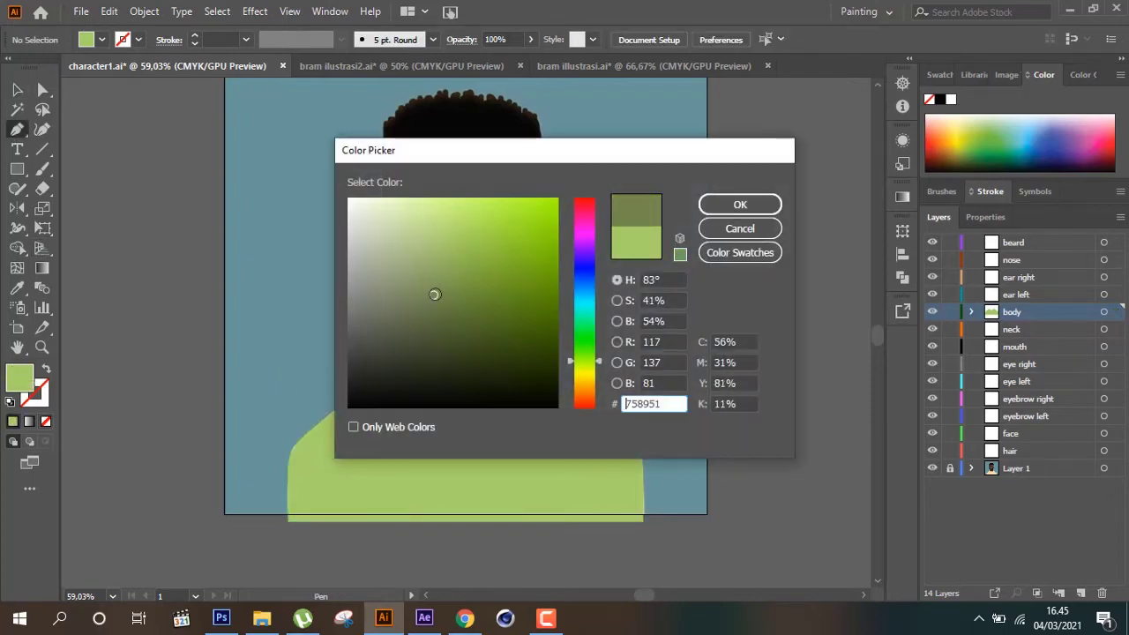
left_click(740, 205)
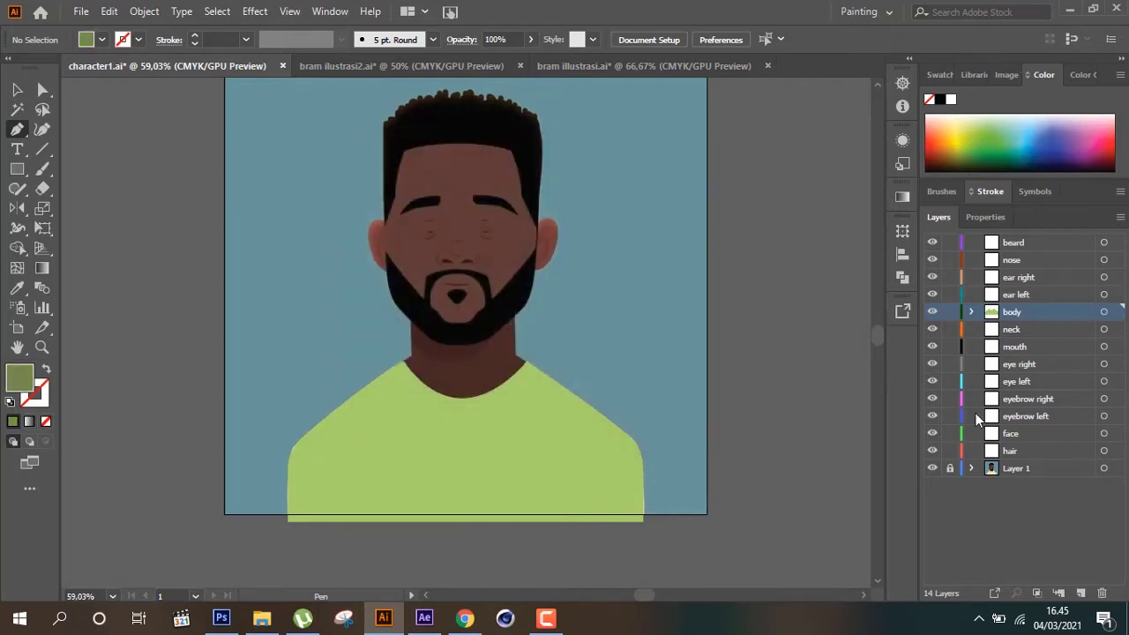
left_click(933, 313)
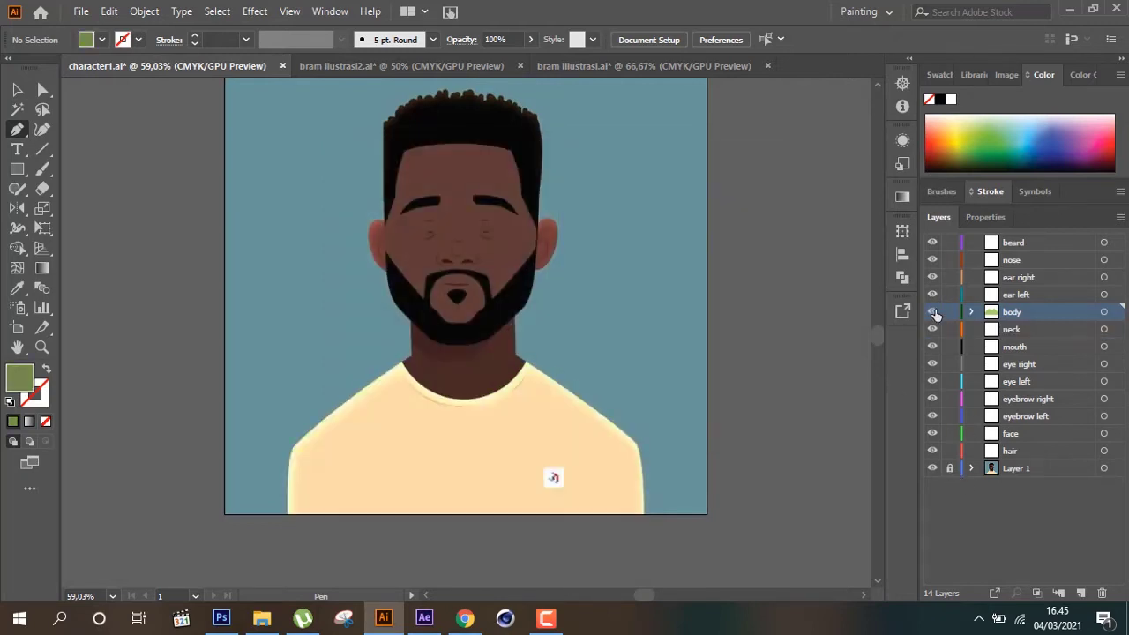
left_click(933, 313)
Draw two curved collar lines across the shirt's neckline
left_click(399, 370)
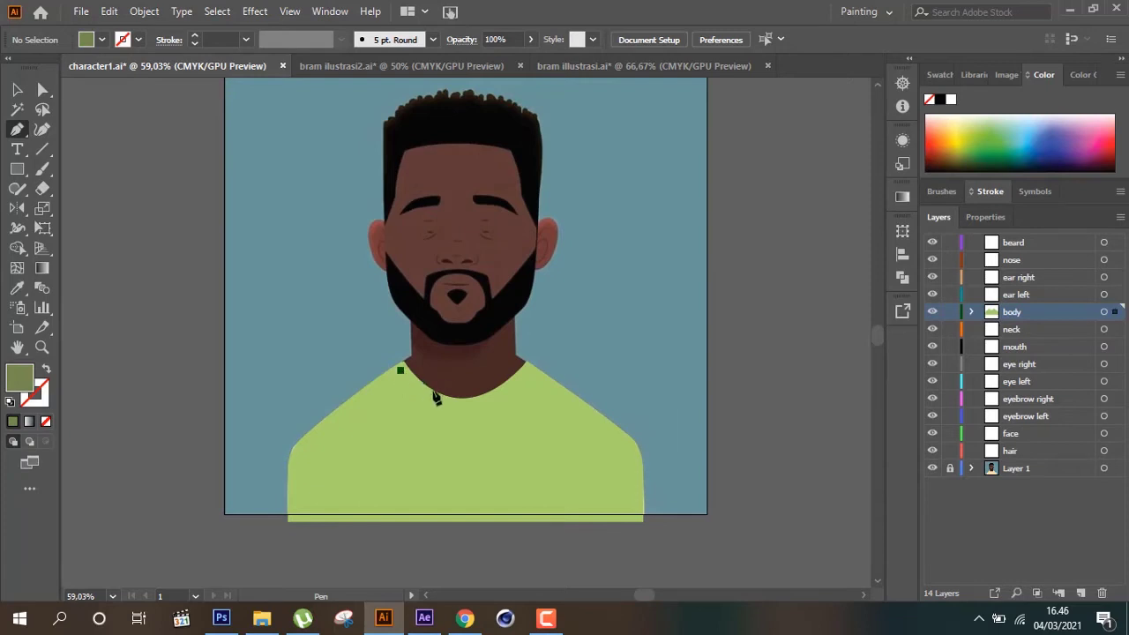
left_click_drag(480, 411, 548, 404)
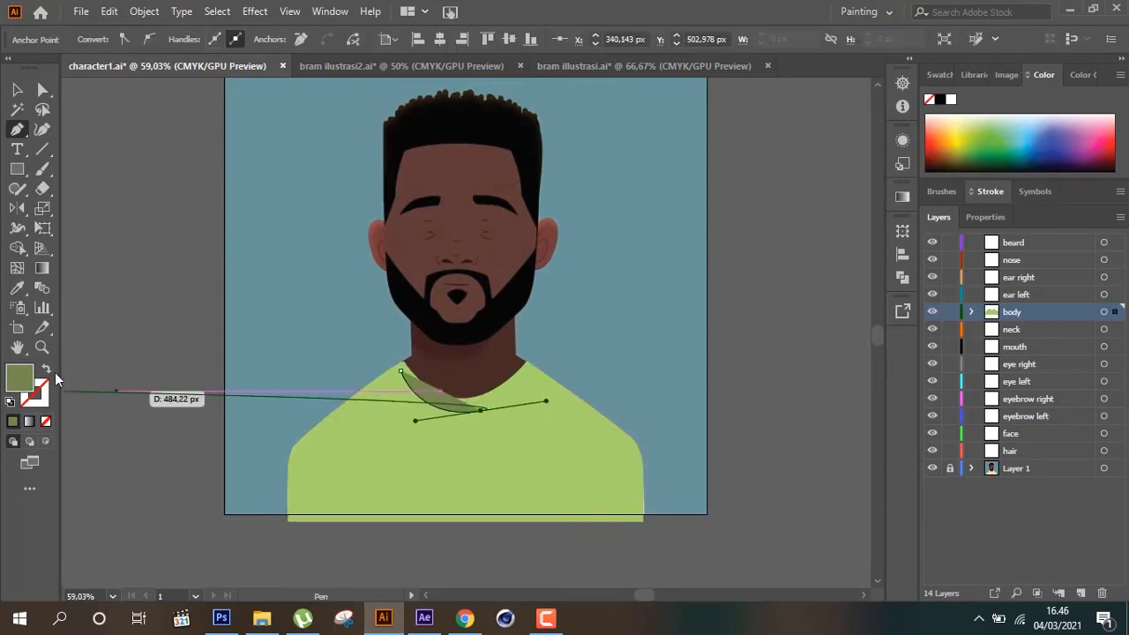
left_click(16, 89)
left_click(304, 295)
left_click(17, 128)
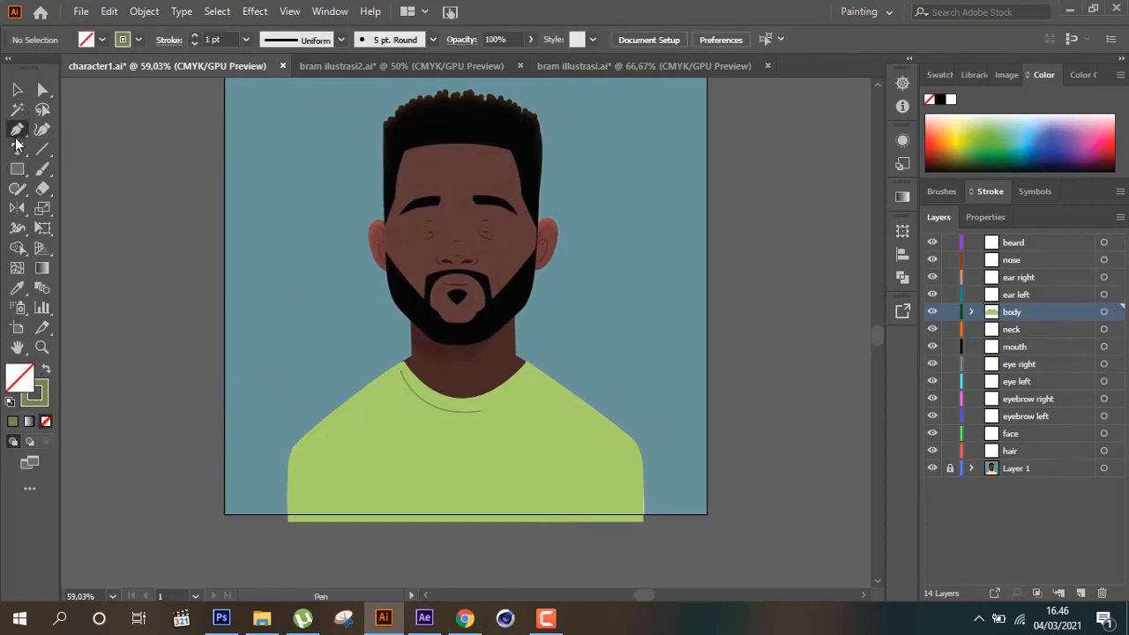
left_click(497, 403)
left_click_drag(533, 378, 547, 359)
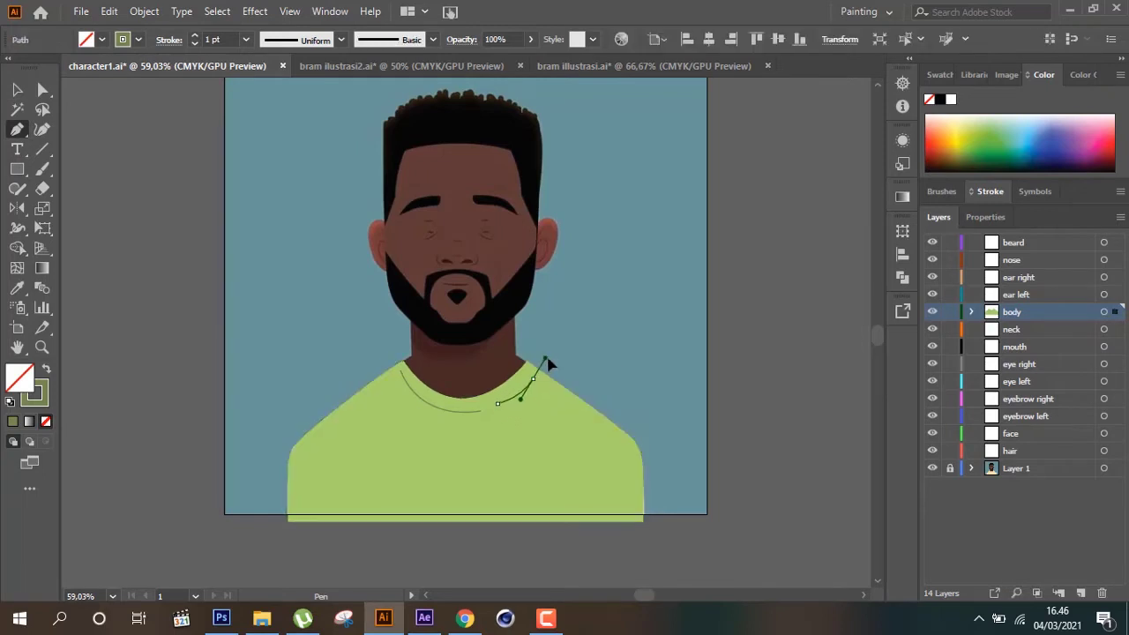
left_click(17, 89)
left_click(279, 253)
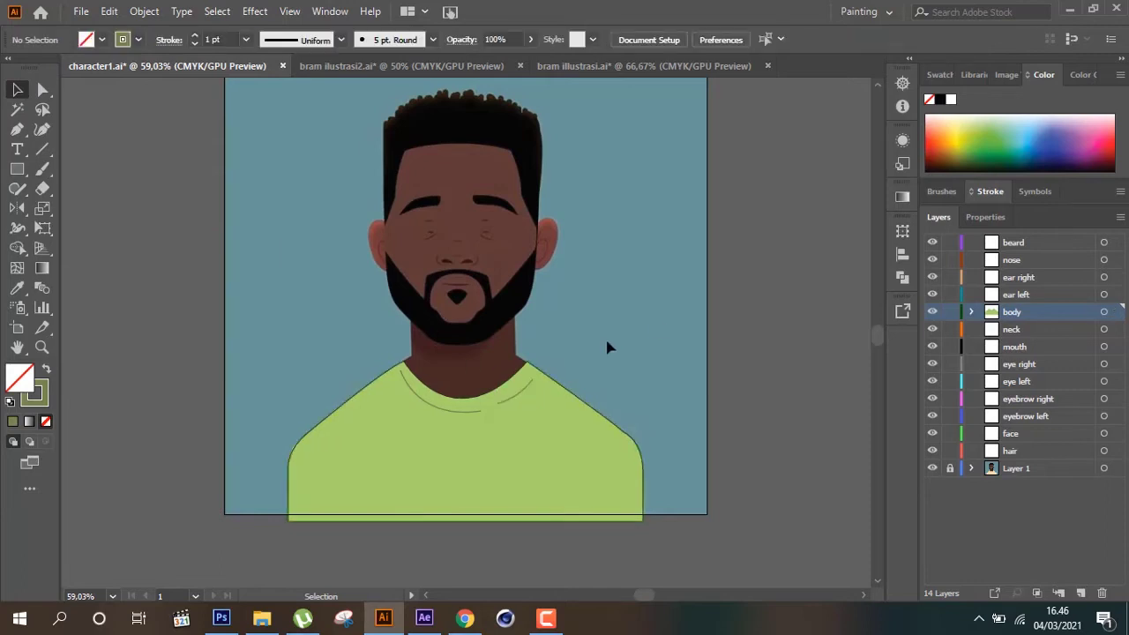
Fill the shirt with the Orange, Yellow gradient swatch
left_click(407, 470)
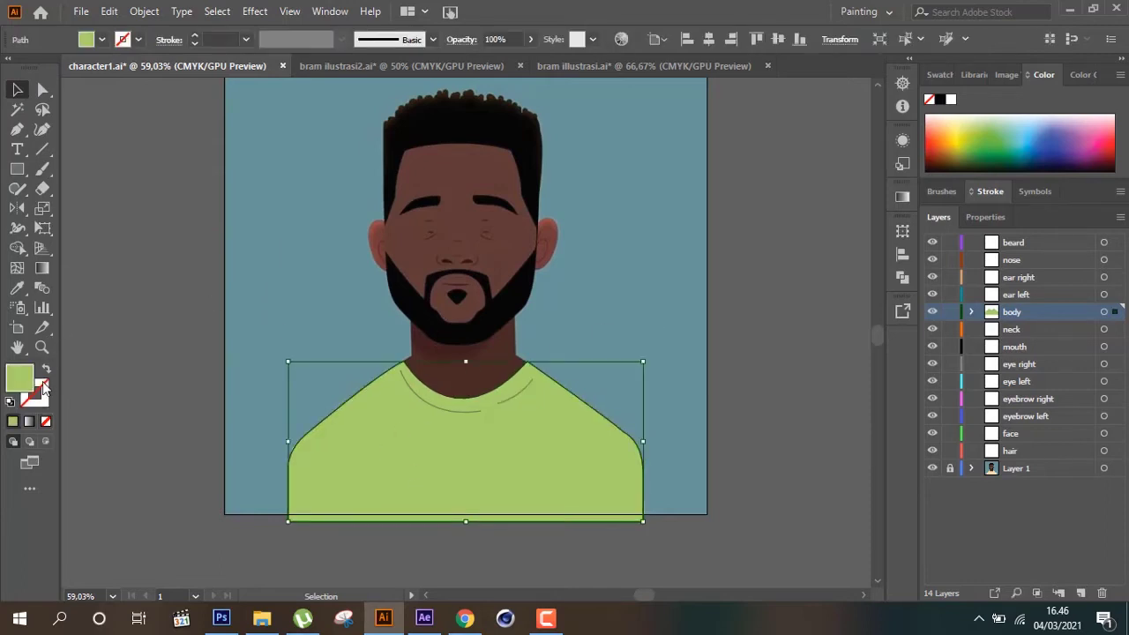
left_click(102, 40)
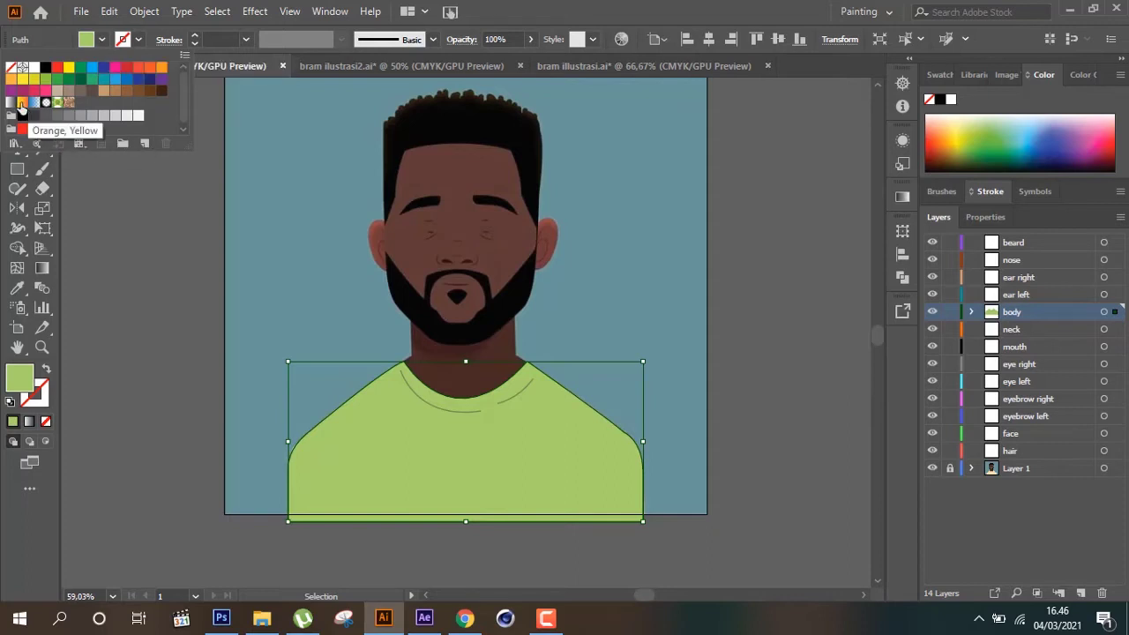
left_click(22, 104)
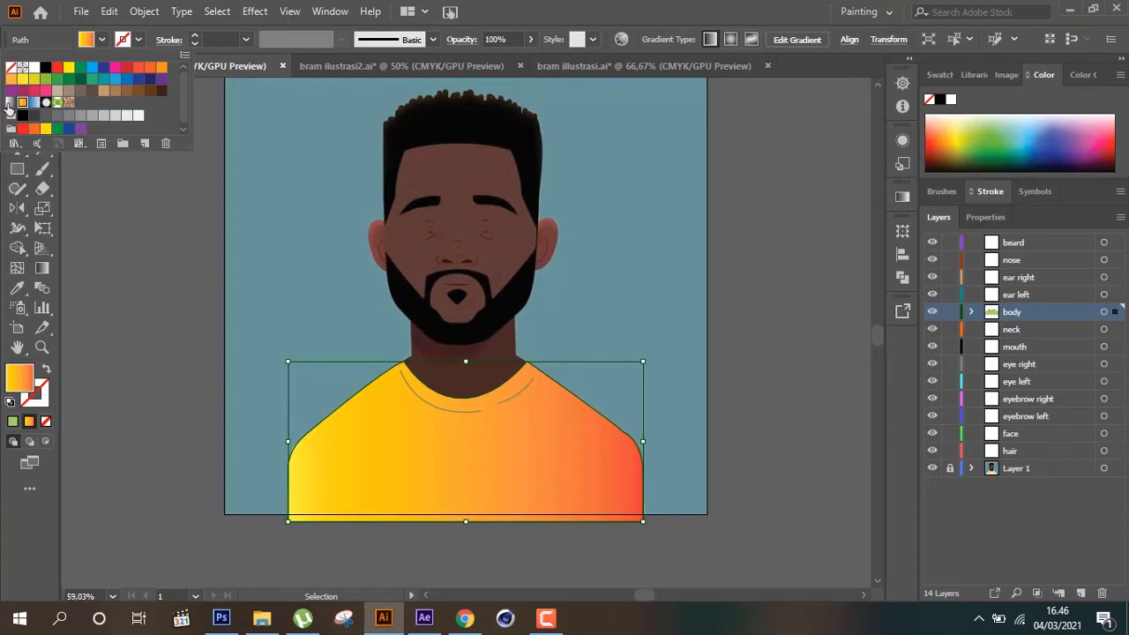
left_click(107, 42)
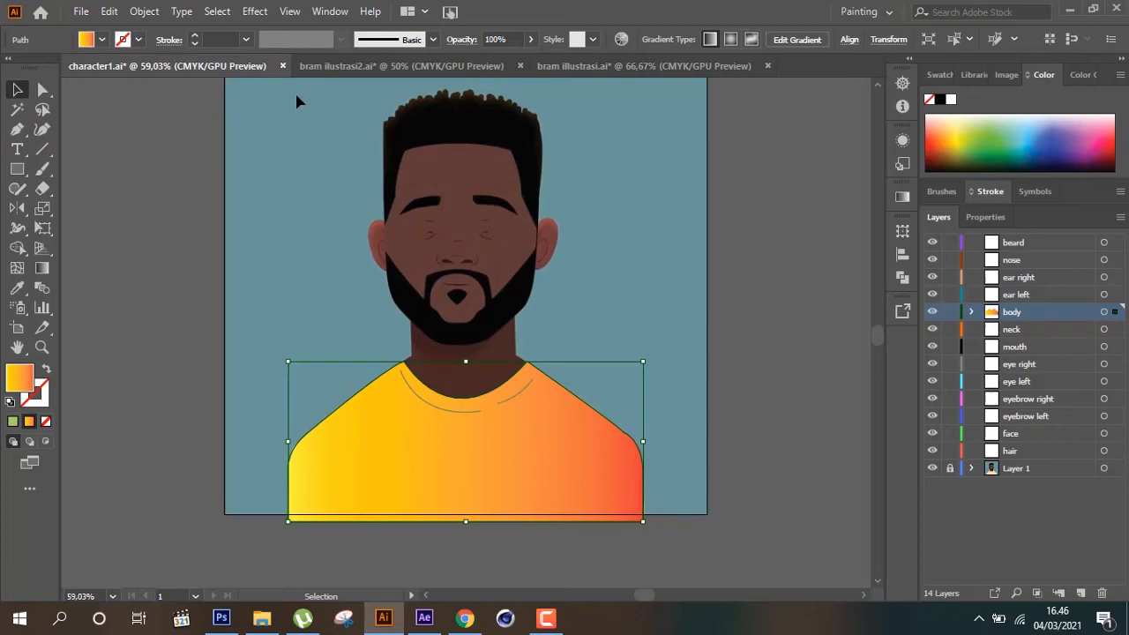
Check the gradient in the Gradient panel, deselect, and move on to the neck layer
left_click(333, 11)
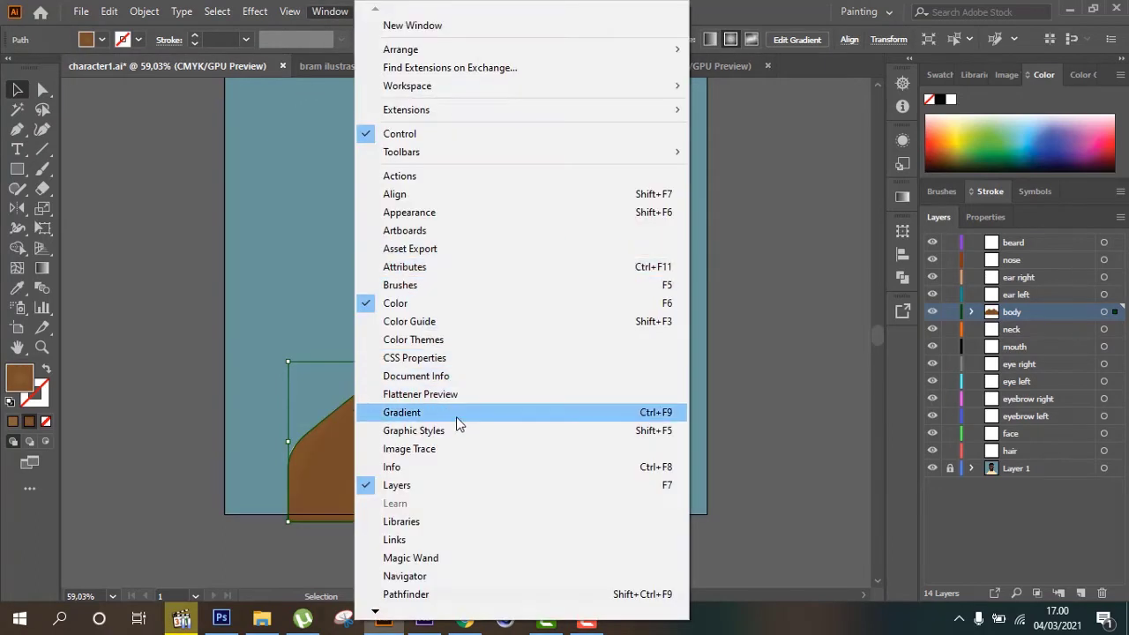
left_click(455, 414)
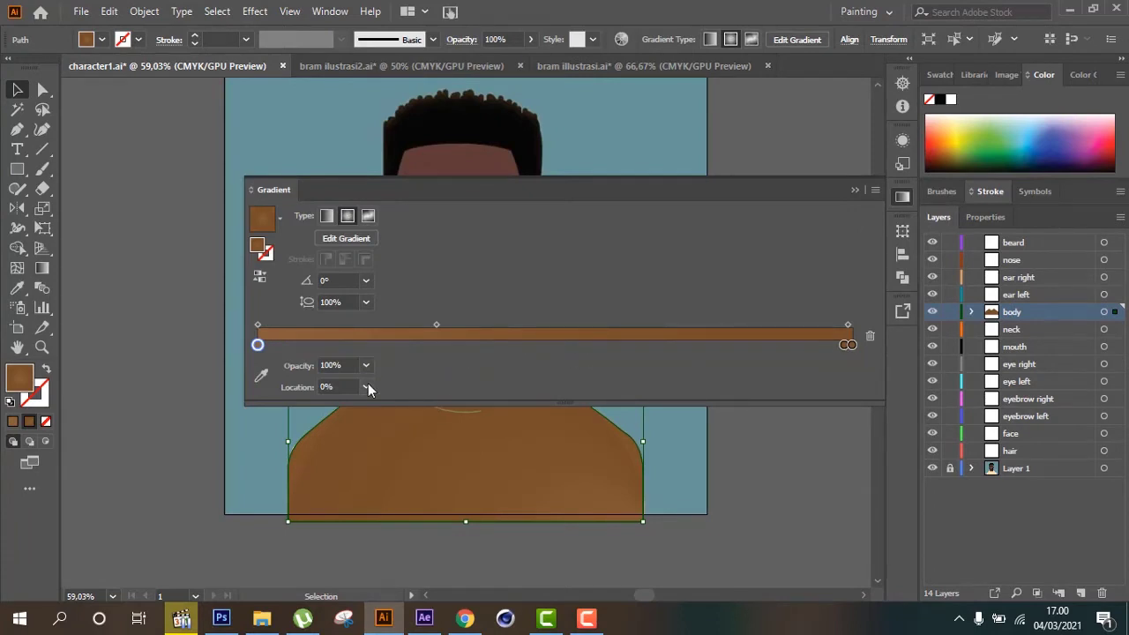
left_click(857, 190)
key("ctrl+shift+a")
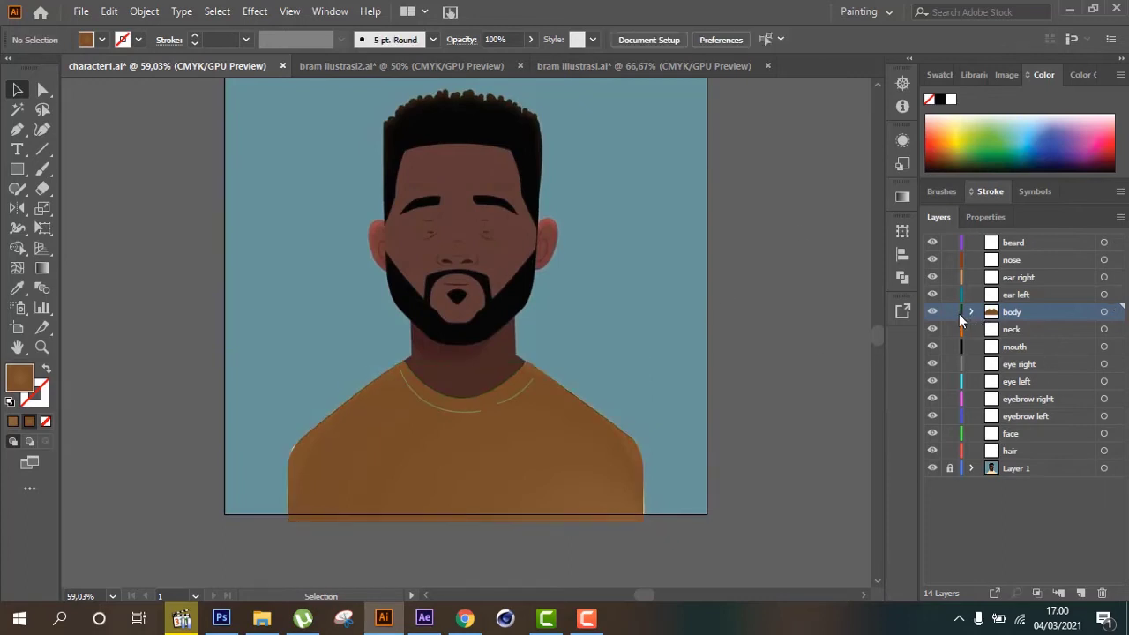
left_click(1012, 330)
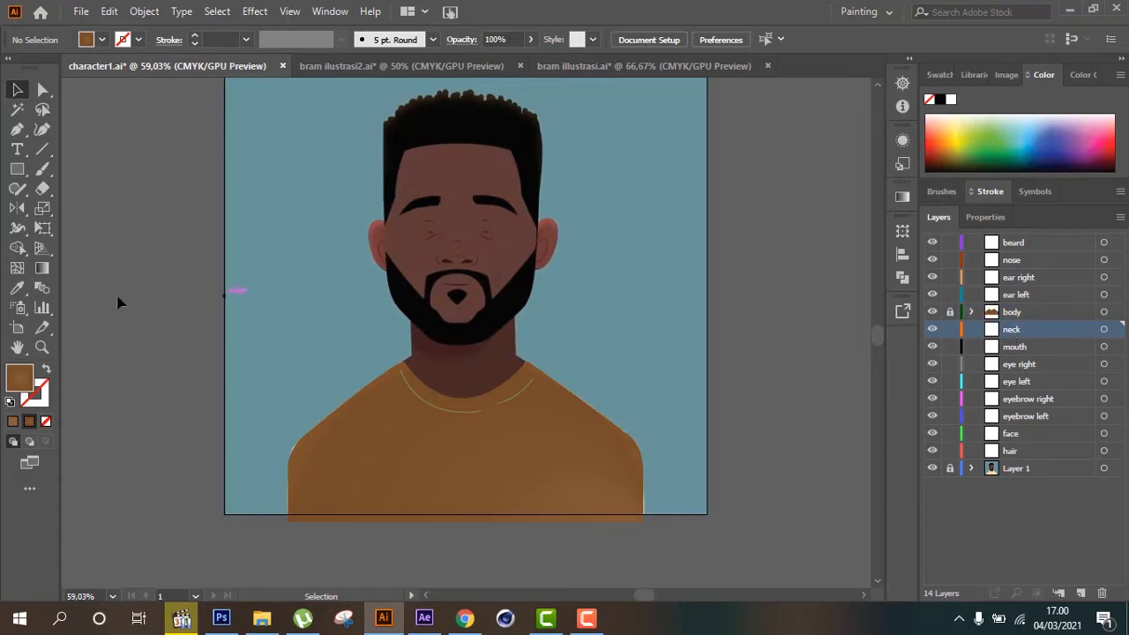
Zoom in on the neck and trace its left side from the collar up to the jawline
left_click(42, 347)
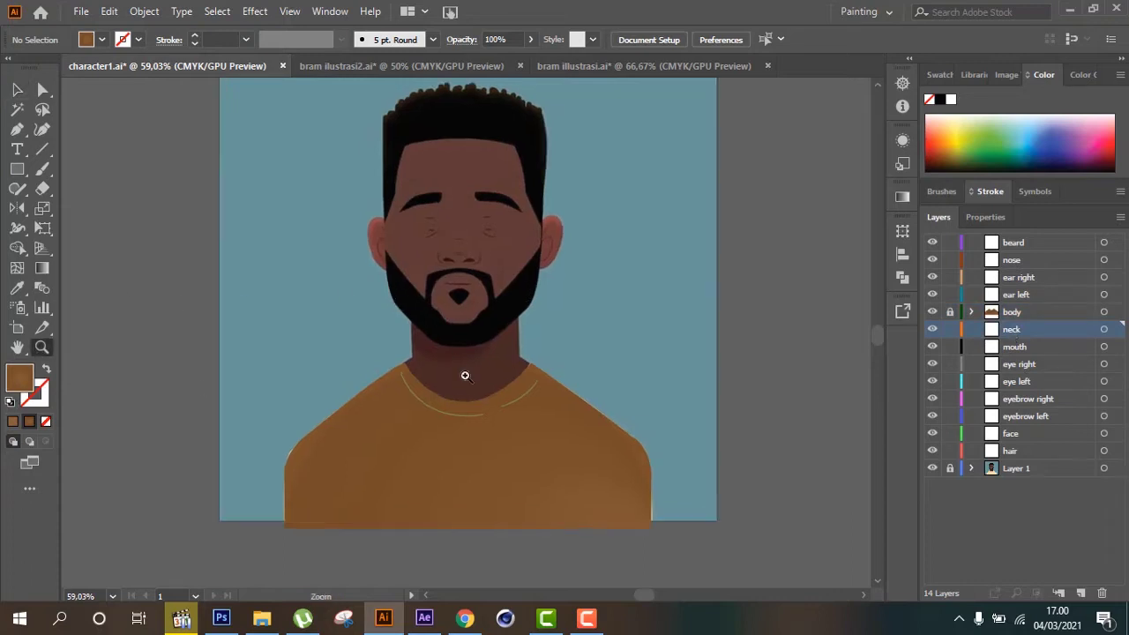
left_click_drag(461, 373, 539, 405)
left_click(17, 128)
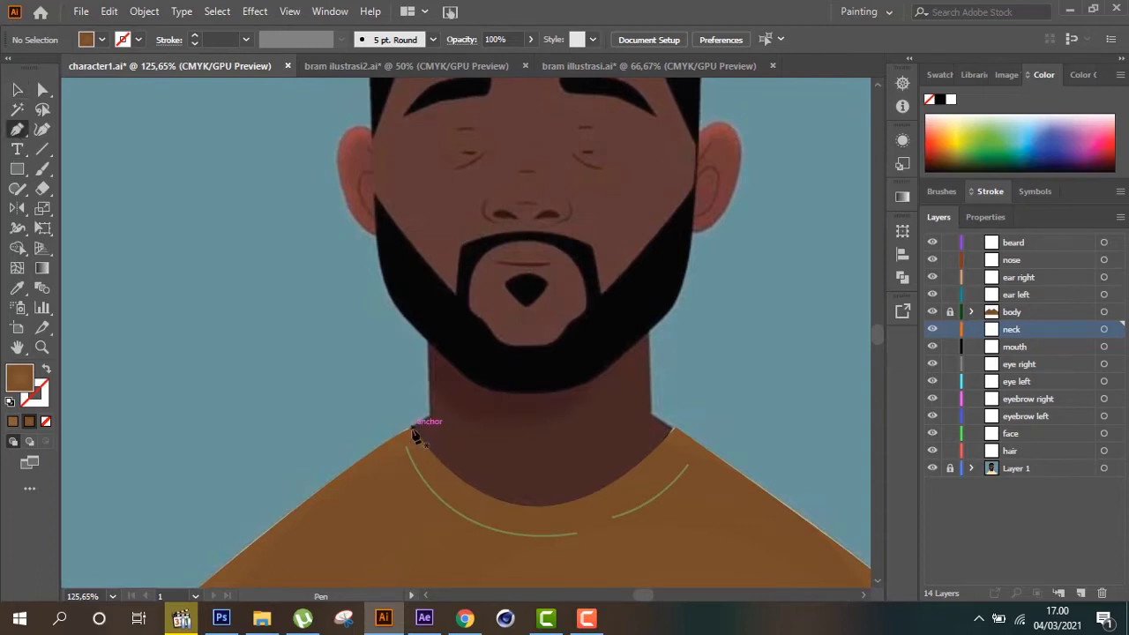
key("ctrl+plus")
key("ctrl+plus")
left_click_drag(381, 487, 413, 473)
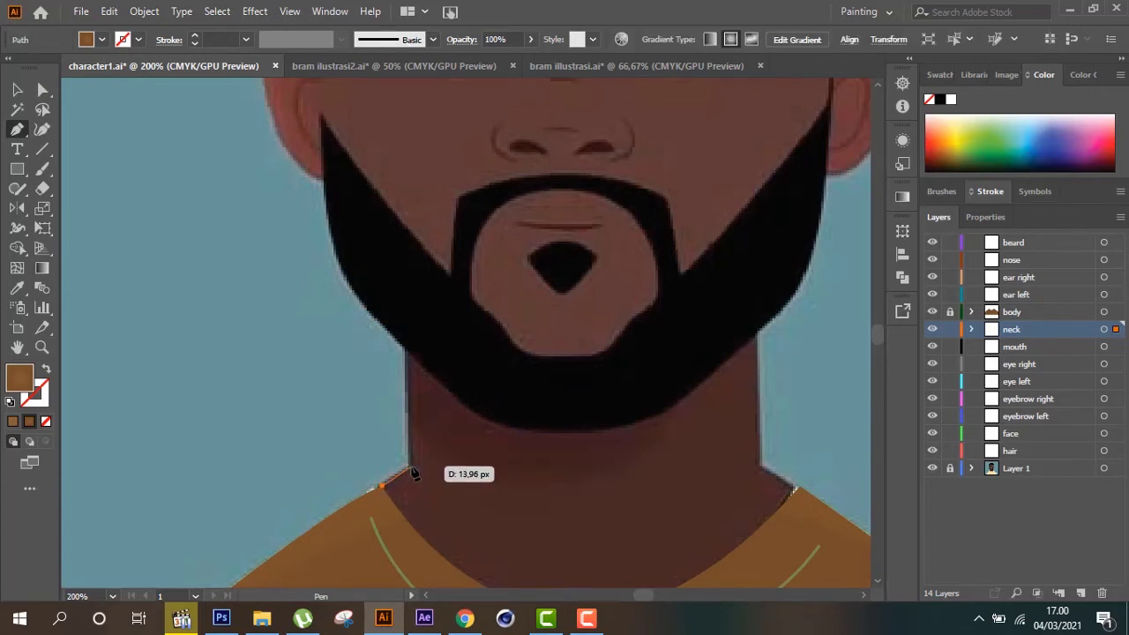
left_click(412, 309)
left_click_drag(412, 304, 411, 256)
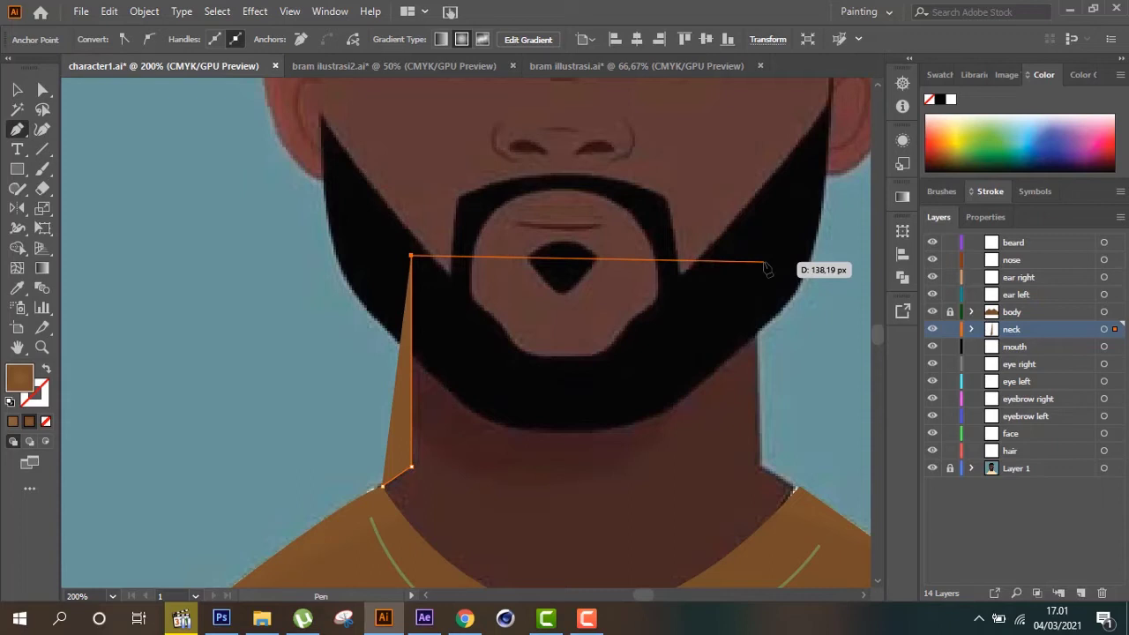
Trace the neck's right side and curved bottom, closing the neck shape
left_click(760, 262)
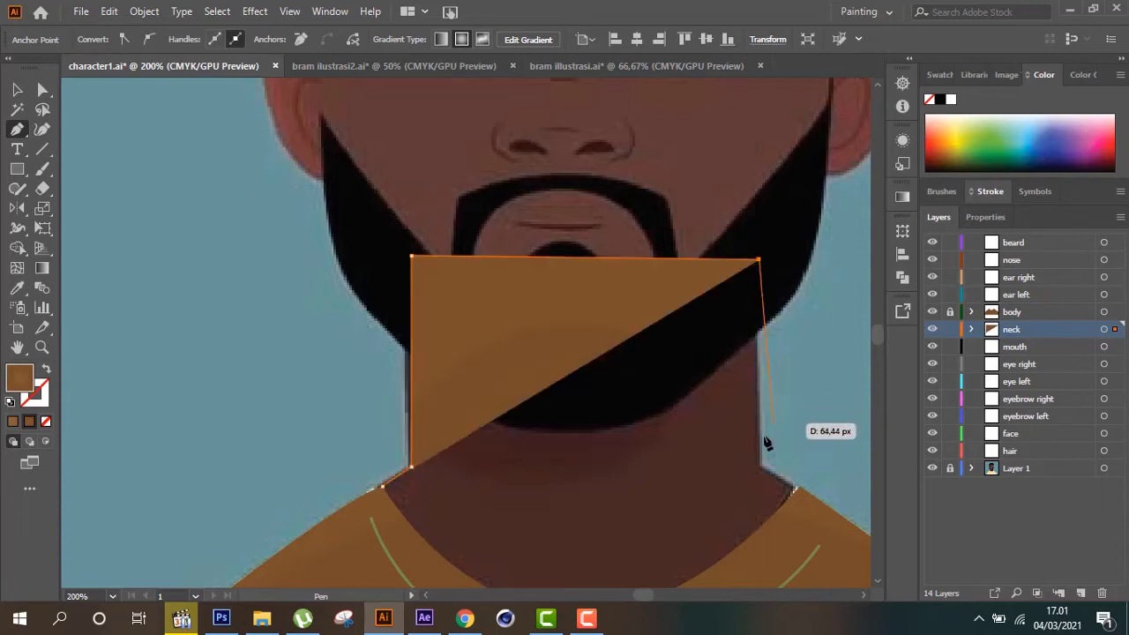
left_click(759, 468)
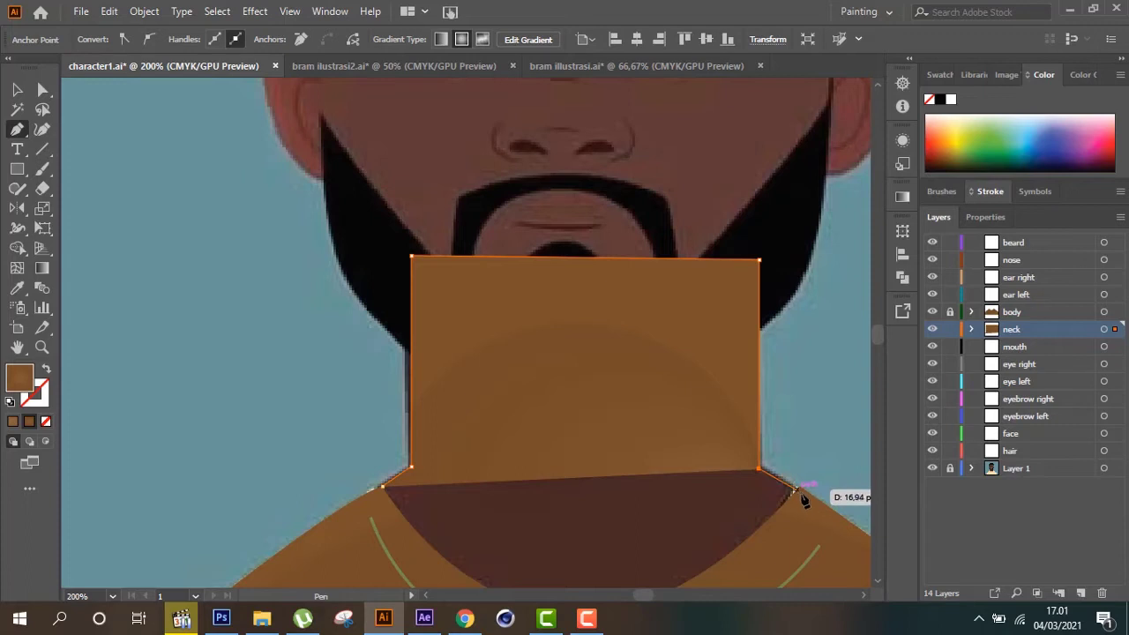
left_click(796, 491)
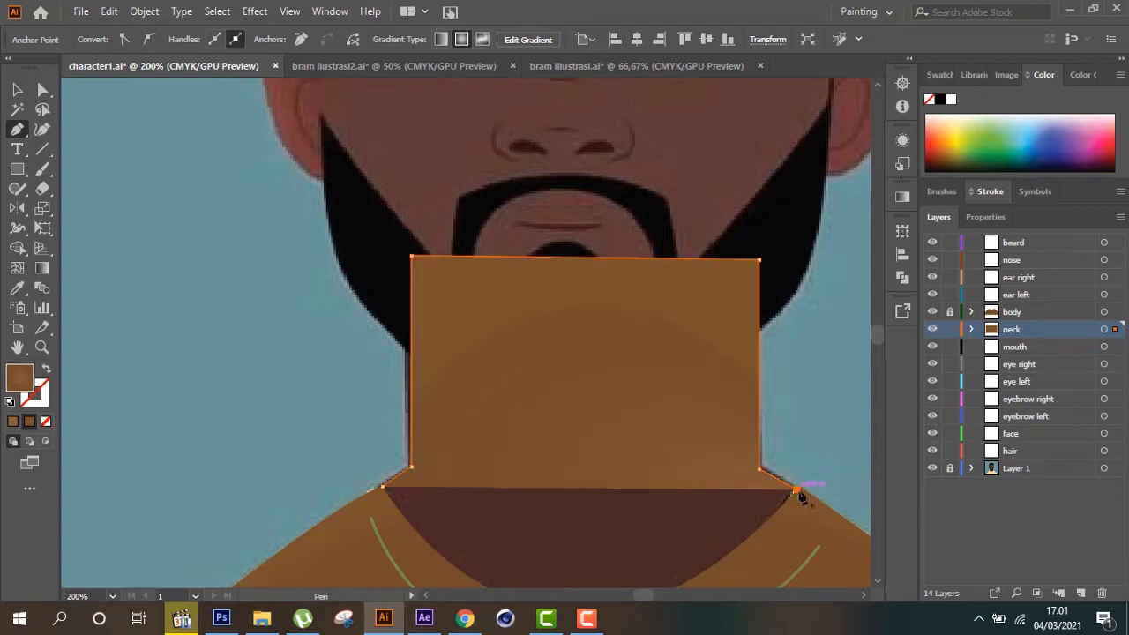
scroll(801, 492, "down", 2)
left_click_drag(596, 560, 428, 587)
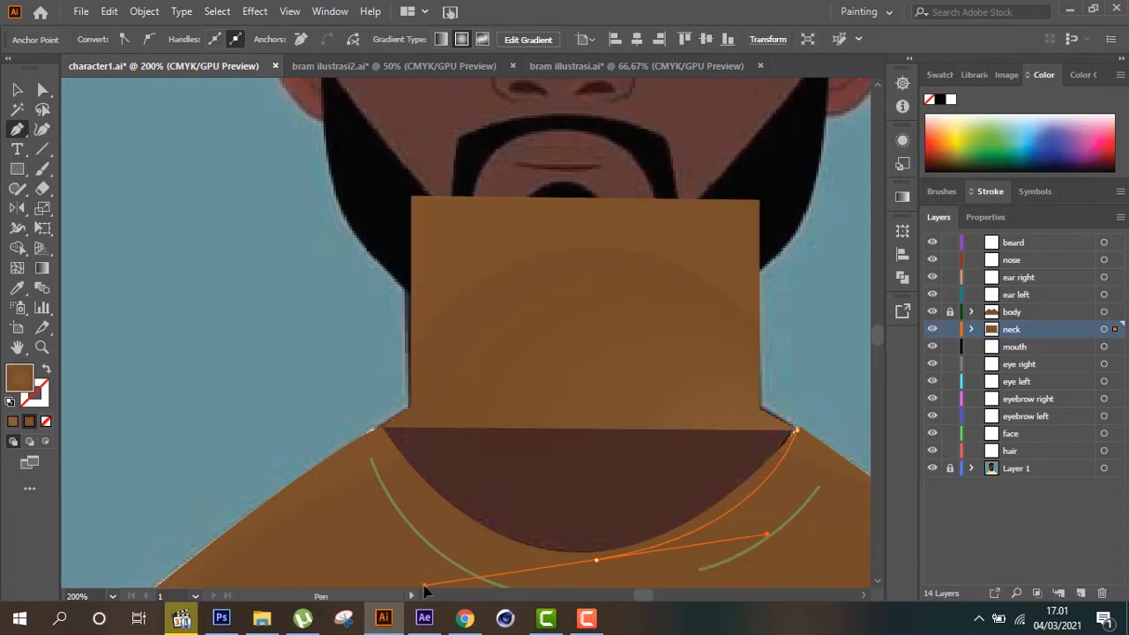
left_click_drag(593, 557, 596, 559)
mouse_move(382, 429)
left_mouse_down()
mouse_move(350, 293)
mouse_move(302, 280)
mouse_move(326, 304)
mouse_move(310, 298)
left_mouse_up()
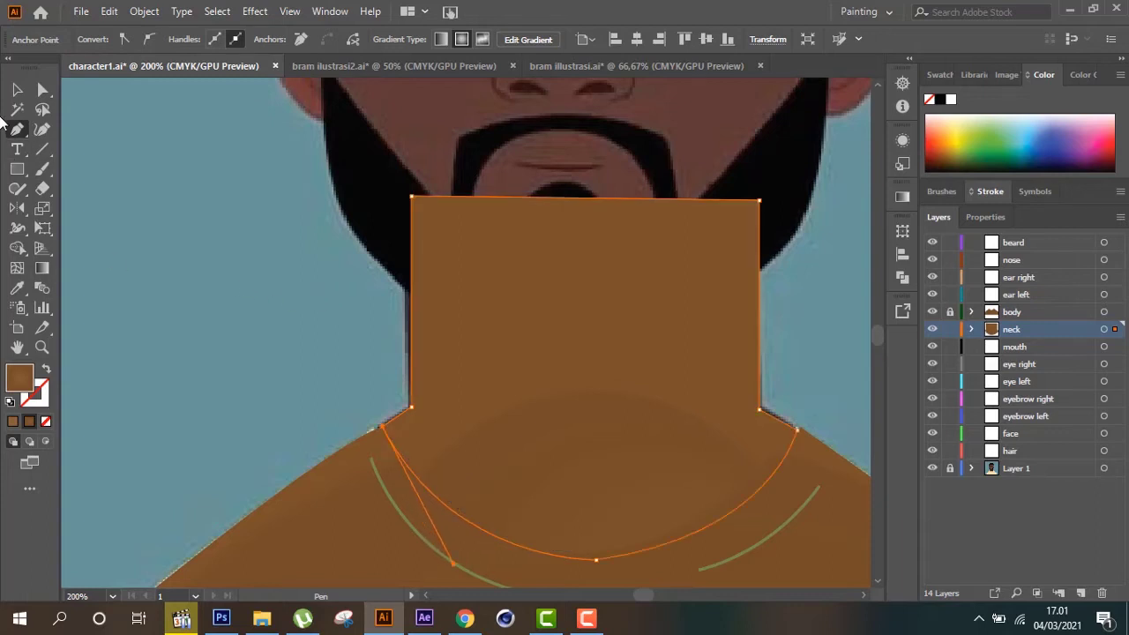
left_click(16, 89)
scroll(618, 291, "down", 3)
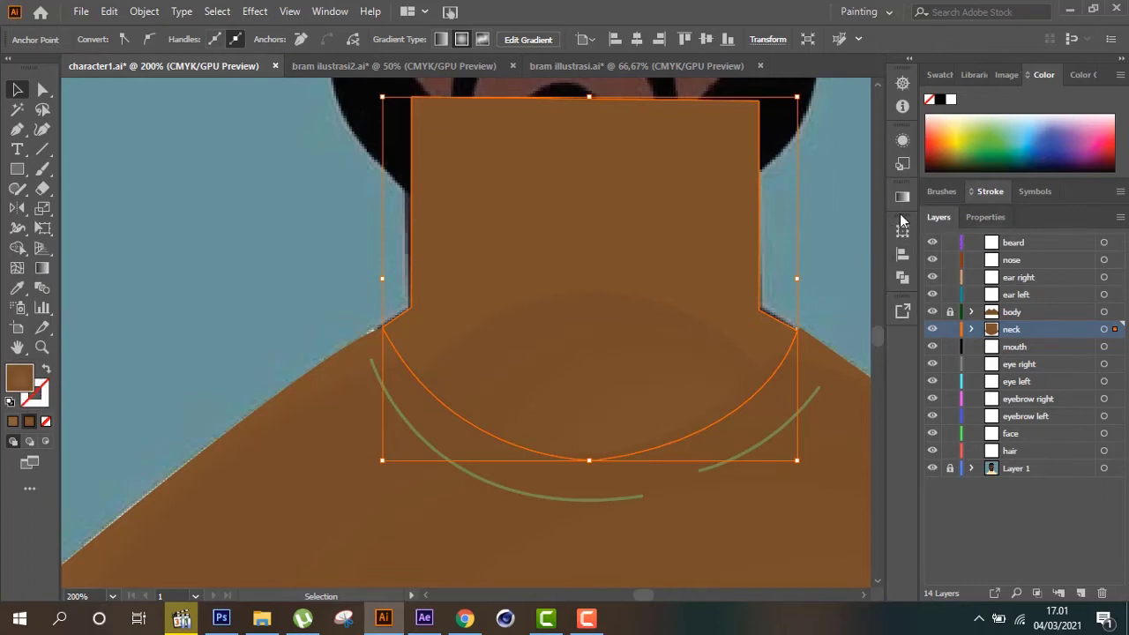
Move the right gradient stop to 95.08% and darken its colour with the K slider
left_click(902, 201)
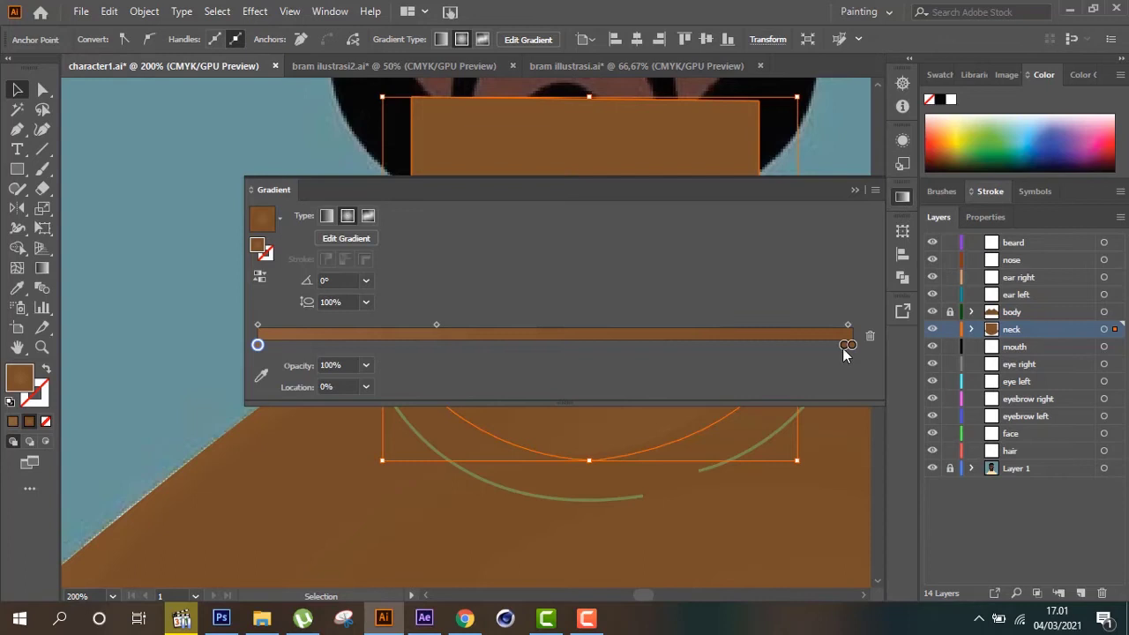
left_click_drag(261, 357, 264, 388)
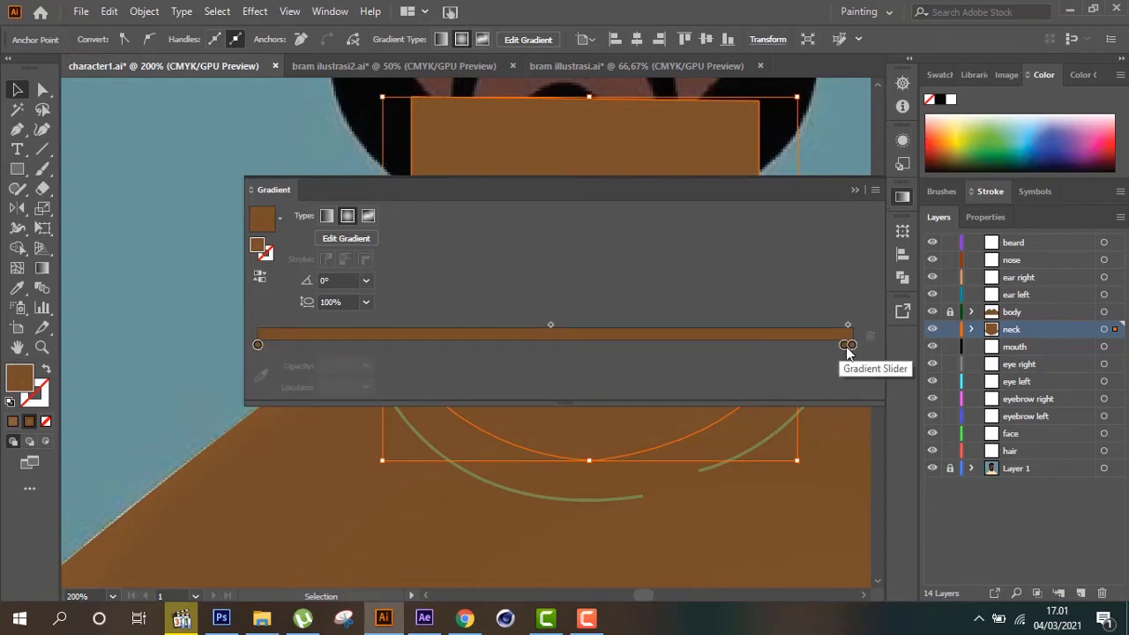
left_click_drag(844, 346, 823, 346)
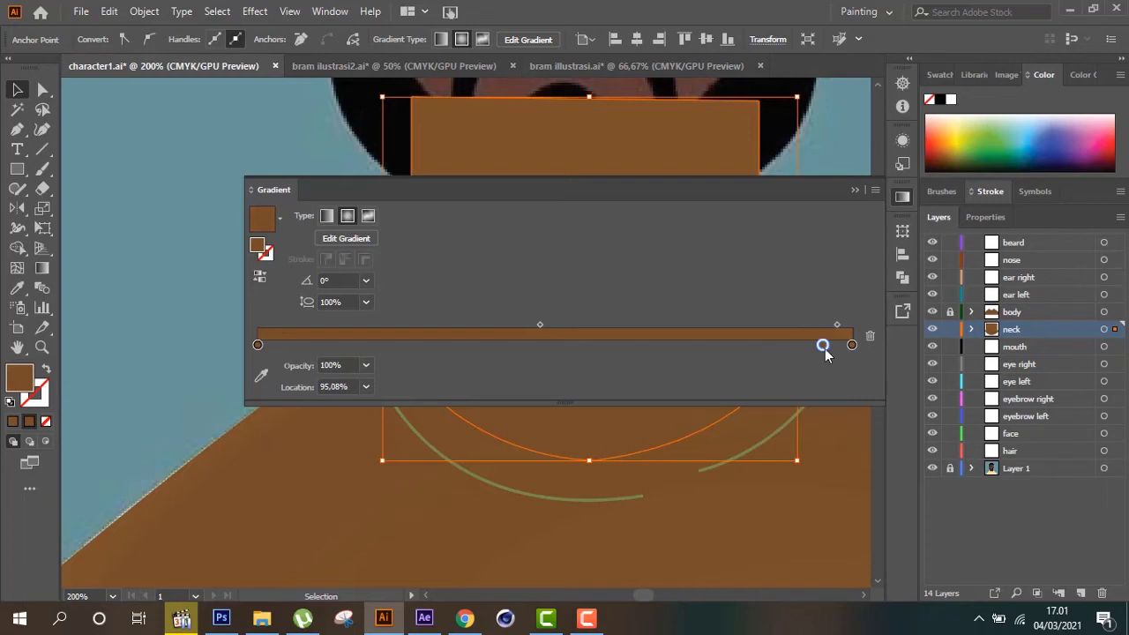
double_click(823, 346)
left_click_drag(746, 470, 770, 466)
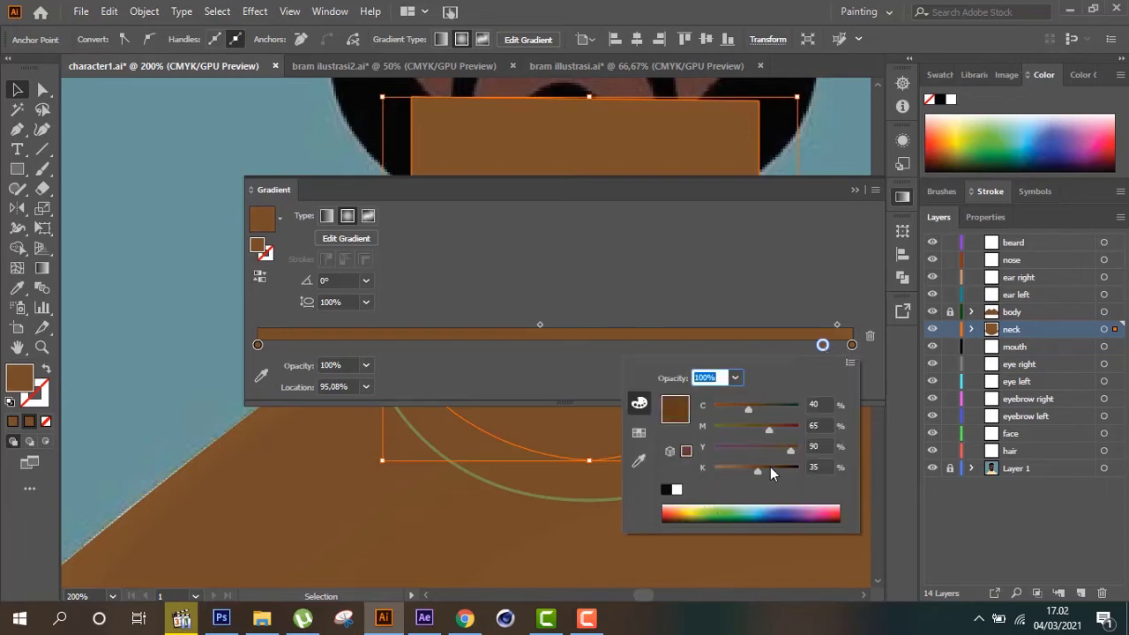
left_click(754, 186)
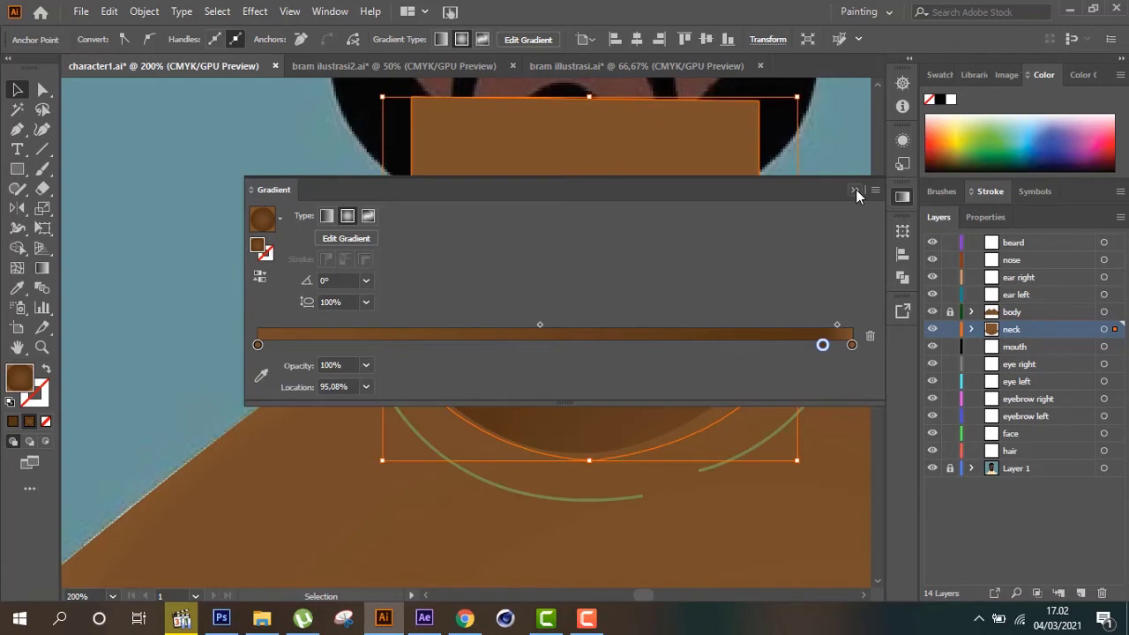
left_click(855, 191)
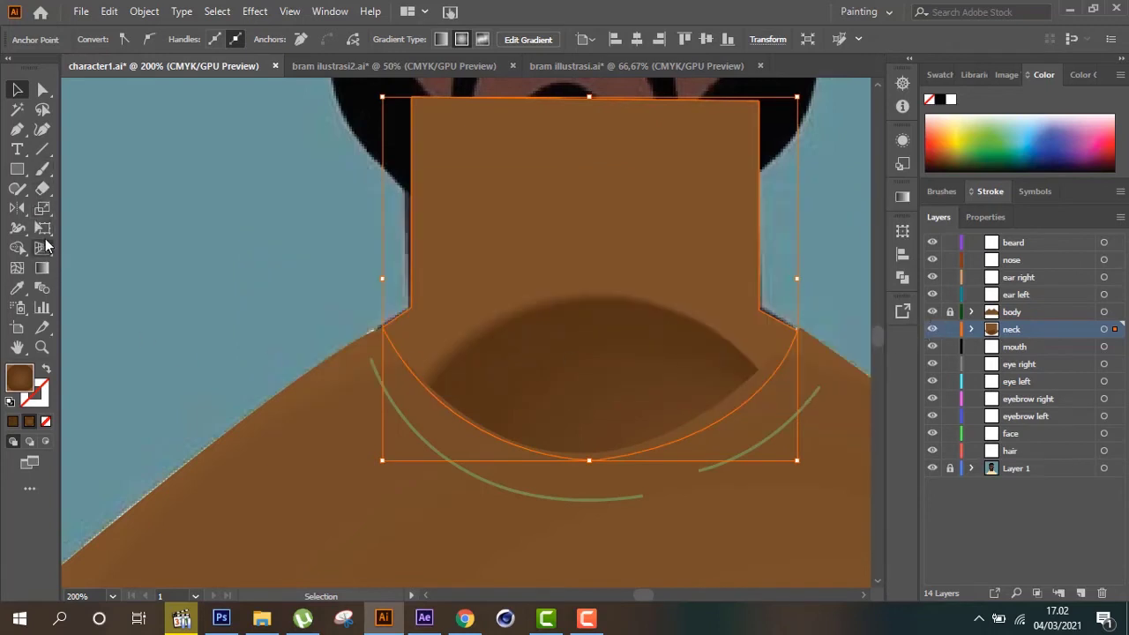
Drag the radial gradient's centre up the neck, then darken the end stop again
left_click(41, 268)
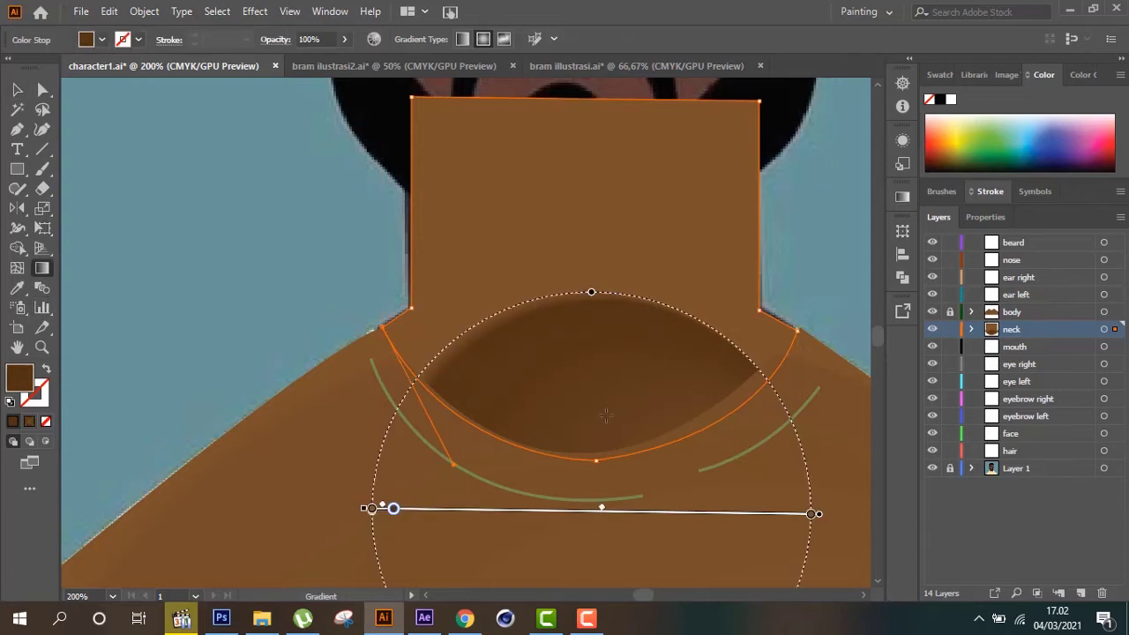
left_click_drag(609, 511, 598, 298)
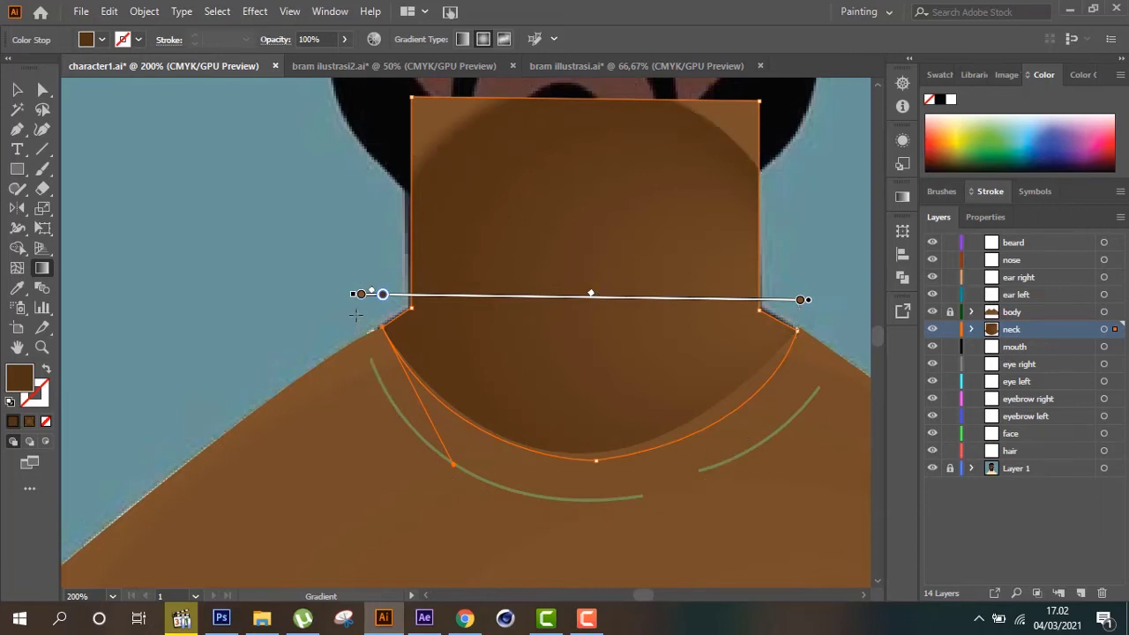
left_click(902, 197)
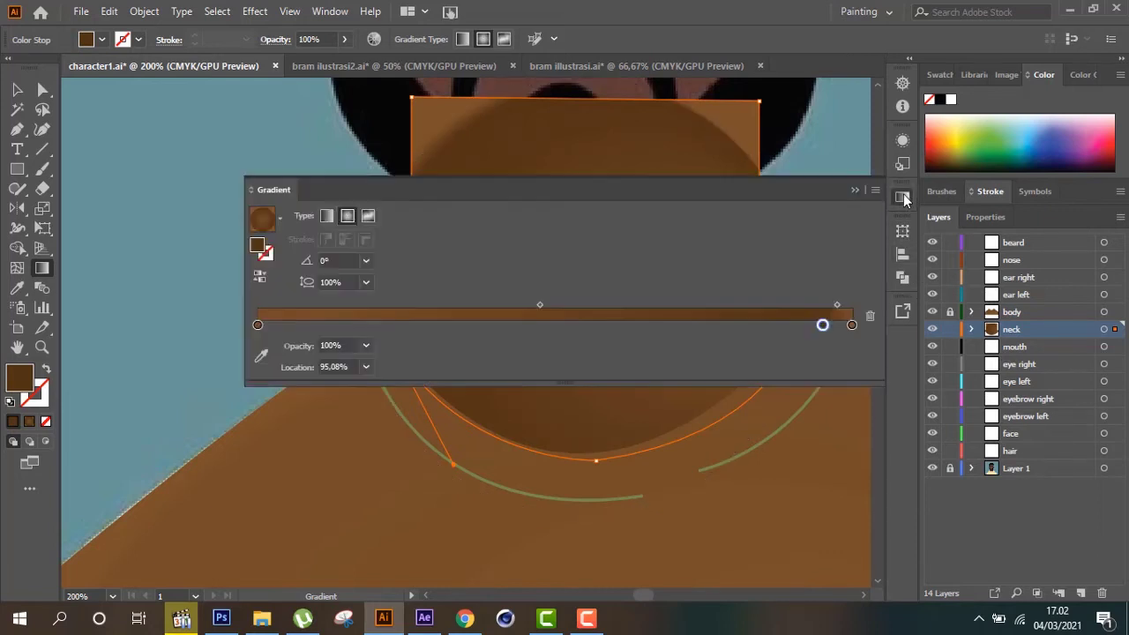
left_click(851, 326)
double_click(852, 327)
mouse_move(747, 449)
left_mouse_down()
mouse_move(779, 447)
mouse_move(748, 454)
mouse_move(767, 448)
left_mouse_up()
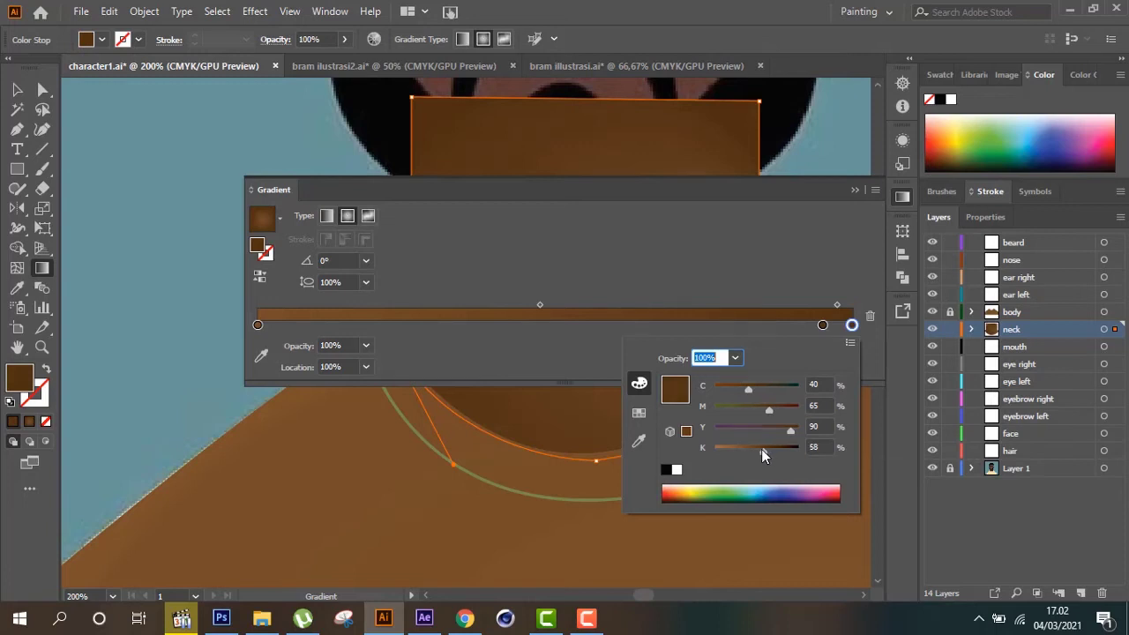
left_click(857, 194)
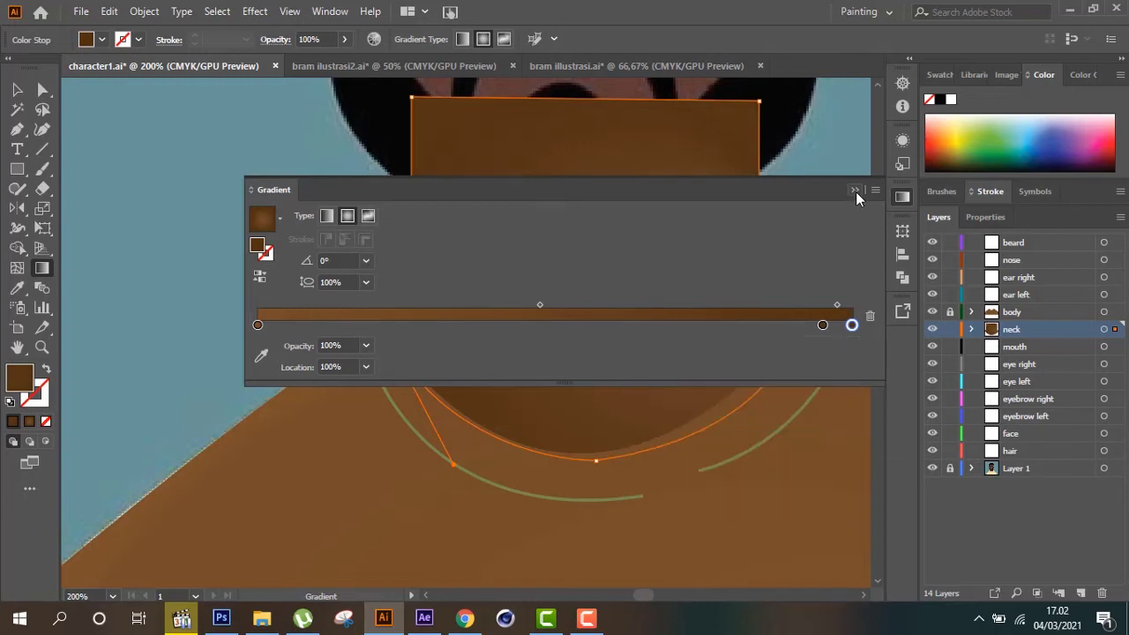
left_click(854, 190)
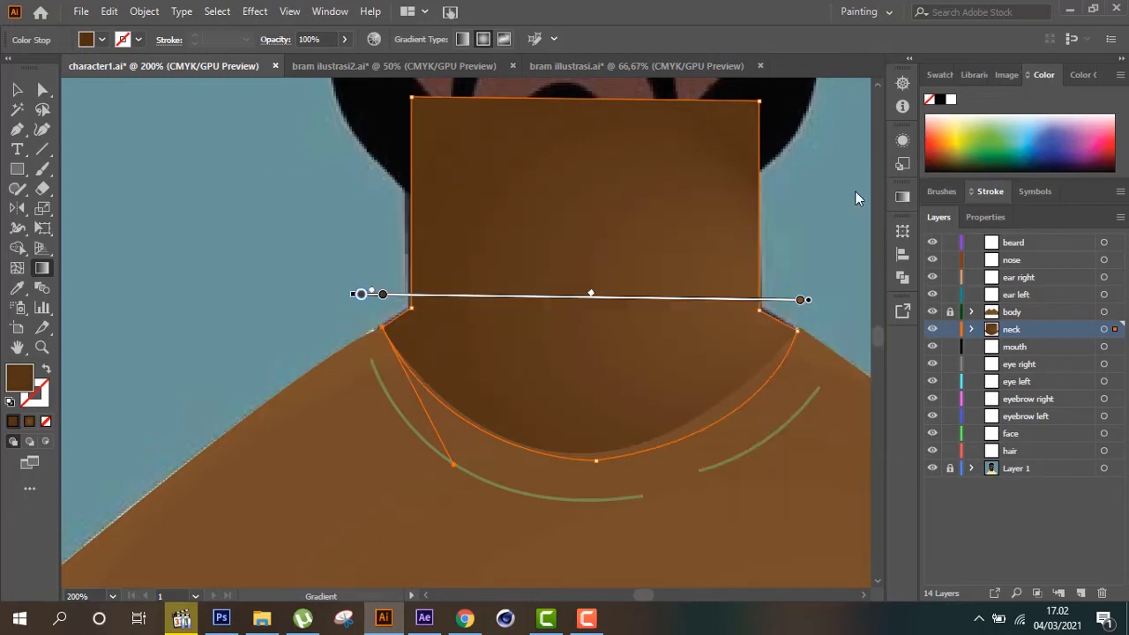
Deselect the neck to preview its shading, then reselect the neck shape
left_click(17, 89)
left_click(127, 214)
scroll(127, 214, "up", 3)
scroll(127, 214, "up", 3)
scroll(129, 226, "down", 3)
scroll(129, 226, "down", 3)
scroll(129, 226, "up", 1)
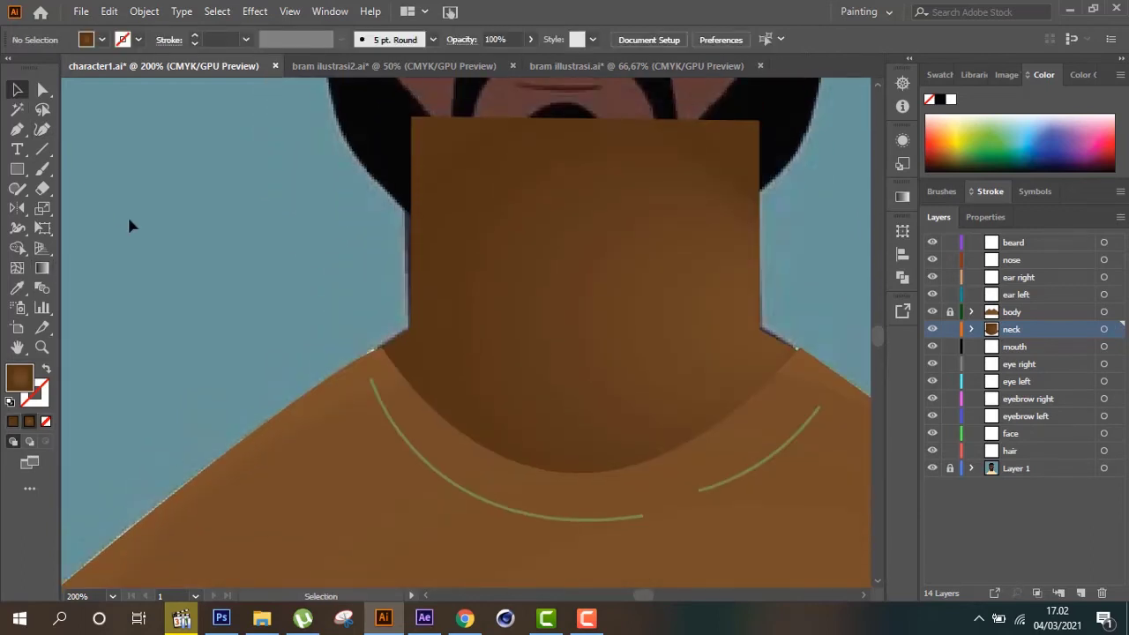
scroll(128, 226, "down", 3)
scroll(129, 225, "up", 3)
left_click(579, 292)
scroll(579, 292, "up", 2)
scroll(818, 342, "up", 1)
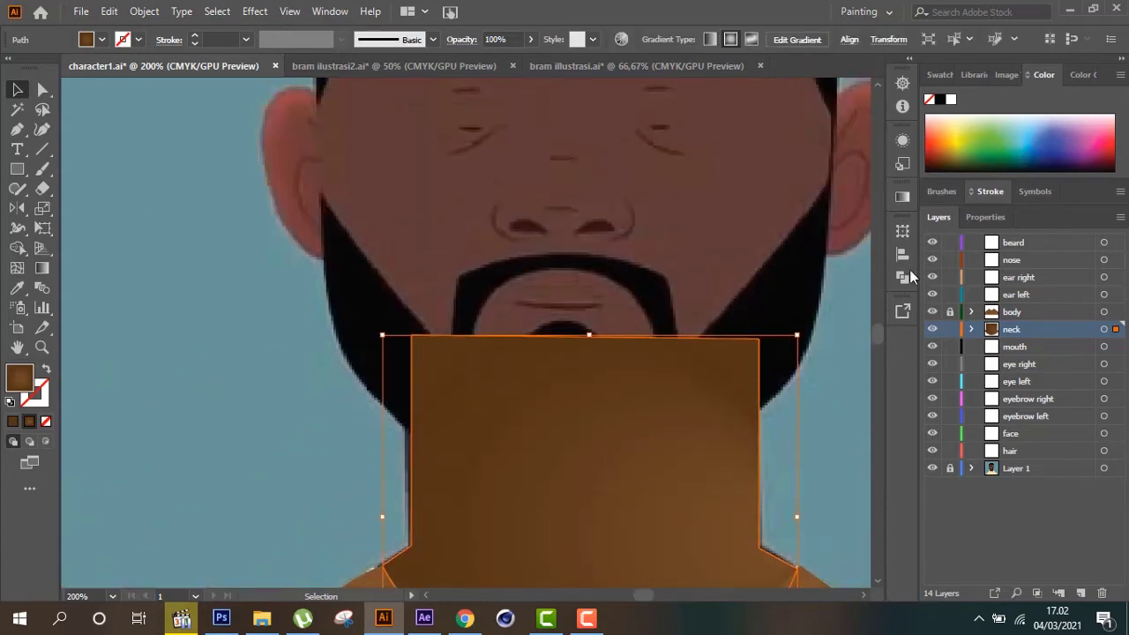
Recolour the gradient's end stop with the skin colour sampled from the head
left_click(902, 196)
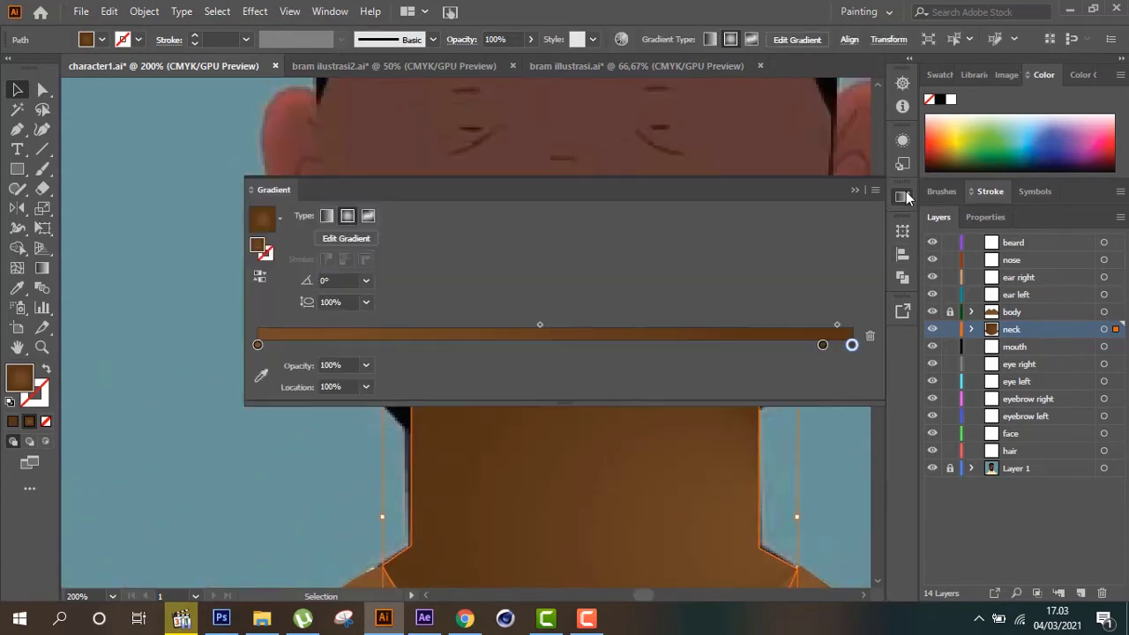
double_click(851, 343)
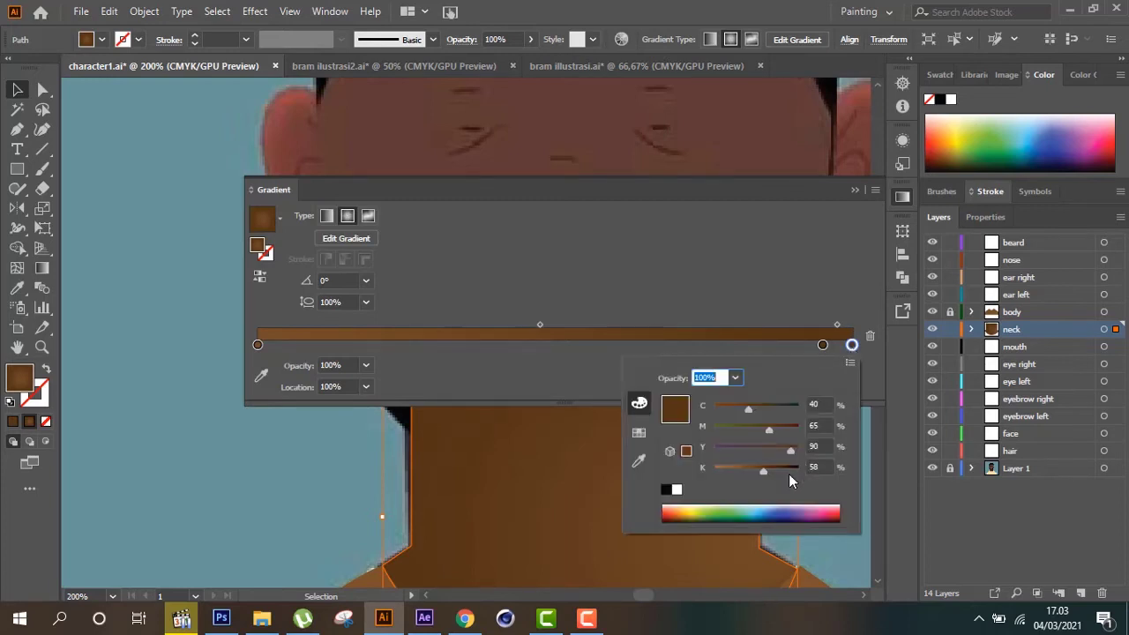
left_click(816, 508)
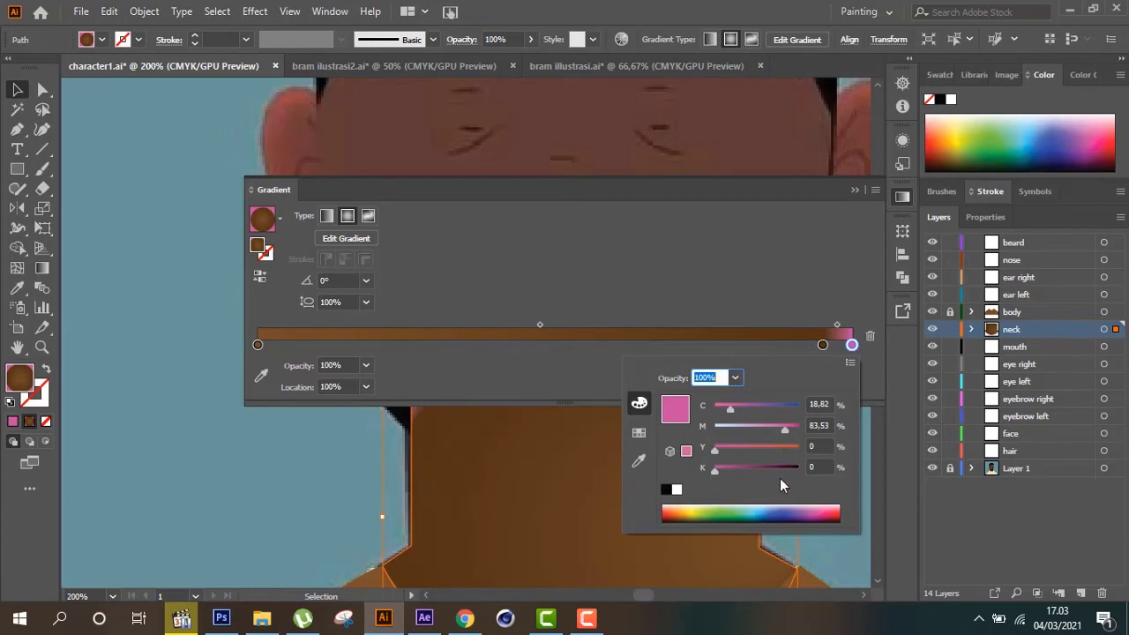
left_click(639, 460)
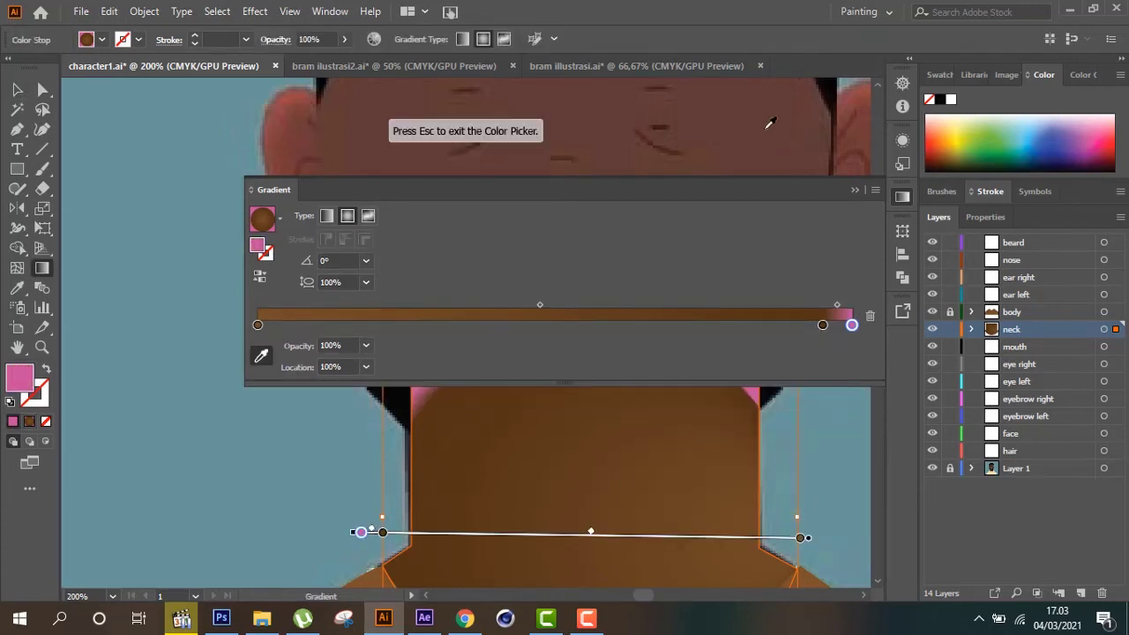
left_click(792, 137)
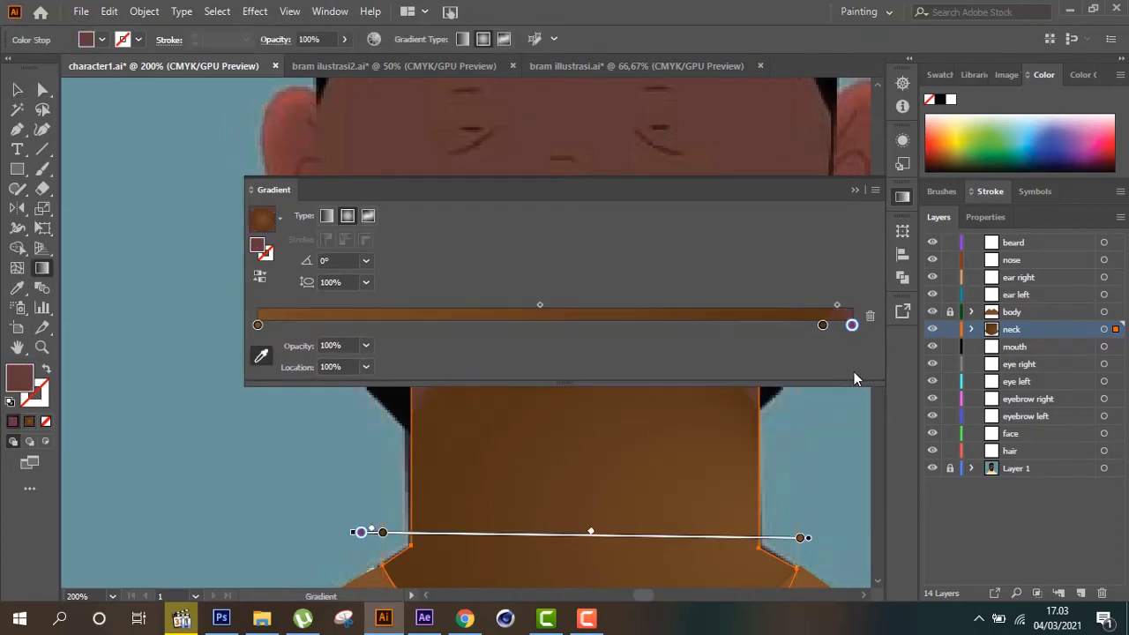
Sample the reddish-brown head colour into the inner stop at 95.08%
left_click(821, 325)
double_click(822, 325)
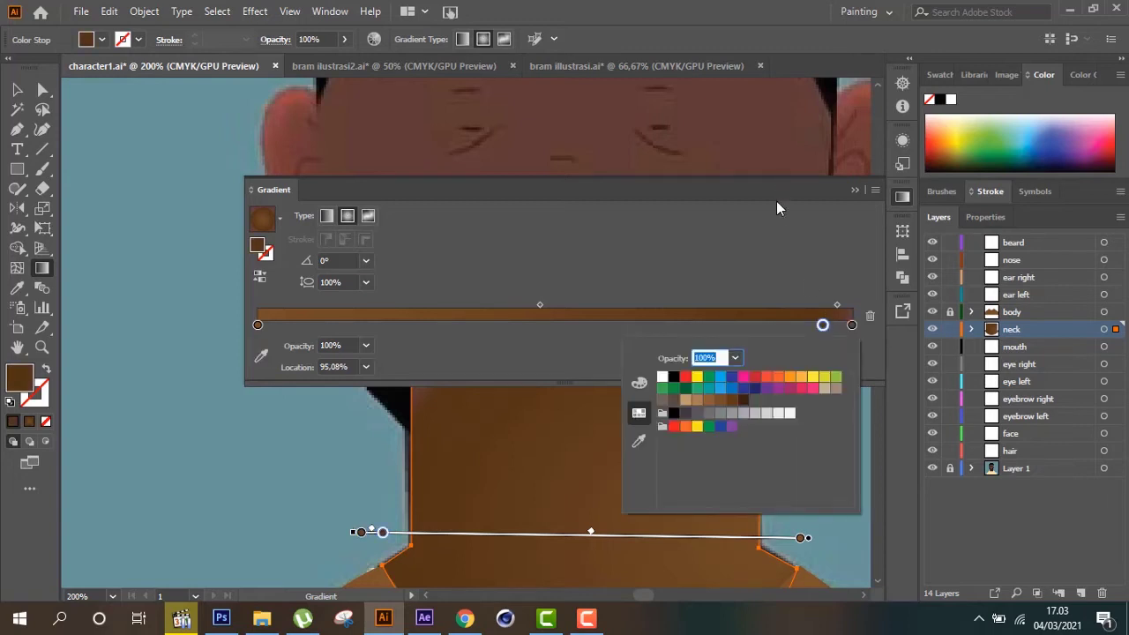
left_click(642, 446)
left_click(747, 161)
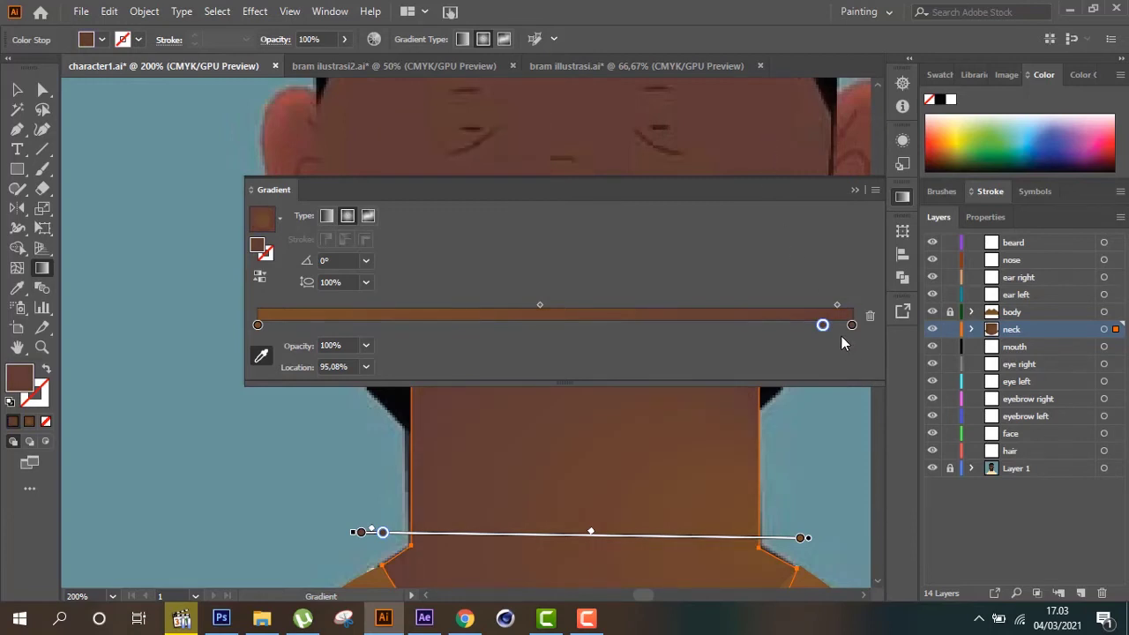
left_click(854, 189)
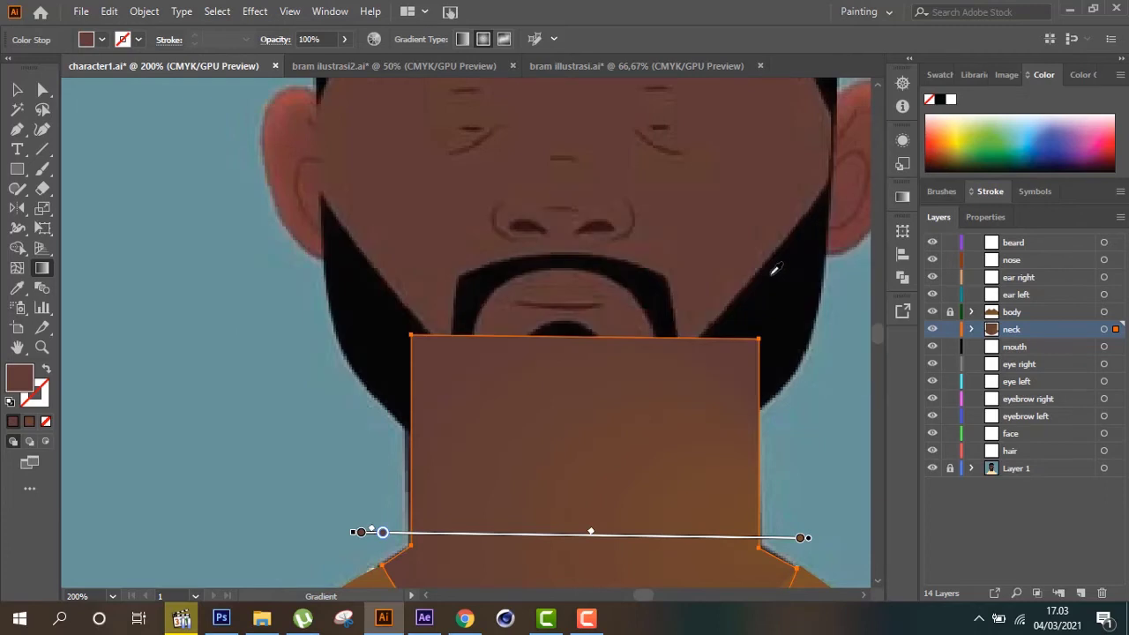
Move the radial gradient's centre further up the neck and remove the left colour stop
scroll(774, 273, "down", 2)
scroll(774, 273, "down", 1)
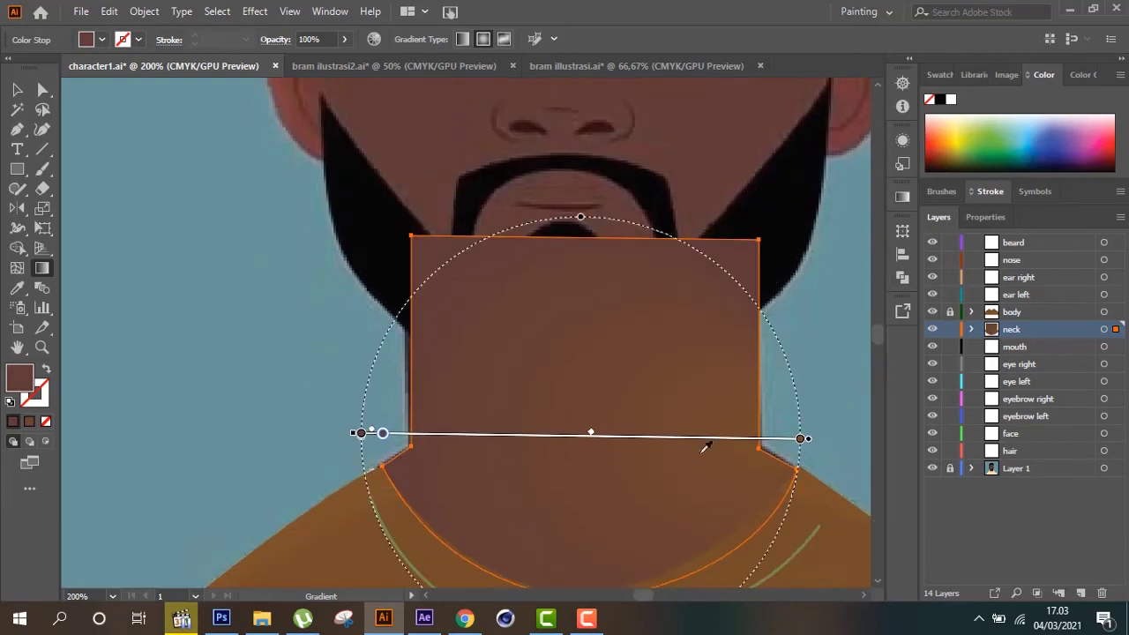
mouse_move(383, 433)
mouse_move(385, 435)
left_mouse_down()
mouse_move(404, 365)
mouse_move(397, 318)
left_mouse_up()
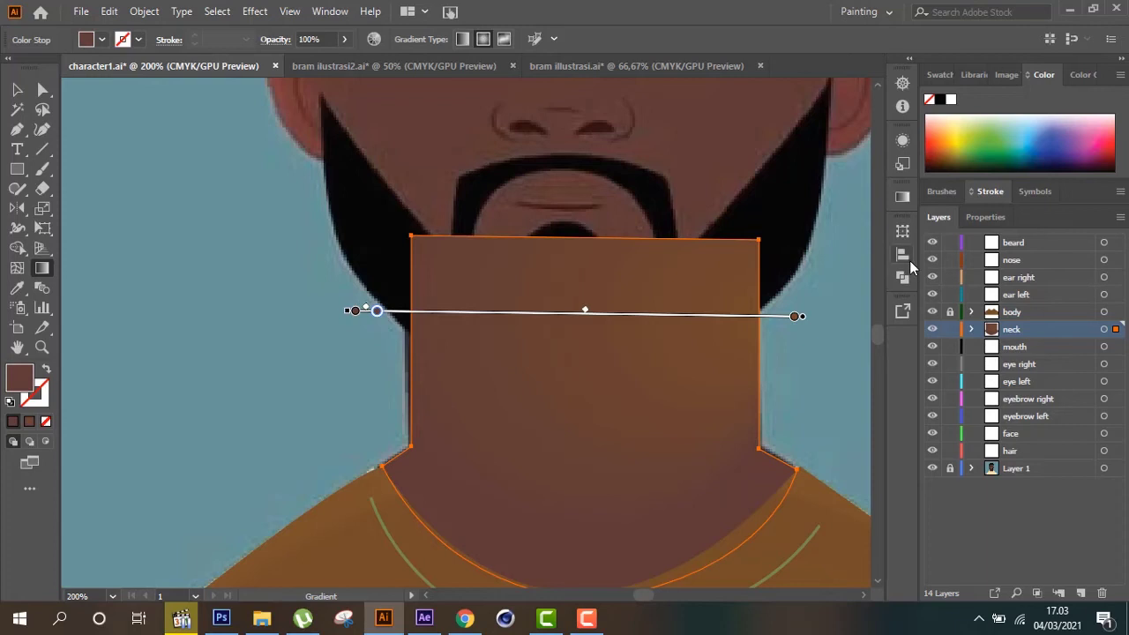
left_click(902, 195)
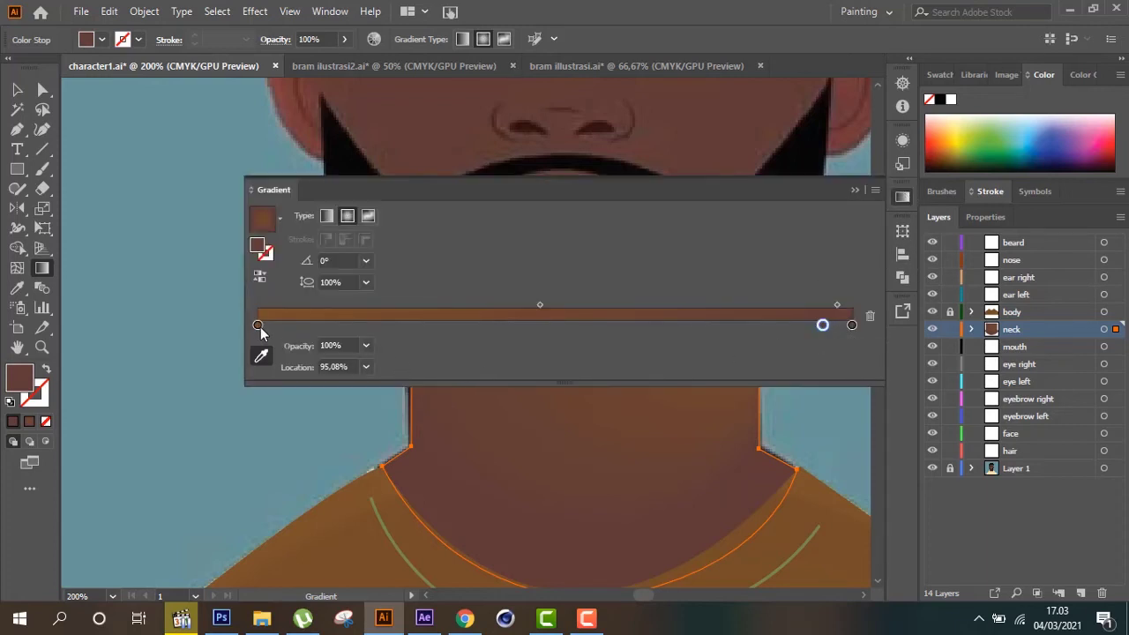
left_click_drag(259, 327, 280, 415)
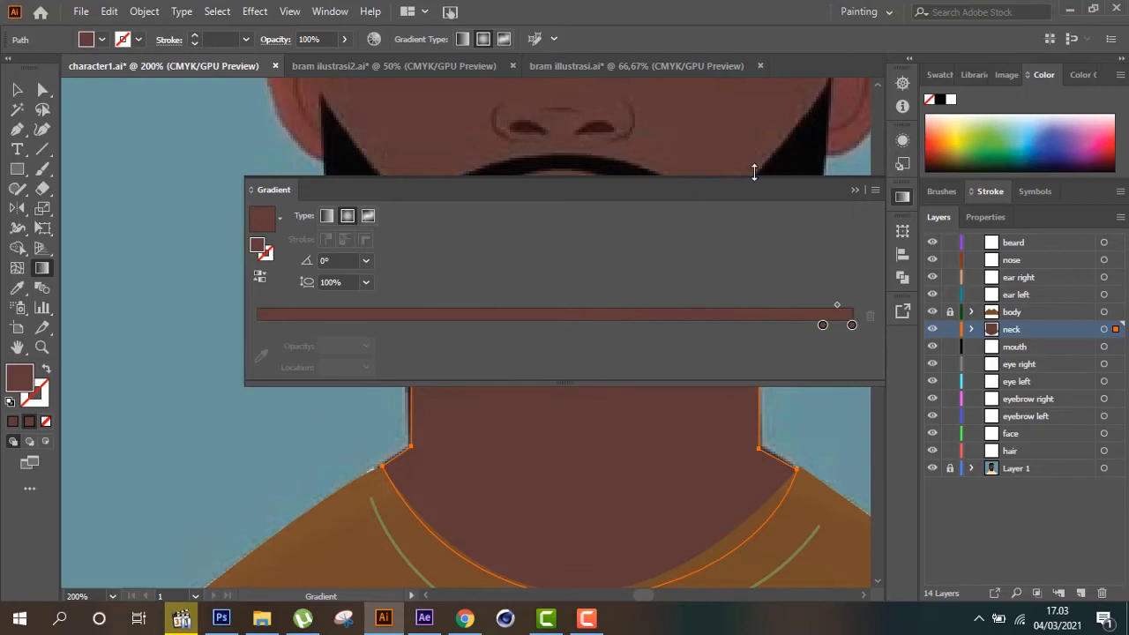
left_click(854, 190)
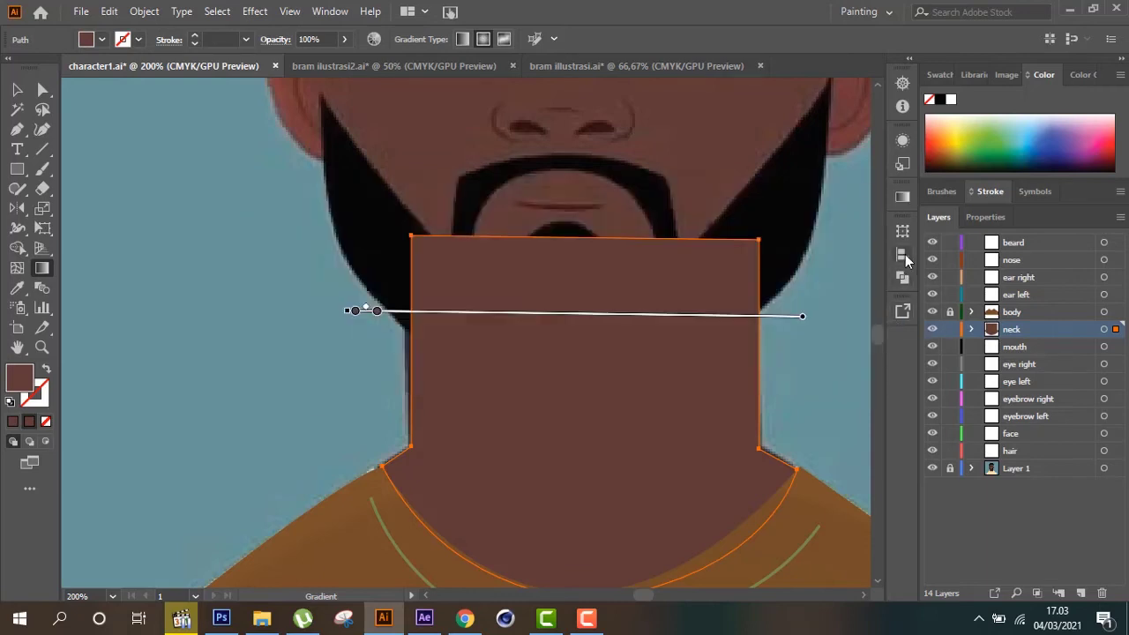
left_click(903, 255)
Inspect the colour swatches of the inner and end gradient stops
left_click(901, 199)
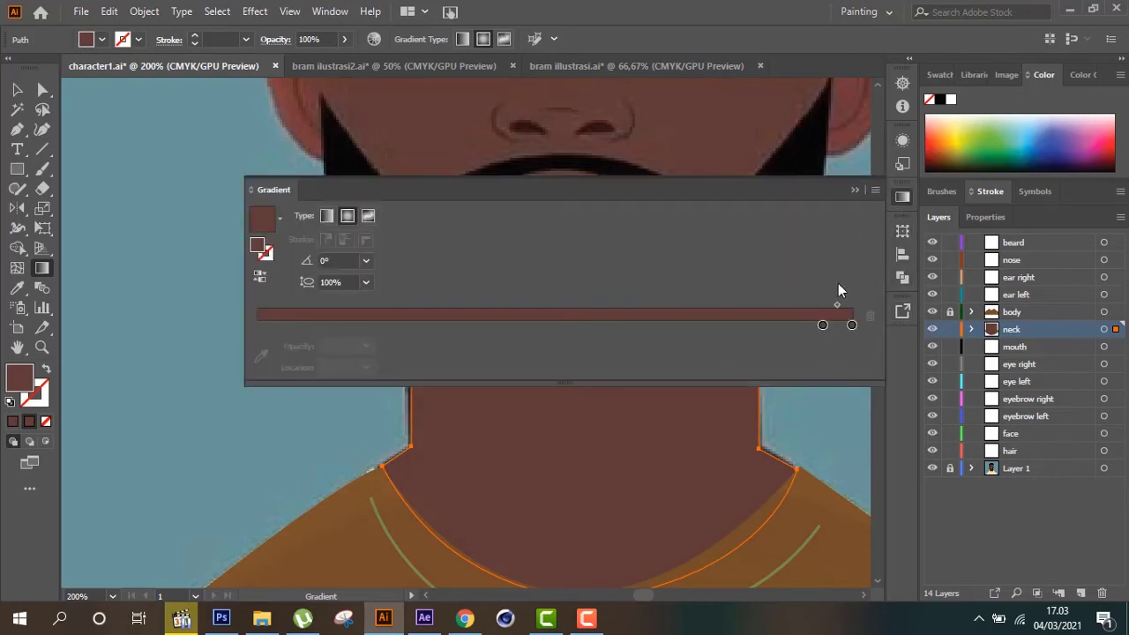
double_click(823, 325)
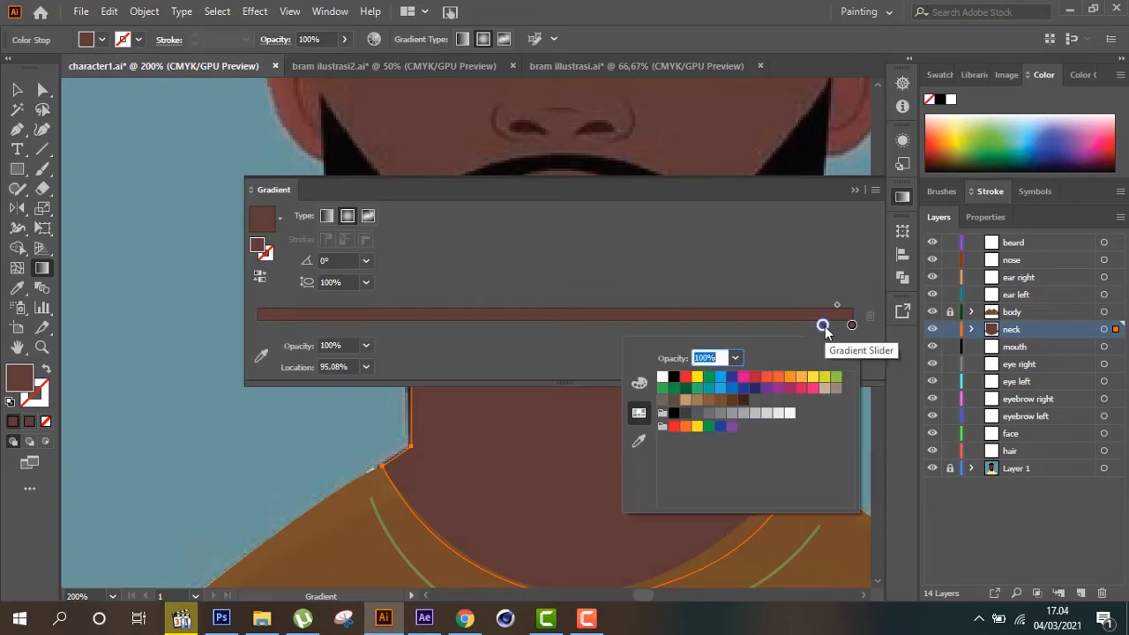
left_click(822, 326)
double_click(823, 326)
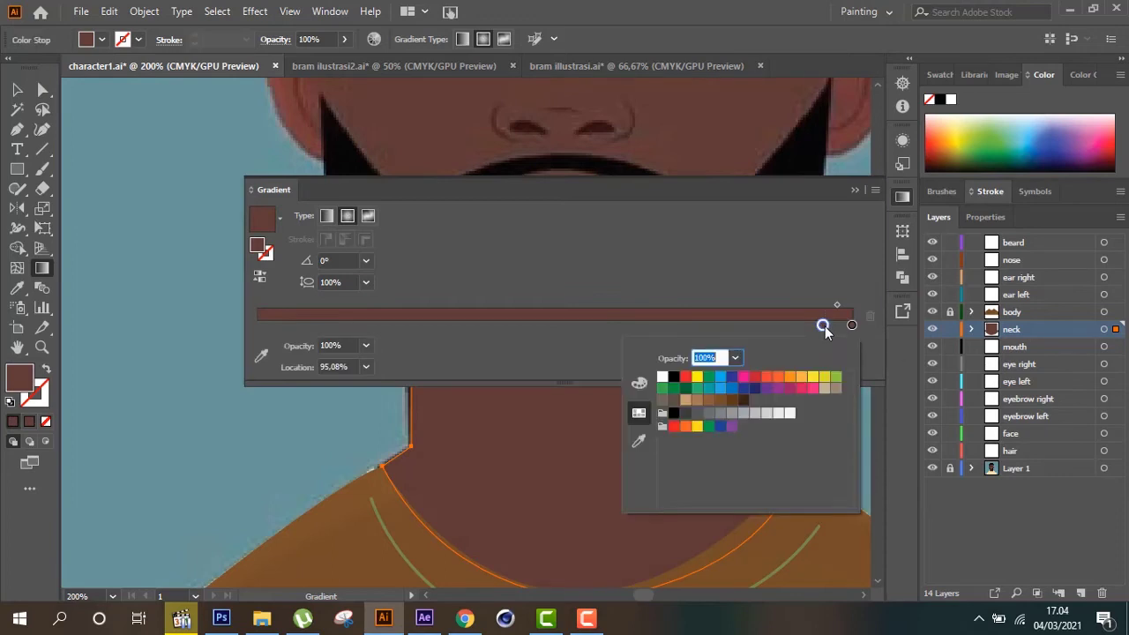
left_click(851, 325)
double_click(851, 325)
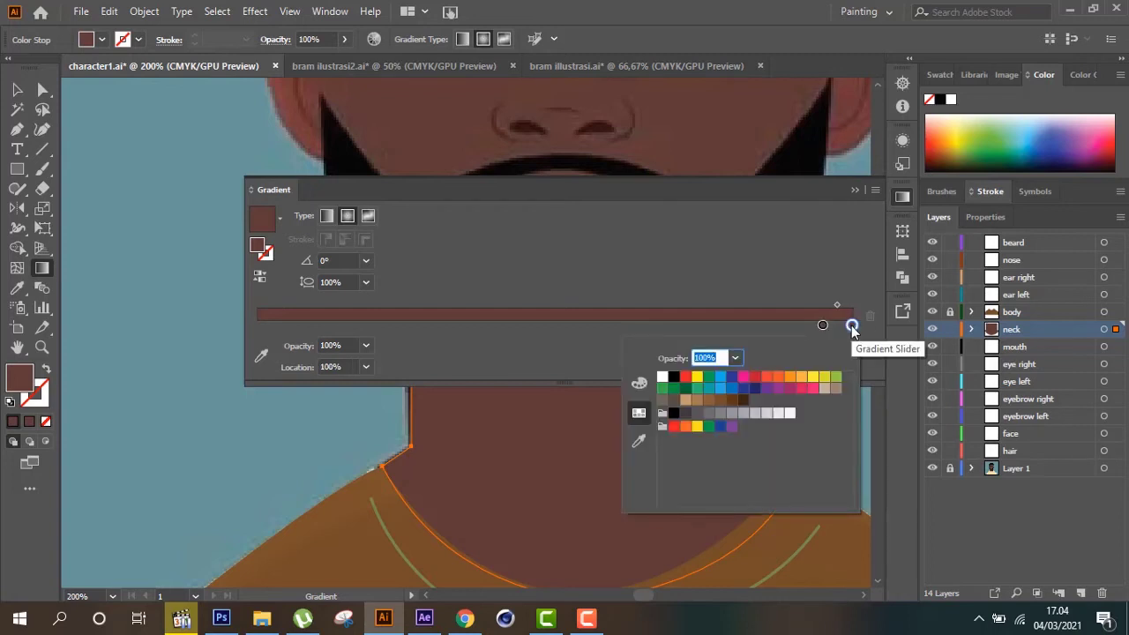
left_click(823, 325)
double_click(822, 325)
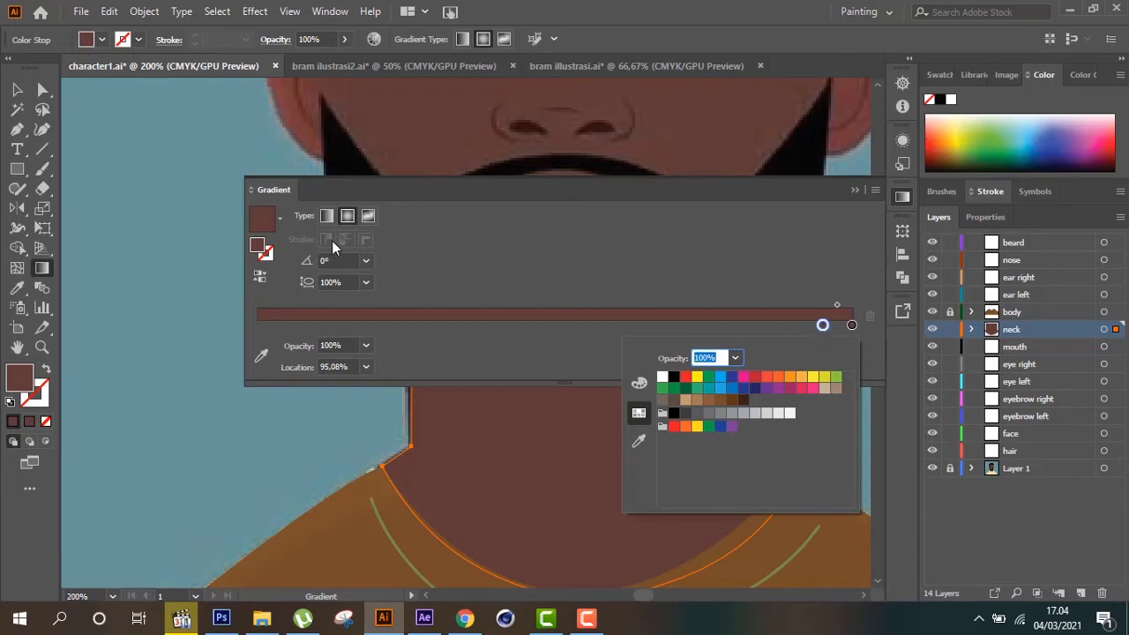
left_click(277, 221)
left_click(277, 221)
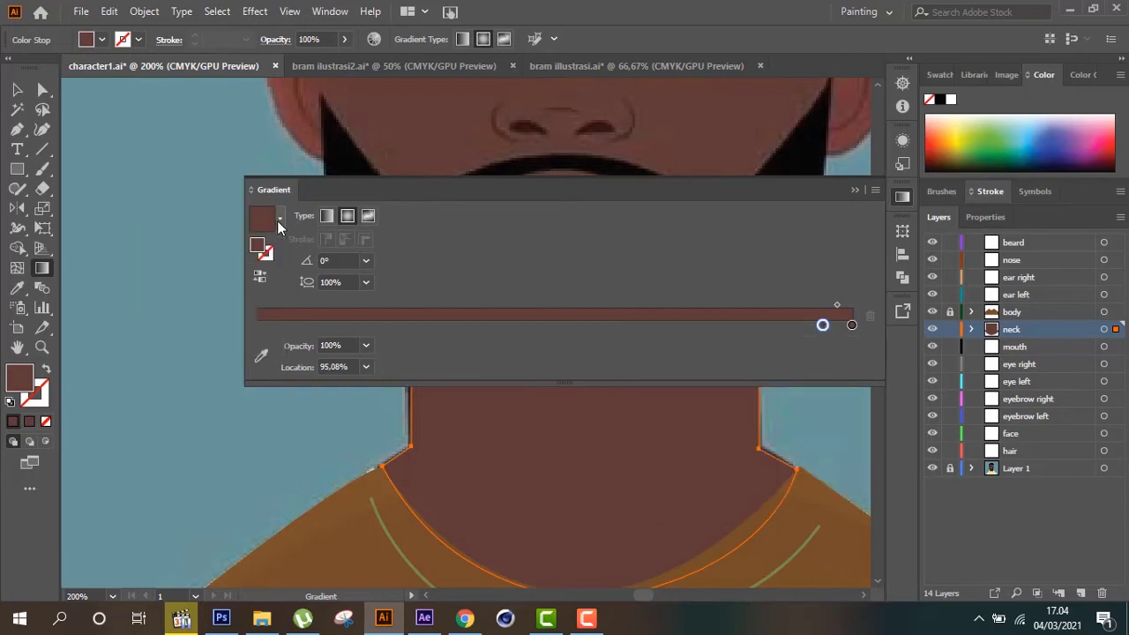
Set the 95.08% stop to brown 5e3c3a in the Color Picker and deselect the neck
double_click(256, 247)
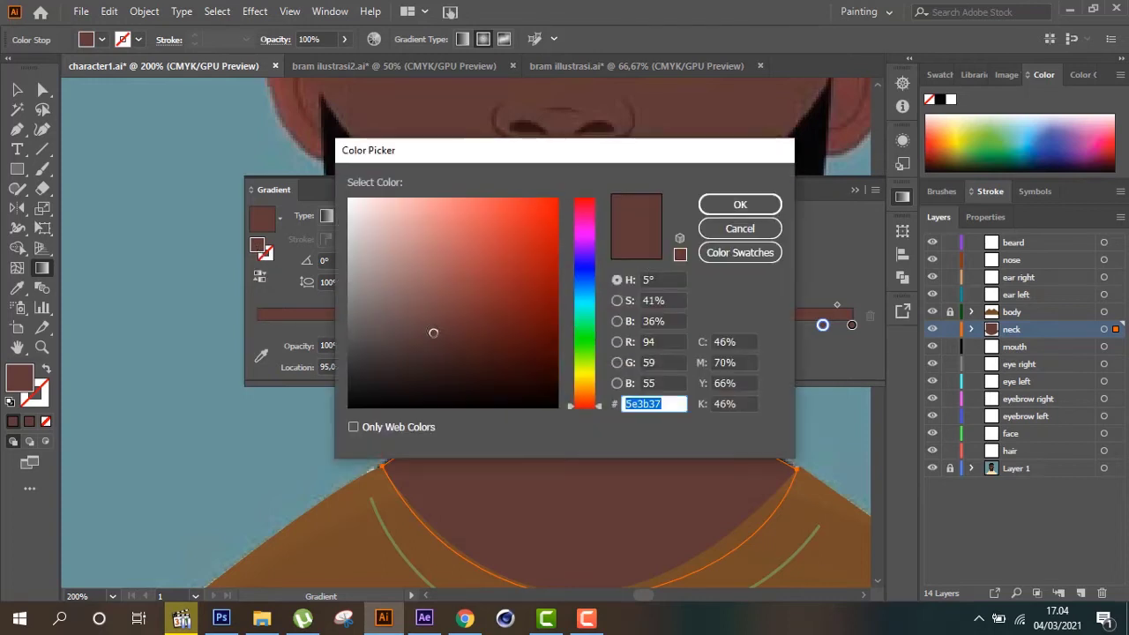
left_click_drag(433, 333, 431, 329)
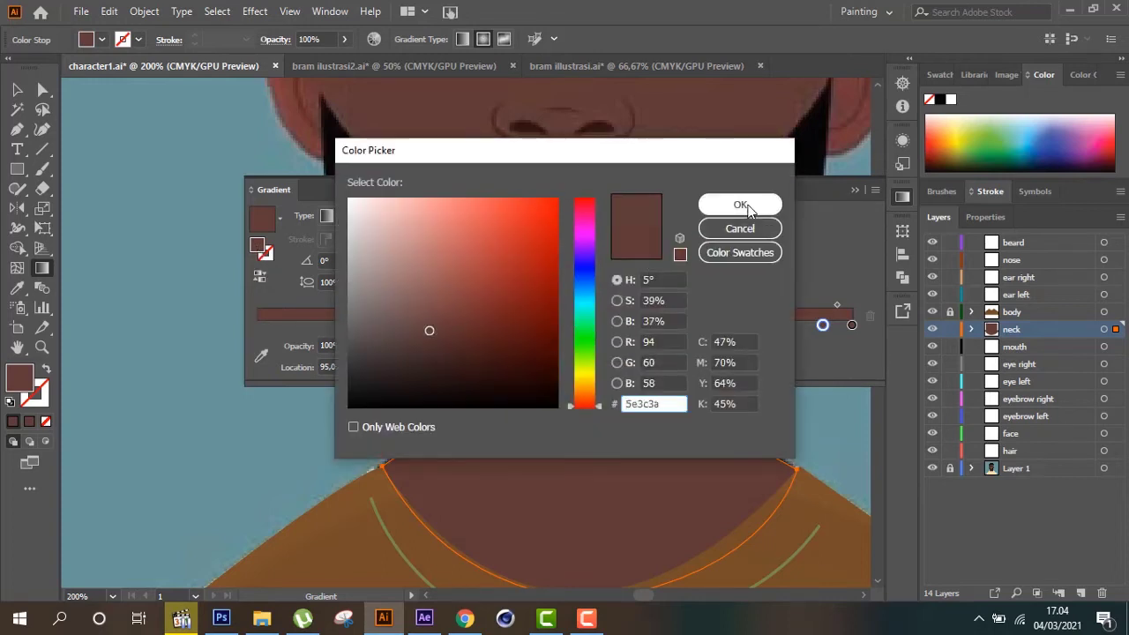
left_click(740, 204)
left_click(859, 189)
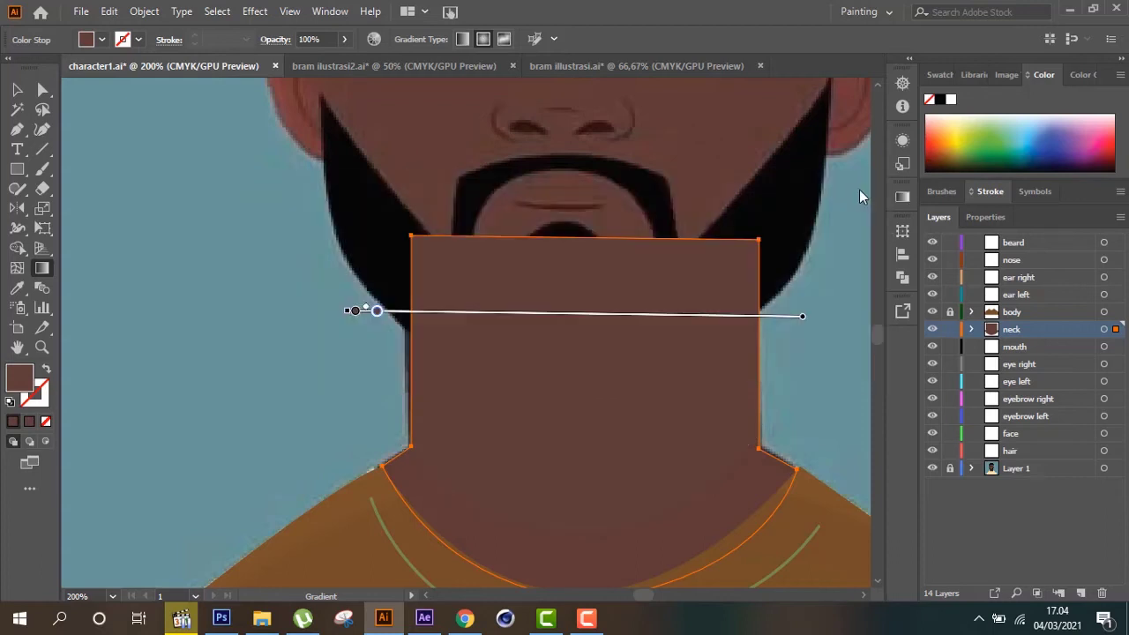
left_click(17, 90)
left_click(120, 205)
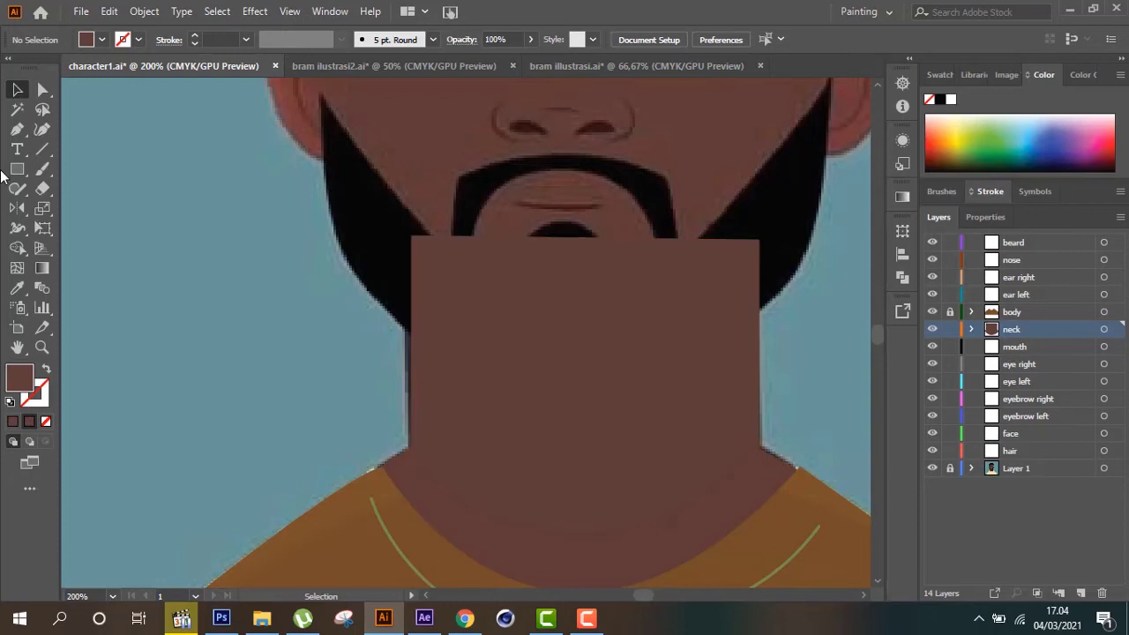
Reselect the neck and check the gradient stop's colour in the Color Picker, leaving it unchanged
left_click(662, 341)
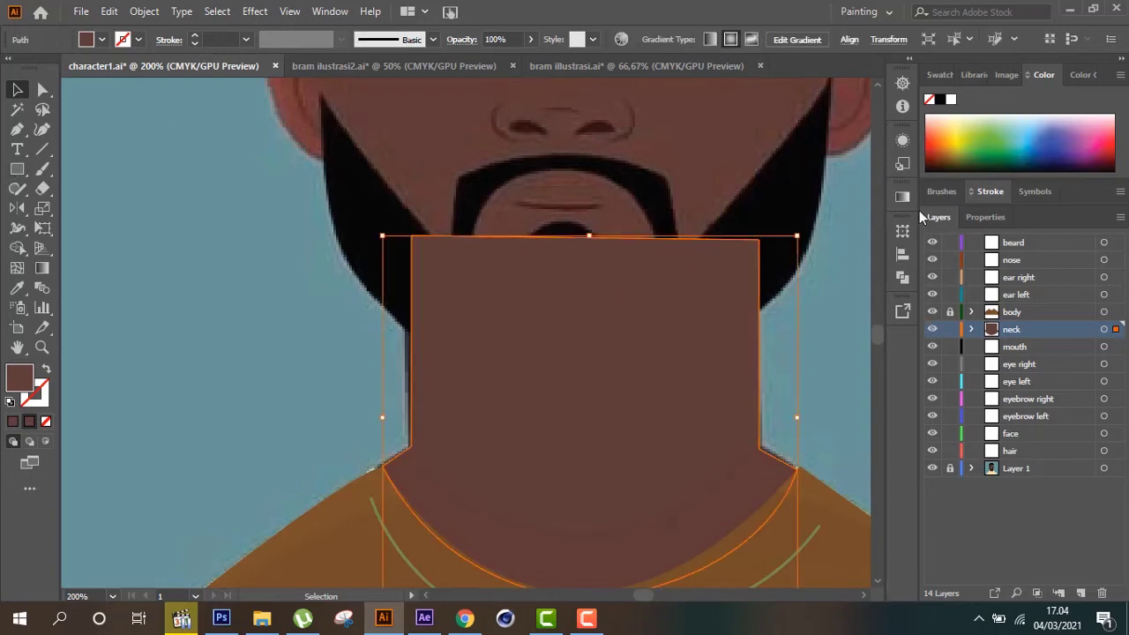
left_click(902, 196)
mouse_move(822, 345)
left_mouse_down()
mouse_move(806, 346)
mouse_move(814, 375)
left_mouse_up()
key("ctrl+z")
double_click(822, 345)
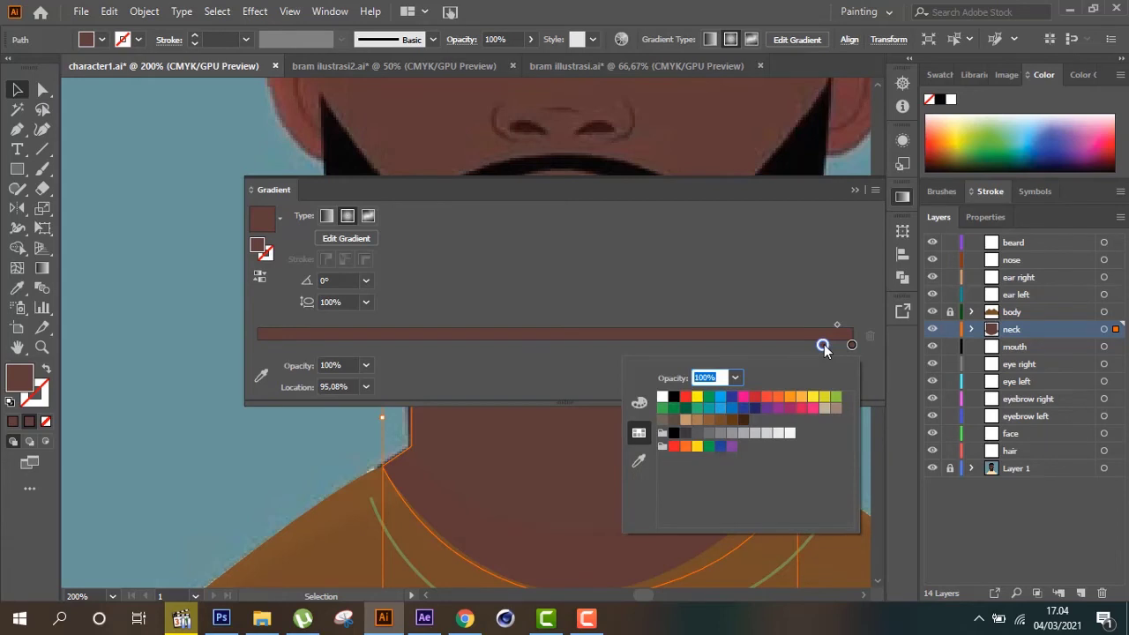
double_click(258, 246)
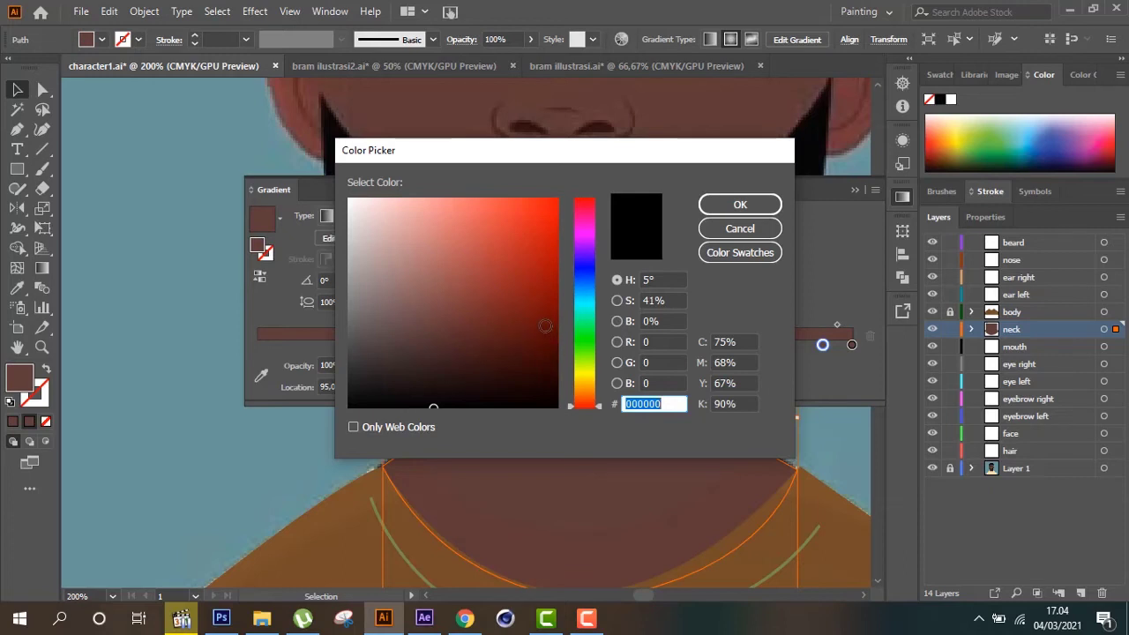
left_click(738, 229)
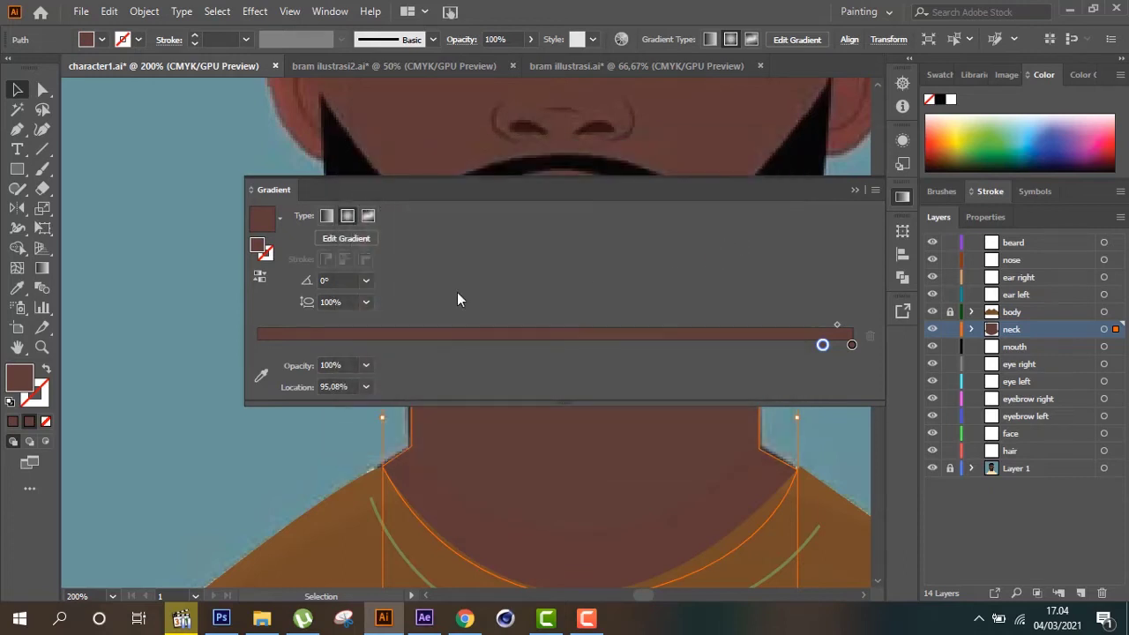
double_click(257, 245)
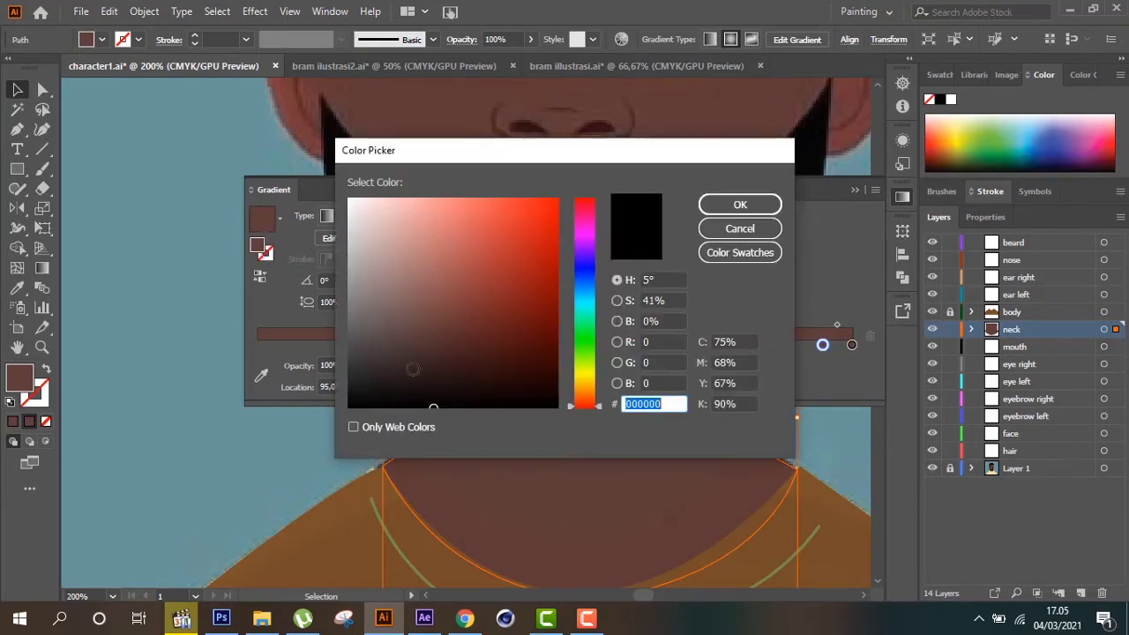
left_click(746, 231)
Move the gradient stop inward to 82.47%
left_click_drag(825, 344, 747, 353)
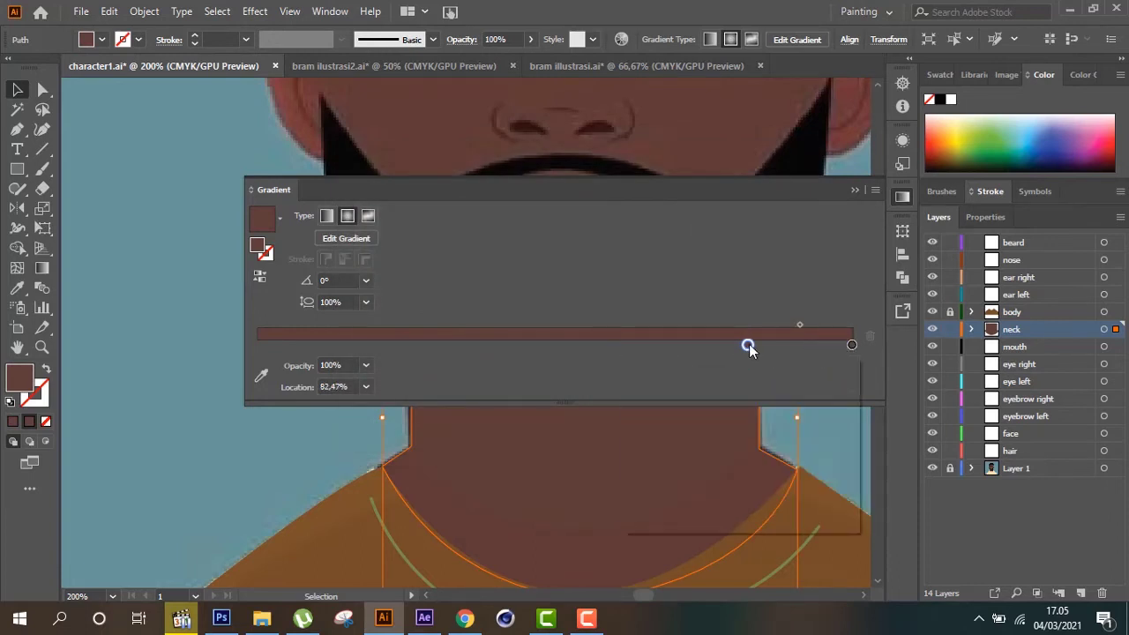
double_click(747, 345)
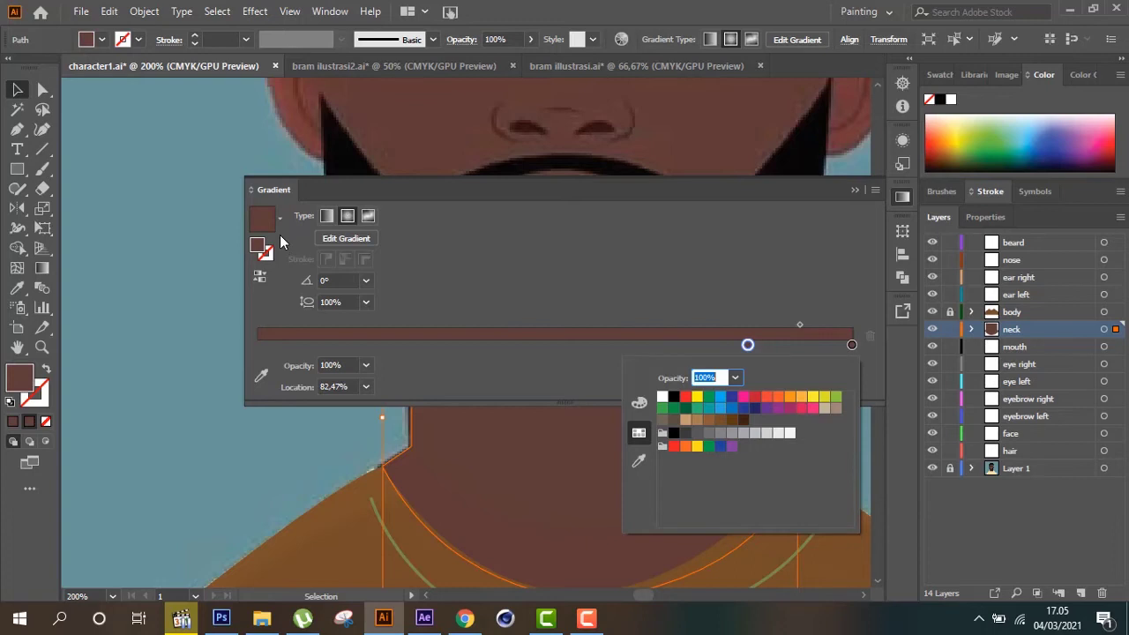
left_click_drag(747, 346, 743, 345)
double_click(743, 345)
left_click(748, 347)
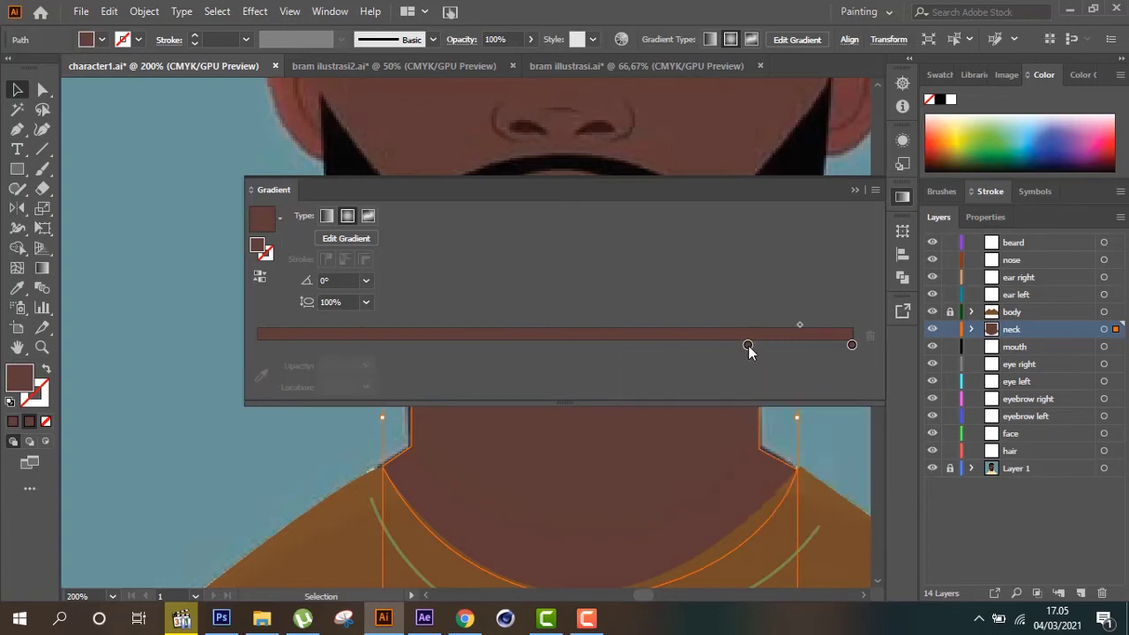
double_click(747, 345)
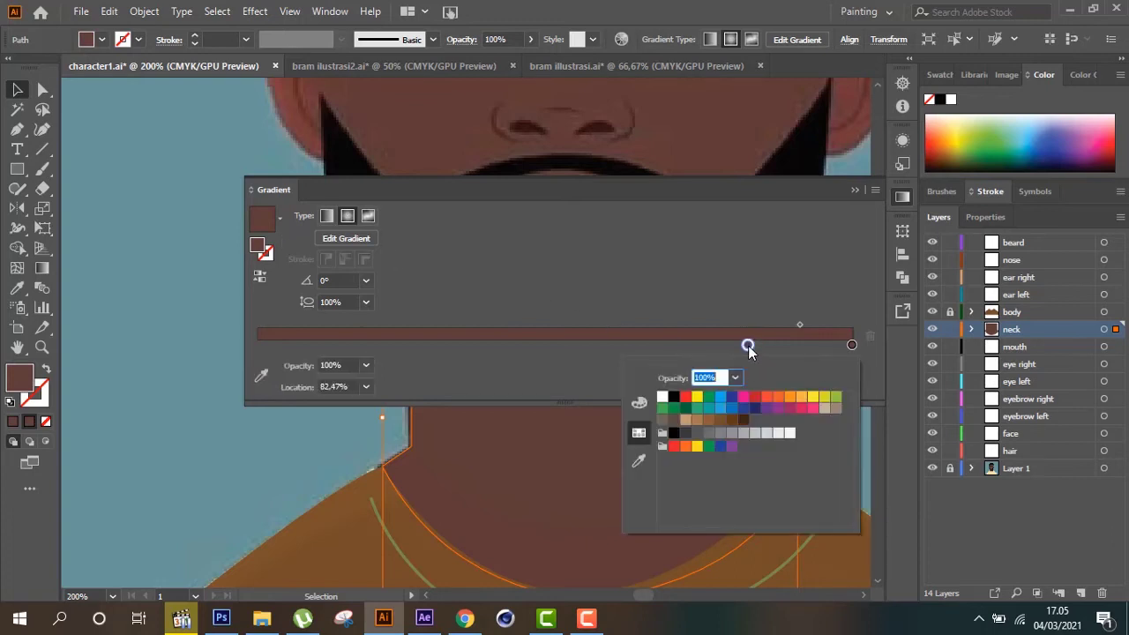
left_click(790, 407)
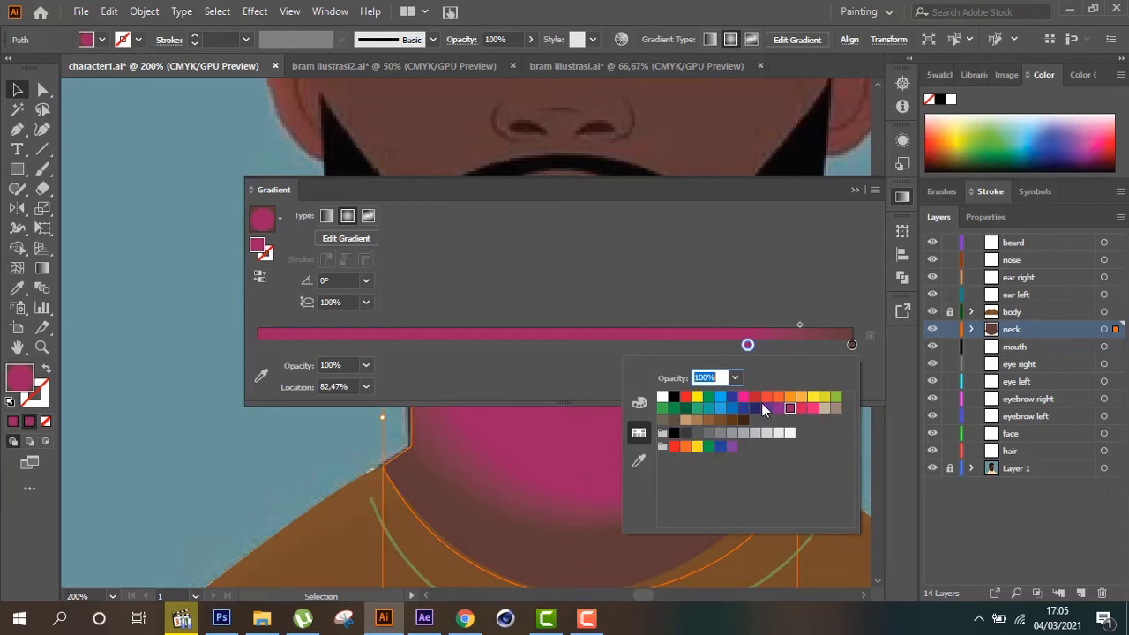
Retune the stop colour by sampling the face brown and lowering black to 36
left_click(638, 404)
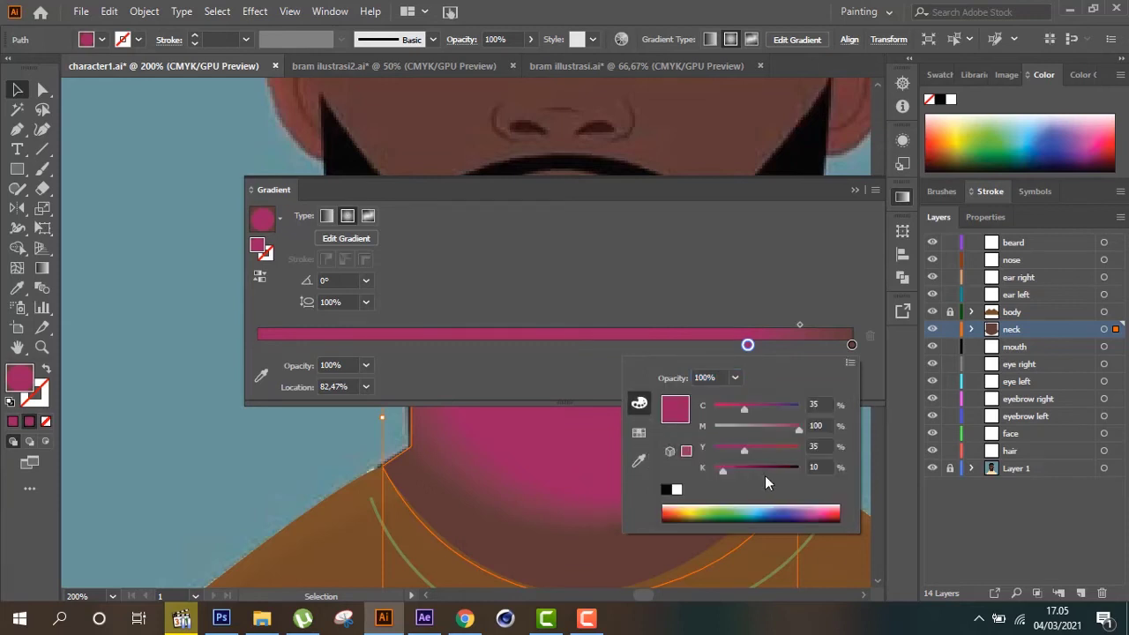
left_click_drag(722, 473, 777, 472)
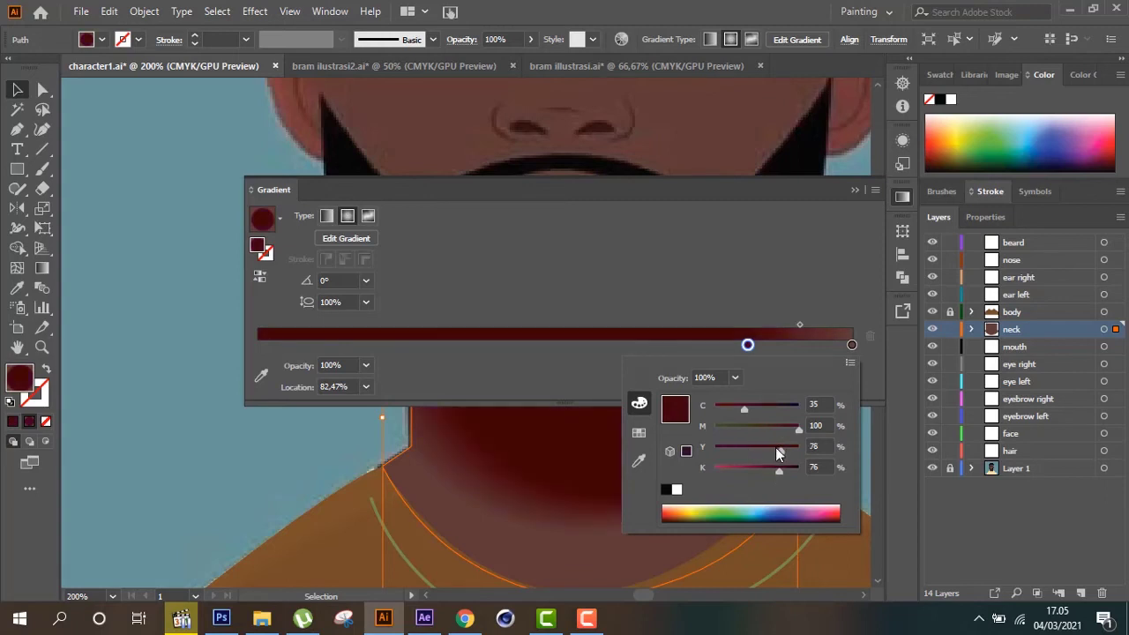
left_click(638, 464)
left_click(751, 103)
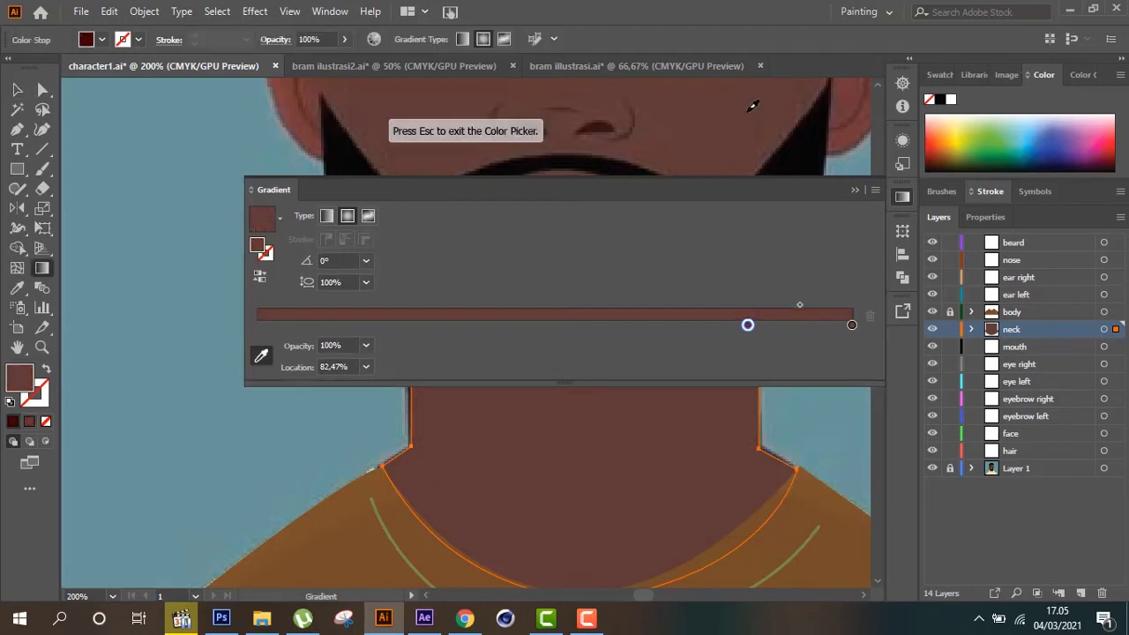
double_click(747, 326)
left_click(639, 383)
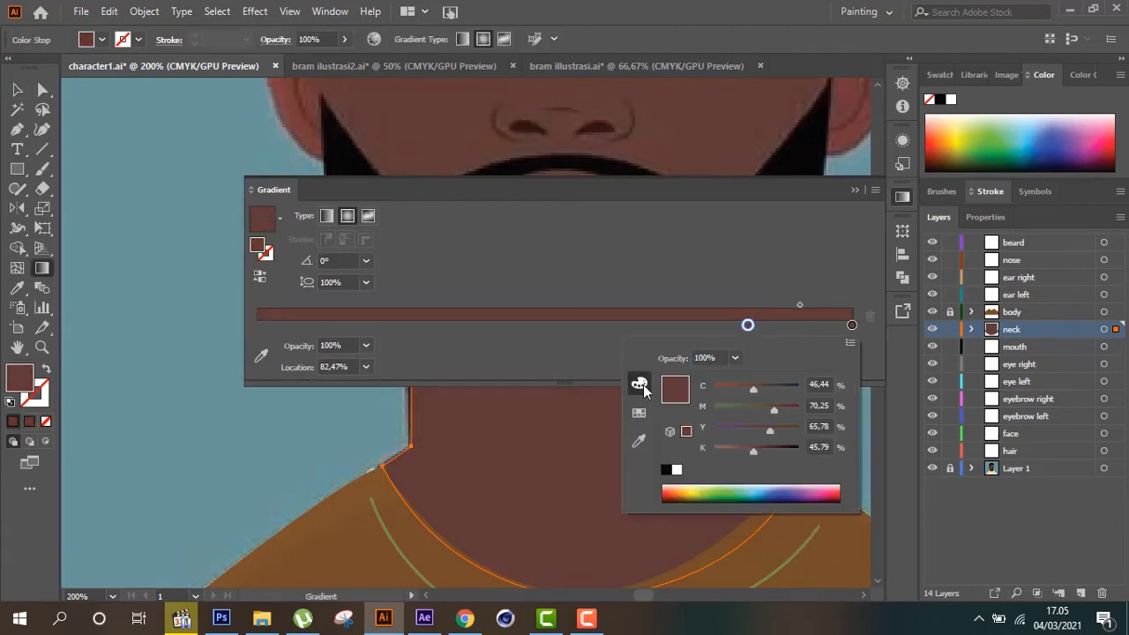
left_click_drag(751, 452, 744, 454)
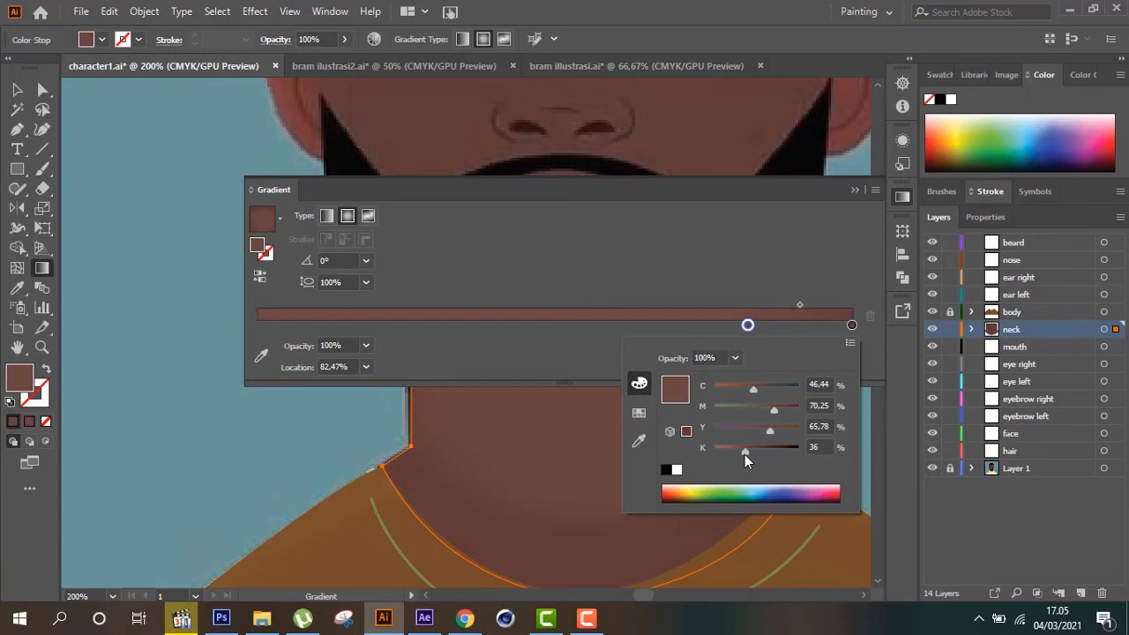
key("Escape")
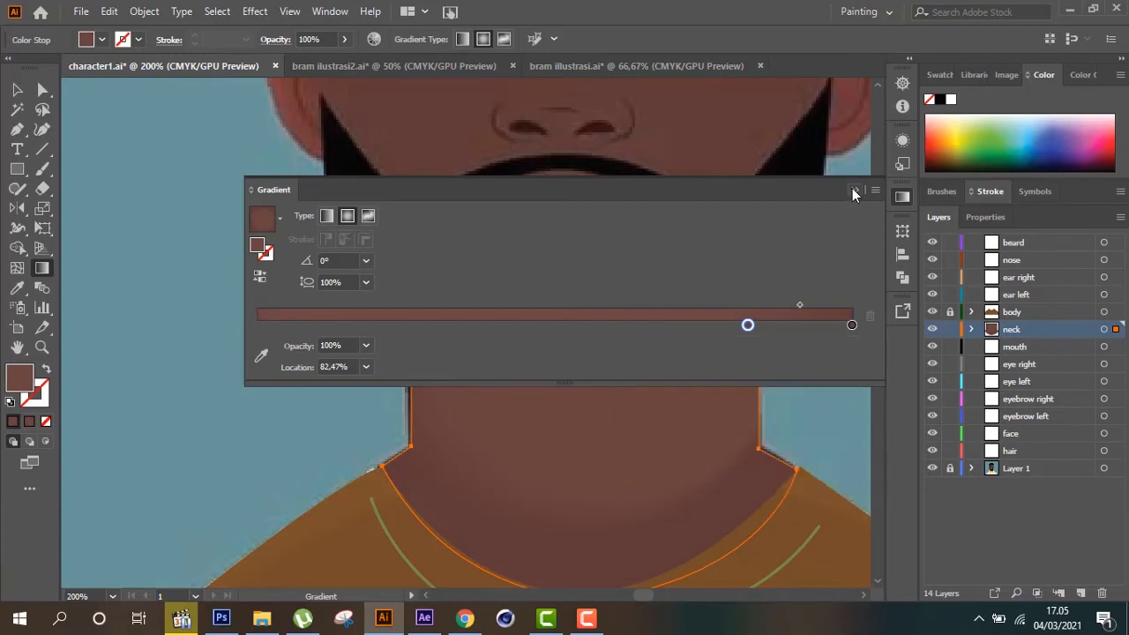
Raise the stop's black to 52, ease it back to about 55, and deselect the neck
double_click(747, 326)
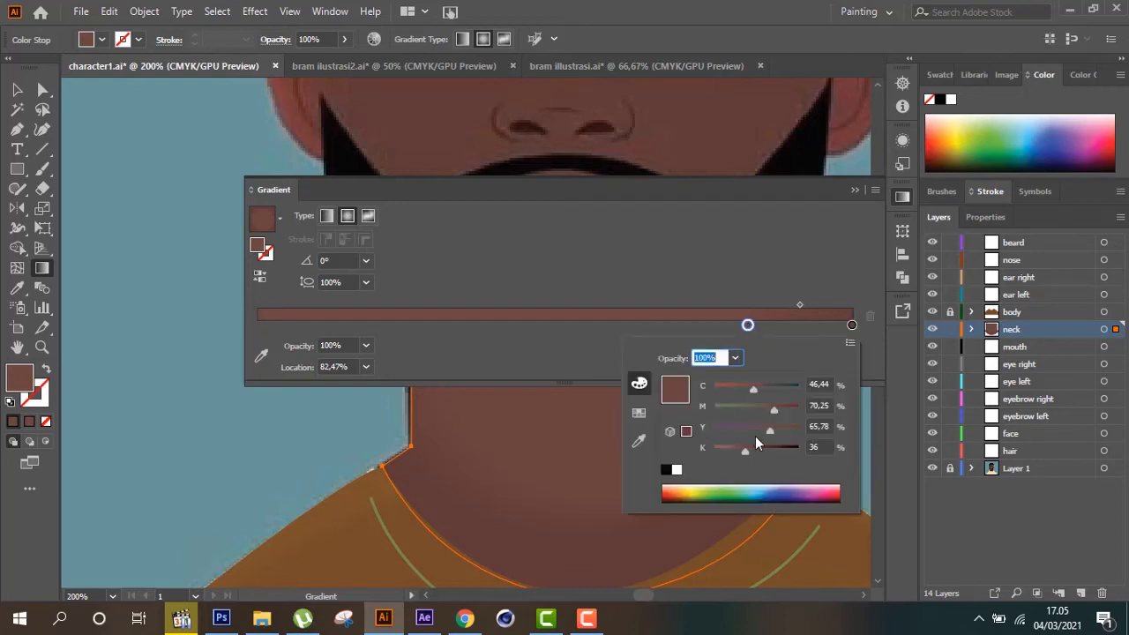
left_click_drag(746, 454, 769, 454)
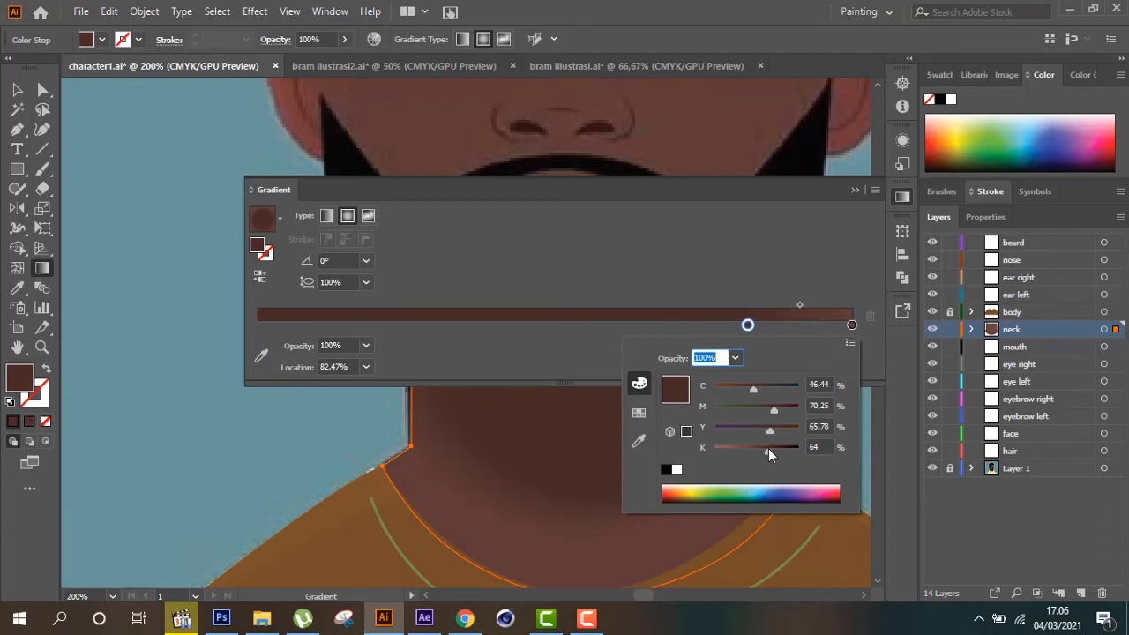
left_click(859, 189)
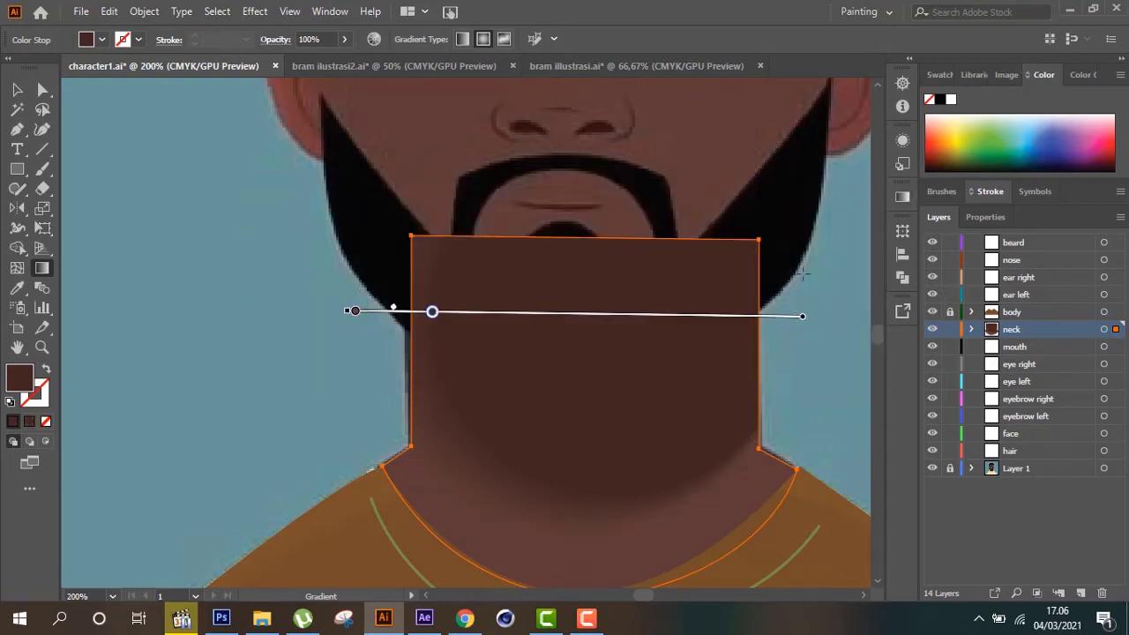
left_click(903, 197)
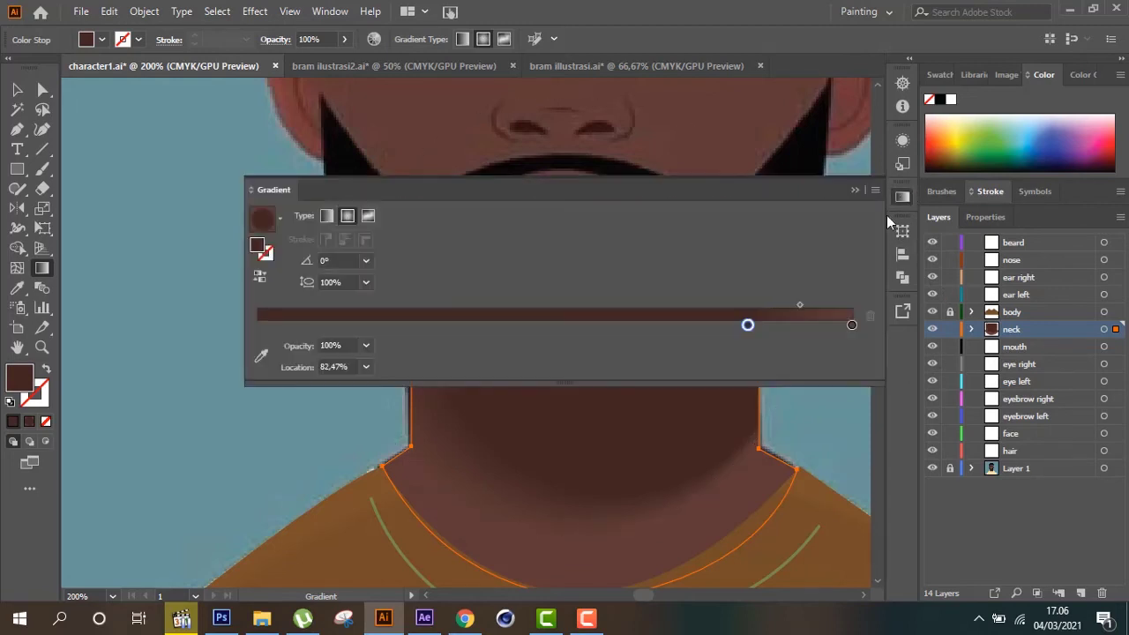
double_click(747, 327)
left_click_drag(771, 451, 761, 453)
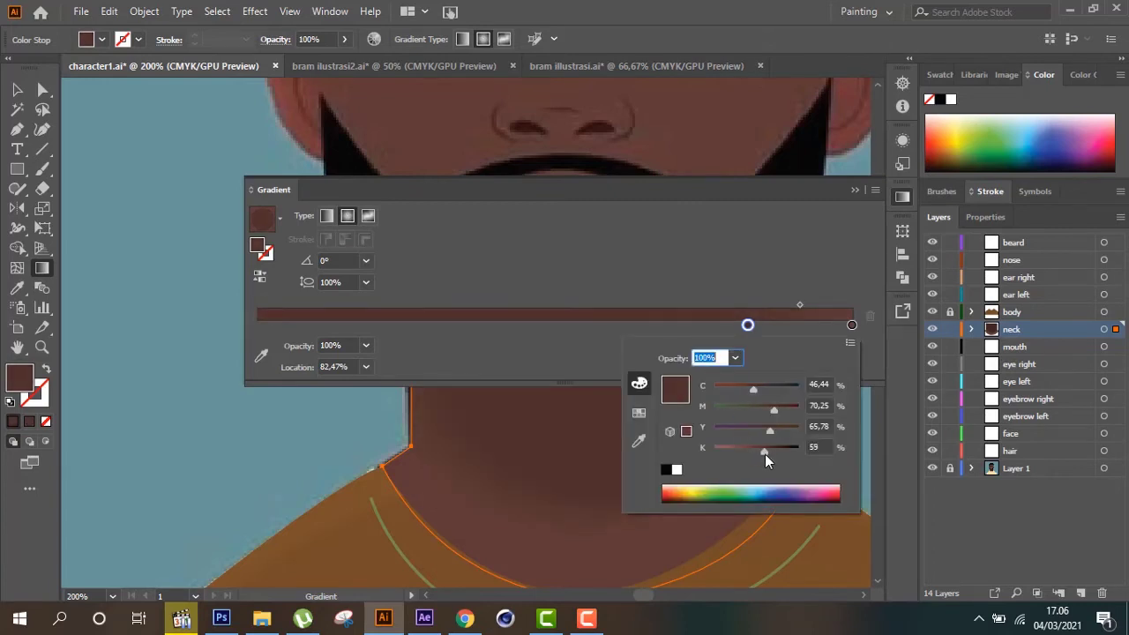
left_click(854, 190)
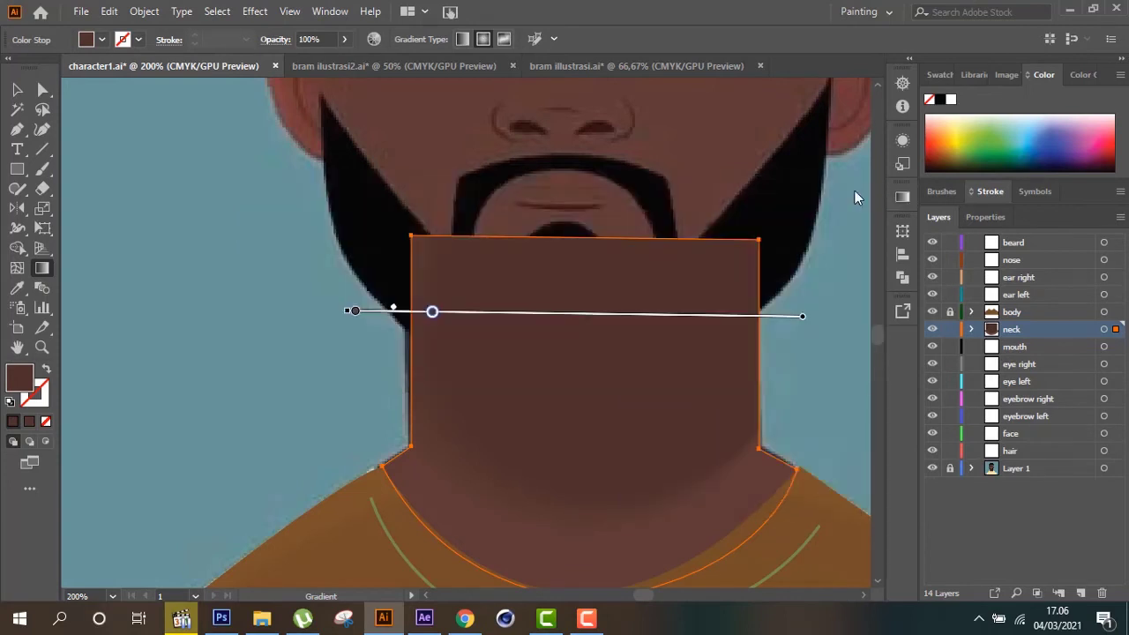
left_click(17, 89)
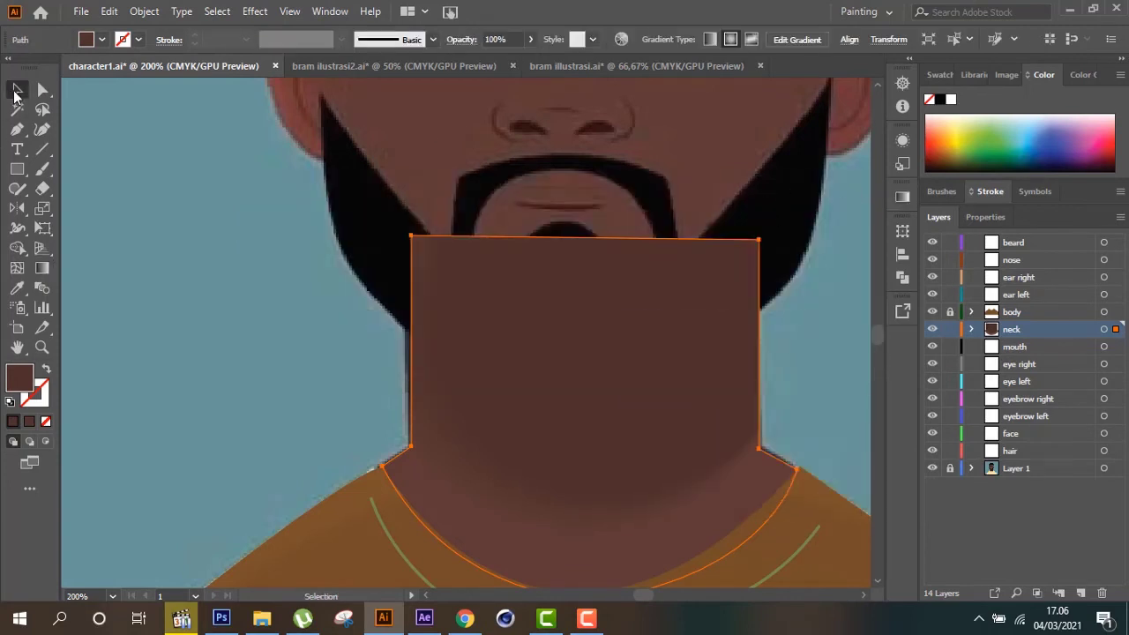
left_click(195, 274)
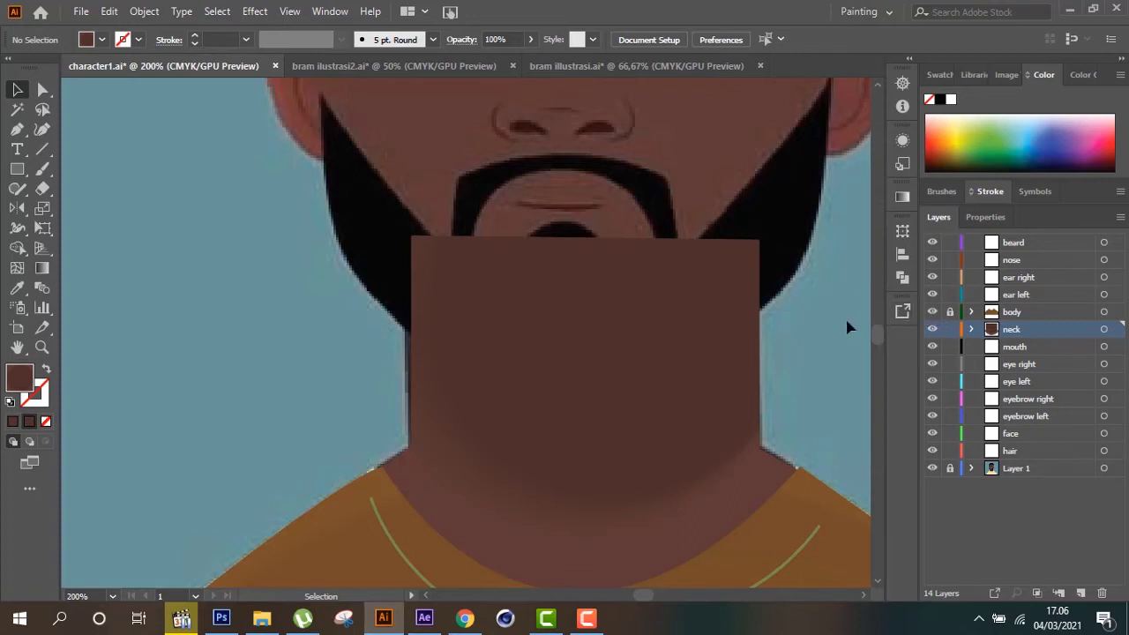
Lock the neck layer and start an unfilled Pen path at the hair's left edge
left_click(951, 329)
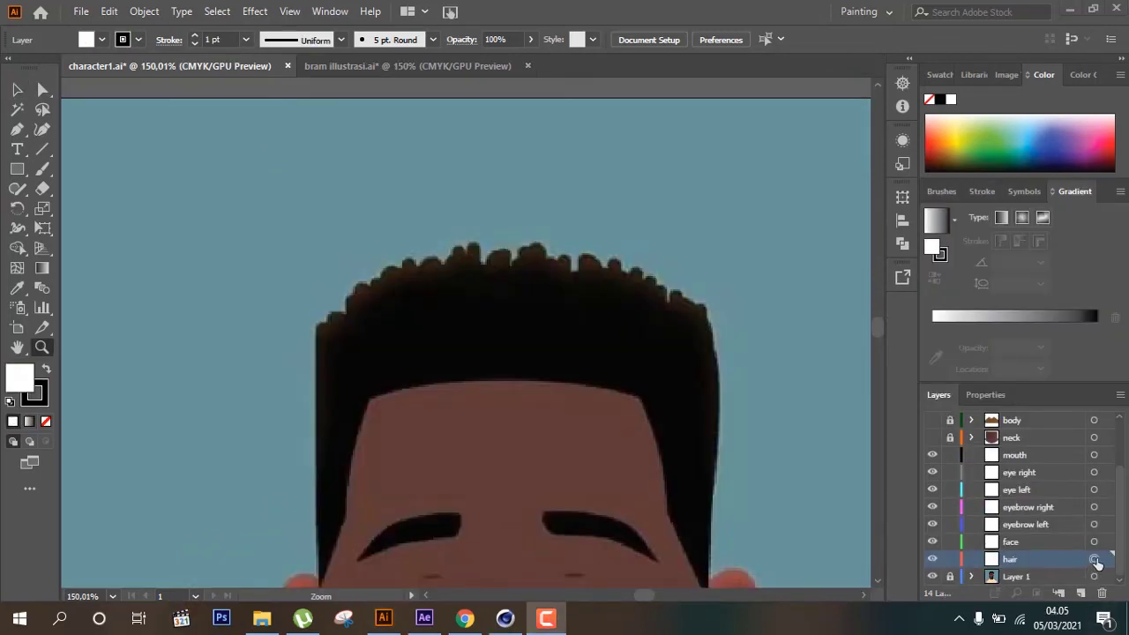
left_click(17, 129)
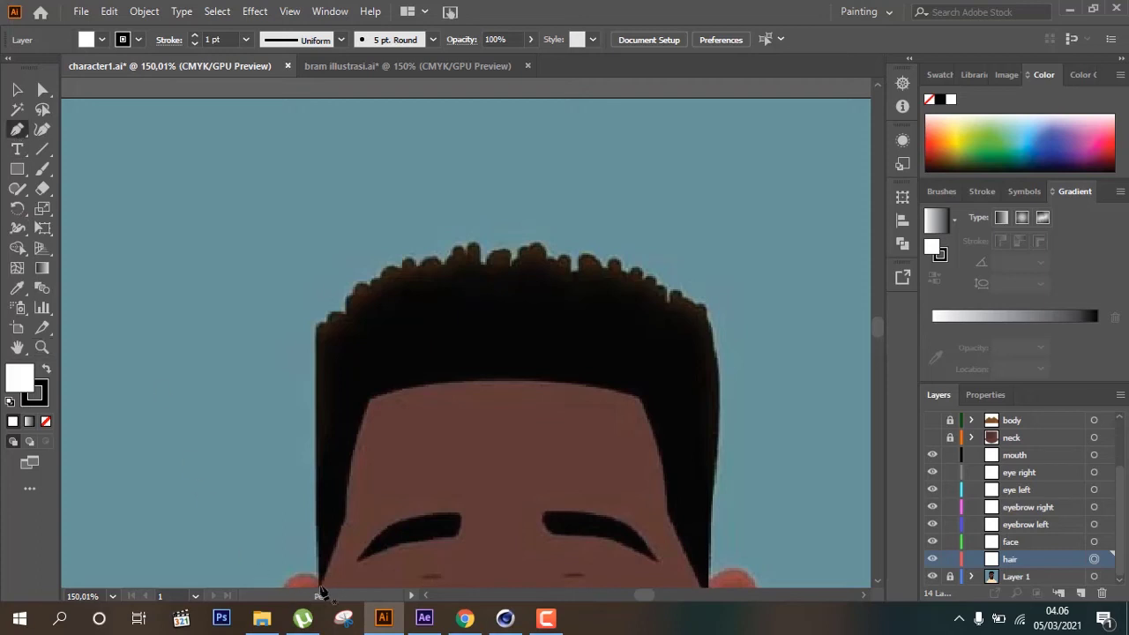
left_click(321, 587)
left_click(316, 326)
left_click_drag(325, 327, 330, 327)
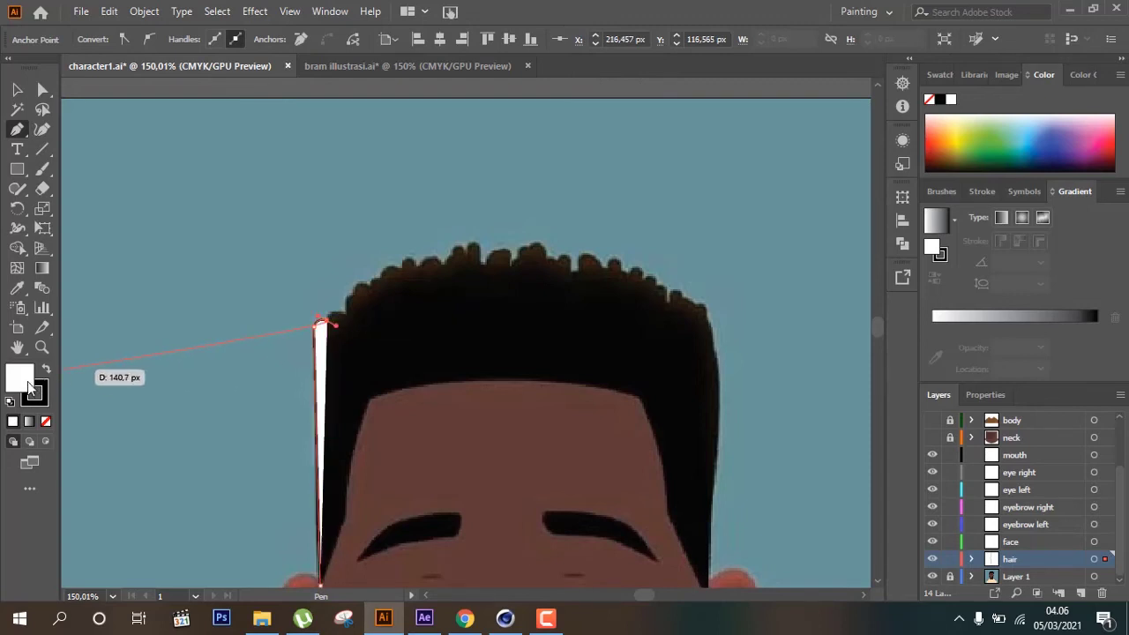
left_click(46, 422)
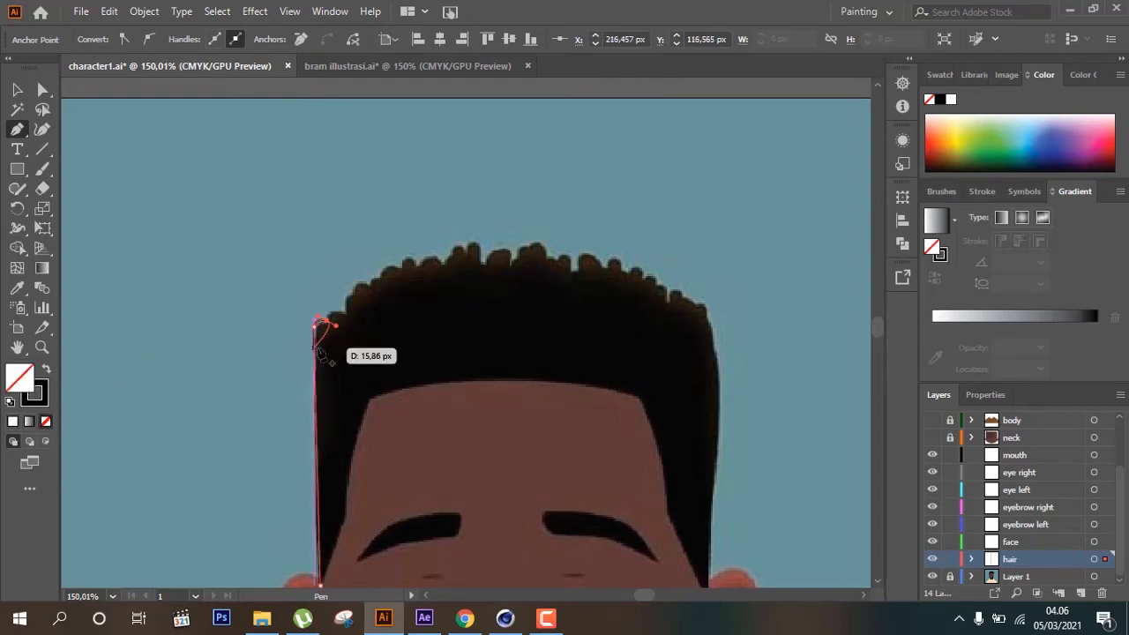
Trace the curly hairline across the top toward the right side
left_click_drag(335, 322, 366, 304)
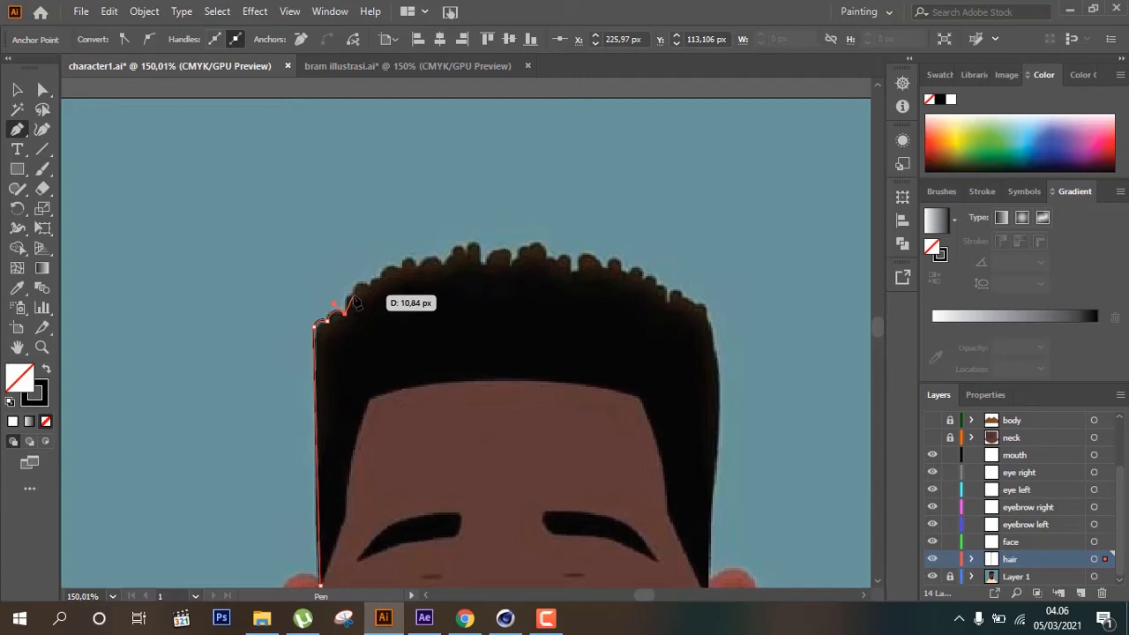
mouse_move(371, 284)
left_mouse_down()
mouse_move(378, 298)
mouse_move(392, 294)
mouse_move(382, 285)
left_mouse_up()
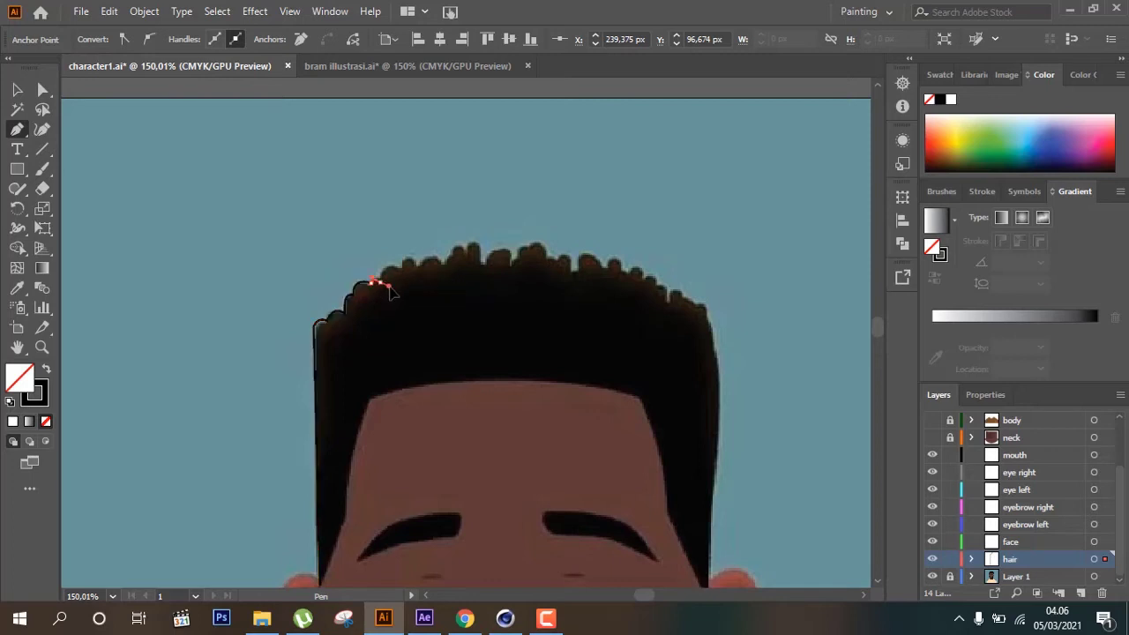
mouse_move(393, 295)
left_mouse_down()
mouse_move(406, 271)
mouse_move(453, 277)
left_mouse_up()
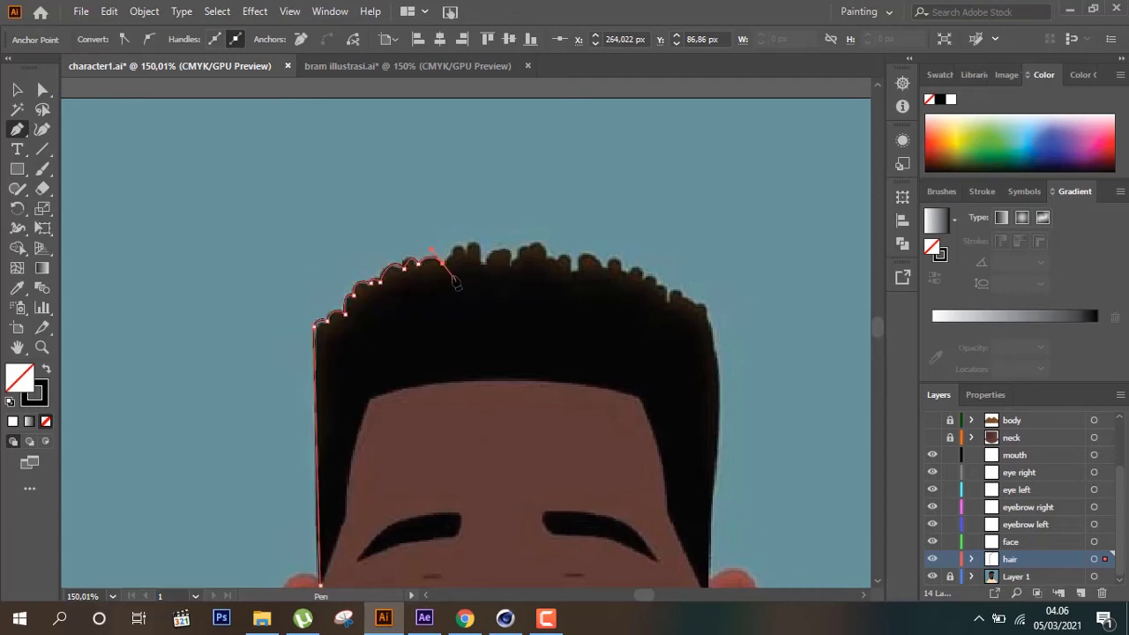
mouse_move(456, 265)
left_mouse_down()
mouse_move(473, 255)
mouse_move(480, 297)
mouse_move(513, 280)
mouse_move(512, 266)
mouse_move(530, 269)
mouse_move(534, 253)
mouse_move(549, 262)
mouse_move(545, 284)
mouse_move(558, 265)
left_mouse_up()
key("Escape")
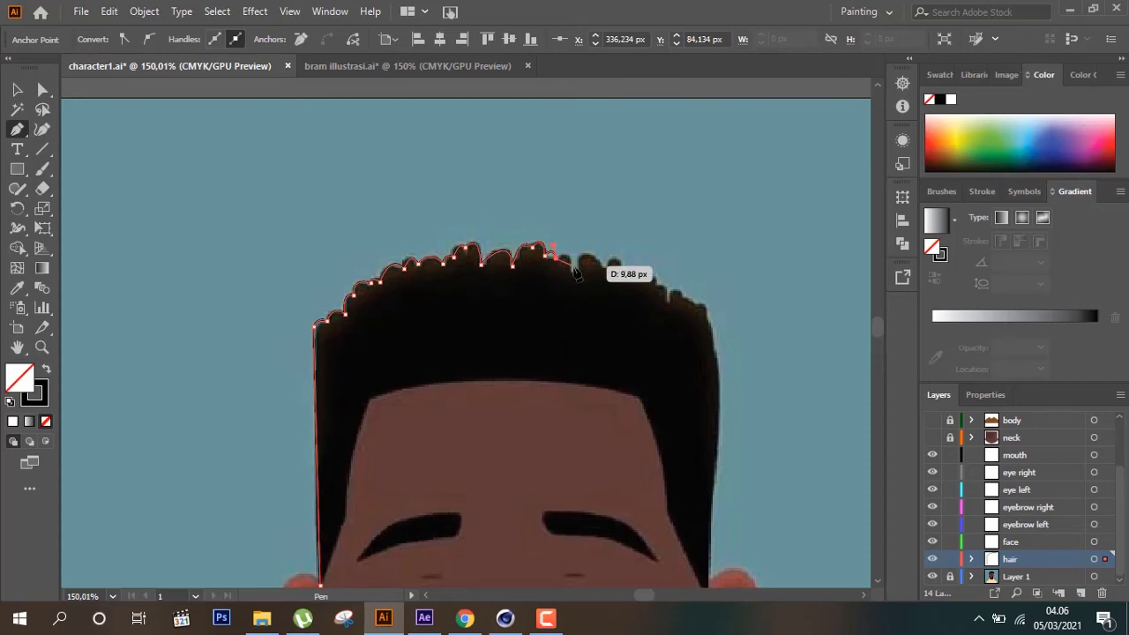
mouse_move(570, 275)
left_mouse_down()
mouse_move(571, 302)
mouse_move(601, 271)
left_mouse_up()
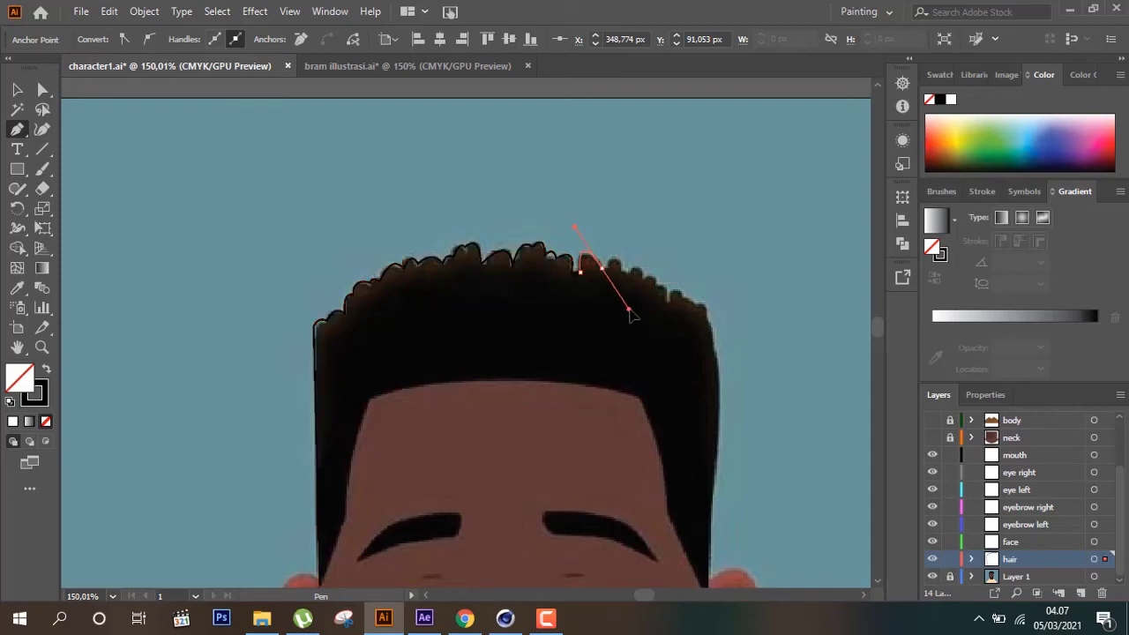
mouse_move(612, 275)
left_mouse_down()
mouse_move(632, 293)
mouse_move(635, 281)
mouse_move(647, 305)
mouse_move(668, 296)
mouse_move(668, 315)
mouse_move(686, 300)
mouse_move(708, 360)
mouse_move(712, 428)
left_mouse_up()
Continue the hair outline down the right side to the sideburn's inner edge
scroll(710, 334, "down", 2)
left_click(708, 422)
left_click_drag(687, 545, 705, 441)
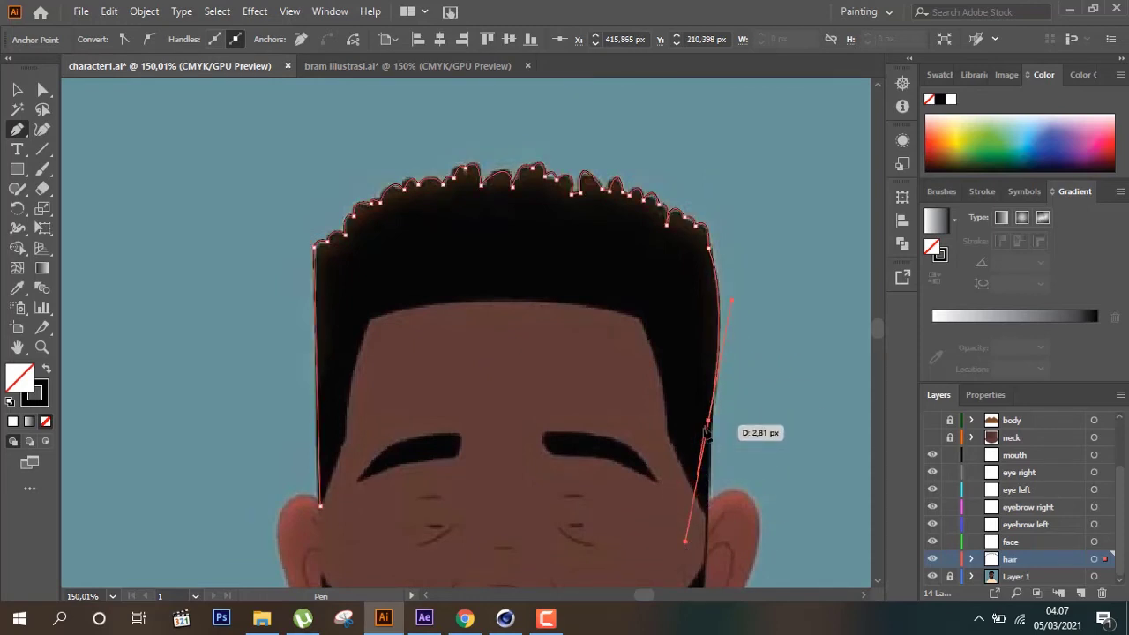
key("ctrl+z")
key("ctrl+z")
left_click_drag(719, 297, 718, 398)
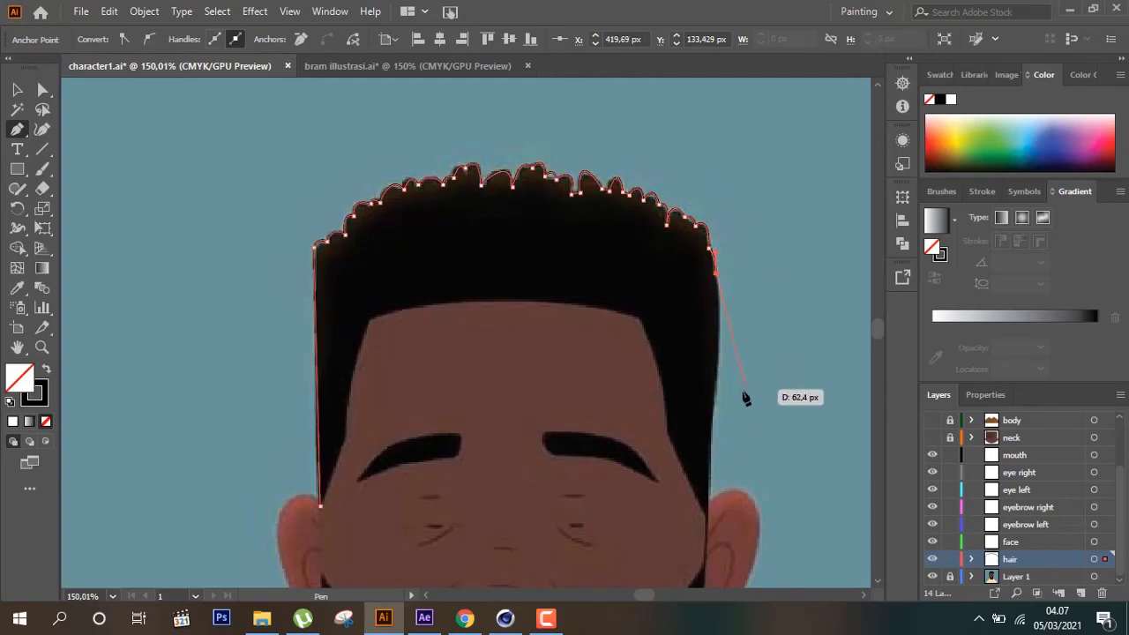
left_click(705, 423)
mouse_move(708, 474)
left_mouse_down()
mouse_move(726, 490)
mouse_move(712, 527)
left_mouse_up()
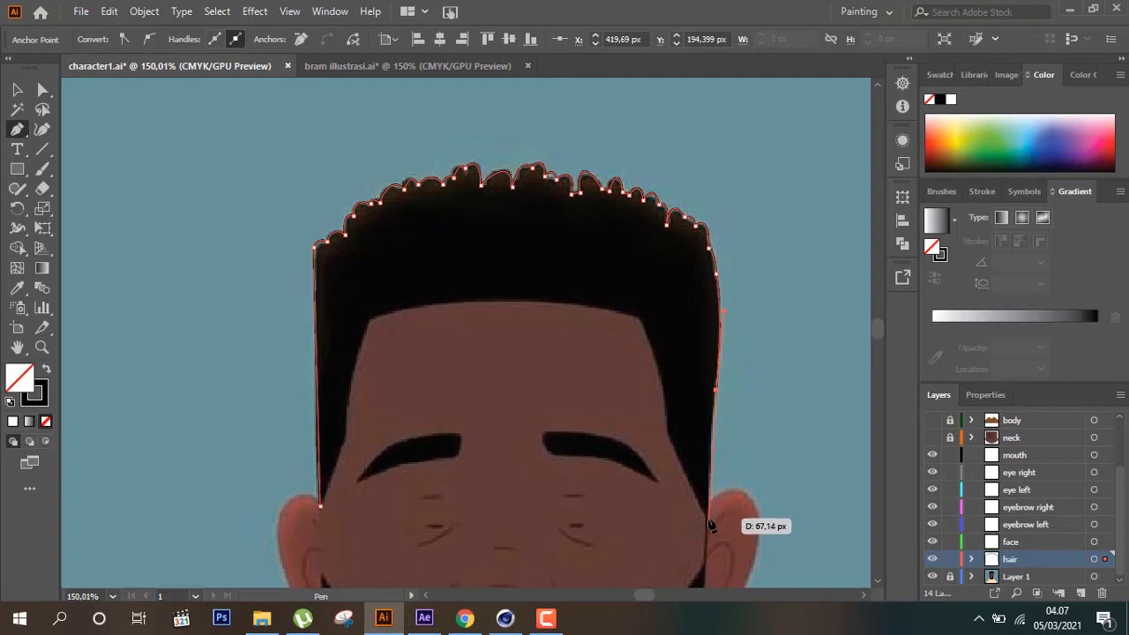
left_click_drag(679, 443, 669, 438)
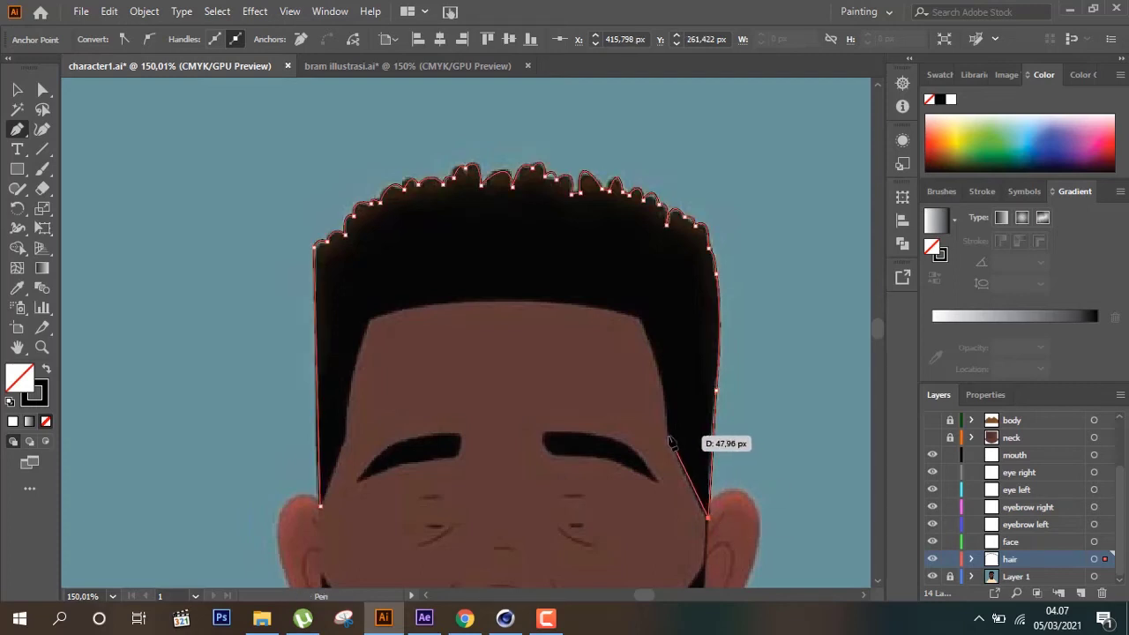
left_click(669, 436)
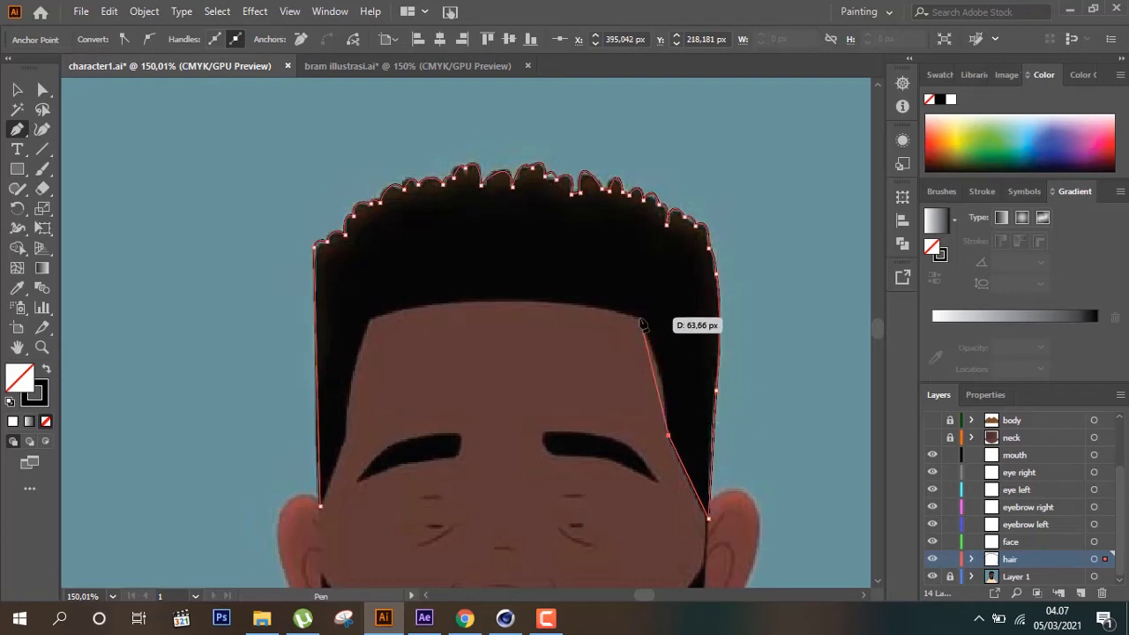
Trace the forehead hairline with sharp corners, close the hair shape, and select the face layer
left_click_drag(639, 317, 620, 296)
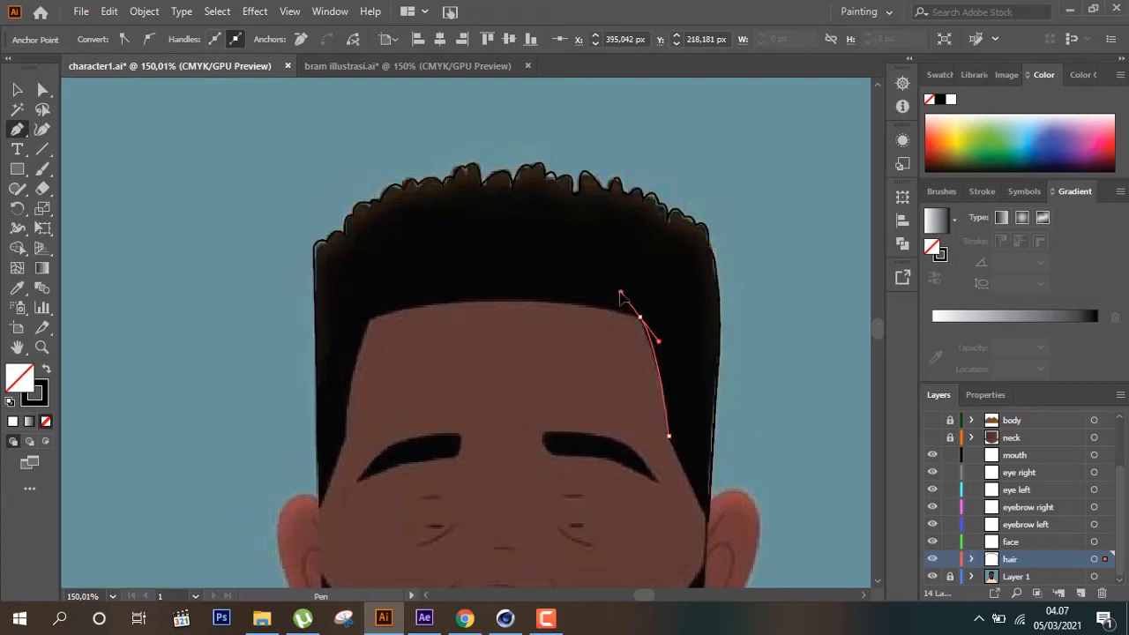
left_click(640, 317)
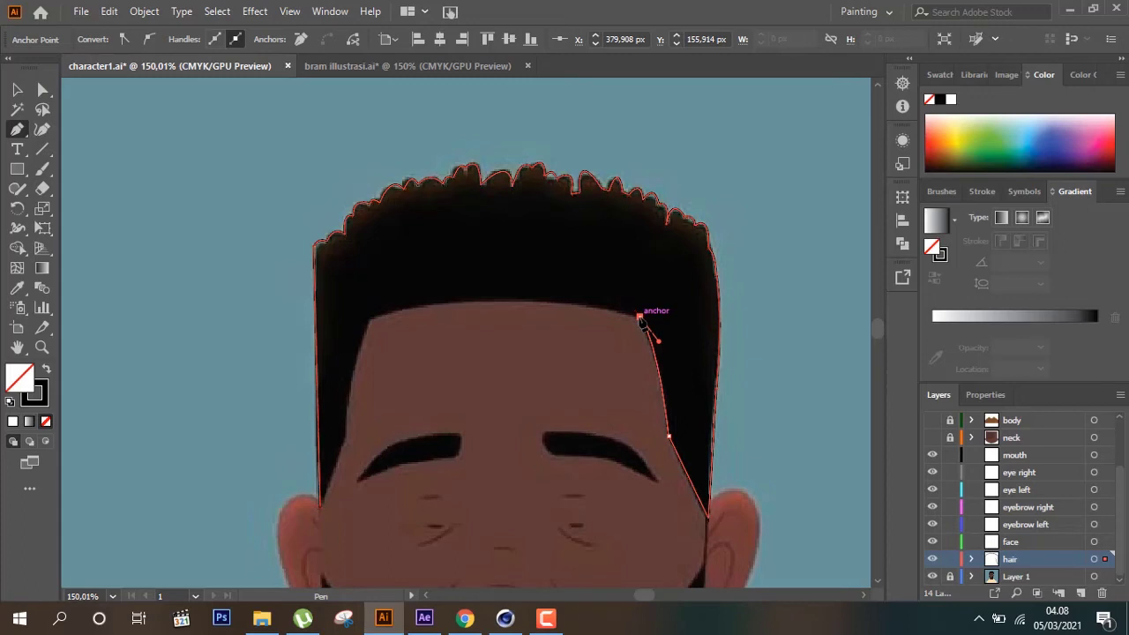
mouse_move(371, 321)
left_mouse_down()
mouse_move(301, 374)
mouse_move(245, 365)
left_mouse_up()
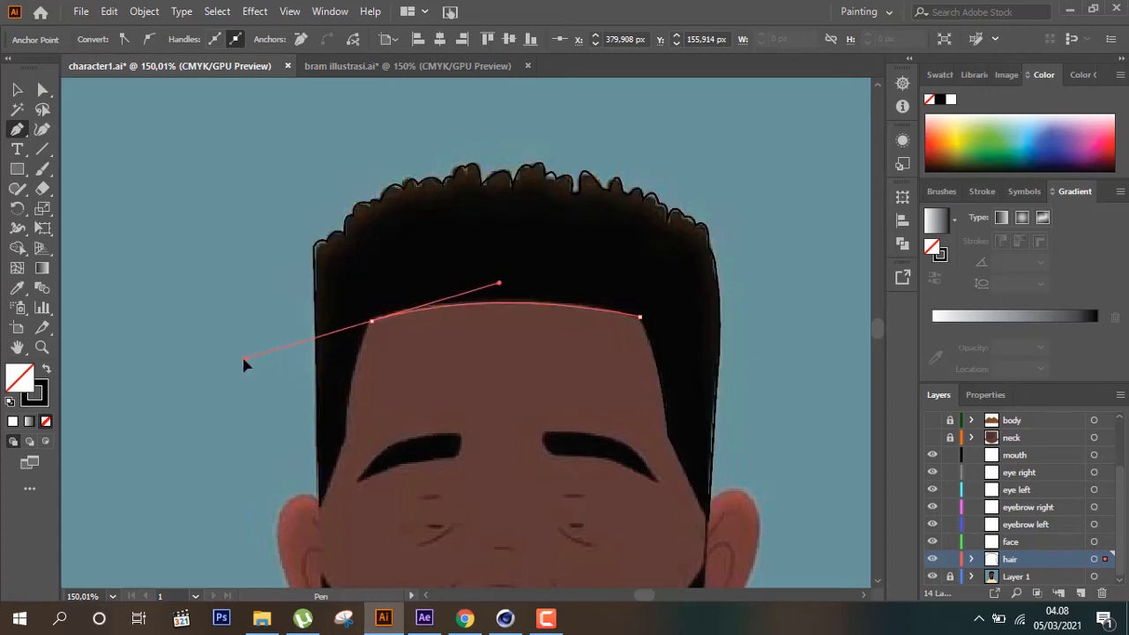
left_click(371, 321)
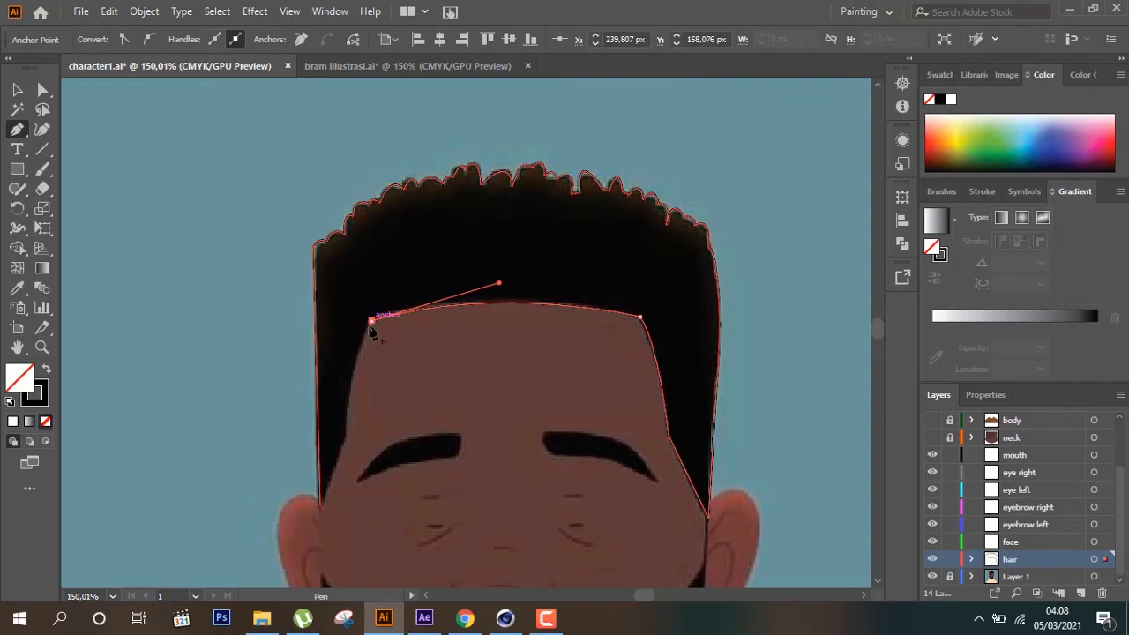
left_click_drag(346, 414, 340, 484)
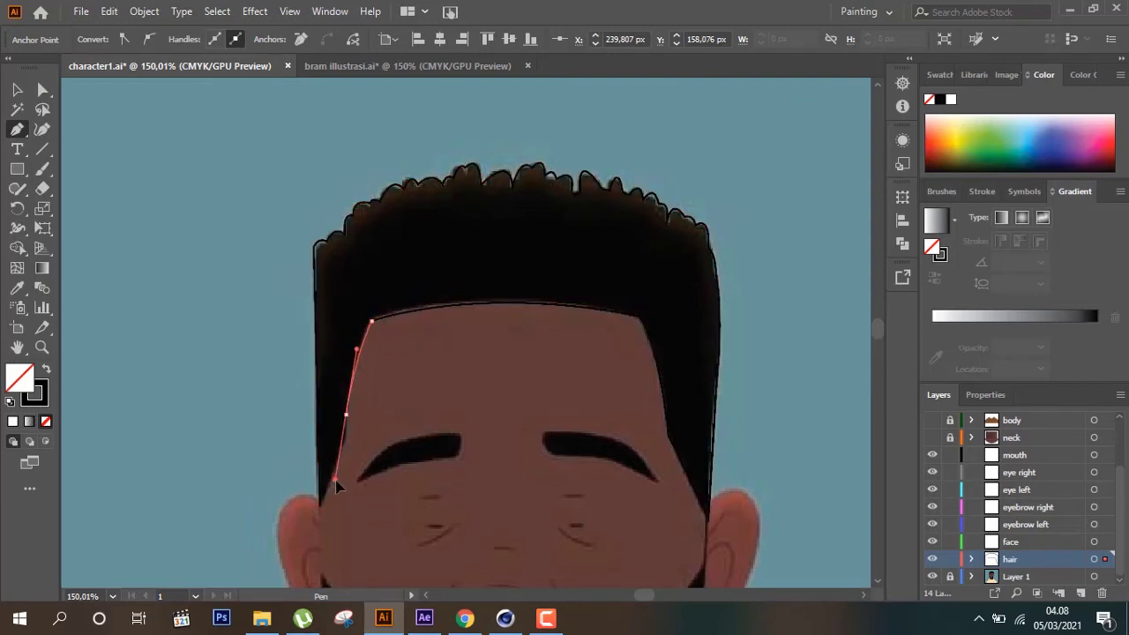
left_click(345, 414)
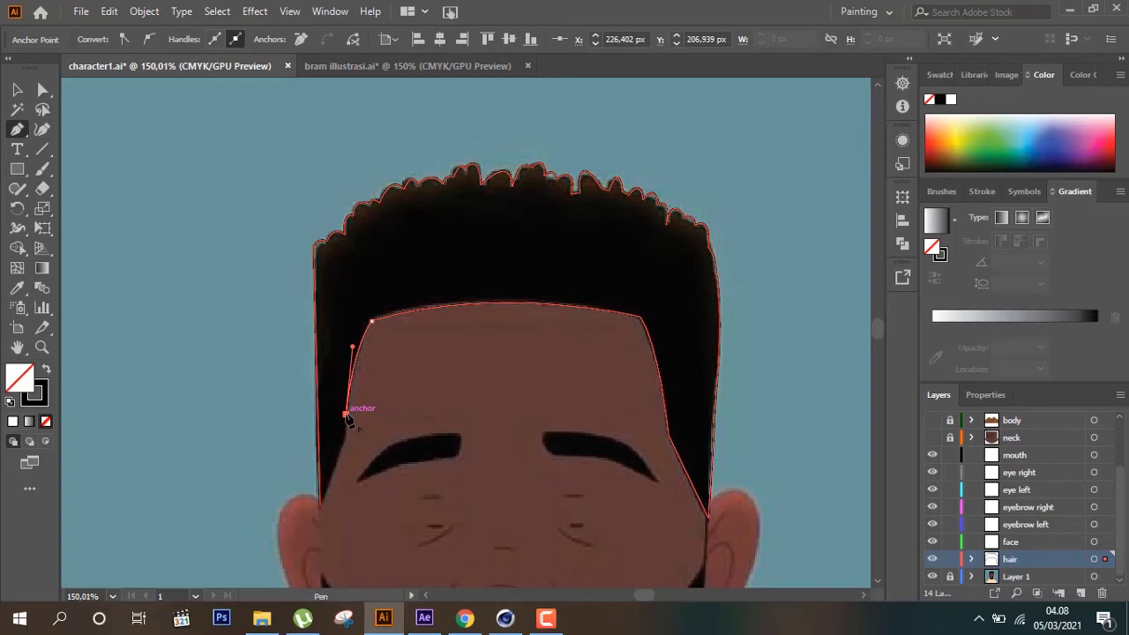
left_click(346, 438)
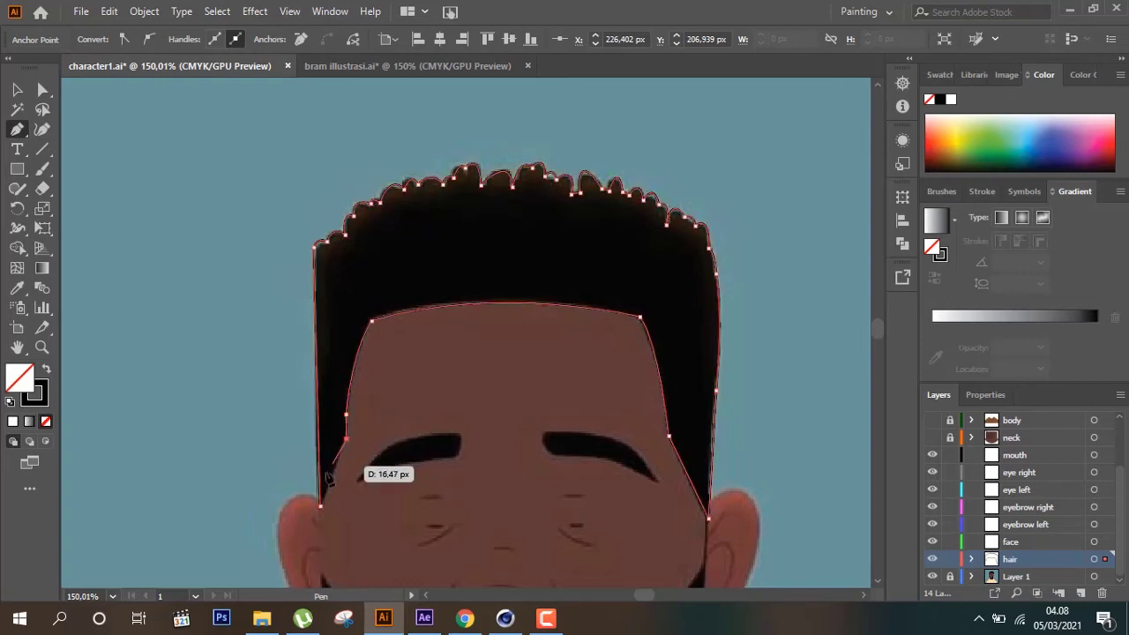
left_click(321, 506)
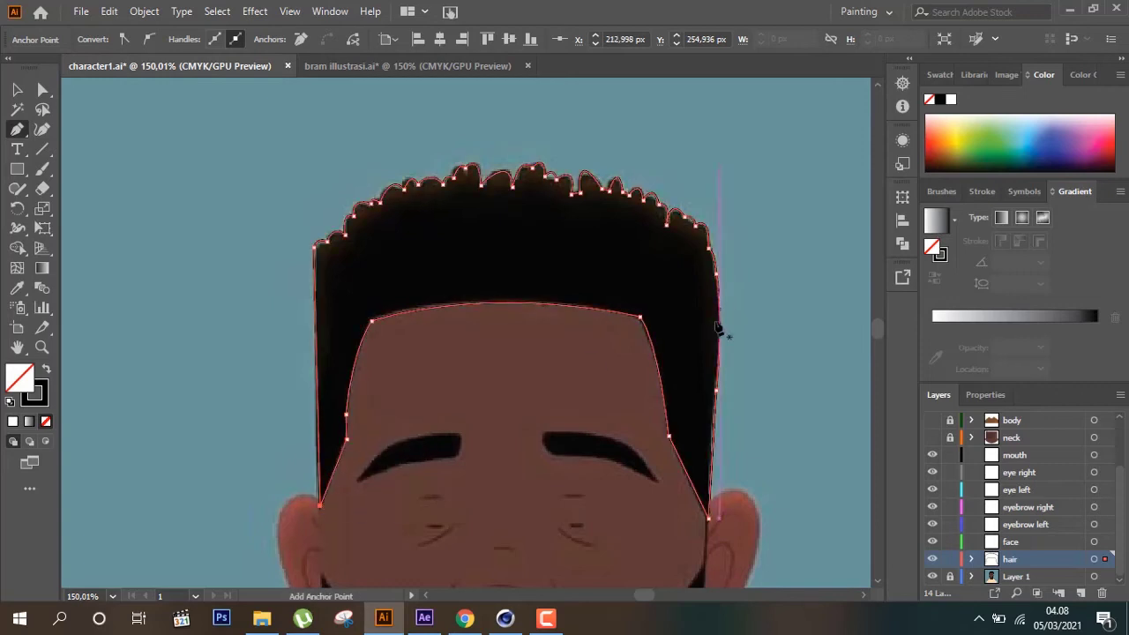
scroll(719, 326, "down", 1)
scroll(724, 352, "down", 1)
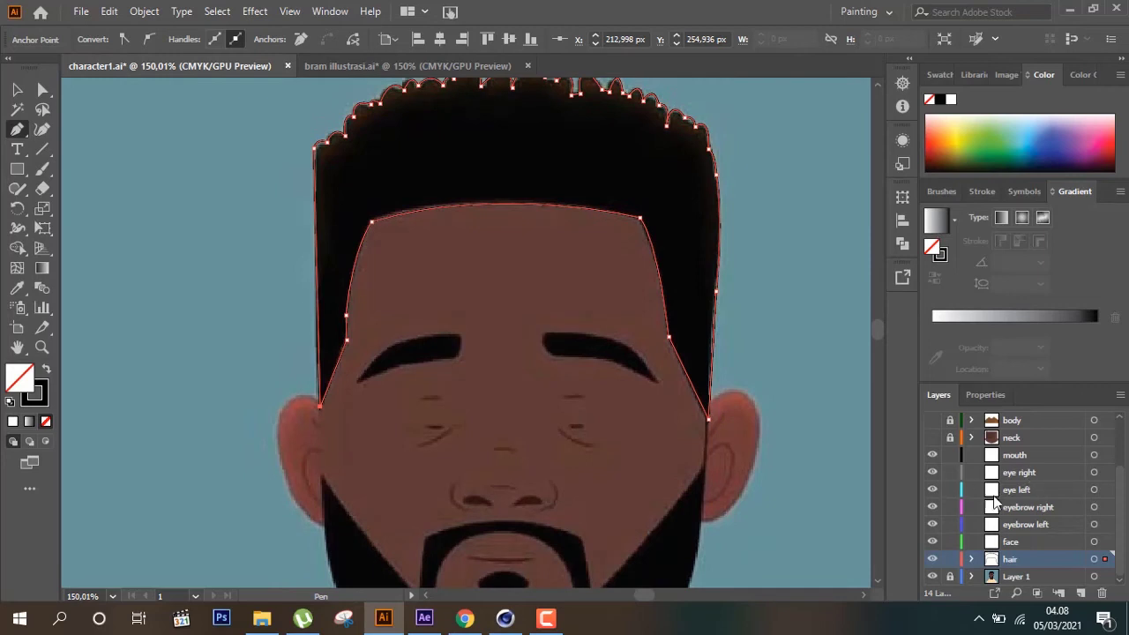
left_click(1021, 541)
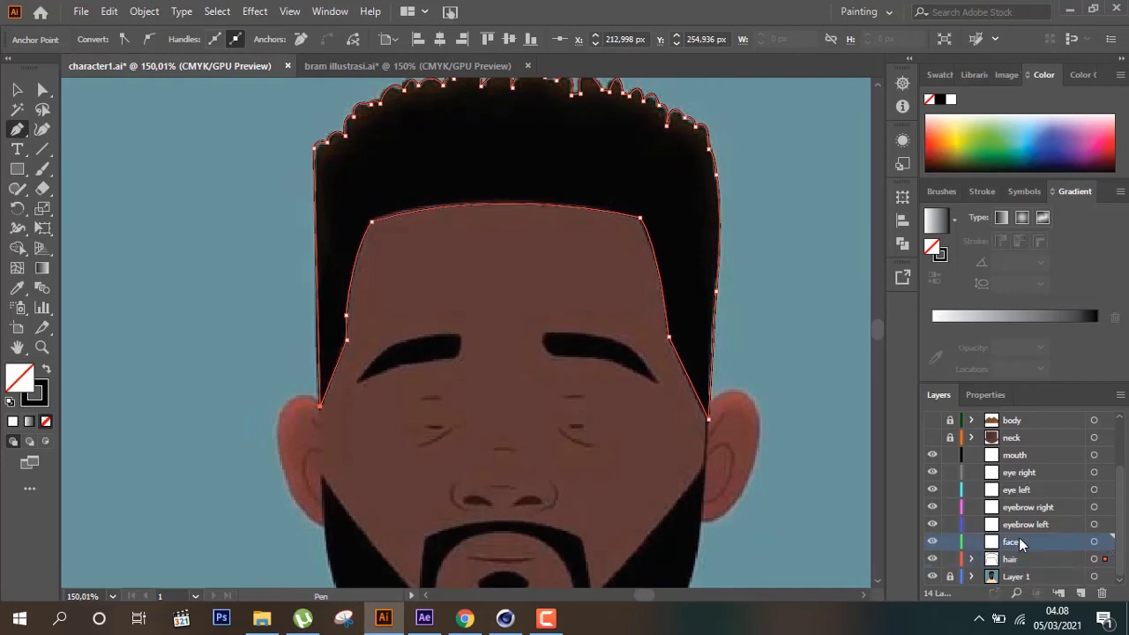
Give the hair shape a solid black fill with no stroke
left_click(22, 90)
key("ctrl+shift+a")
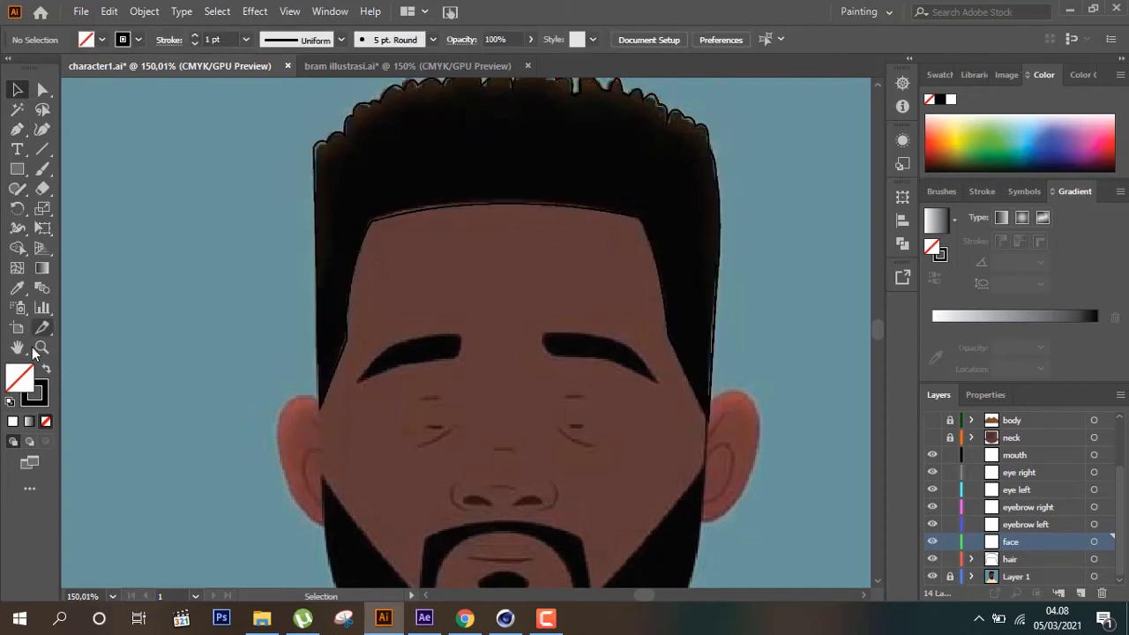
left_click(50, 370)
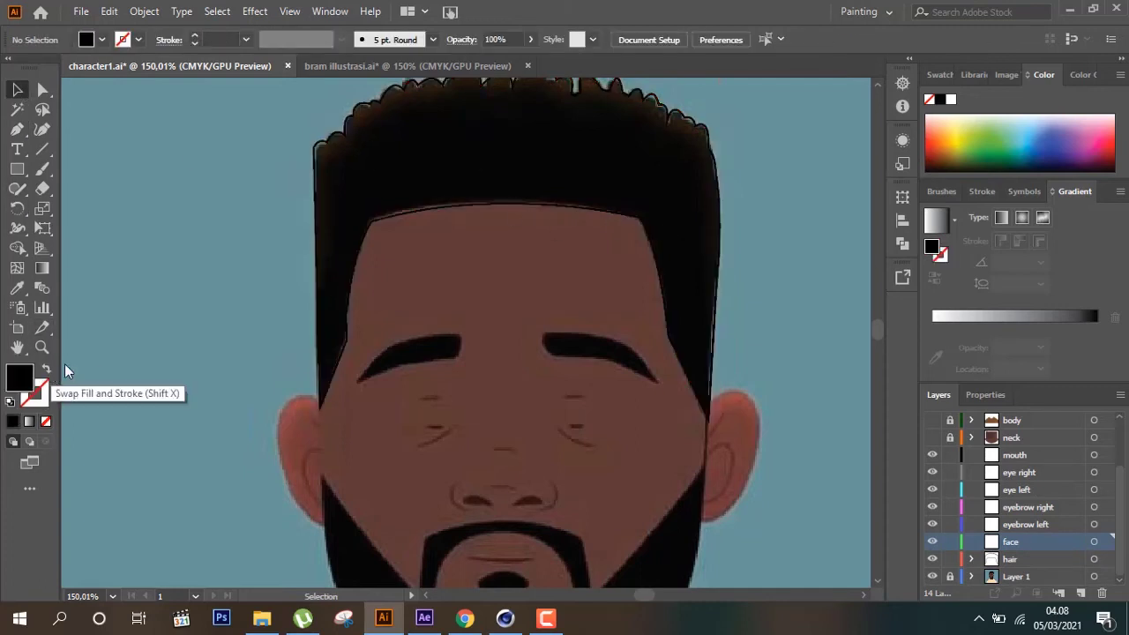
left_click(717, 334)
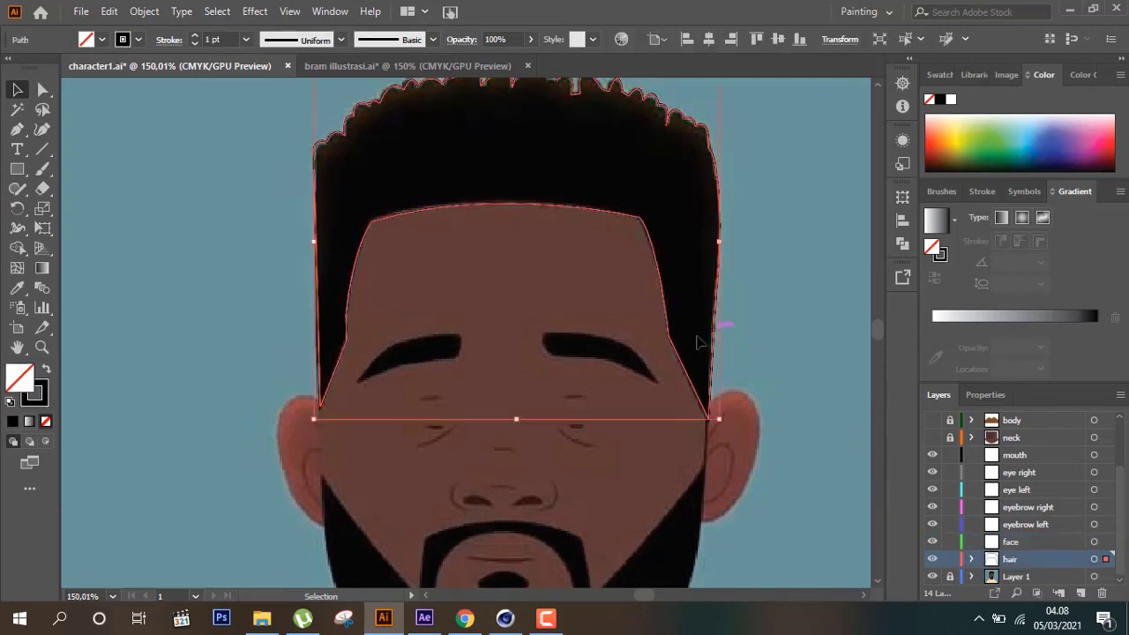
left_click(48, 369)
left_click(870, 397)
Lock the hair layer and move the face layer beneath it
left_click(950, 560)
left_click_drag(1018, 542, 1016, 571)
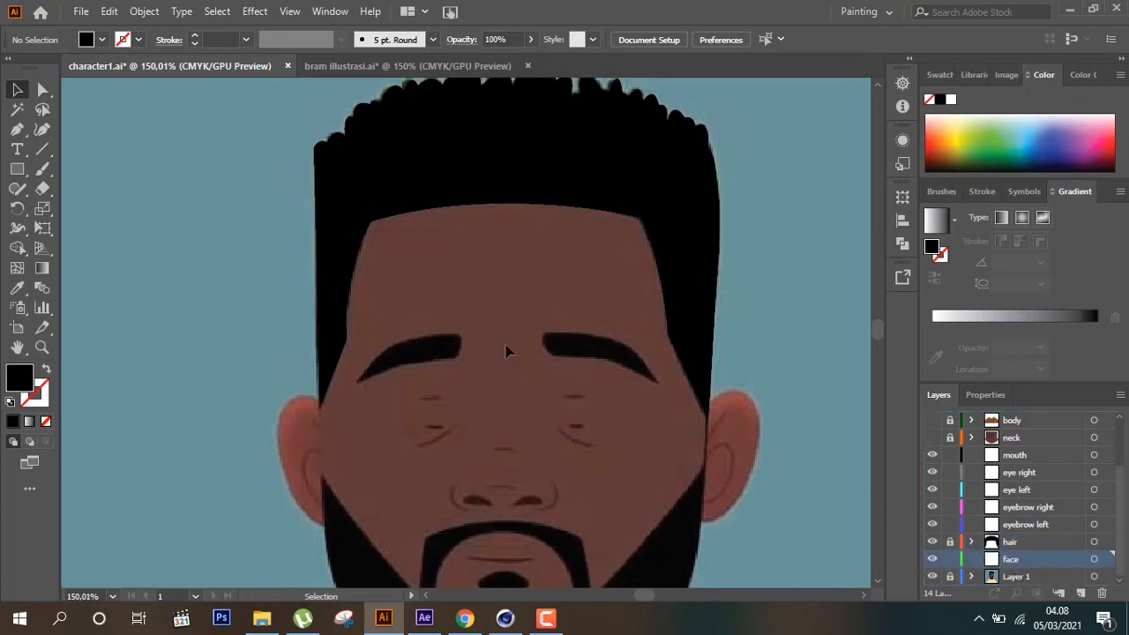
scroll(506, 351, "down", 2)
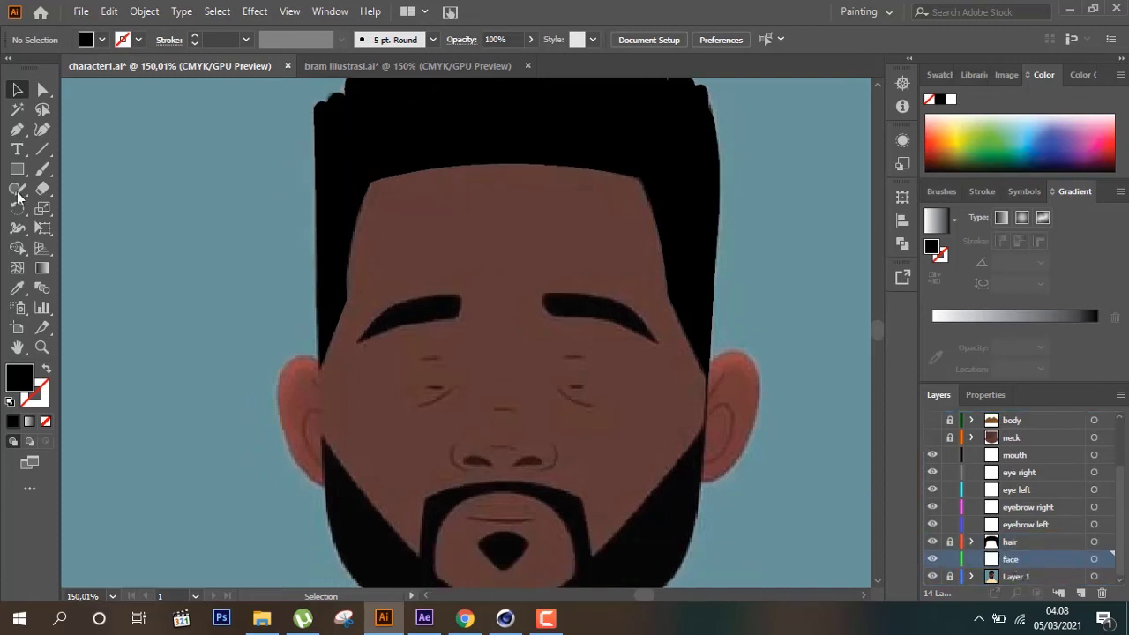
Start the face outline with the Pen beside the left ear, then undo the curved point
left_click(17, 130)
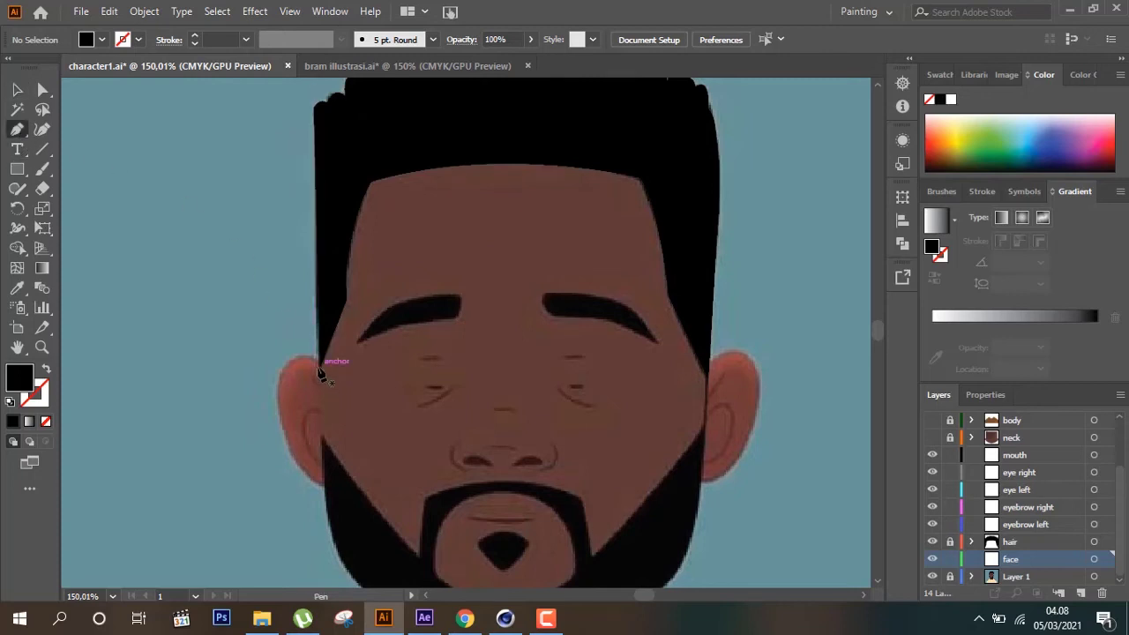
left_click(319, 365)
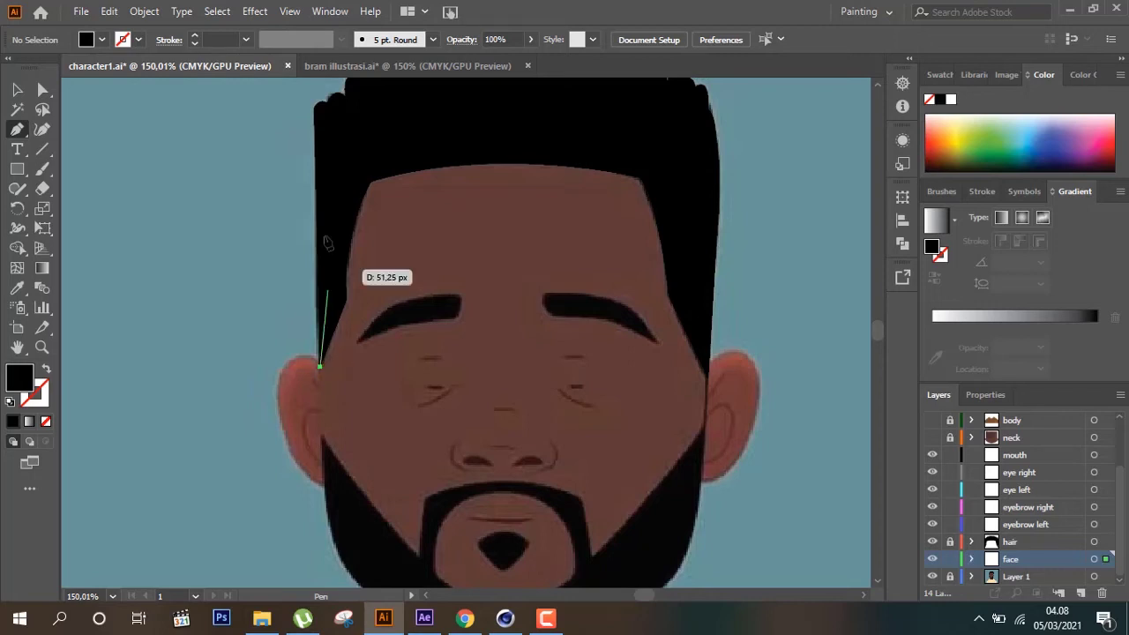
left_click(315, 180)
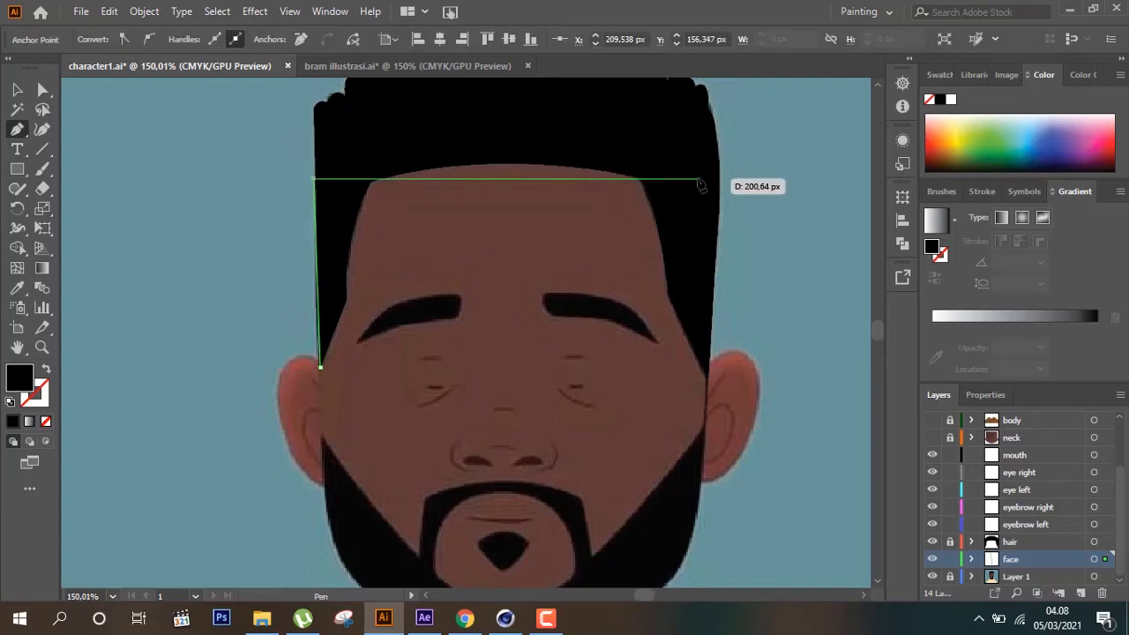
mouse_move(719, 183)
left_mouse_down()
mouse_move(756, 243)
mouse_move(869, 224)
left_mouse_up()
key("ctrl+z")
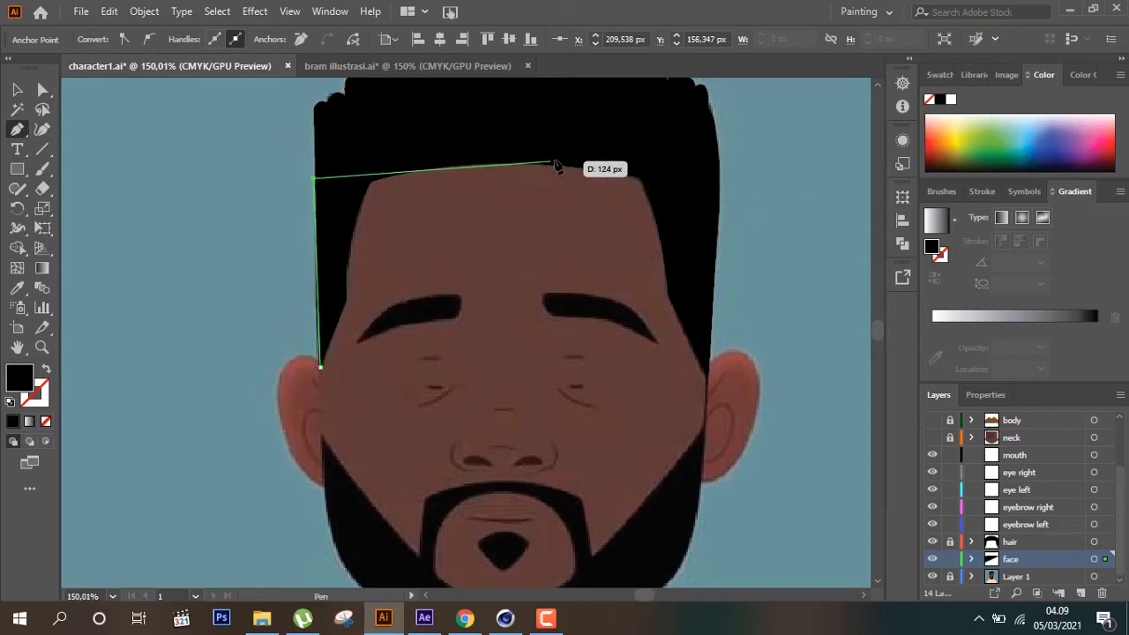
Try hairline anchors across the forehead, then undo the fill swap and the misplaced anchors
left_click(371, 182)
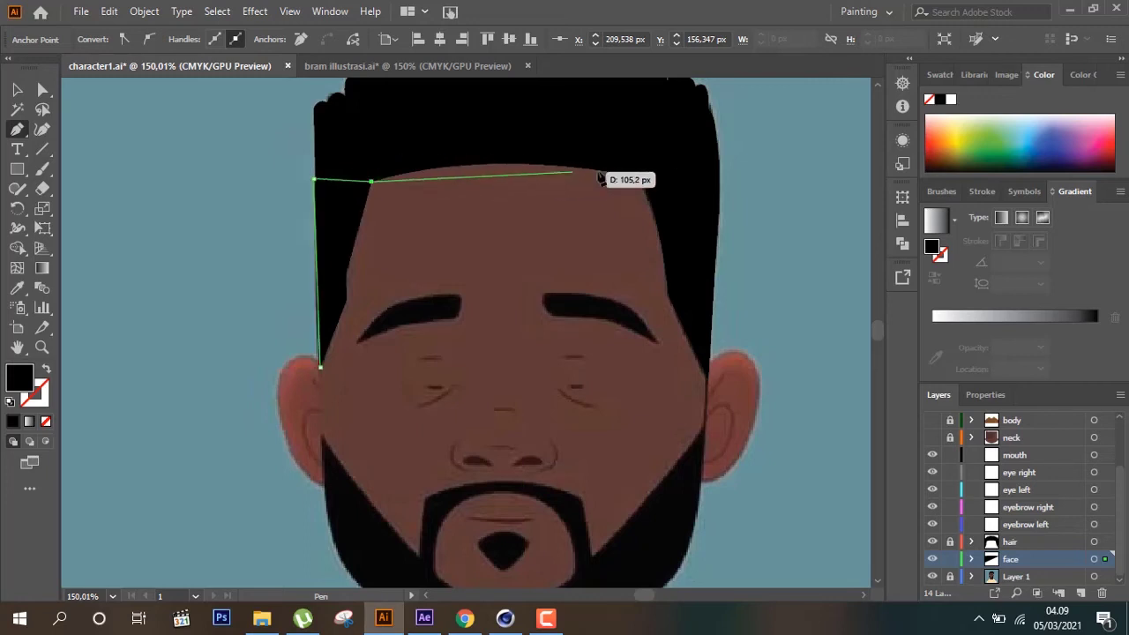
mouse_move(641, 181)
left_mouse_down()
mouse_move(750, 231)
mouse_move(761, 224)
left_mouse_up()
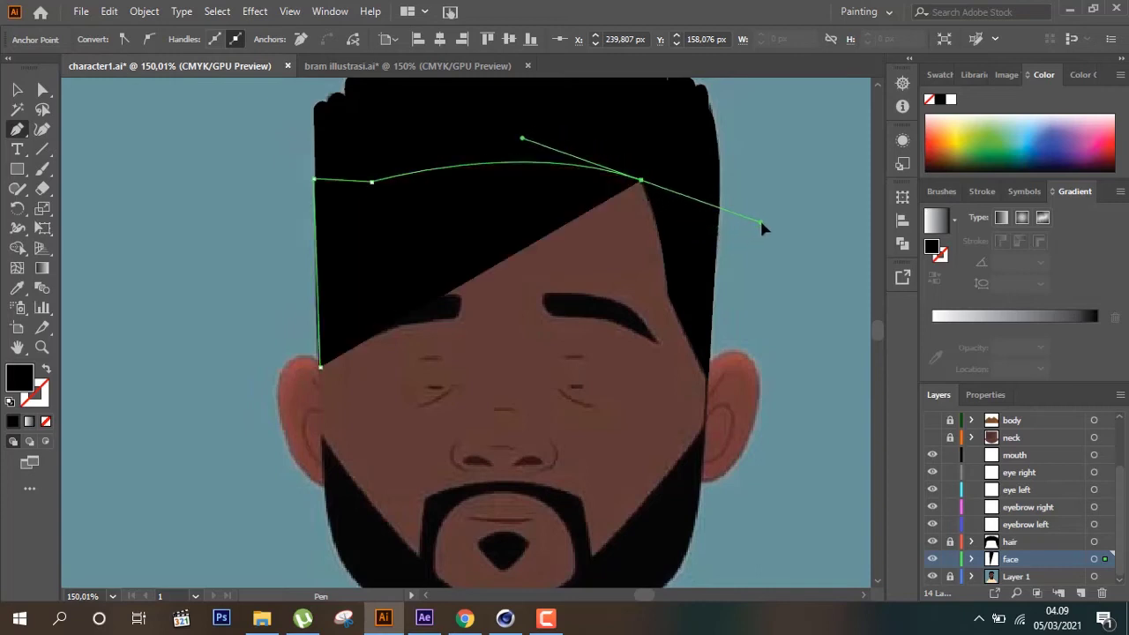
left_click(47, 373)
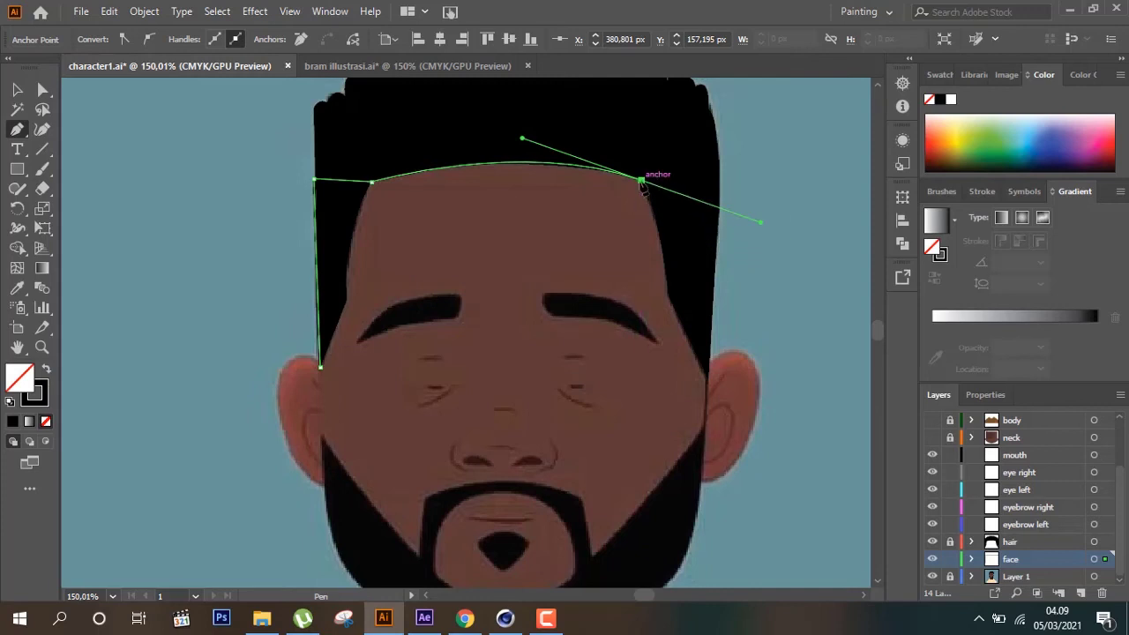
key("ctrl+z")
key("ctrl+z")
key("ctrl+z")
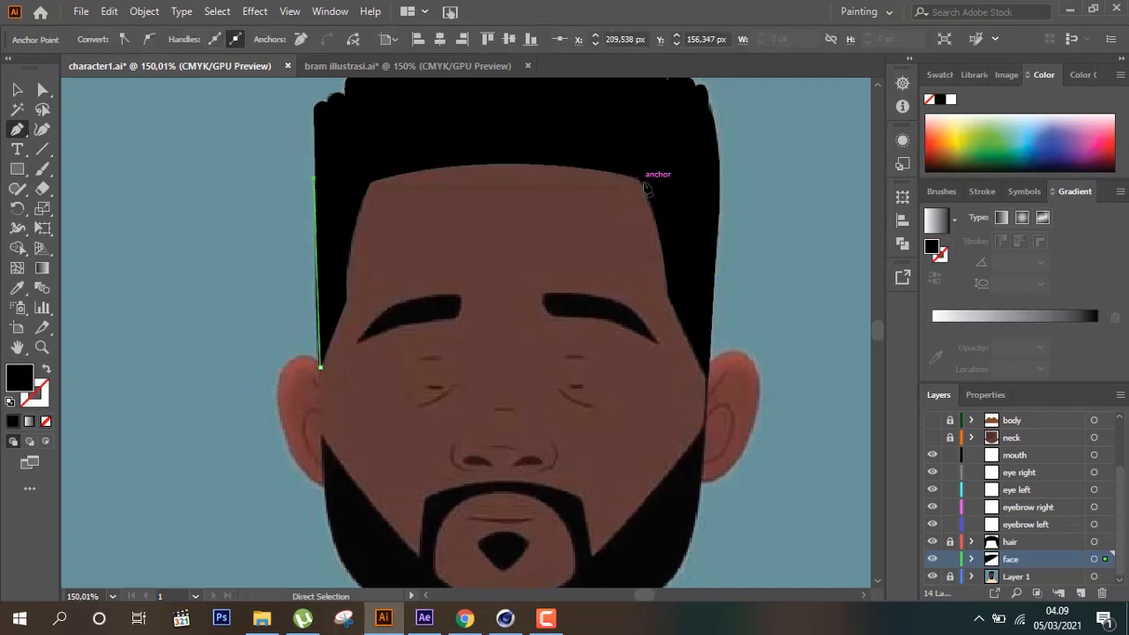
key("ctrl+z")
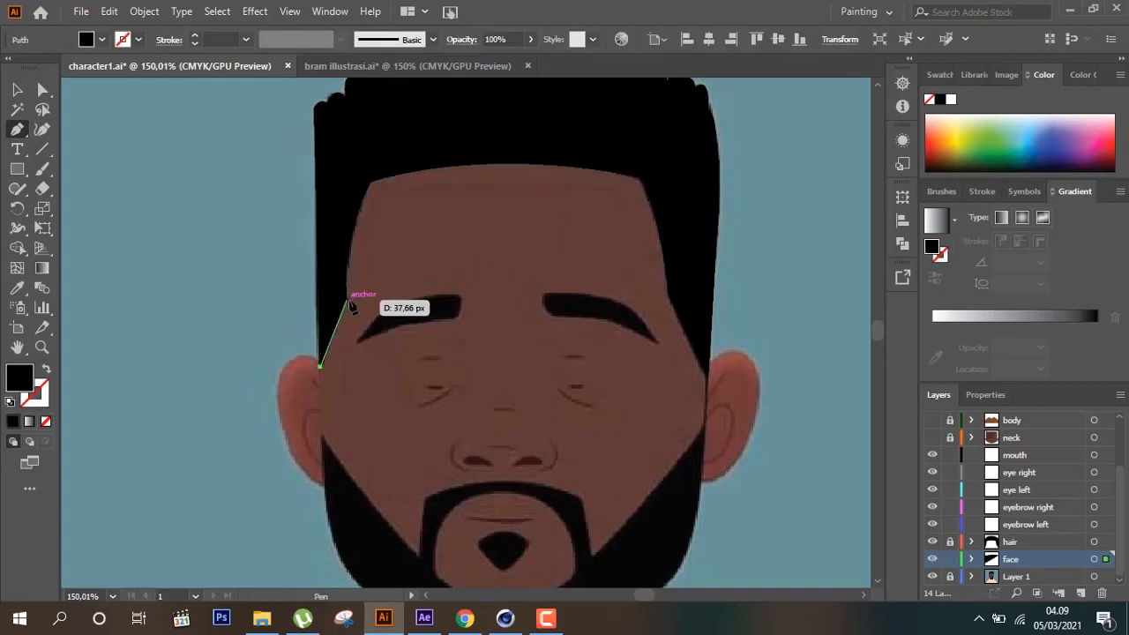
Trace from the left temple along the hairline and down the right temple to the jaw
left_click(346, 303)
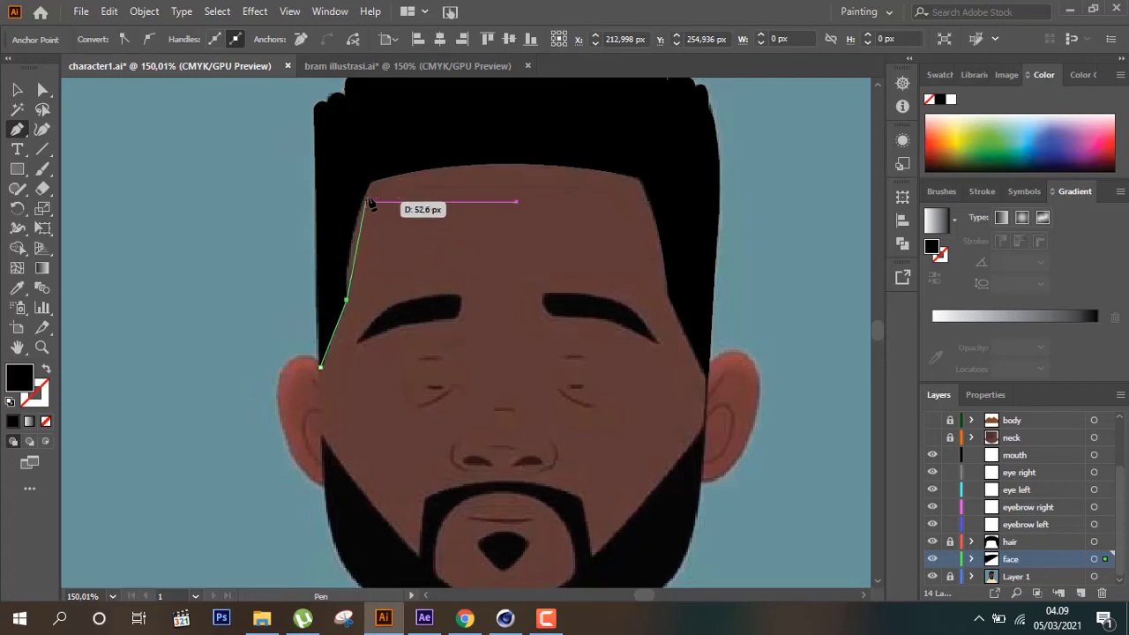
left_click_drag(372, 182, 404, 141)
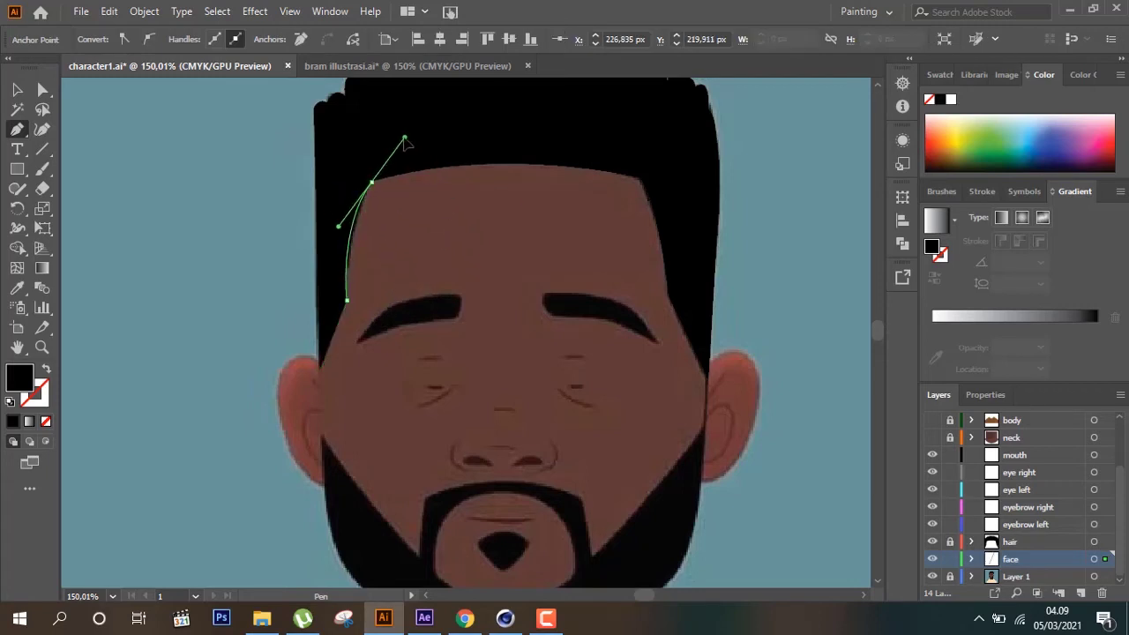
left_click_drag(642, 183, 785, 233)
left_click(642, 182)
mouse_move(668, 297)
left_mouse_down()
mouse_move(657, 329)
mouse_move(672, 388)
left_mouse_up()
left_click(668, 297)
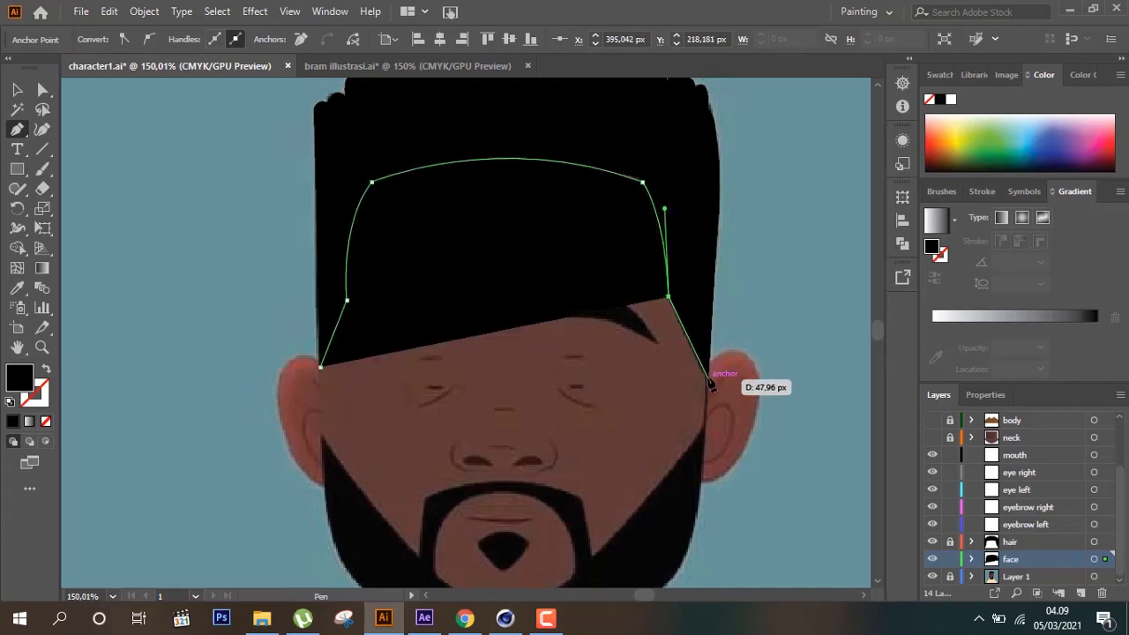
left_click(709, 378)
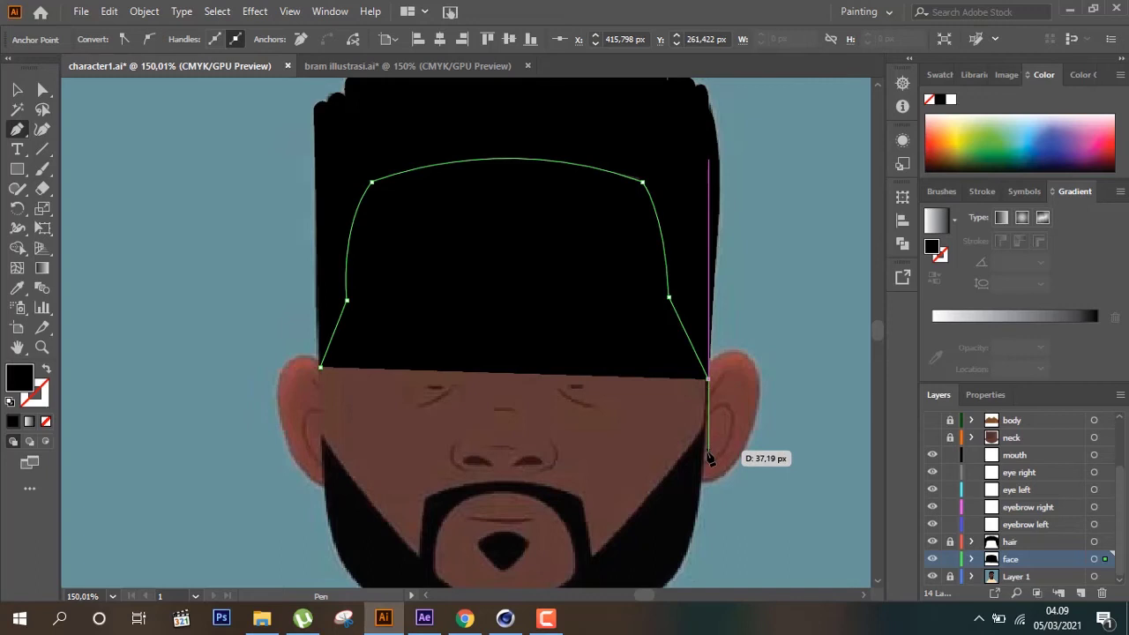
Continue the outline down the right jaw and curve it along the bottom of the chin
scroll(710, 455, "down", 2)
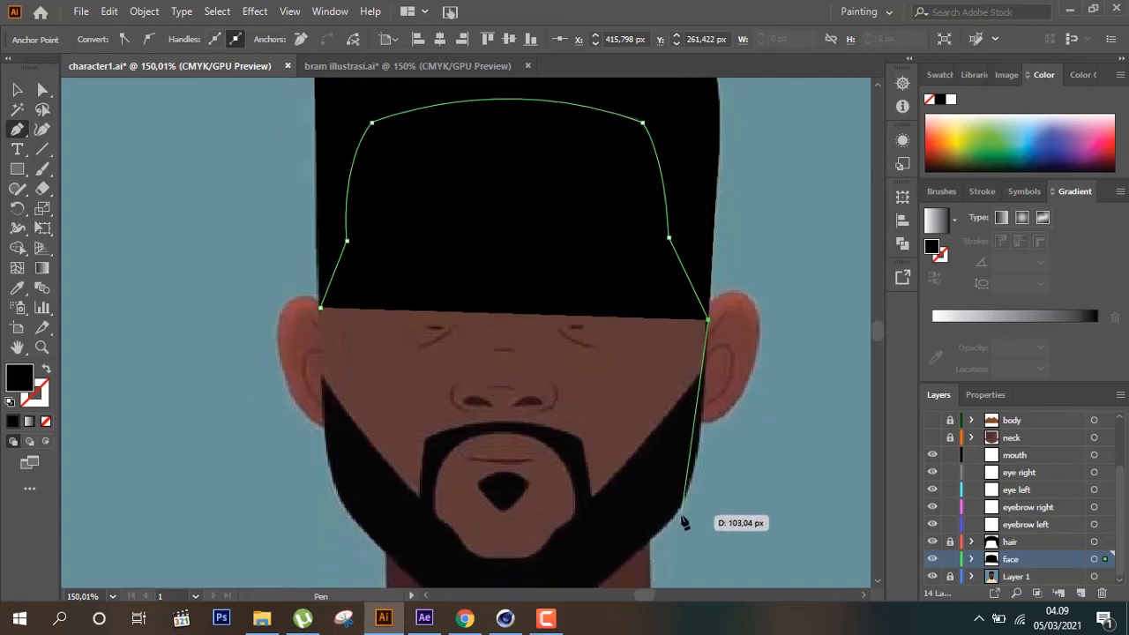
left_click_drag(683, 510, 654, 542)
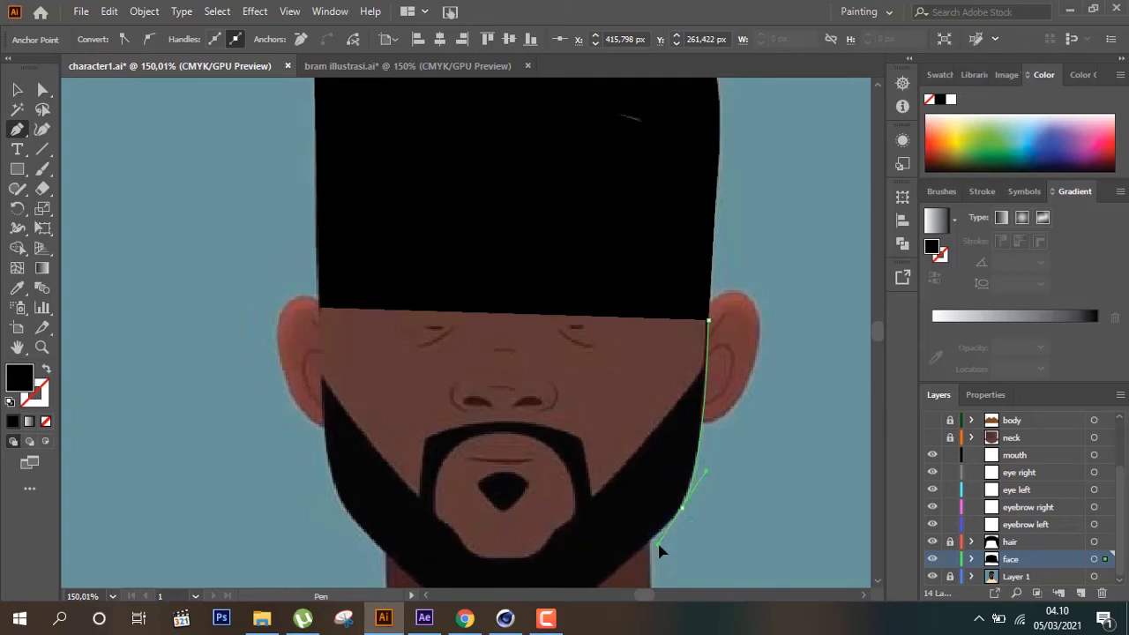
scroll(676, 516, "down", 2)
left_click(681, 450)
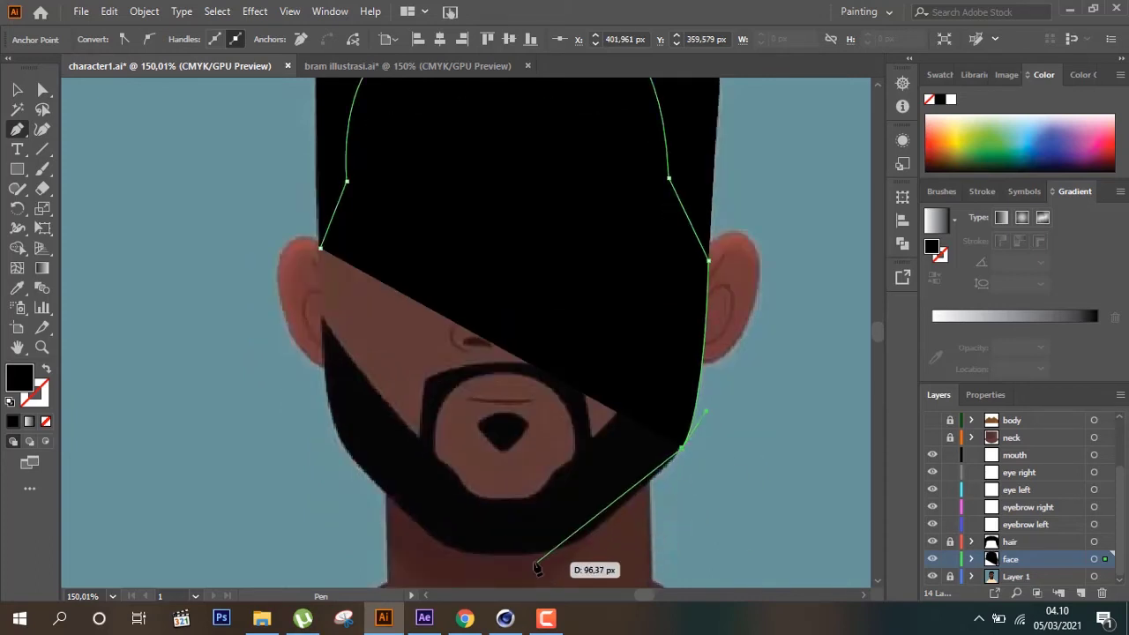
left_click_drag(553, 545, 545, 564)
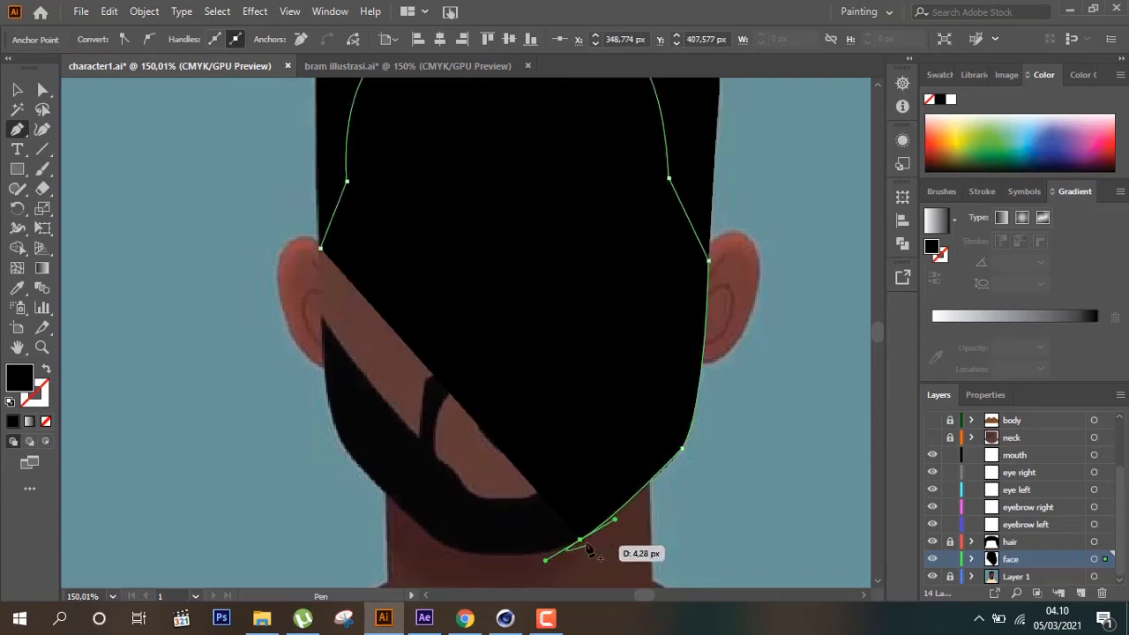
mouse_move(439, 540)
left_mouse_down()
mouse_move(407, 511)
mouse_move(353, 517)
left_mouse_up()
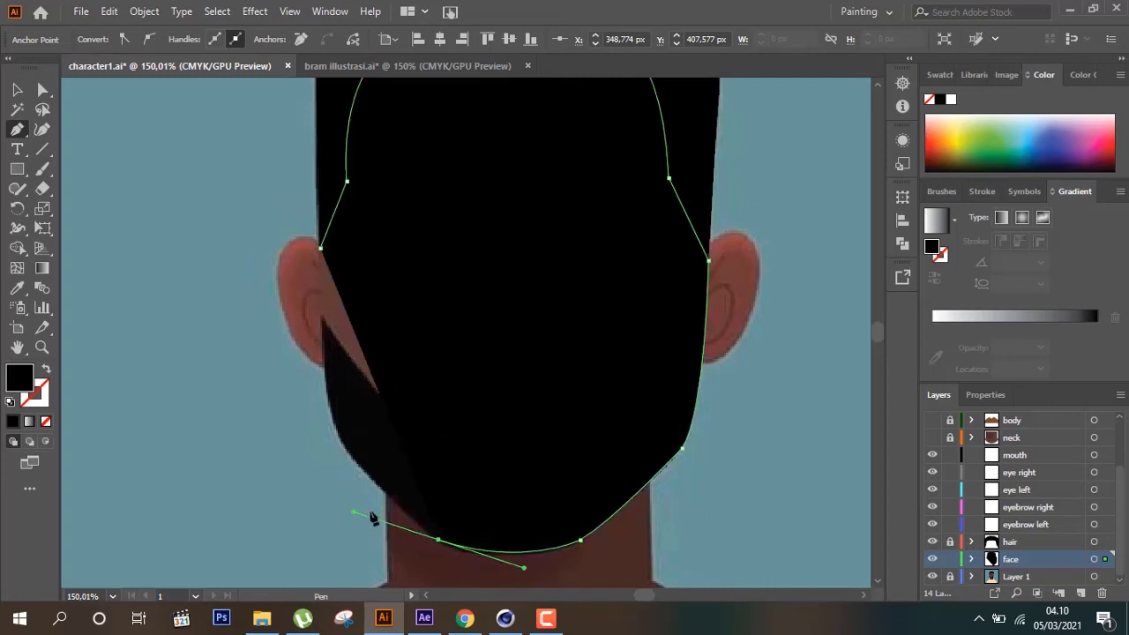
left_click(438, 540)
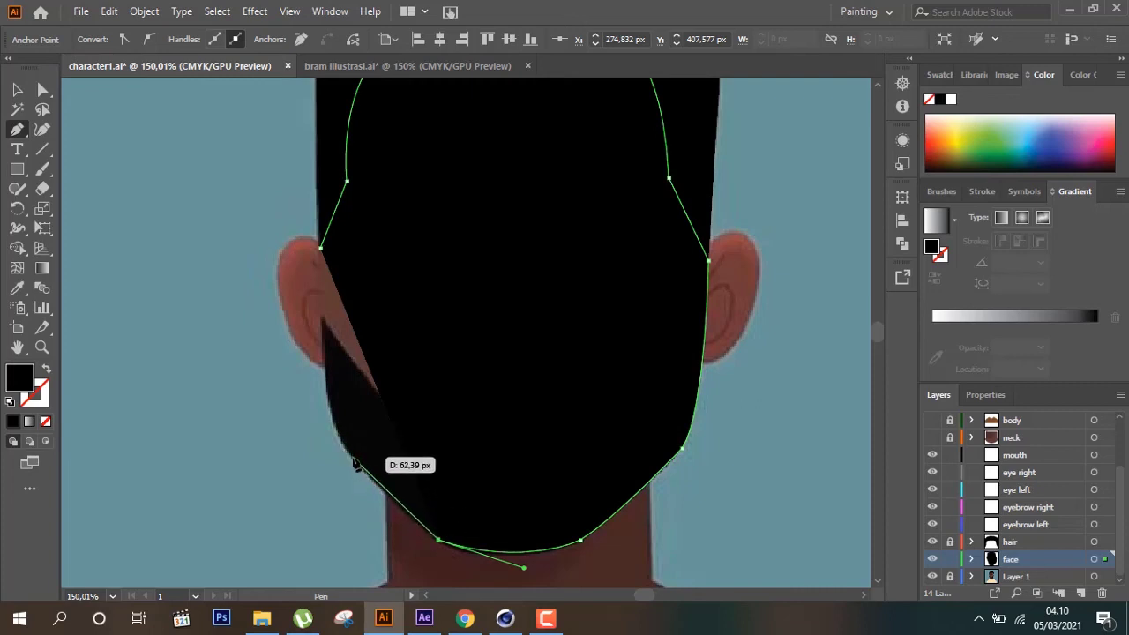
Bring the outline up the left jaw and cheek, close it, and reshape the left cheek curve
left_click(353, 468)
left_click_drag(326, 447, 330, 436)
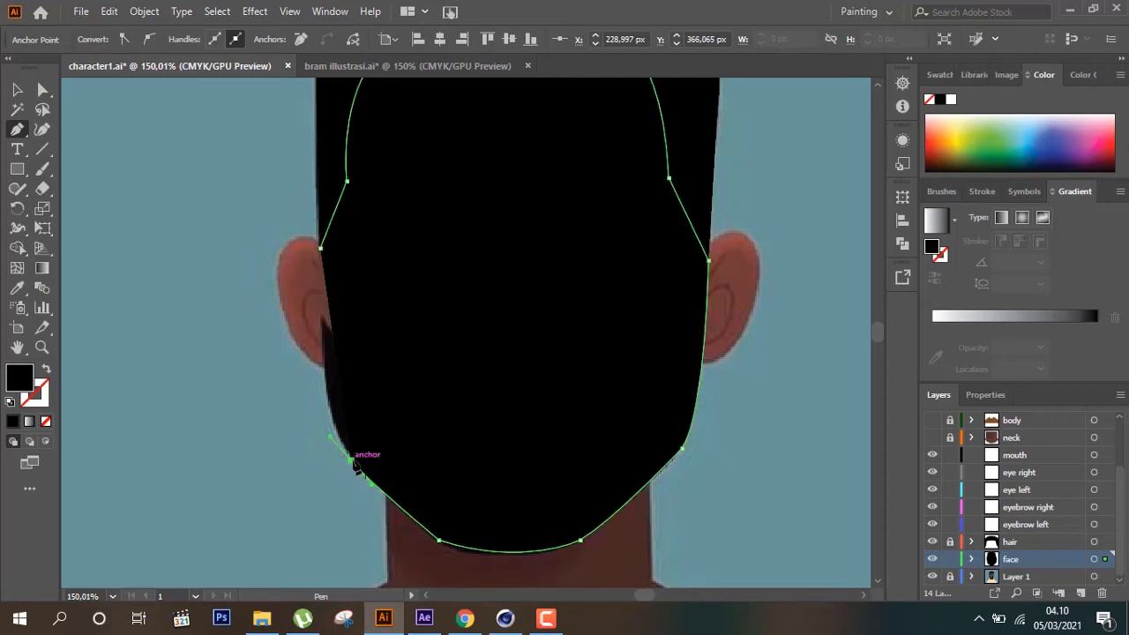
left_click(353, 466)
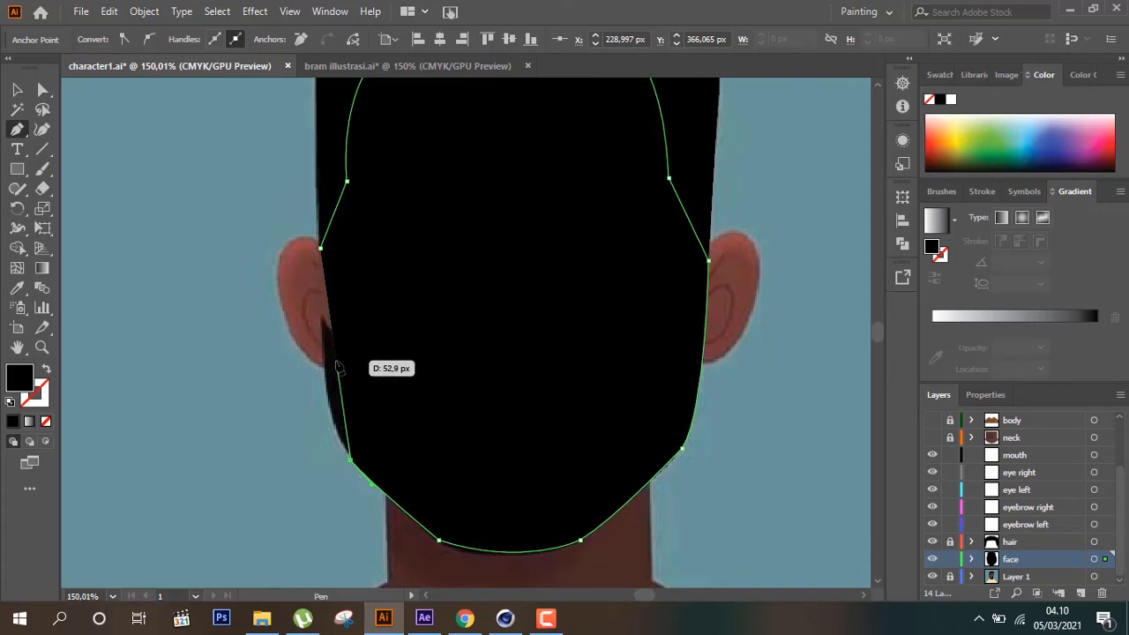
left_click(339, 357)
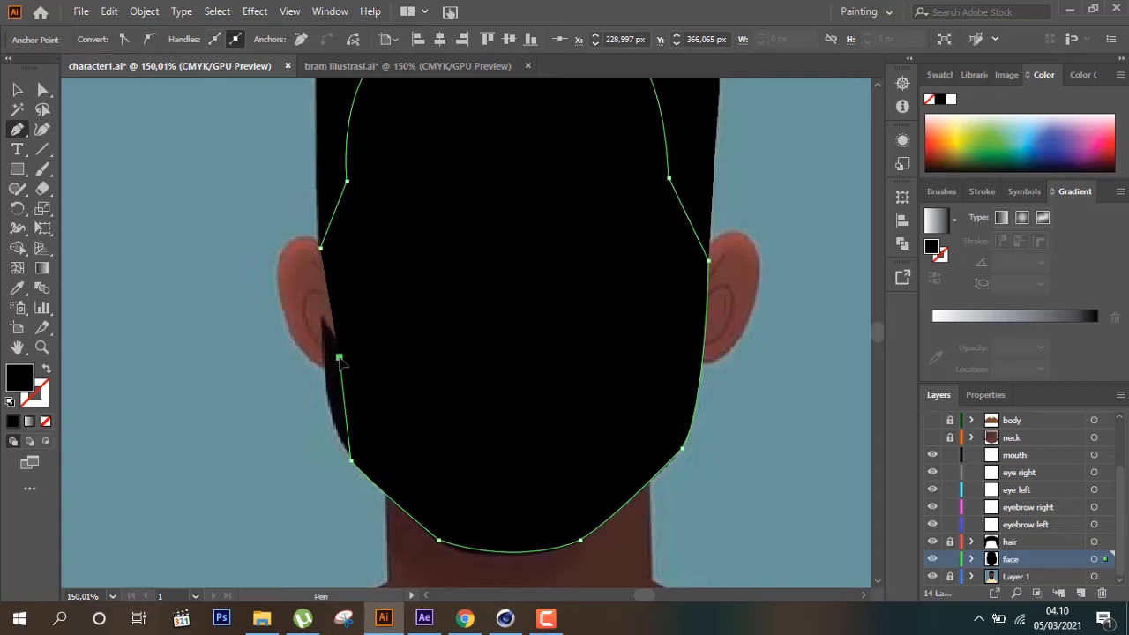
left_click(320, 248)
key("ctrl")
left_click_drag(350, 276, 327, 400)
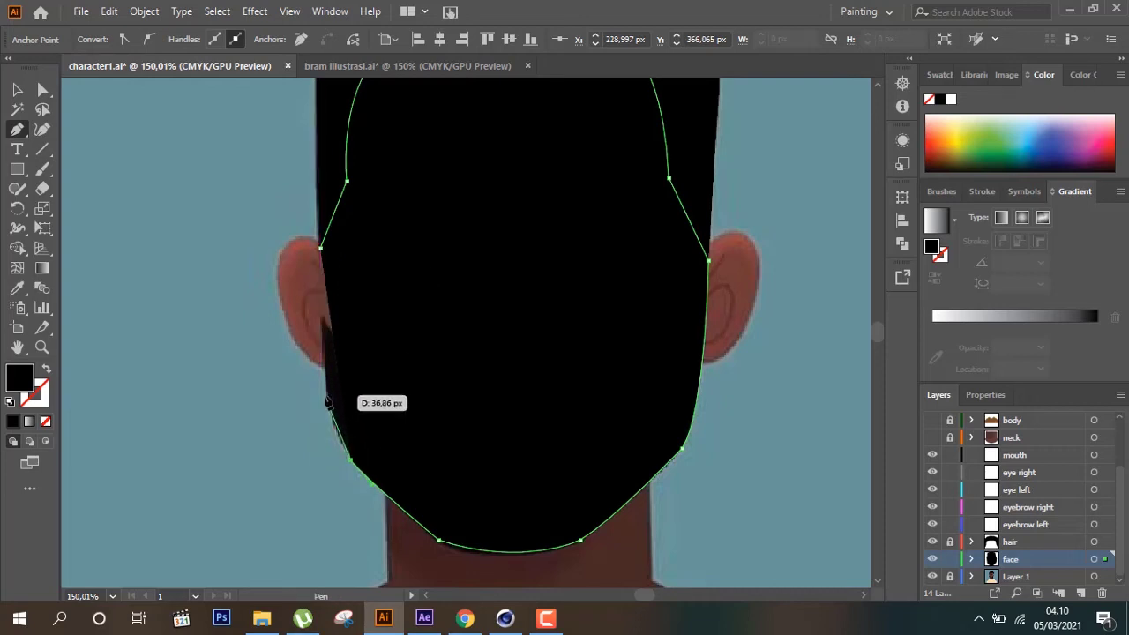
left_click_drag(326, 401, 323, 252)
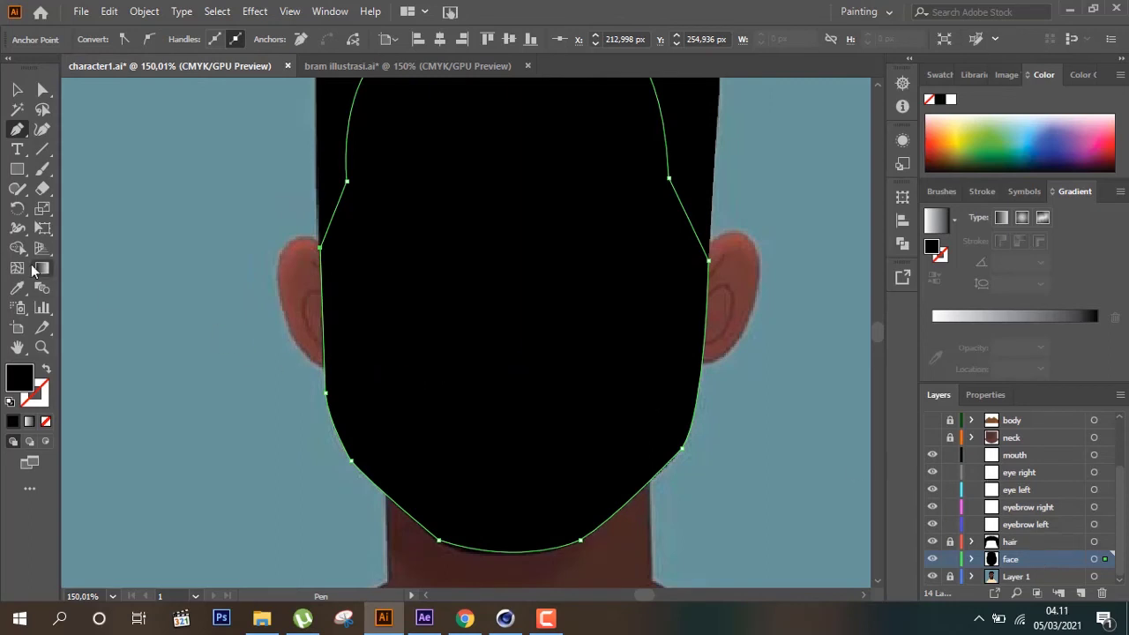
Eyedrop the neck's dark reddish-brown into the face fill, then deselect the face shape
scroll(459, 422, "down", 3)
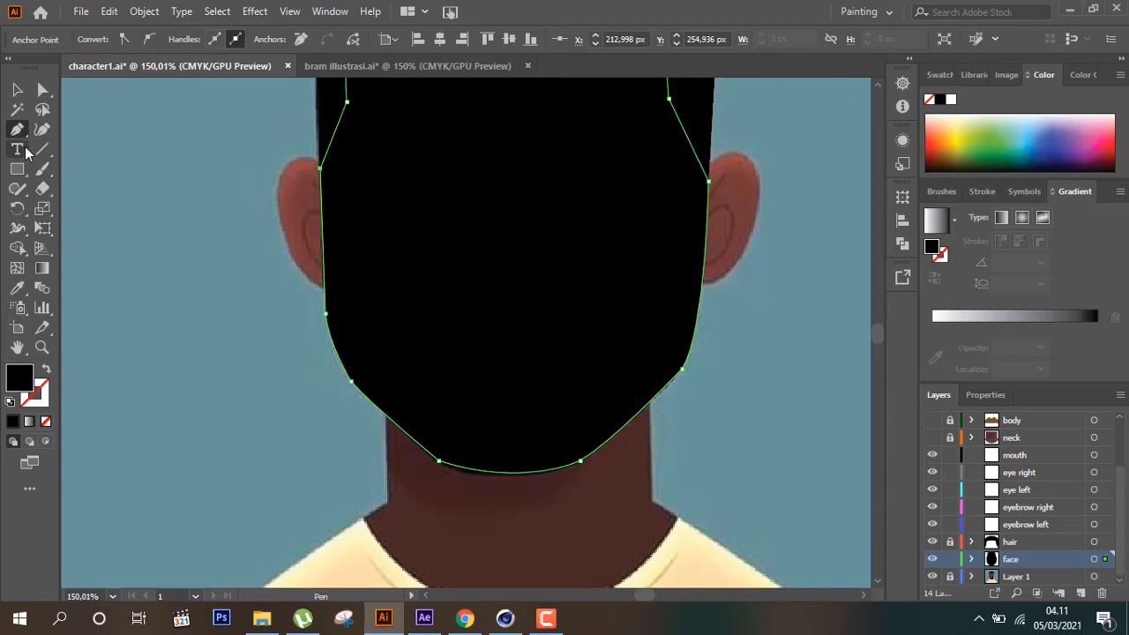
left_click(17, 288)
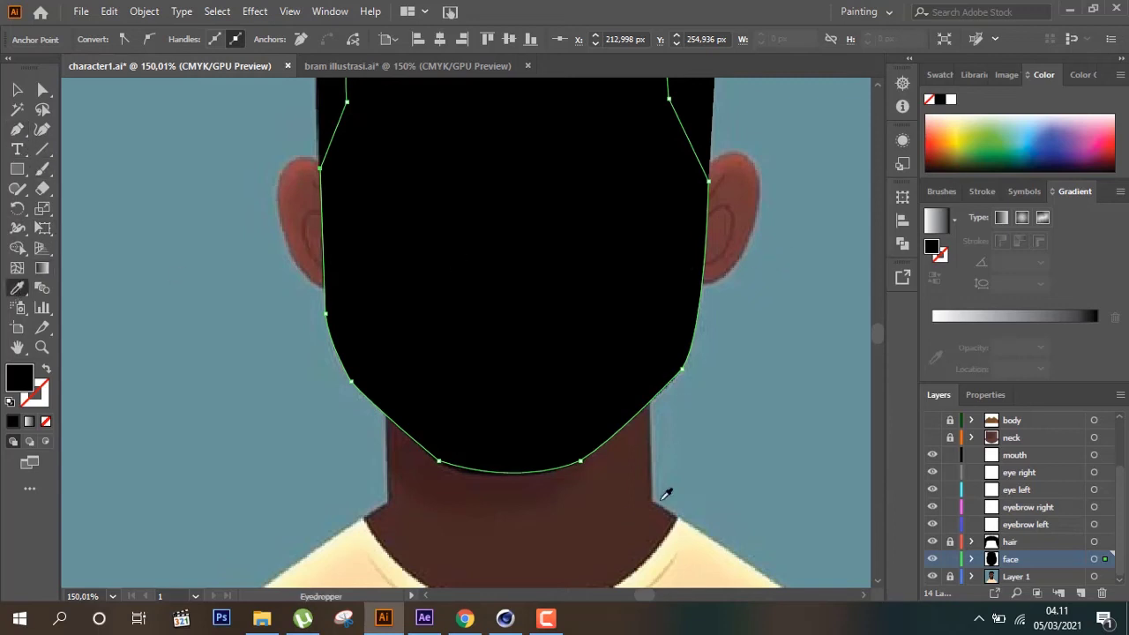
left_click(617, 527)
scroll(572, 442, "up", 4)
scroll(574, 432, "up", 2)
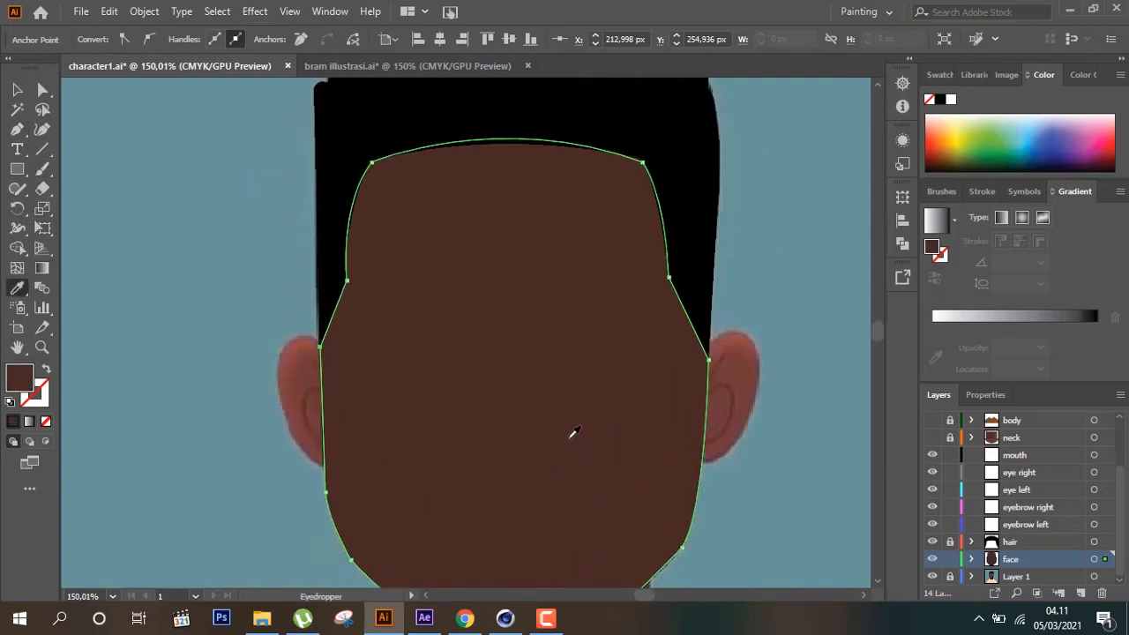
left_click(15, 91)
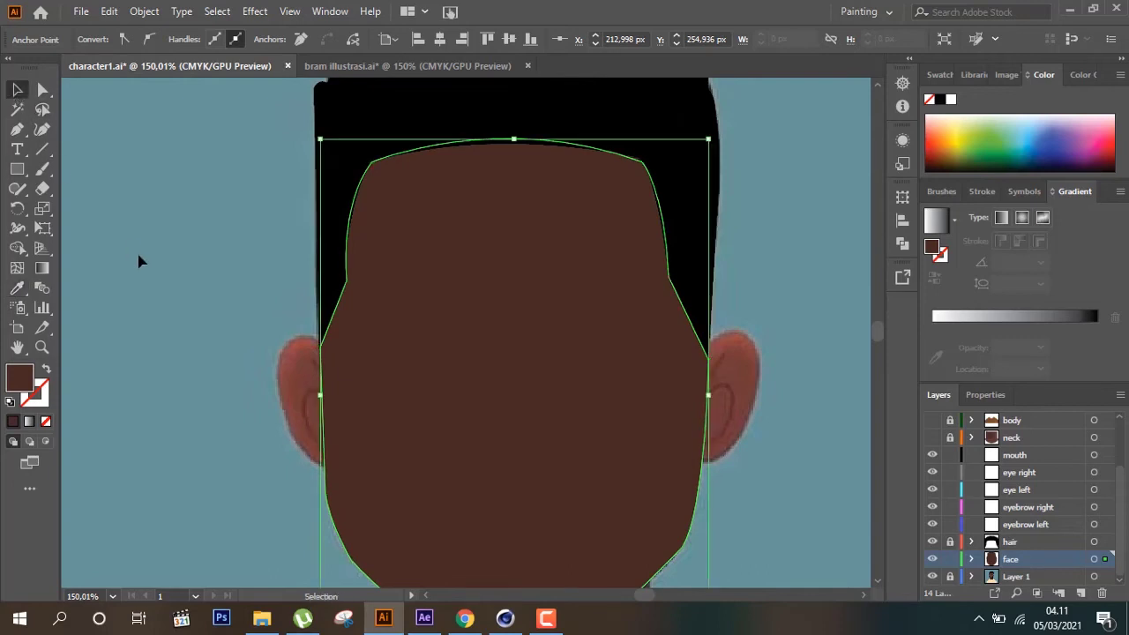
left_click(138, 258)
scroll(138, 258, "down", 2)
scroll(139, 260, "down", 2)
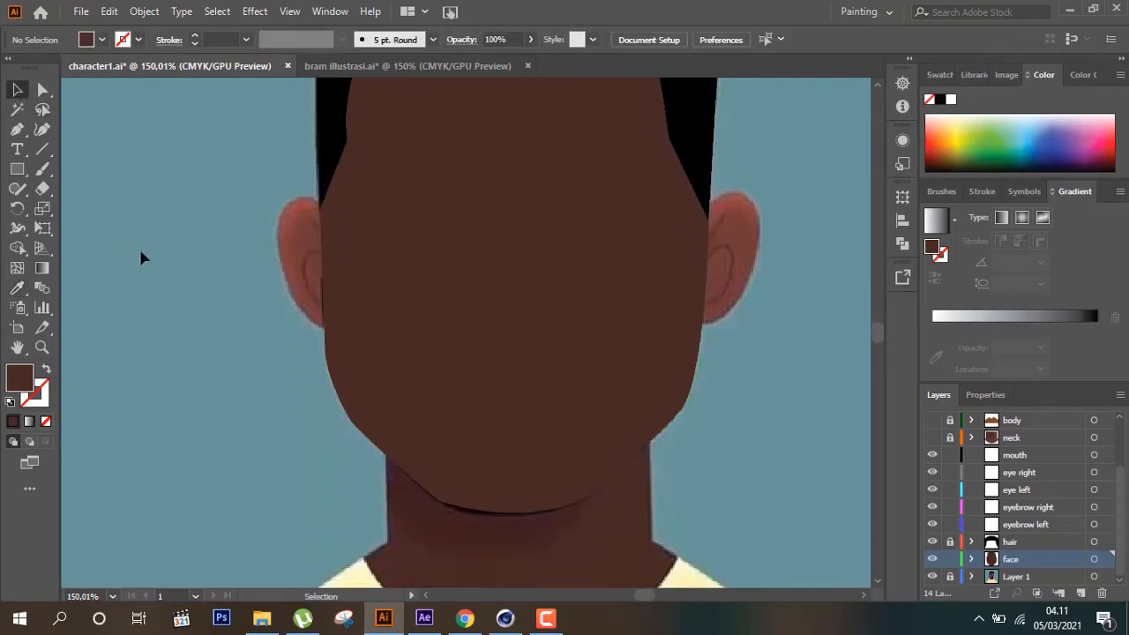
scroll(139, 257, "down", 2)
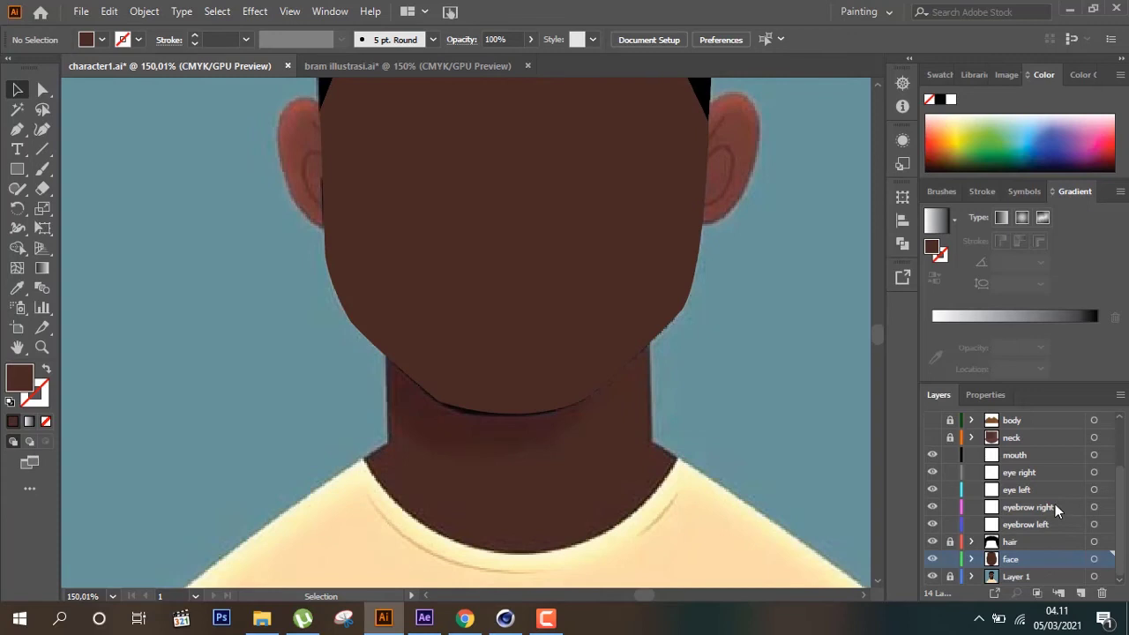
Move the hair layer to the top of the stack and toggle the reference layer to check the face
left_click(1024, 544)
left_click_drag(1023, 562, 1034, 472)
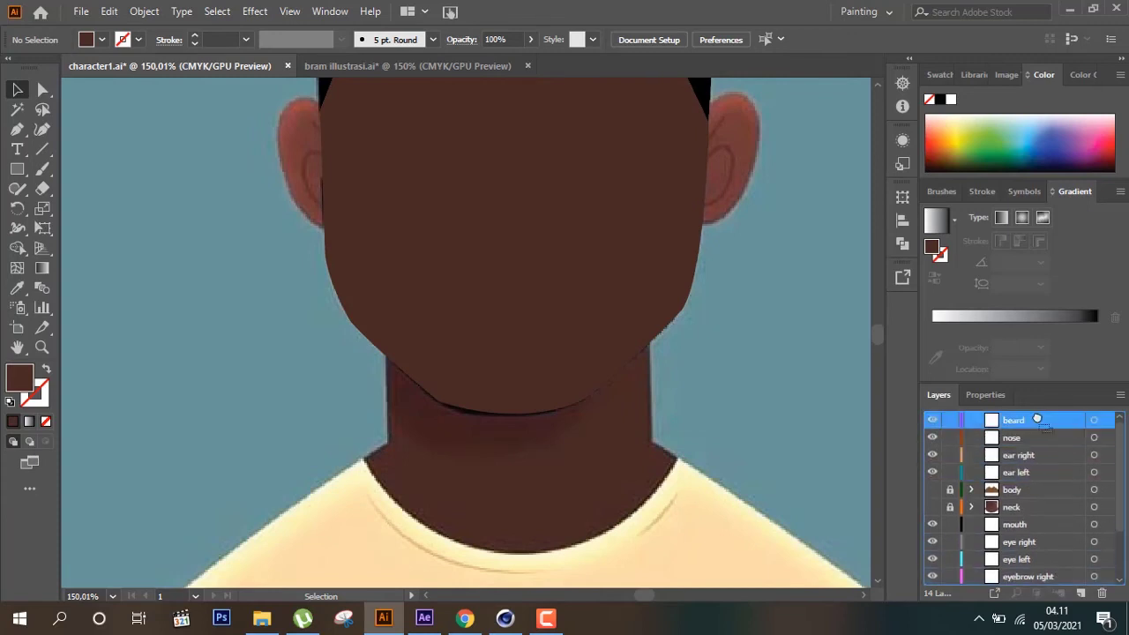
left_click_drag(1033, 473, 1032, 415)
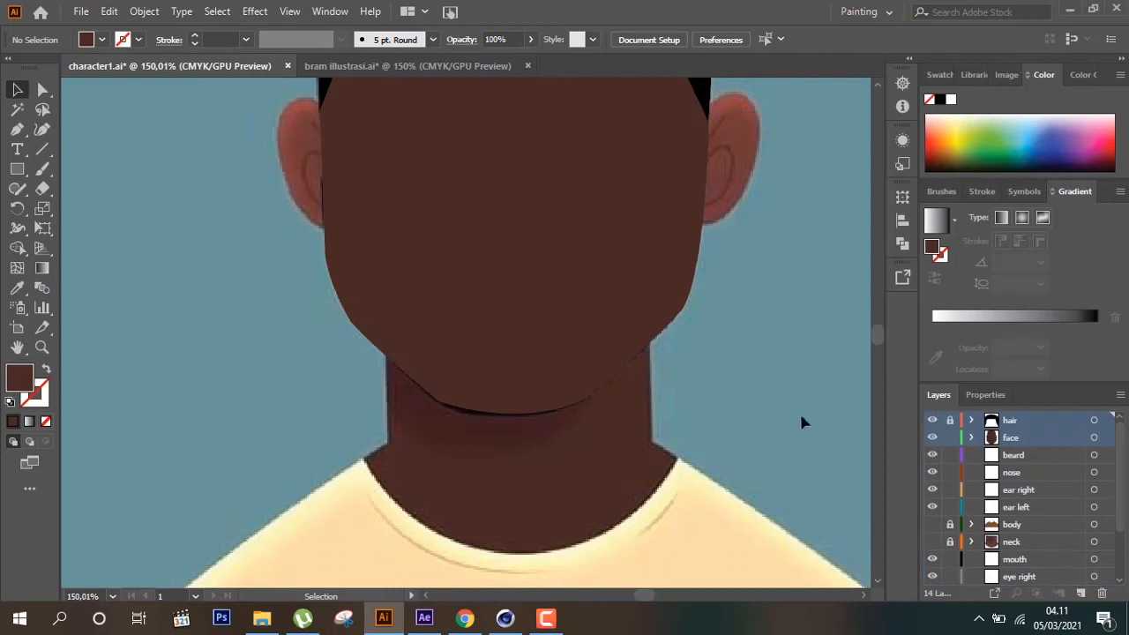
scroll(1000, 560, "down", 2)
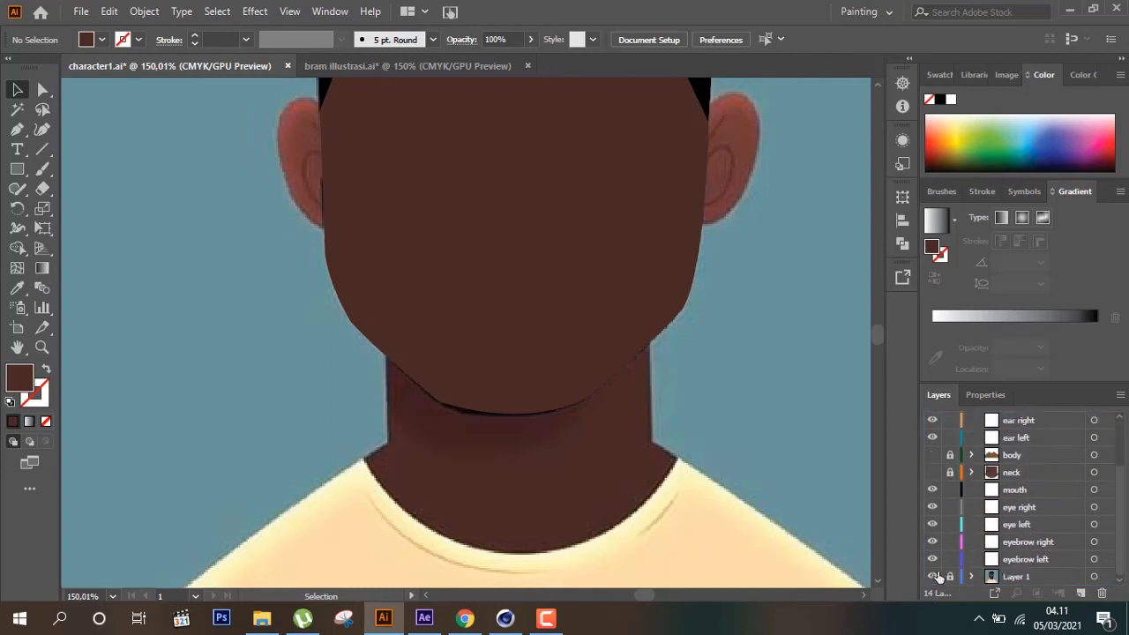
left_click(938, 575)
left_click(936, 577)
left_click(932, 576)
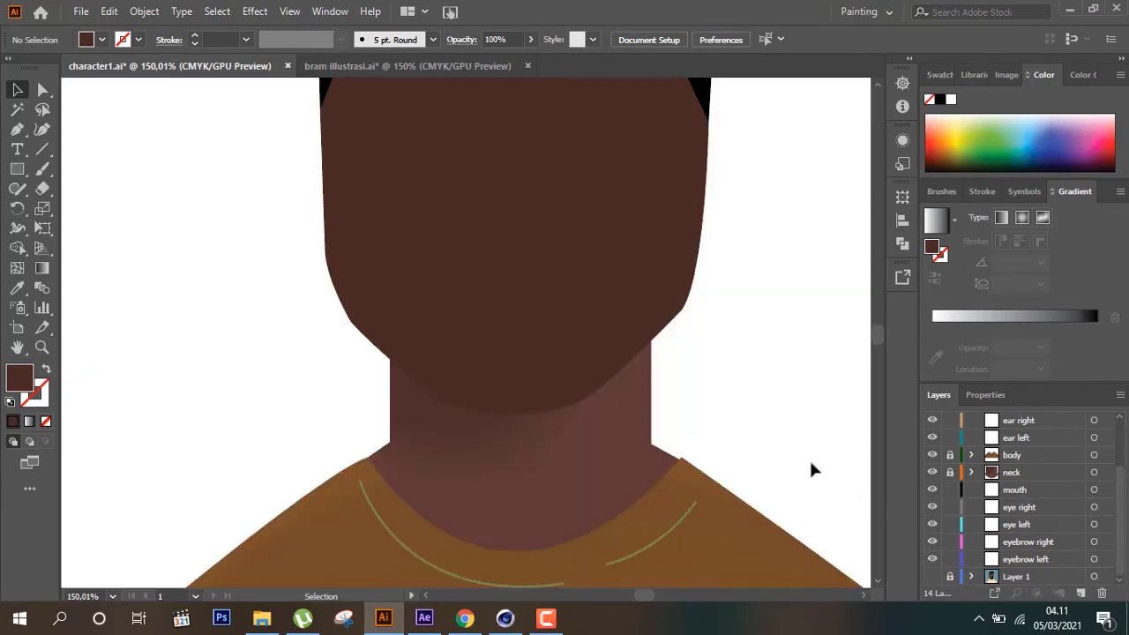
scroll(798, 450, "up", 3)
scroll(799, 455, "up", 4)
scroll(800, 455, "up", 1)
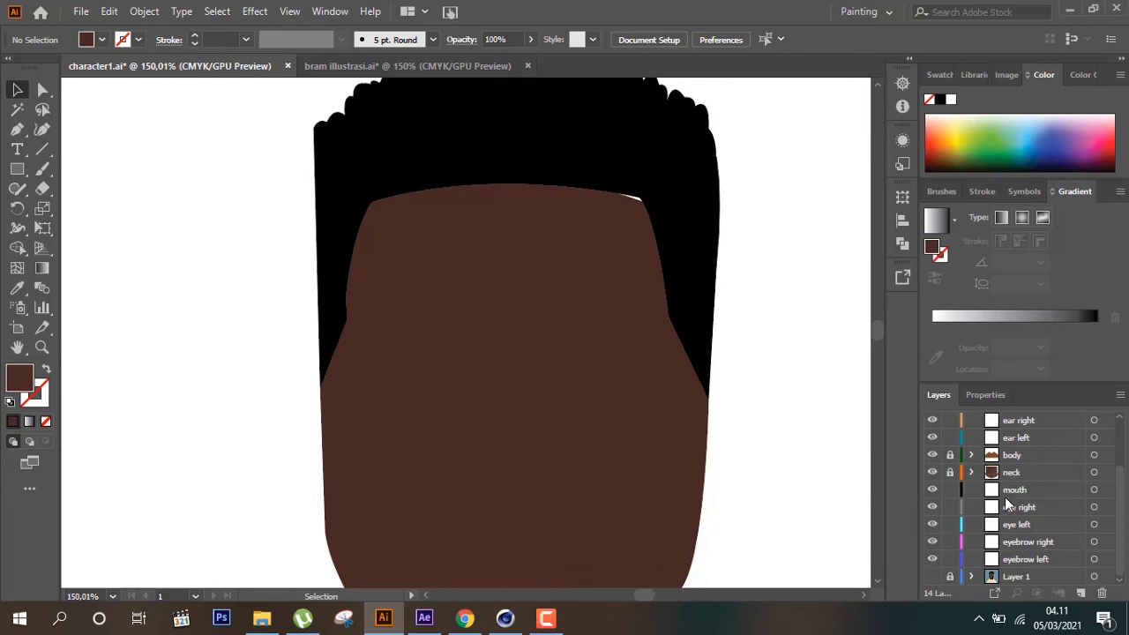
scroll(1008, 502, "up", 2)
Unlock the hair layer and nudge the face's top-right anchor with Direct Selection
left_click(950, 421)
left_click(676, 210)
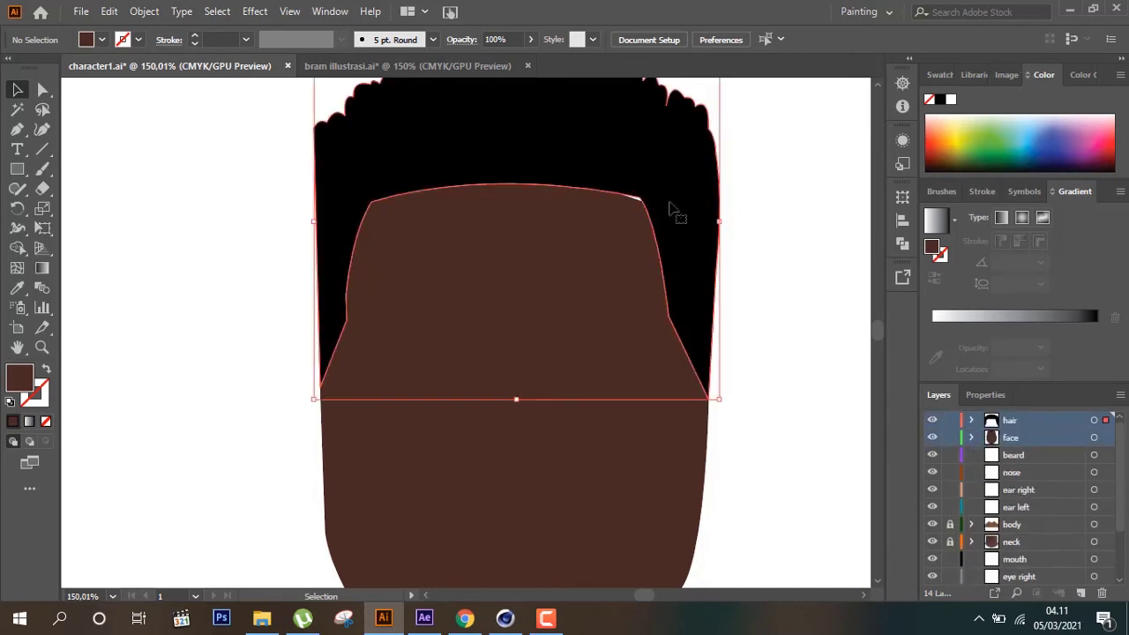
left_click(825, 264)
left_click(713, 231)
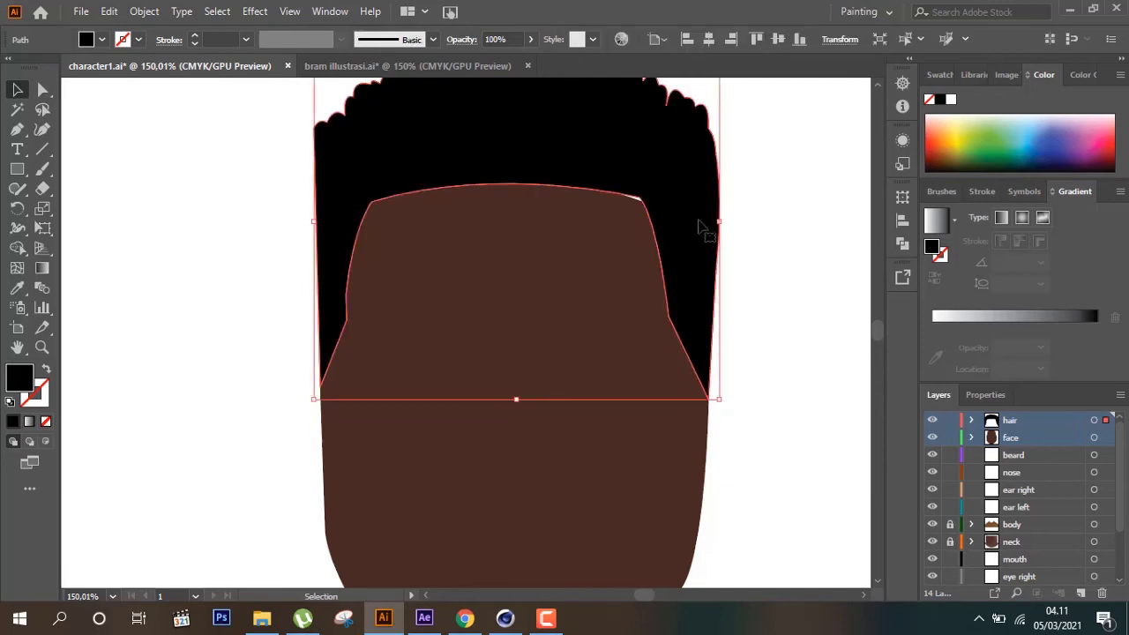
left_click(42, 89)
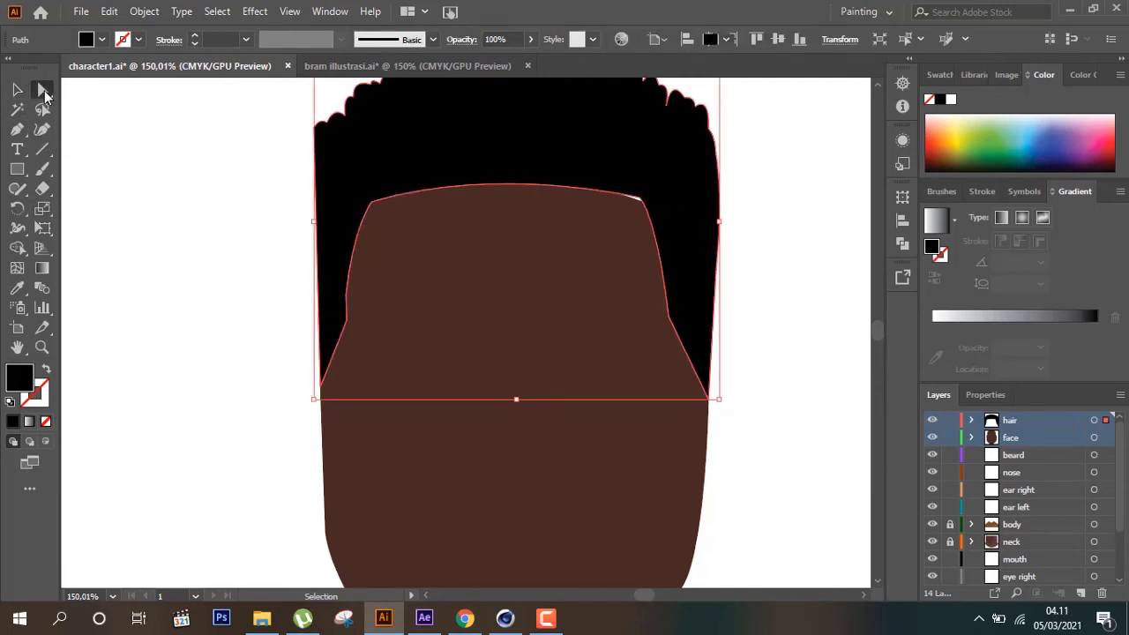
left_click(641, 199)
left_click_drag(641, 202, 644, 204)
left_click(770, 210)
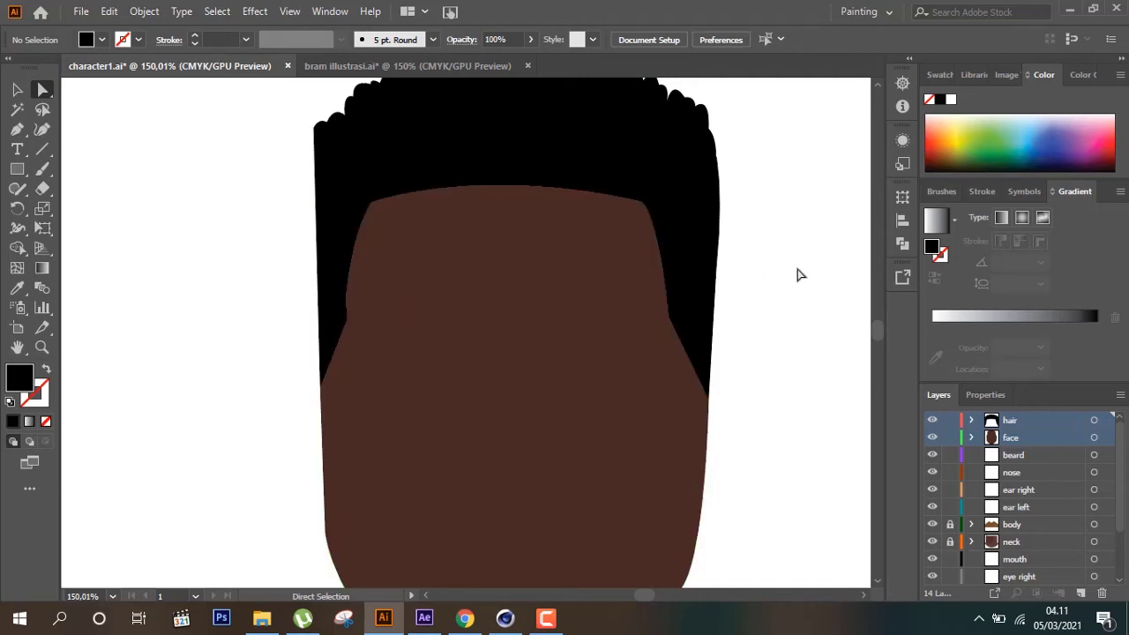
left_click(345, 319)
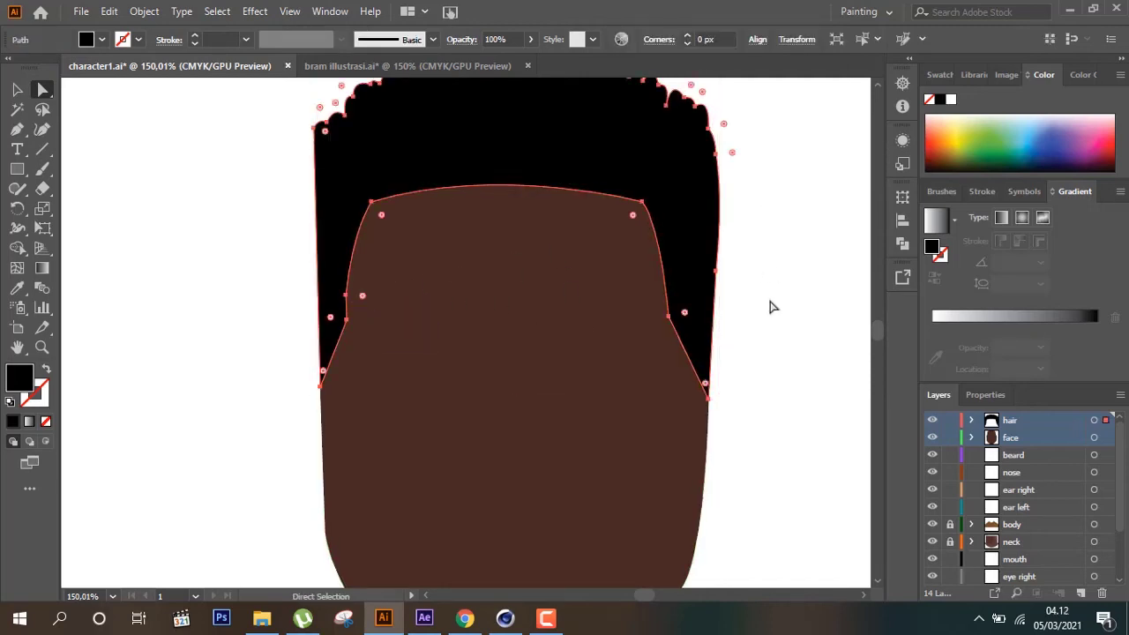
Toggle the hair and face layers' visibility and review the Layers panel stack
left_click(741, 295)
scroll(933, 454, "down", 2)
left_click_drag(932, 420, 932, 438)
left_click(932, 576)
scroll(933, 494, "up", 2)
scroll(772, 324, "down", 2)
scroll(771, 325, "up", 2)
scroll(772, 325, "up", 2)
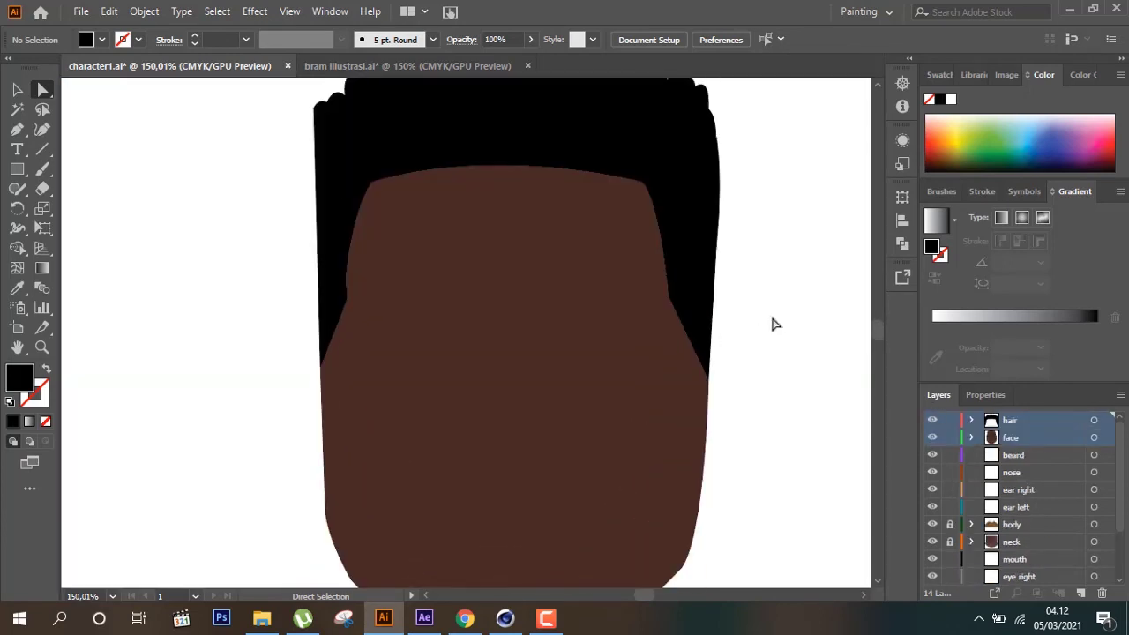
scroll(773, 324, "down", 5)
scroll(773, 315, "down", 3)
scroll(774, 316, "up", 3)
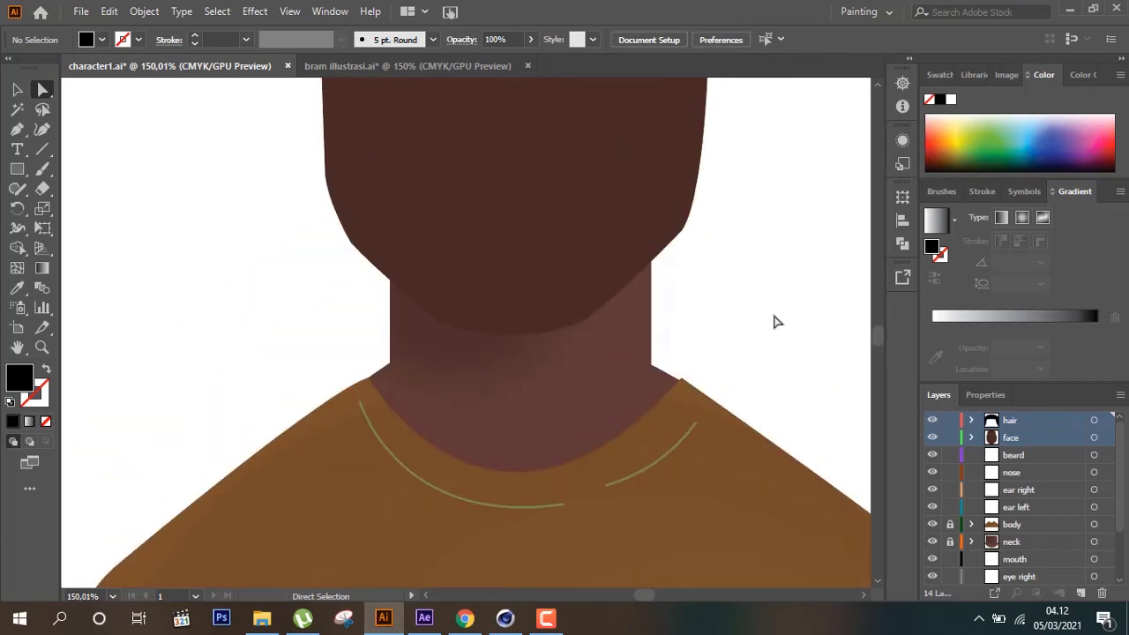
scroll(773, 321, "up", 3)
scroll(774, 321, "up", 3)
scroll(773, 321, "down", 3)
scroll(773, 321, "up", 1)
scroll(773, 321, "up", 2)
scroll(996, 529, "down", 3)
Show the reference, hide the hair, face and neck layers, and make the mouth layer active
left_click(932, 577)
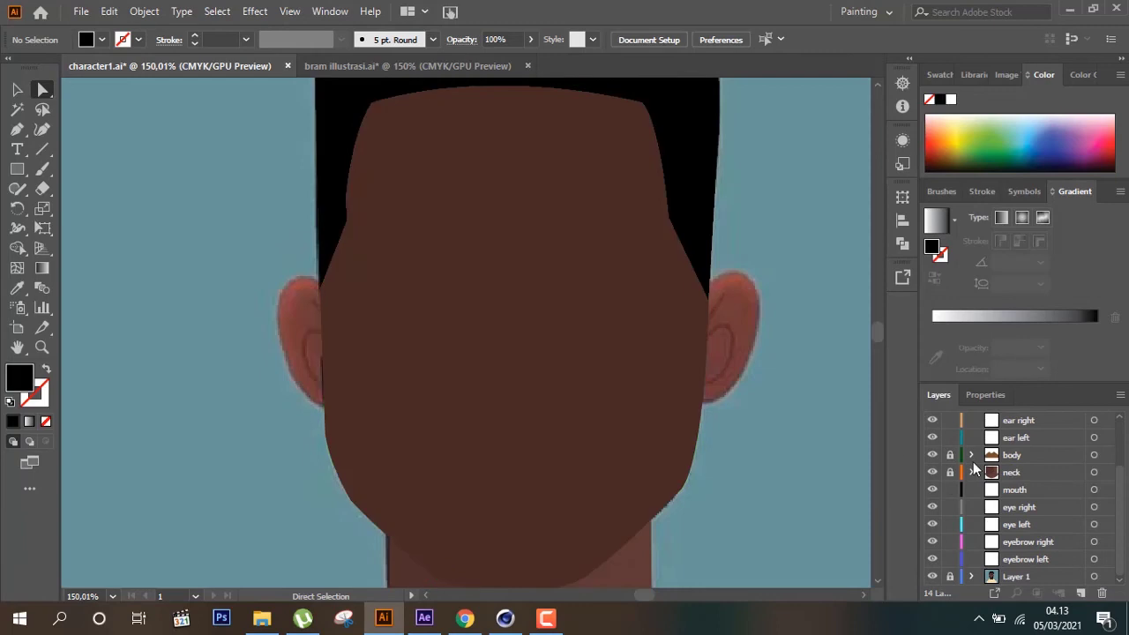
scroll(932, 529, "up", 3)
left_click(932, 421)
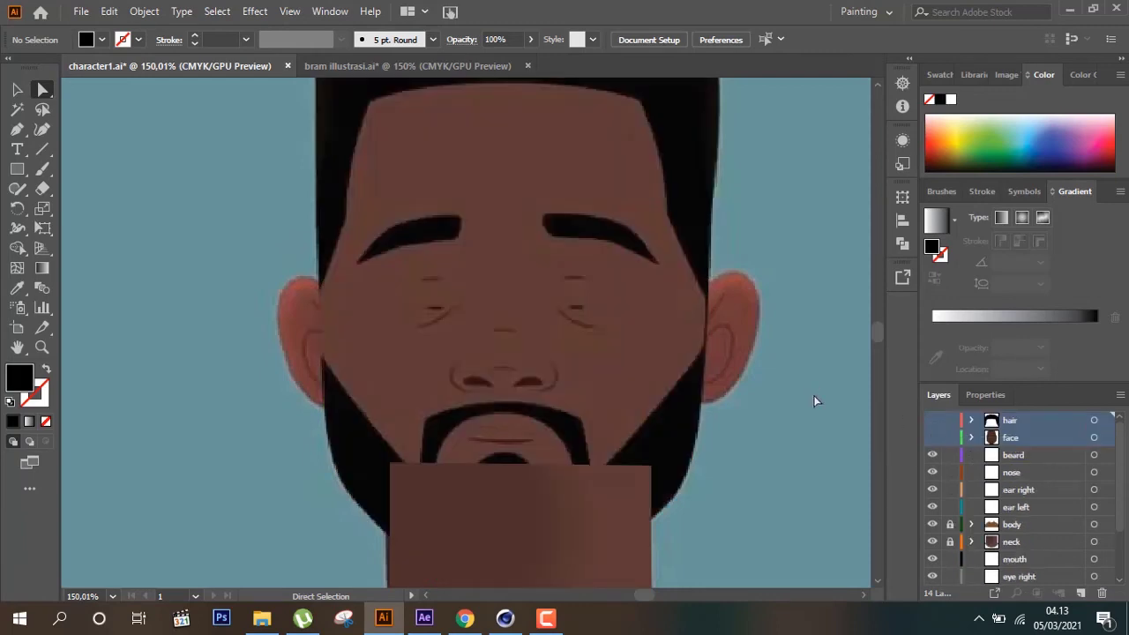
scroll(996, 511, "down", 2)
left_click(1019, 491)
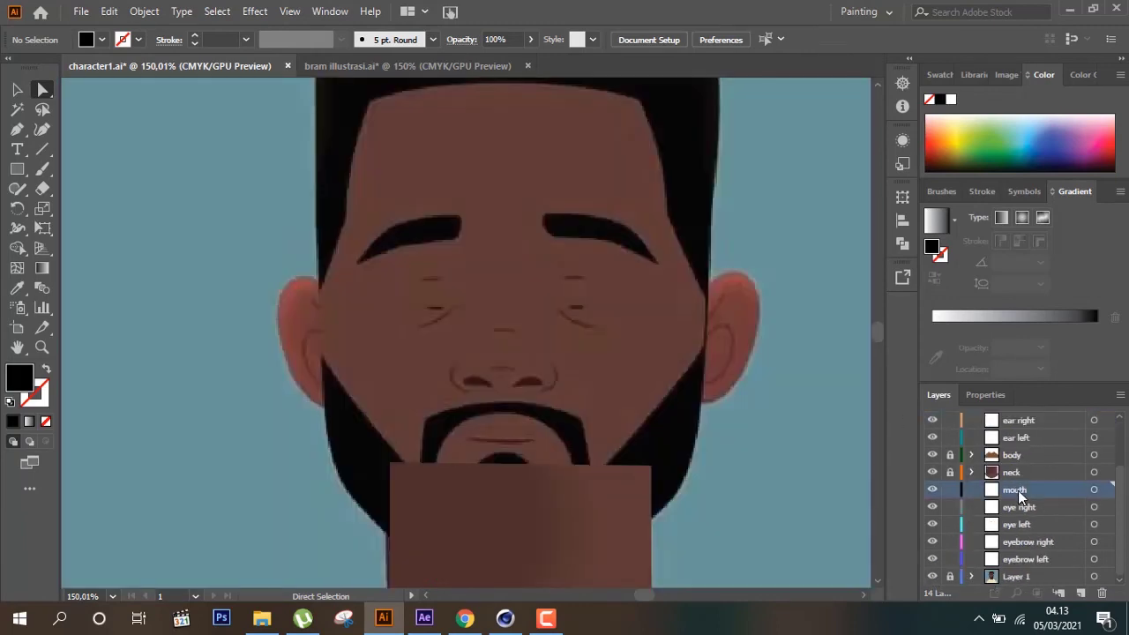
left_click(932, 471)
left_click(465, 420)
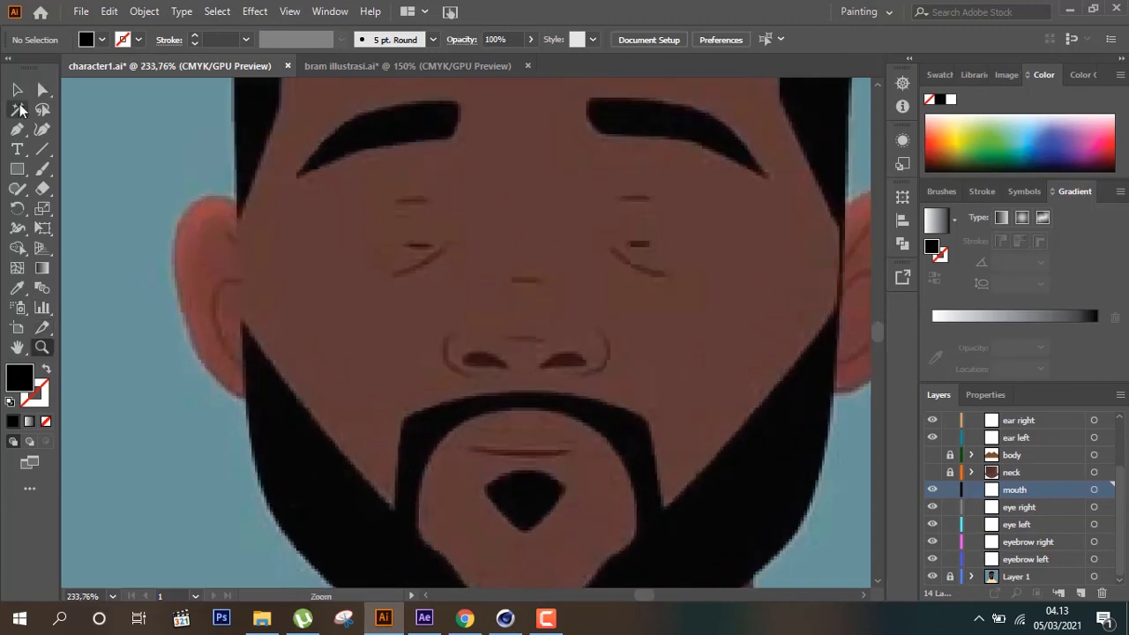
Draw the lens-shaped mouth, fill it dark brown, and lock the mouth layer
key("p")
left_click(467, 449)
left_click(572, 449)
left_click(519, 458)
left_click(467, 449)
left_click(17, 89)
left_click(19, 286)
left_click(481, 359)
left_click(17, 89)
left_click(950, 489)
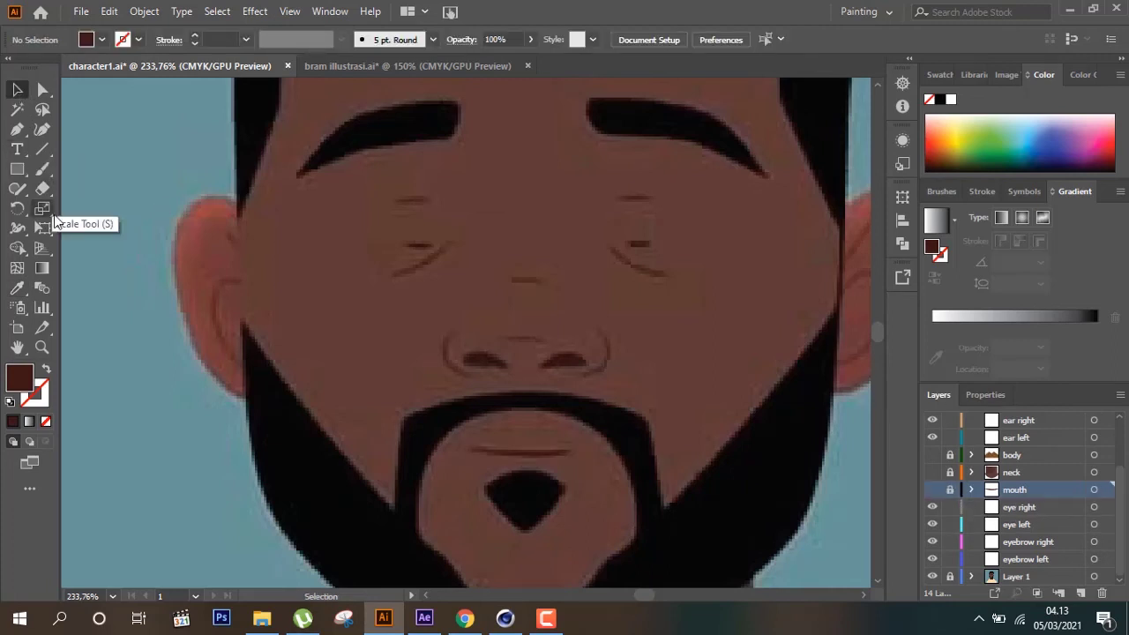
Draw the left ear outline, show the neck layer again, and eyedrop the skin gradient into the ear
left_click(1093, 507)
key("p")
left_click(243, 212)
left_click(182, 207)
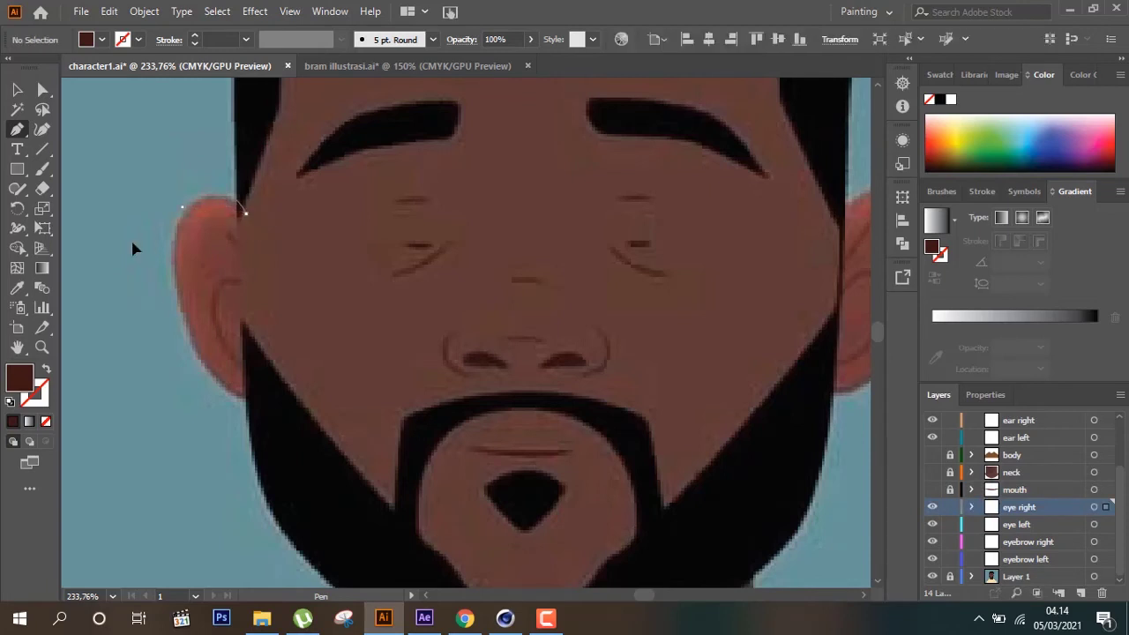
left_click(196, 353)
left_click(251, 397)
left_click(246, 213)
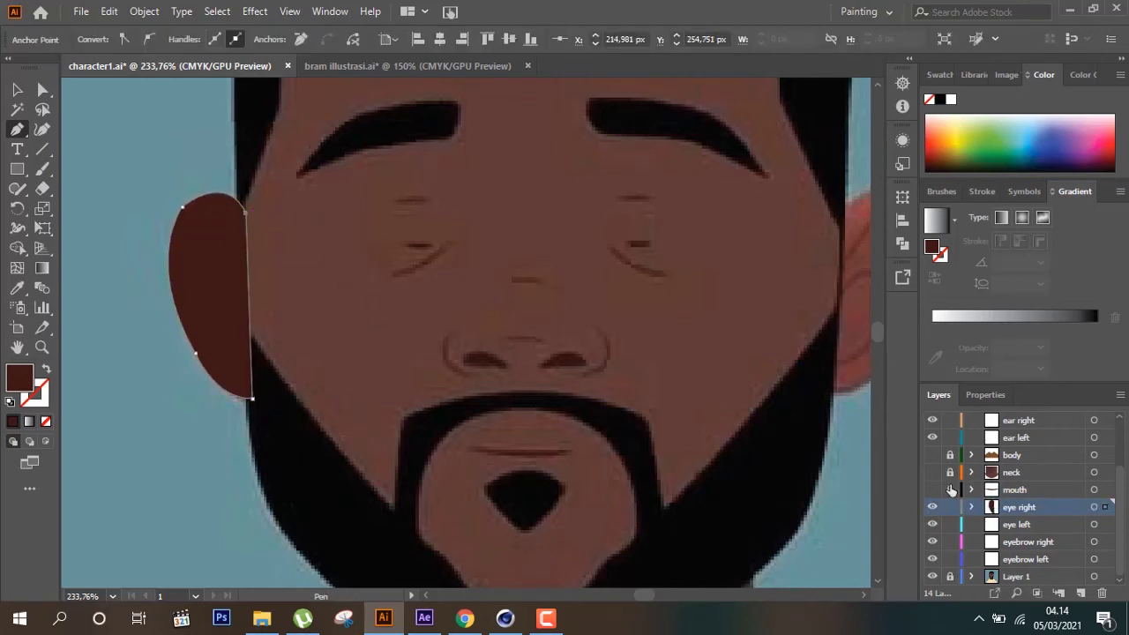
left_click(932, 472)
scroll(582, 393, "down", 3)
left_click(17, 288)
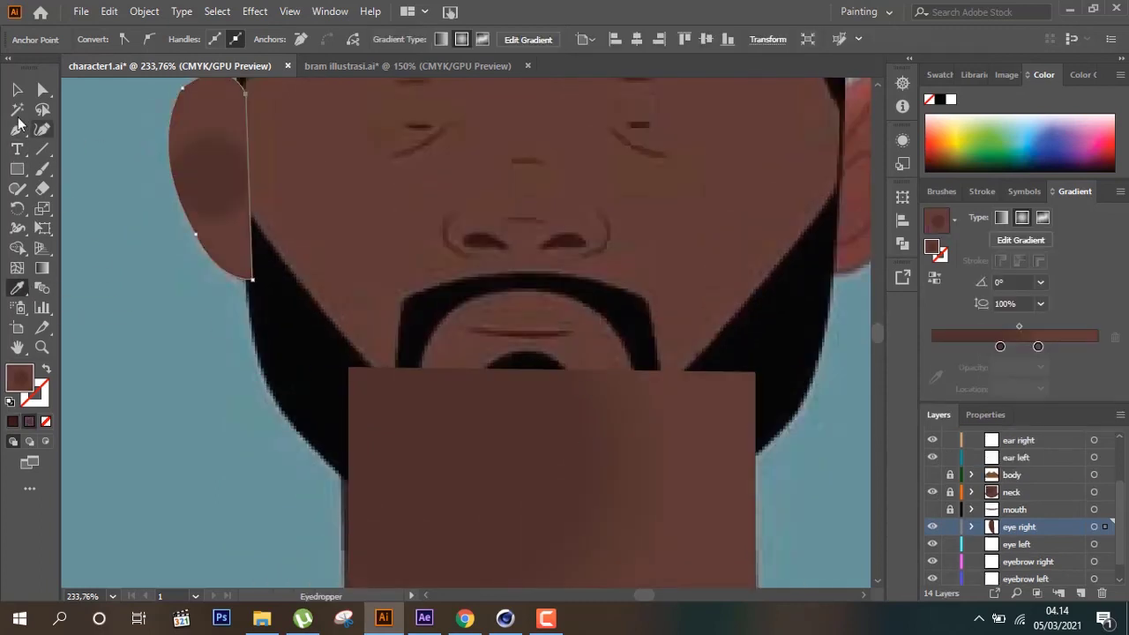
Lengthen the ear's gradient and angle it to −28.9° with the Gradient tool
key("g")
scroll(255, 256, "up", 2)
left_click_drag(296, 256, 353, 256)
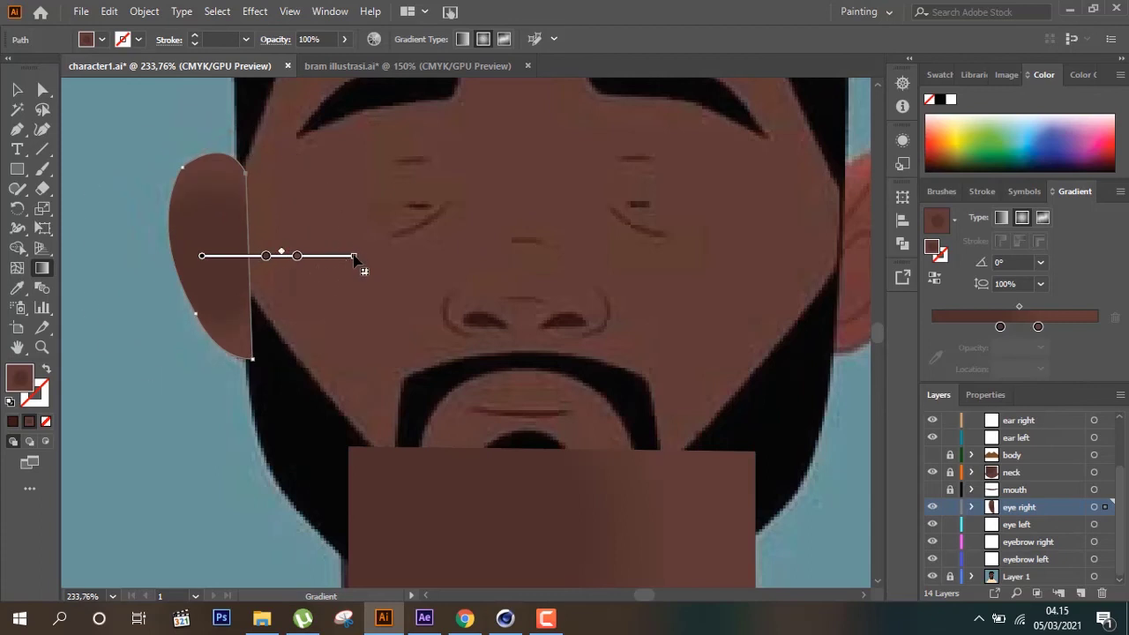
left_click_drag(353, 255, 327, 323)
key("v")
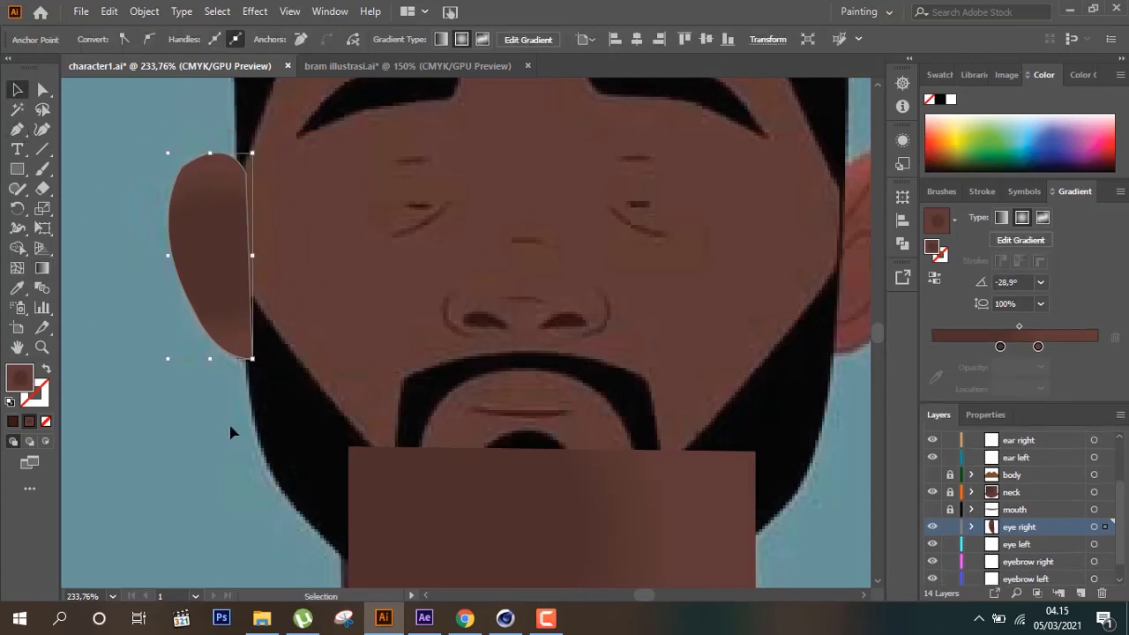
left_click(229, 432)
left_click_drag(268, 262, 187, 231)
Draw a diagonal detail line inside the ear with a 2 pt stroke in the ear's brown
key("p")
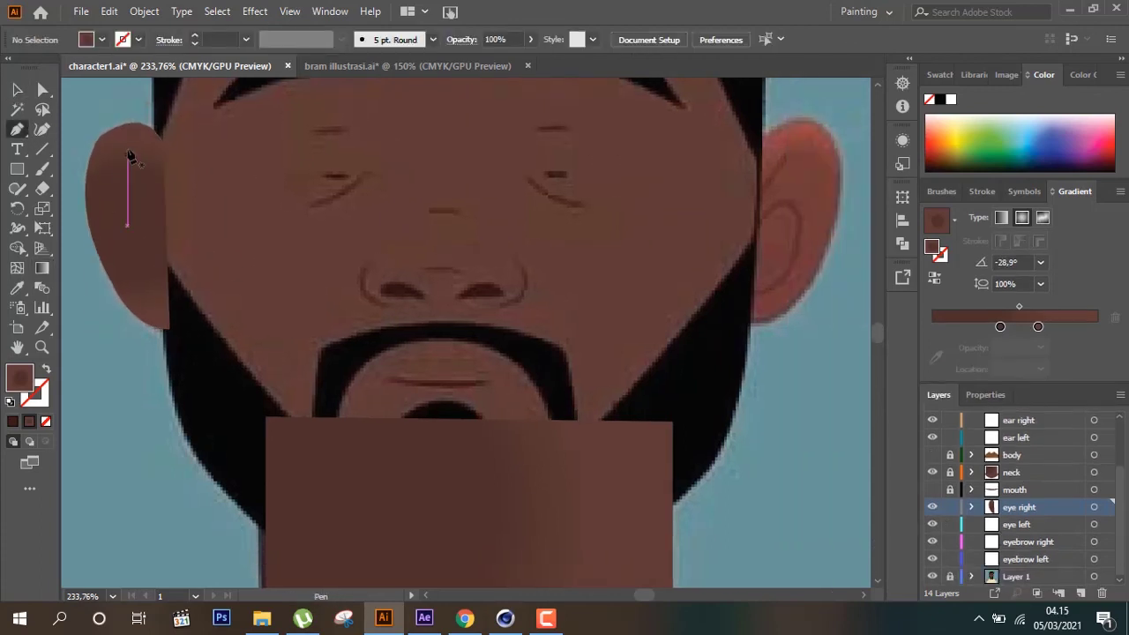
left_click(165, 188)
left_click(119, 148)
key("v")
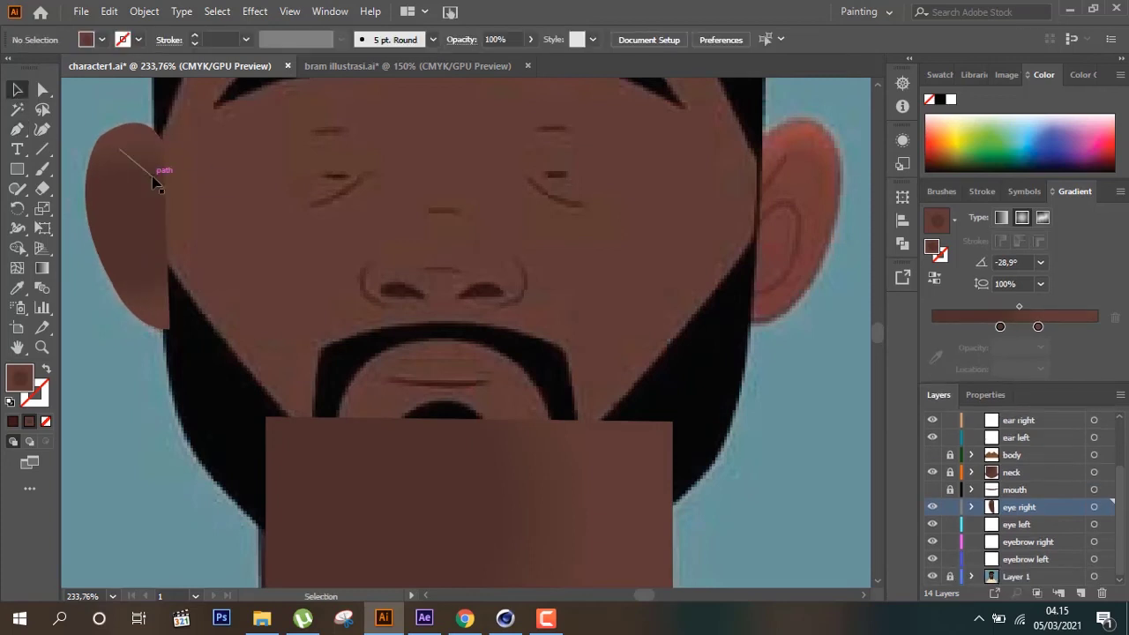
left_click(46, 370)
left_click(46, 369)
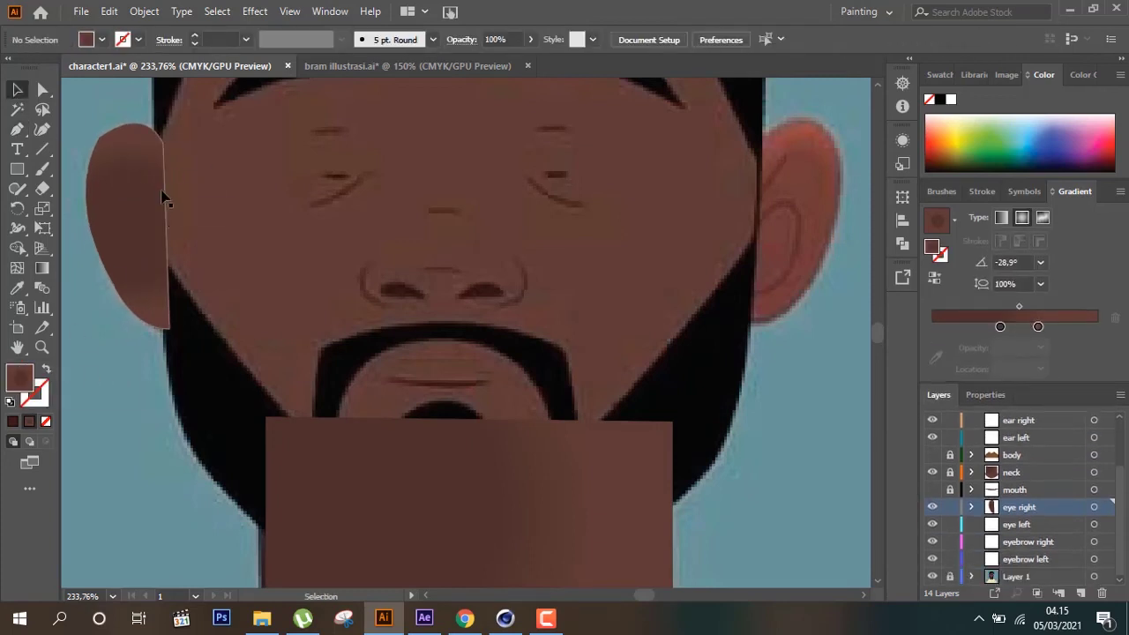
left_click(41, 388)
double_click(42, 388)
left_click(738, 202)
key("i")
left_click(776, 179)
key("v")
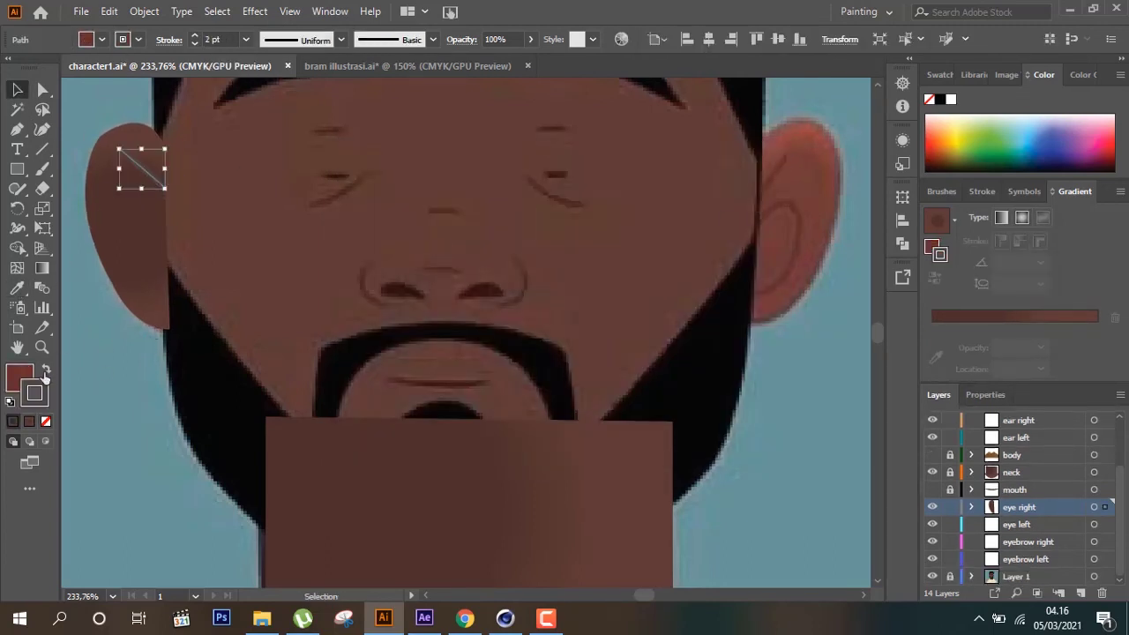
Draw a curved inner-ear fold shape inside the left ear with fill and stroke swapped
key("shift+x")
key("p")
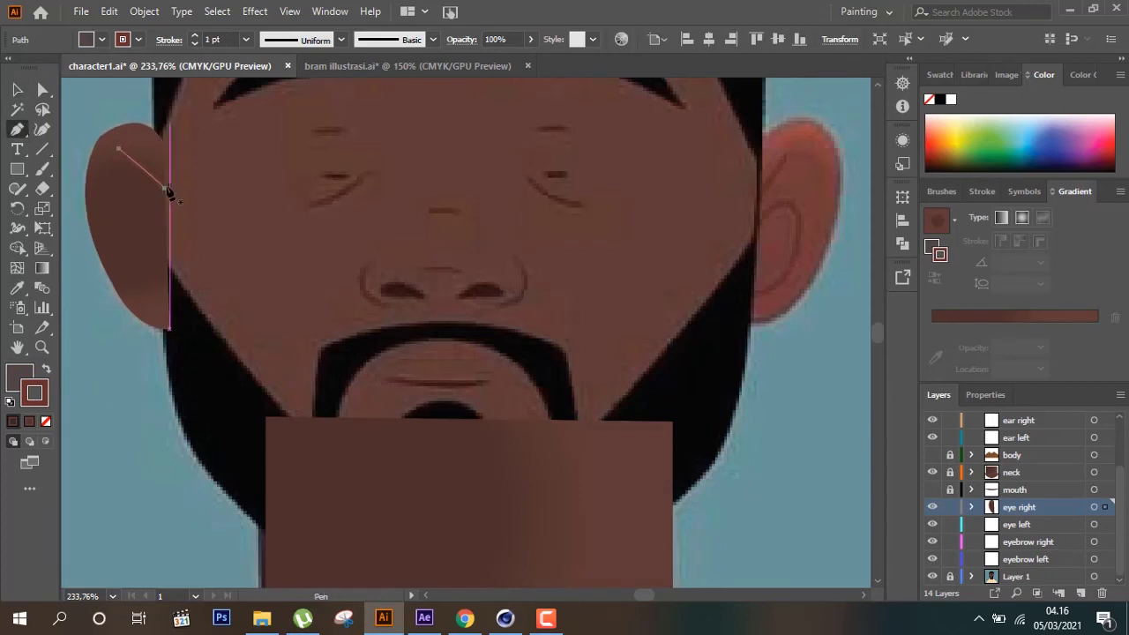
left_click(115, 332, "ctrl")
left_click(119, 150)
left_click_drag(118, 221, 121, 228)
left_click_drag(169, 281, 216, 278)
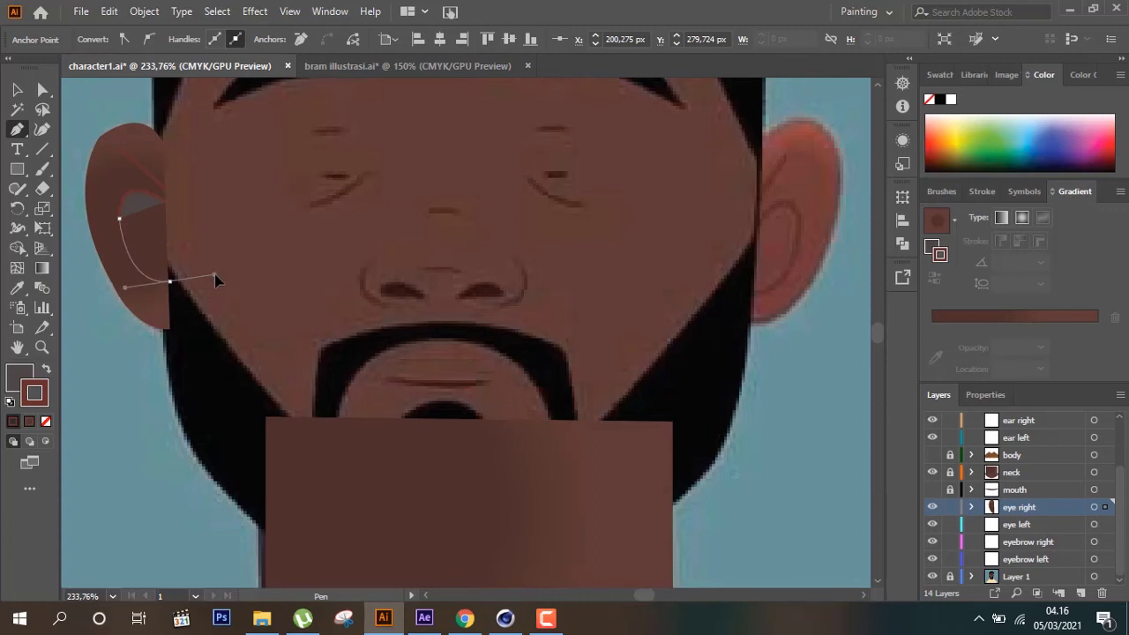
left_click(116, 146)
key("v")
Set the inner-ear fill to None, then move the grouped left ear pieces to the face centre
left_click(46, 420)
left_click(128, 385)
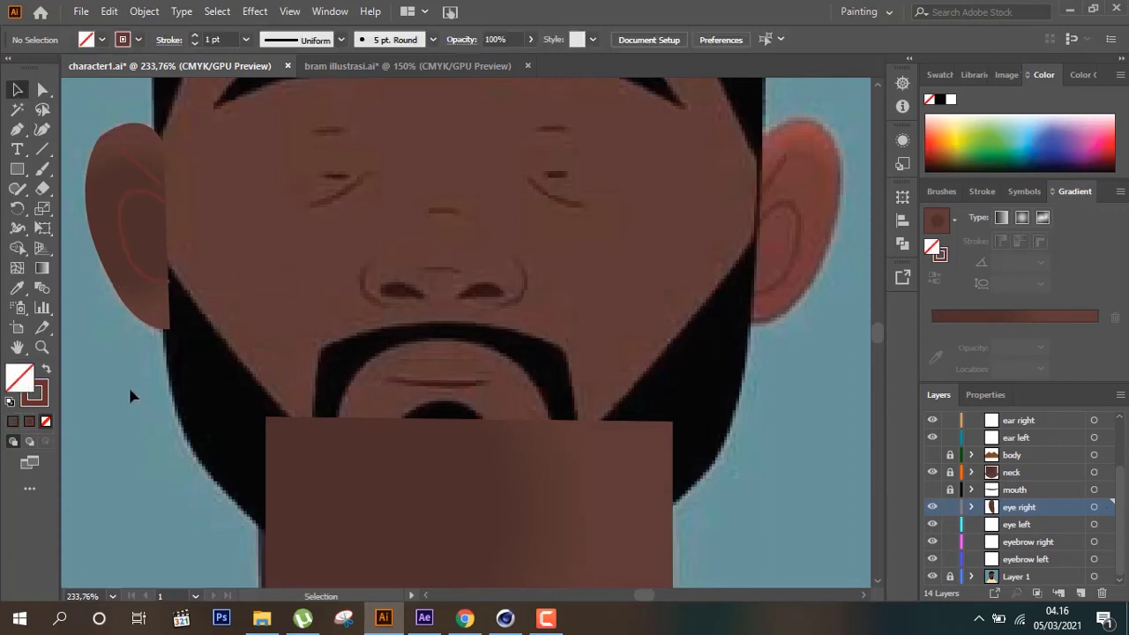
left_click(1095, 509)
left_click_drag(164, 276, 432, 276)
Reflect a copy of the left ear, fold lines included, and position it as the right ear
right_click(416, 248)
mouse_move(466, 432)
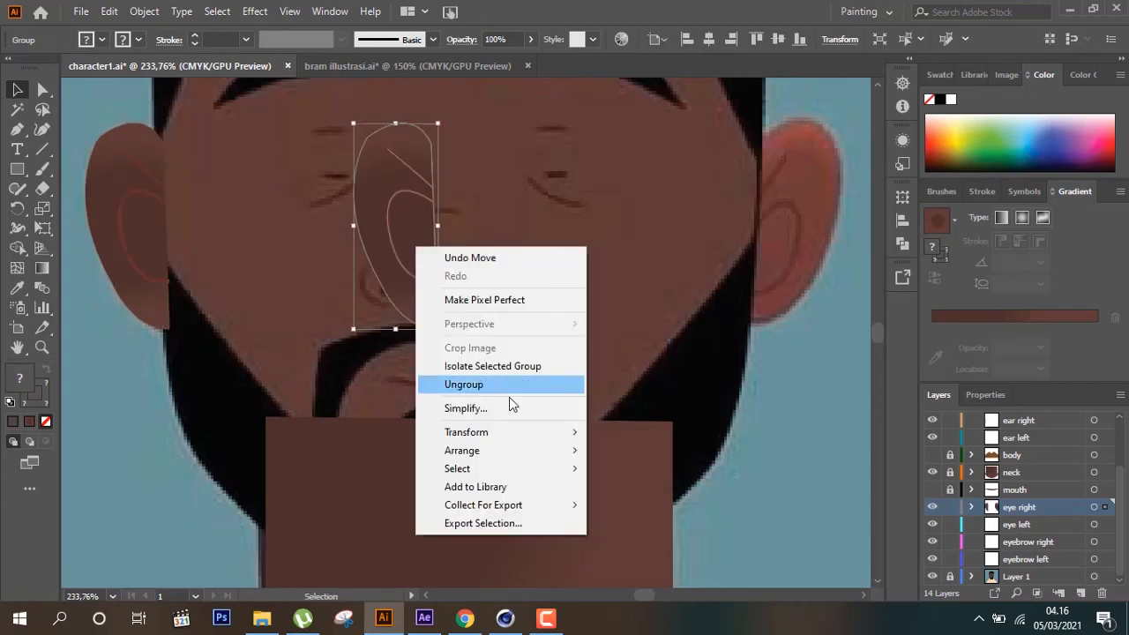
left_click(629, 492)
left_click(583, 410)
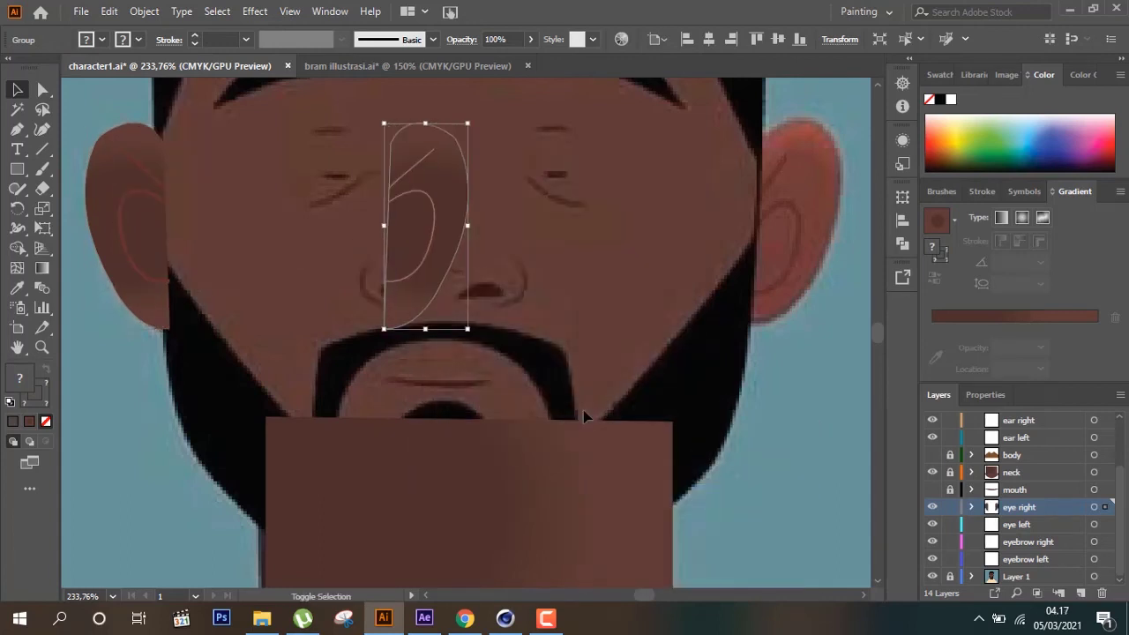
key("shift+Right")
key("shift+Right")
key("shift+Right")
key("Left")
key("Left")
left_click(578, 496)
Lock the ear right and ear left layers in the Layers panel
scroll(751, 267, "up", 5)
scroll(751, 268, "down", 3)
left_click(1093, 524)
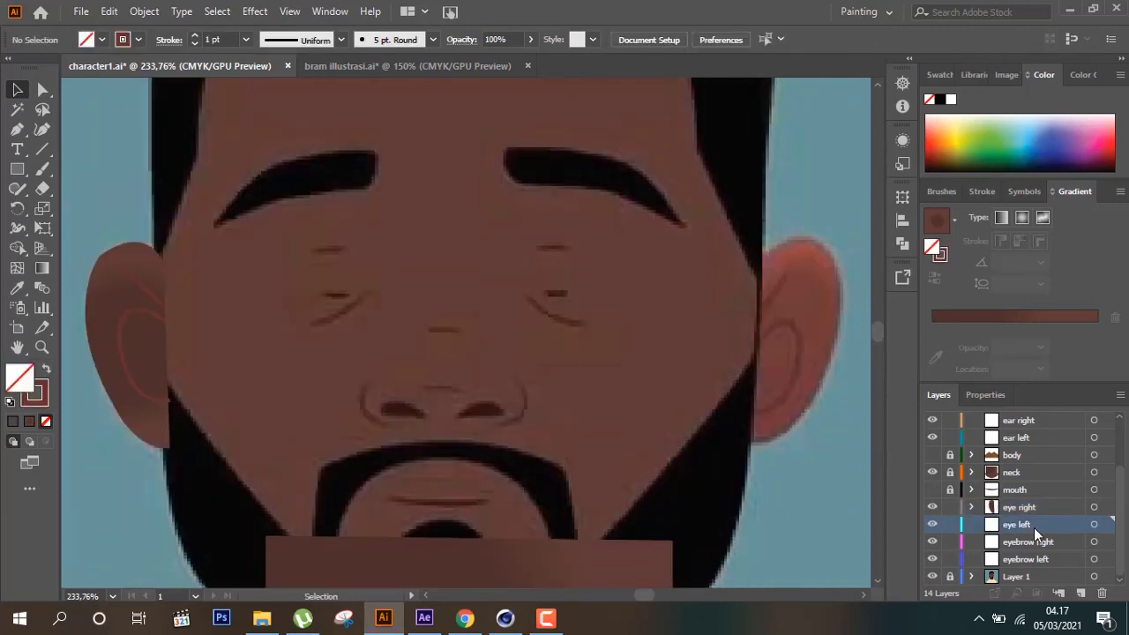
left_click(799, 502)
scroll(799, 502, "down", 2)
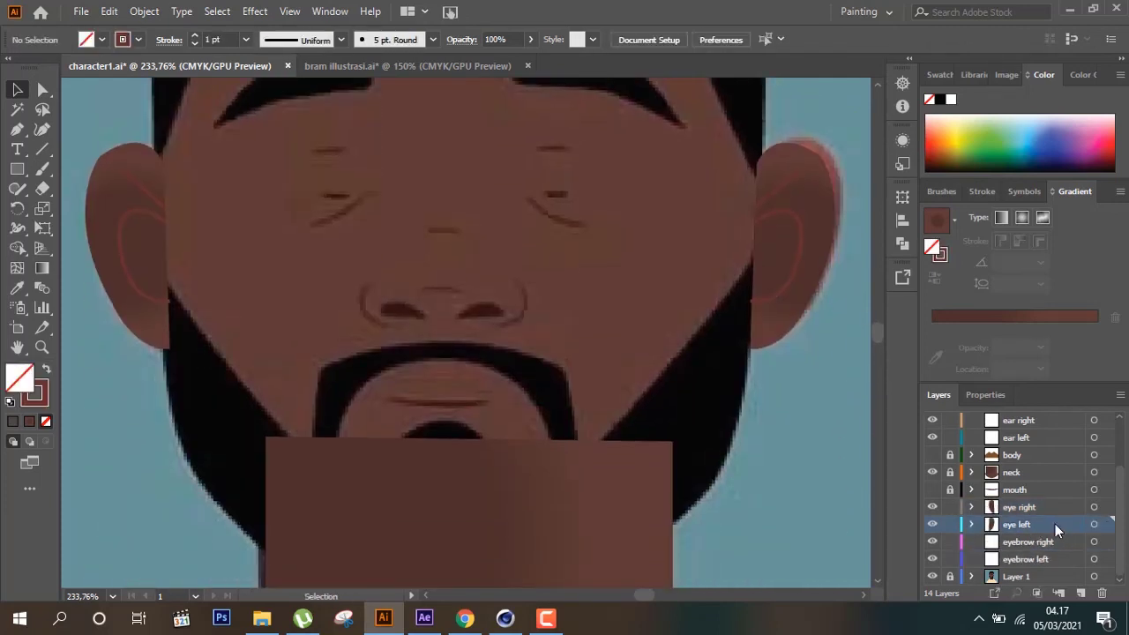
left_click(1061, 437)
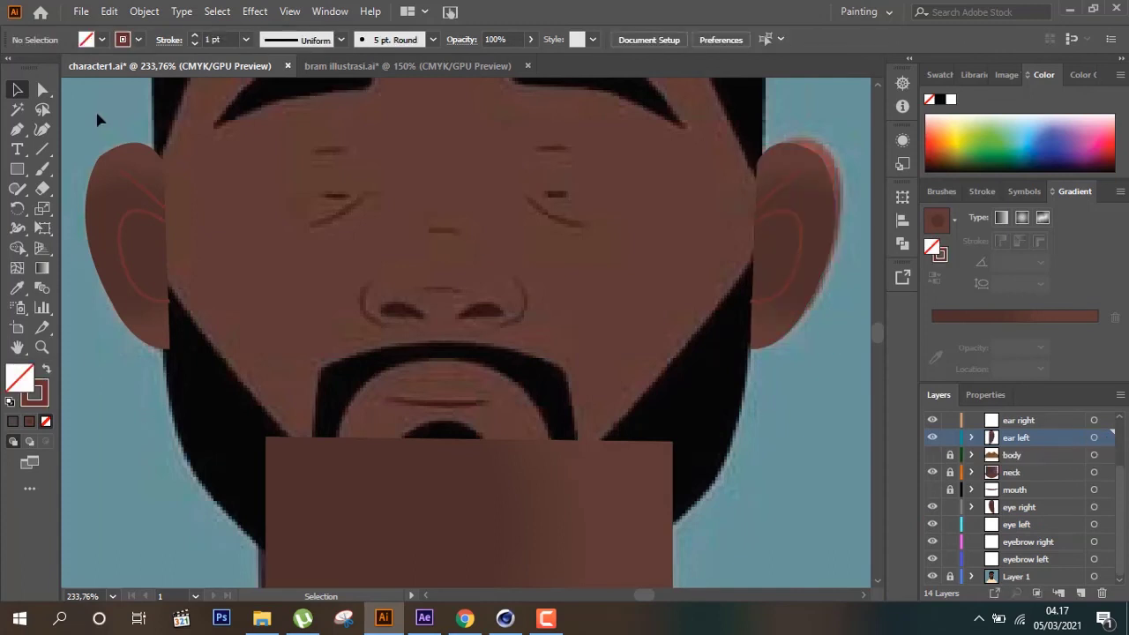
left_click(1019, 508)
left_click(1019, 423)
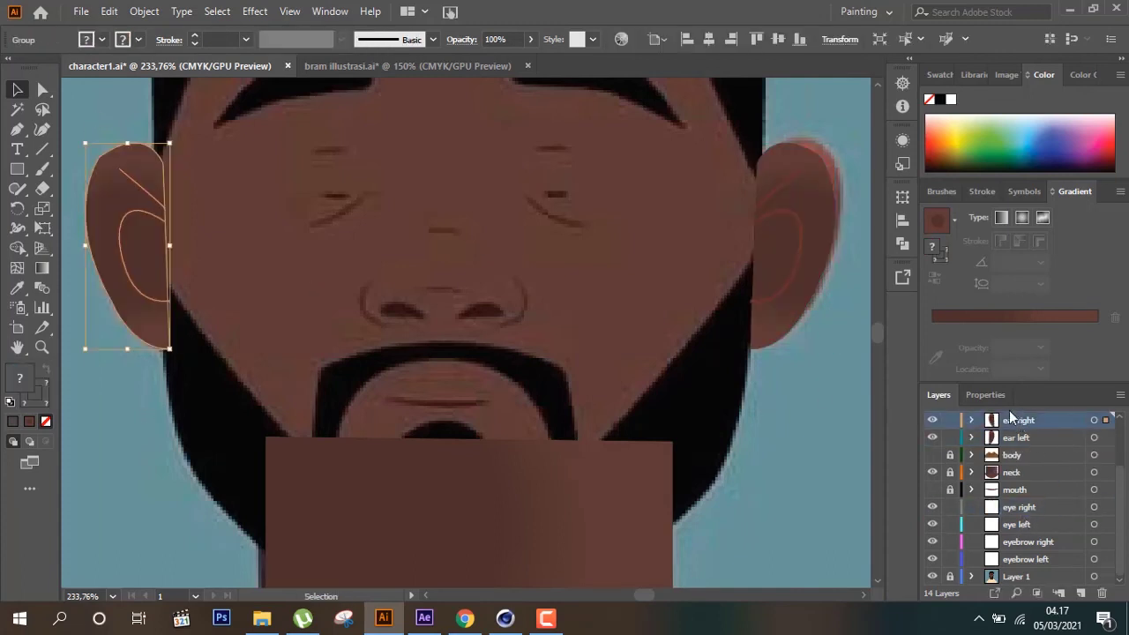
left_click_drag(932, 422, 932, 473)
scroll(785, 414, "down", 2)
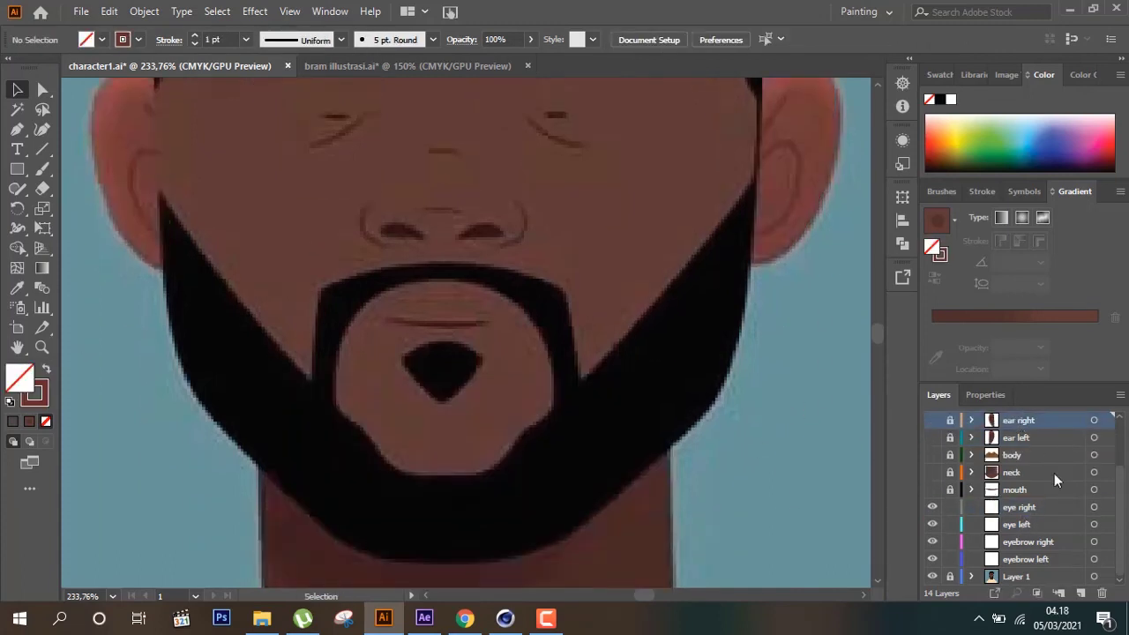
Draw the first nostril shape on the nose layer and fill it dark brown
scroll(1054, 508, "up", 4)
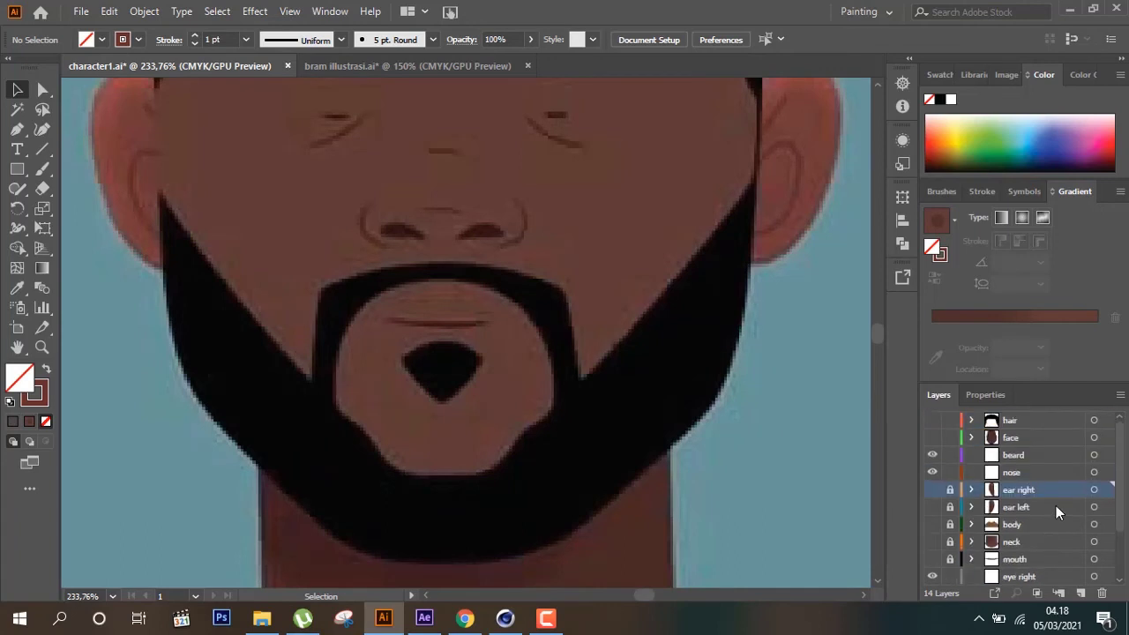
scroll(1055, 507, "down", 4)
scroll(1038, 474, "up", 4)
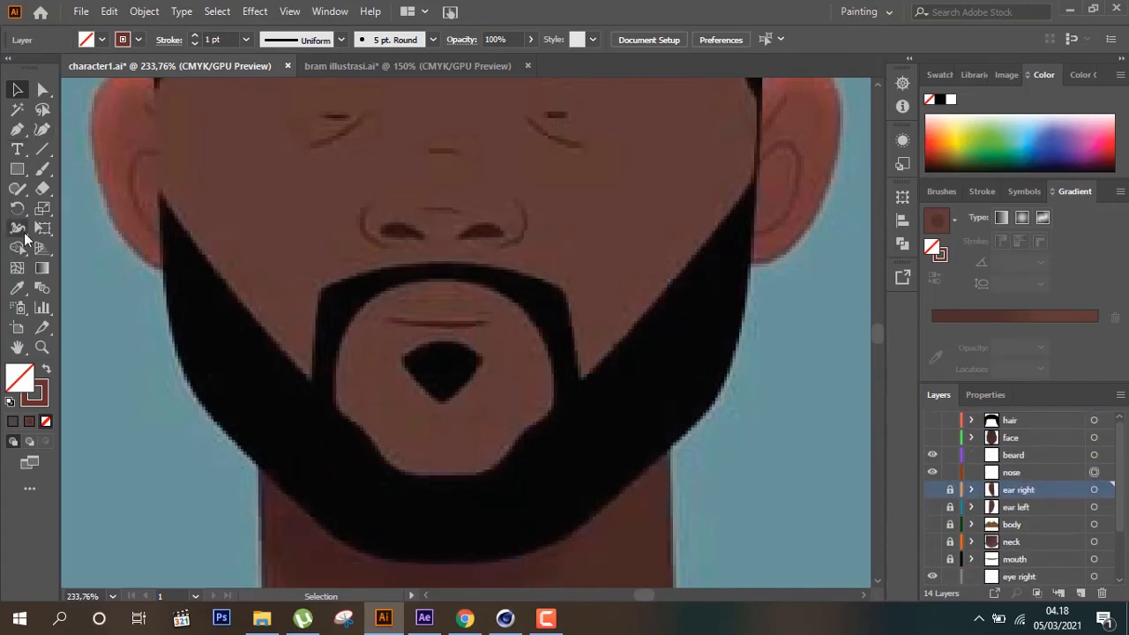
left_click(18, 129)
left_click(1088, 474)
left_click(458, 238)
left_click_drag(501, 234, 522, 251)
left_click(18, 287)
left_click(401, 231)
Position the nostril under the nose and reflect it for the other side
key("v")
left_click_drag(509, 227, 392, 227)
right_click(379, 228)
left_click(591, 416)
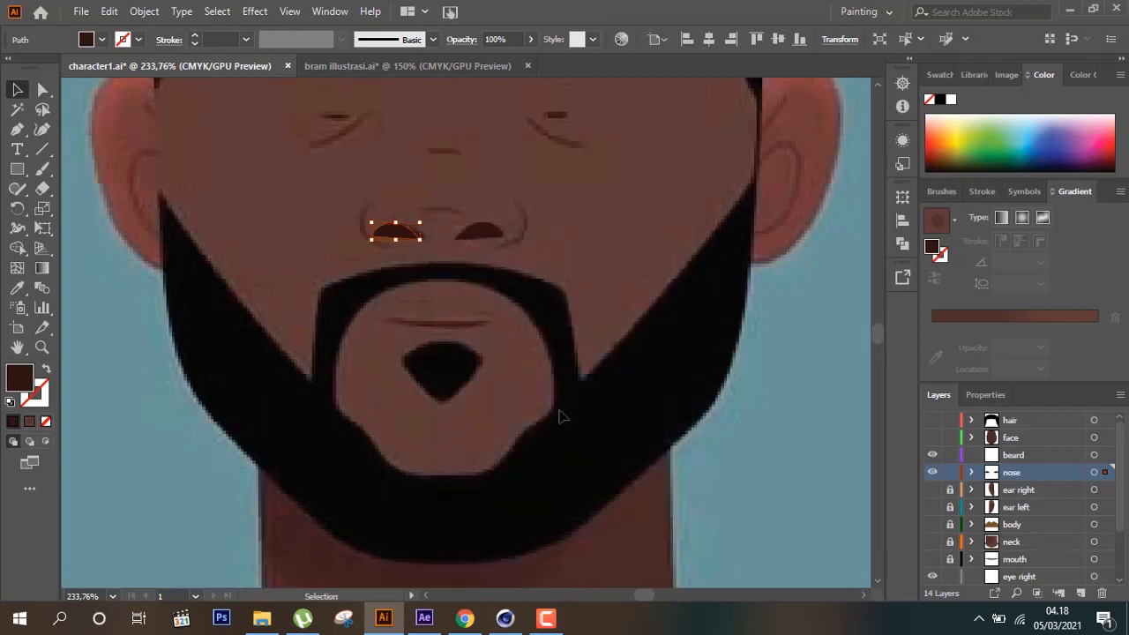
Draw the curved outlines for both nostrils
key("p")
left_click(518, 197)
mouse_move(510, 247)
left_mouse_down()
mouse_move(37, 290)
mouse_move(52, 365)
left_mouse_up()
key("v")
scroll(96, 305, "up", 2)
key("p")
left_click_drag(381, 323, 423, 323)
key("v")
left_click(115, 494)
Add a curve along the bottom of the nose and a short bridge line above the nostrils
key("p")
left_click(419, 289)
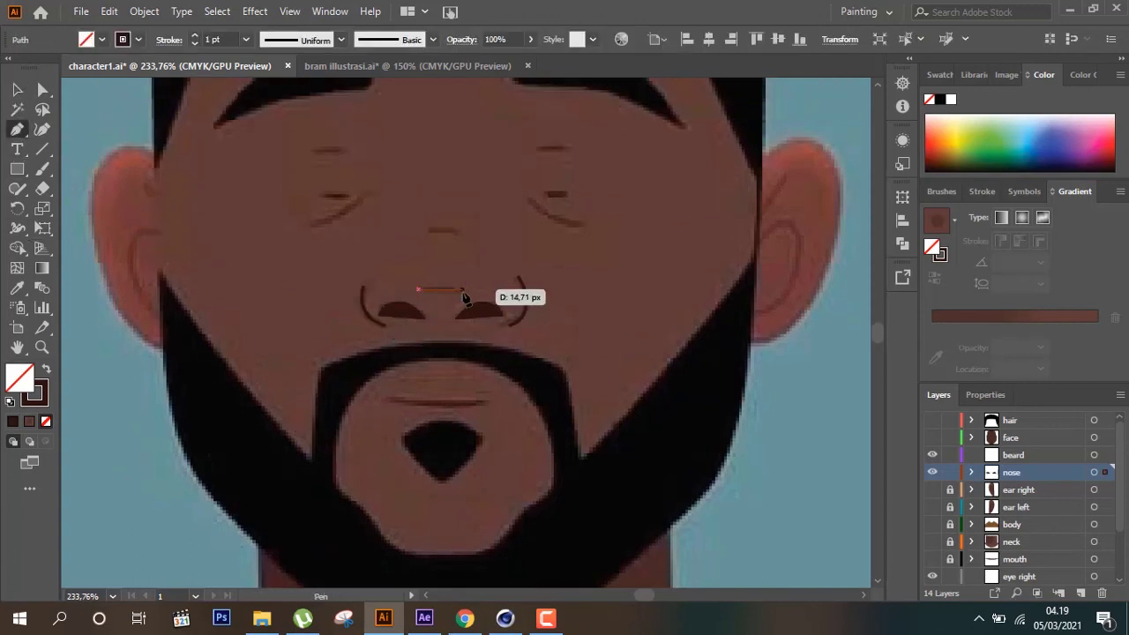
left_click_drag(485, 302, 19, 100)
key("Escape")
scroll(119, 390, "up", 2)
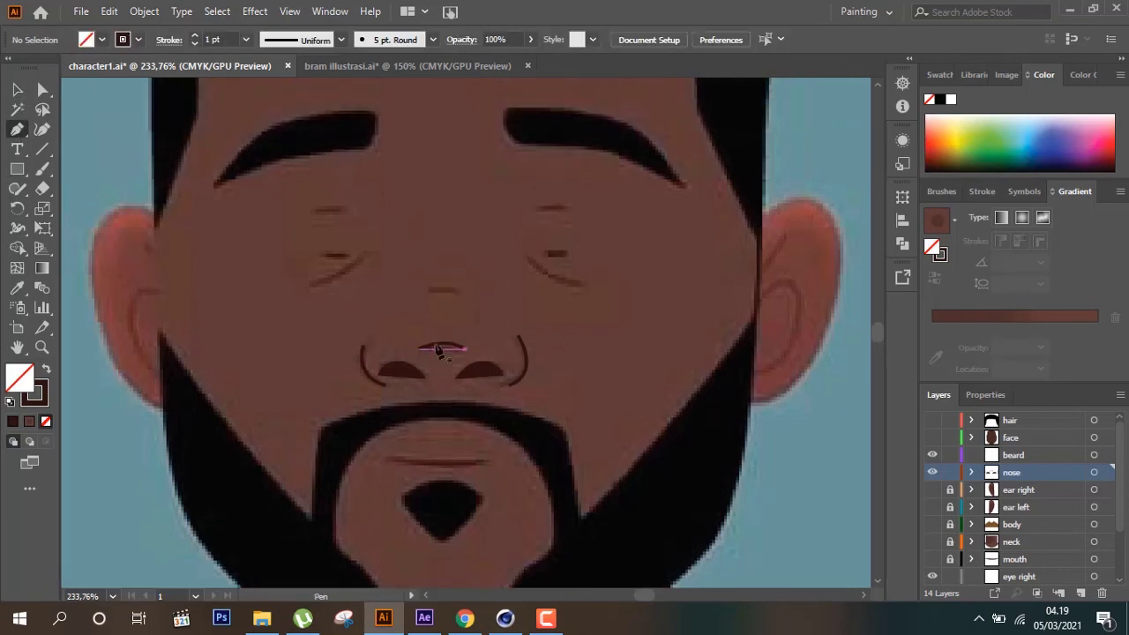
left_click(426, 294)
left_click_drag(468, 296, 484, 315)
key("v")
left_click(120, 448)
scroll(121, 448, "down", 3)
Lock the nose layer, make beard the working layer, and save character1.ai
left_click(949, 472)
left_click(1043, 453)
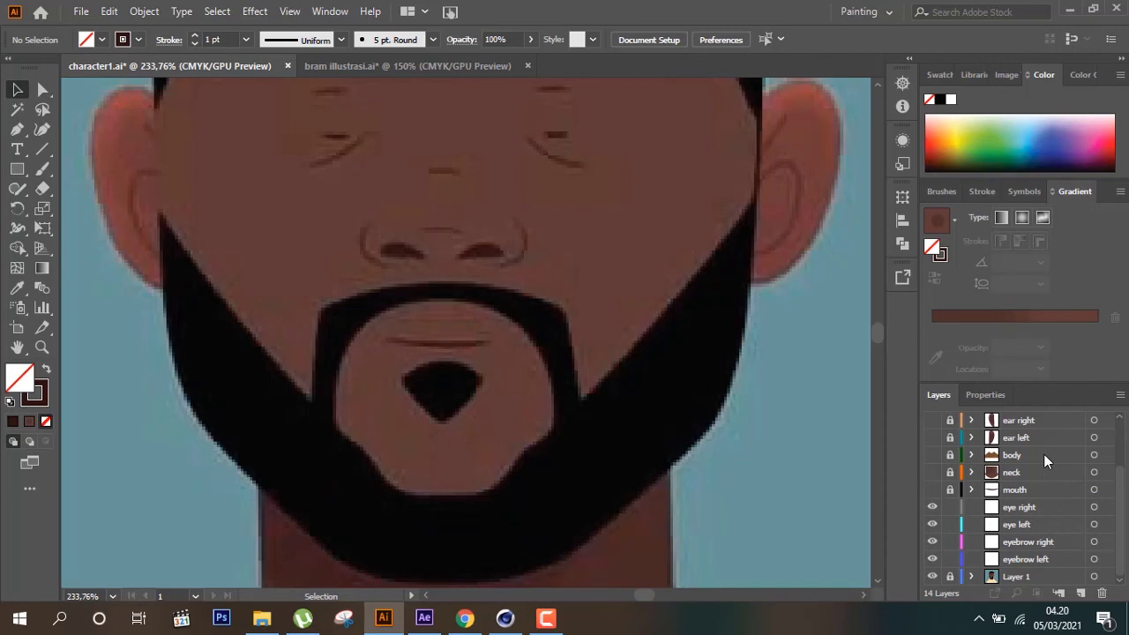
left_click(80, 11)
key("Escape")
left_click(18, 129)
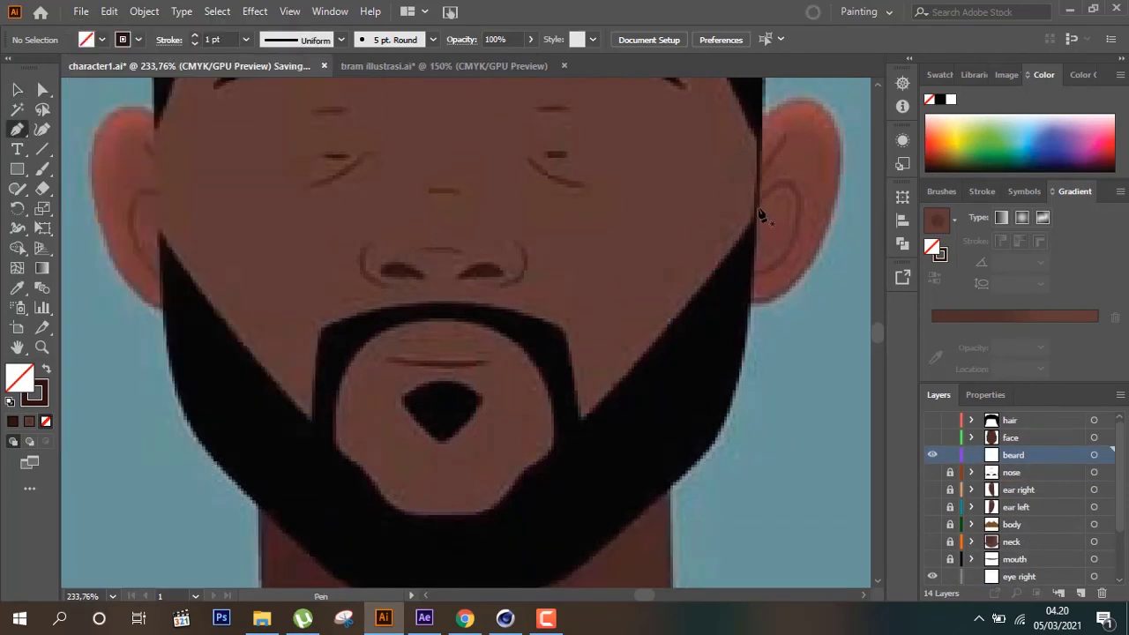
Trace the beard edge from the right face edge down the right jaw, across the chin, and up the left jaw
left_click(759, 197)
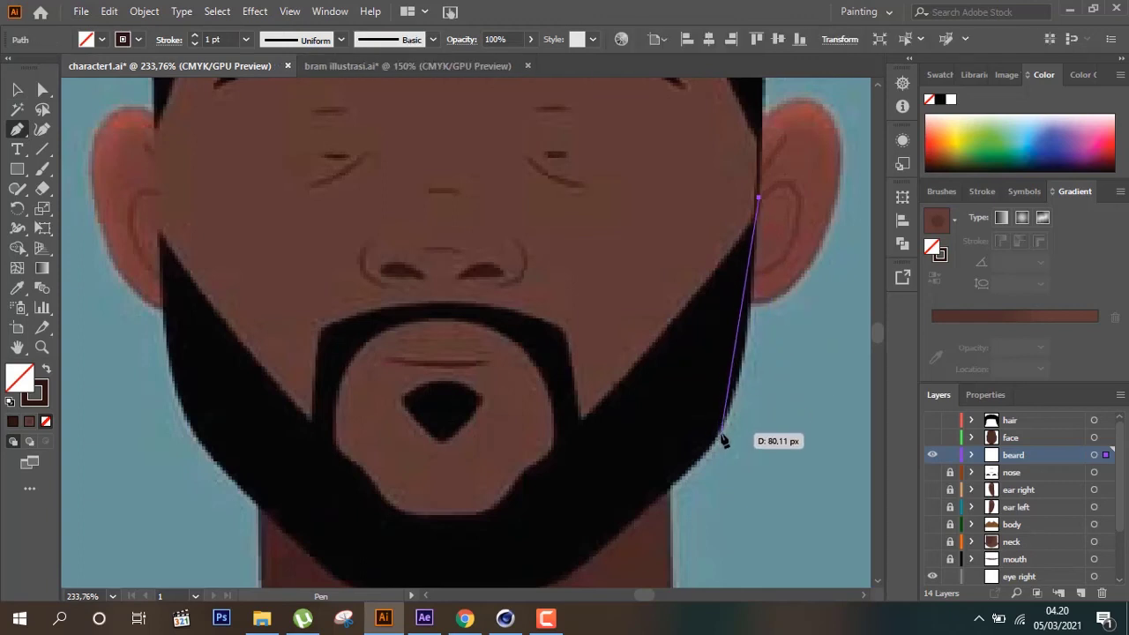
left_click_drag(721, 433, 692, 474)
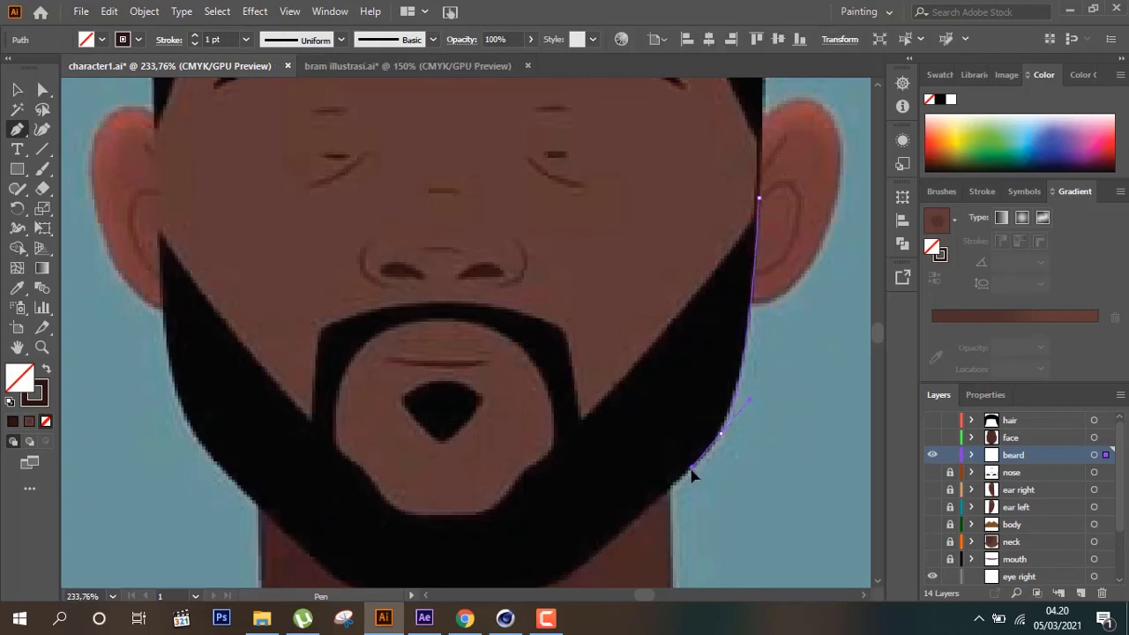
scroll(696, 471, "down", 2)
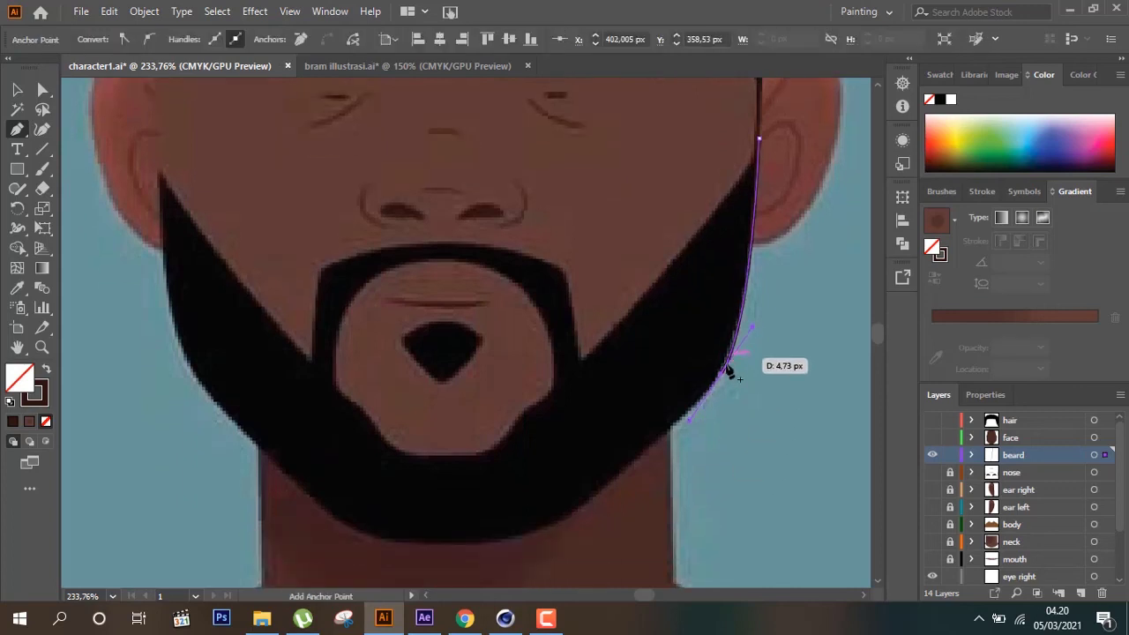
left_click_drag(721, 376, 630, 474)
left_click_drag(553, 524, 496, 554)
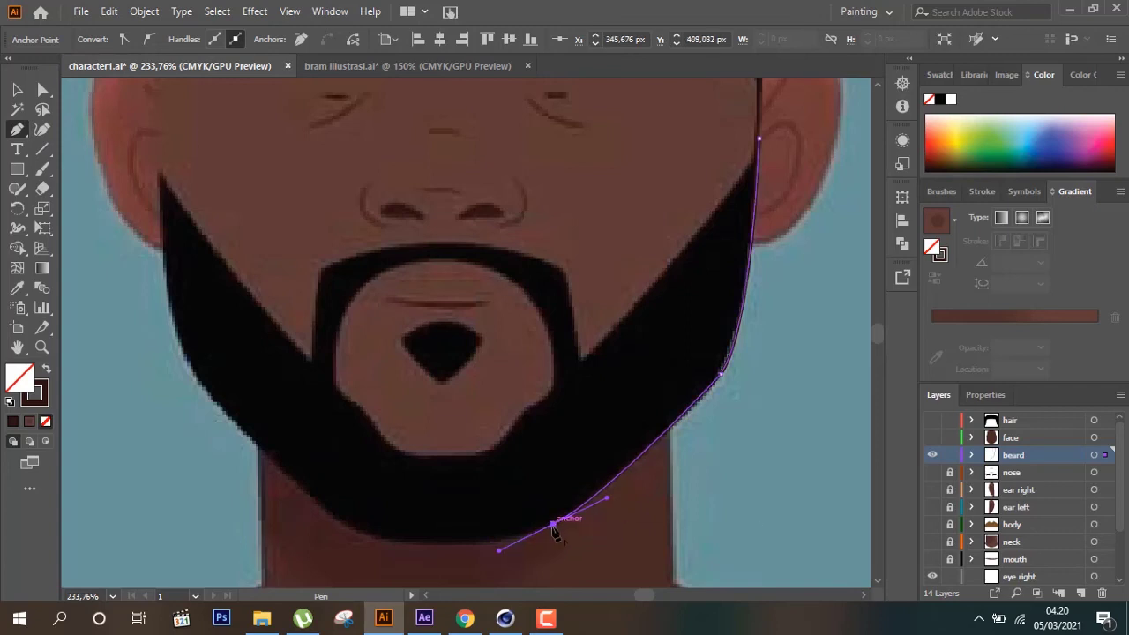
mouse_move(551, 525)
left_mouse_down()
mouse_move(351, 533)
mouse_move(270, 481)
left_mouse_up()
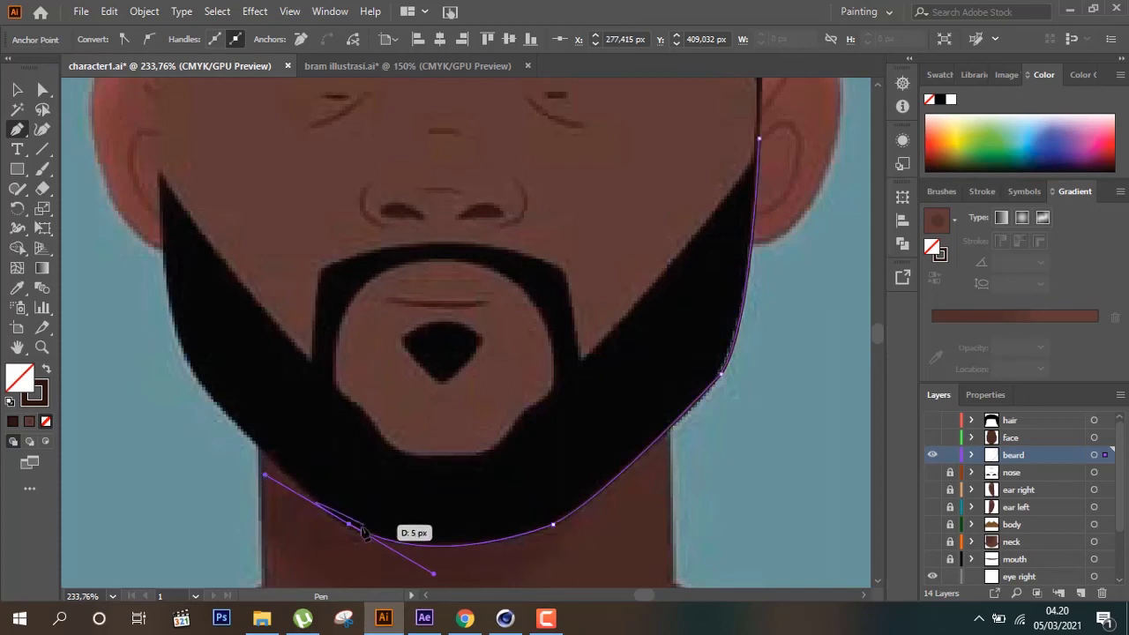
left_click(349, 524)
mouse_move(184, 357)
left_mouse_down()
mouse_move(195, 326)
mouse_move(167, 301)
left_mouse_up()
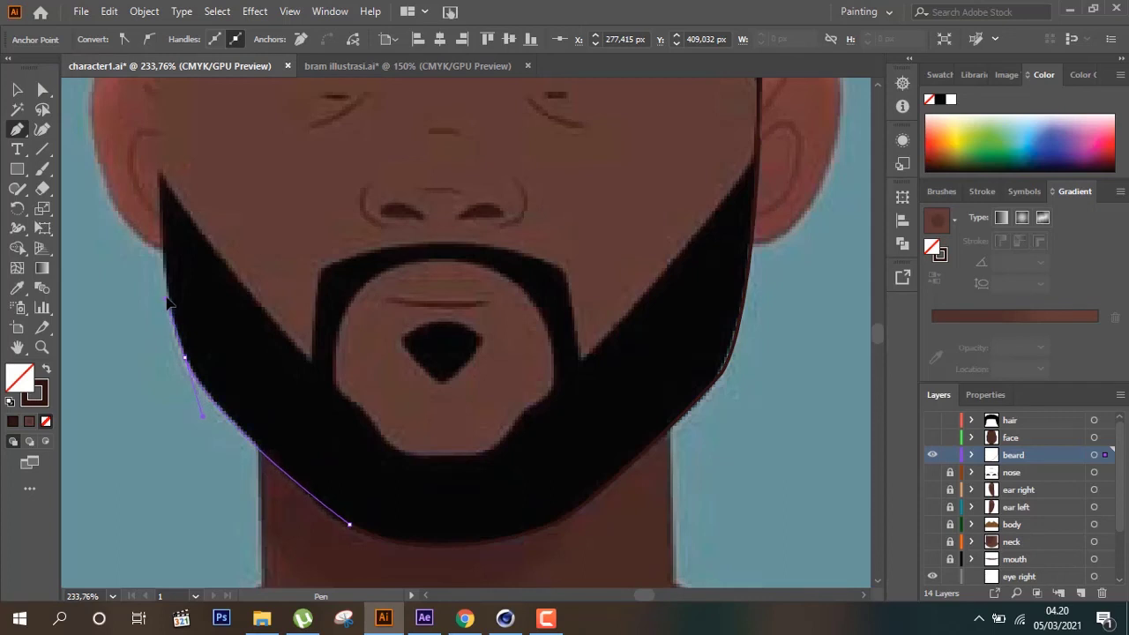
left_click(185, 357)
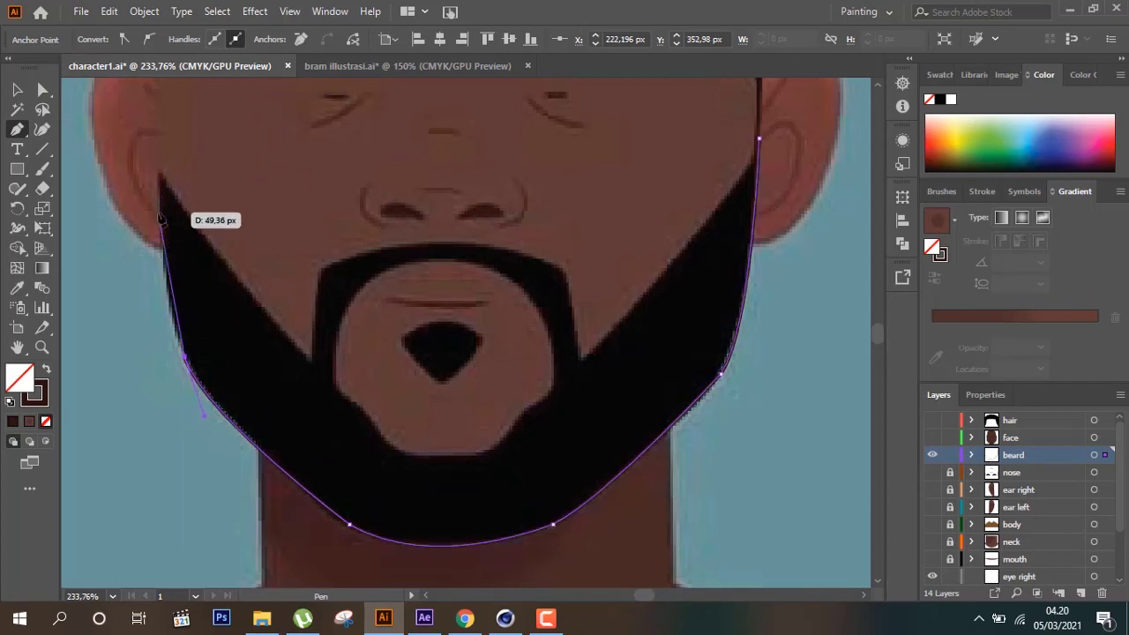
scroll(172, 168, "up", 5)
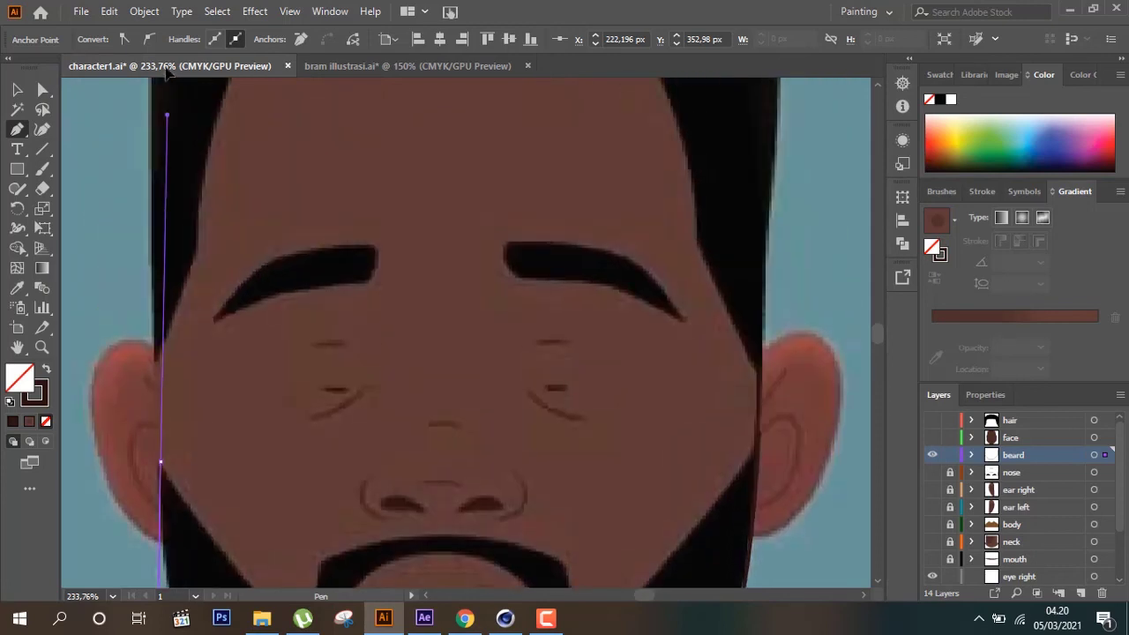
scroll(152, 219, "up", 5)
mouse_move(152, 219)
left_mouse_down()
mouse_move(205, 176)
mouse_move(160, 279)
left_mouse_up()
scroll(202, 221, "down", 5)
scroll(202, 182, "down", 3)
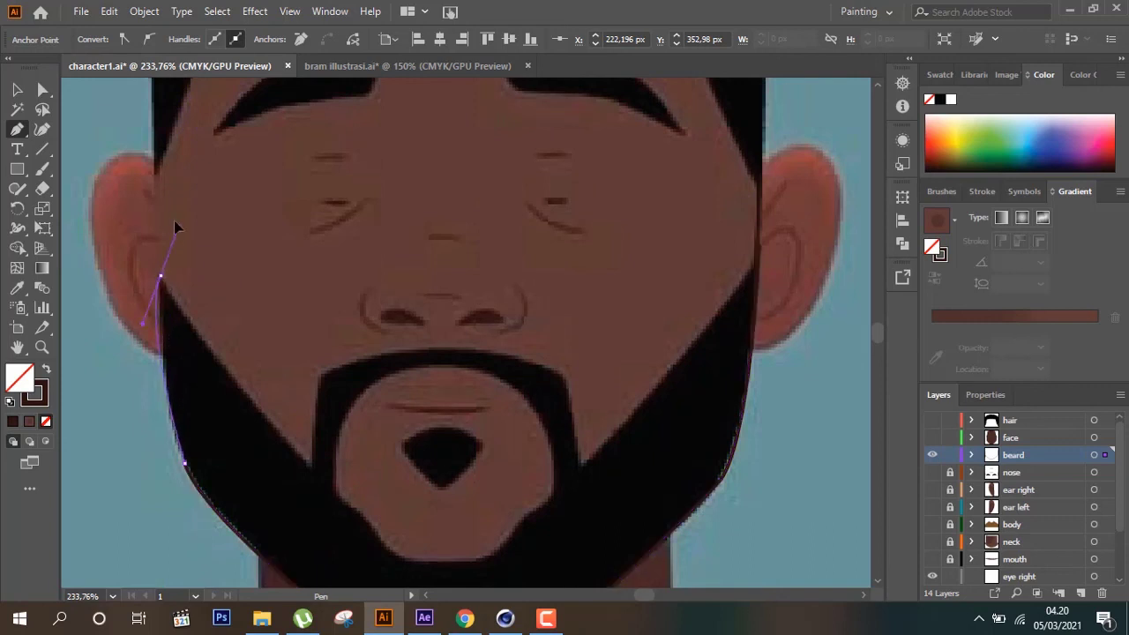
Continue the outline from the left sideburn around the goatee and mustache, closing at the start
left_click_drag(167, 172, 168, 177)
scroll(168, 185, "down", 3)
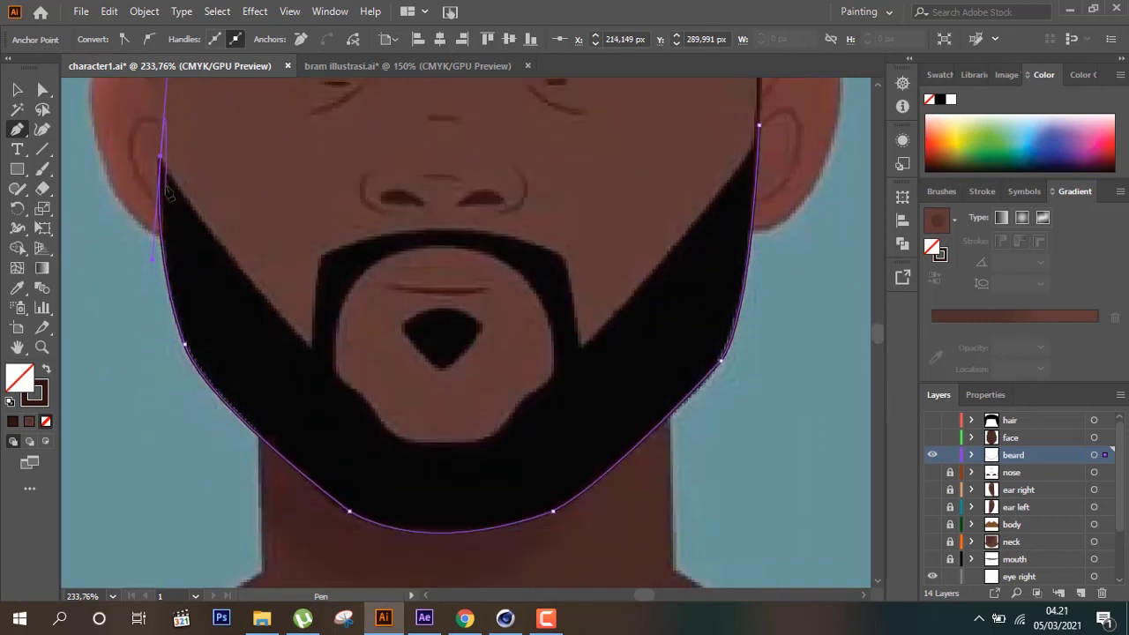
mouse_move(287, 334)
left_mouse_down()
mouse_move(459, 329)
mouse_move(313, 352)
left_mouse_up()
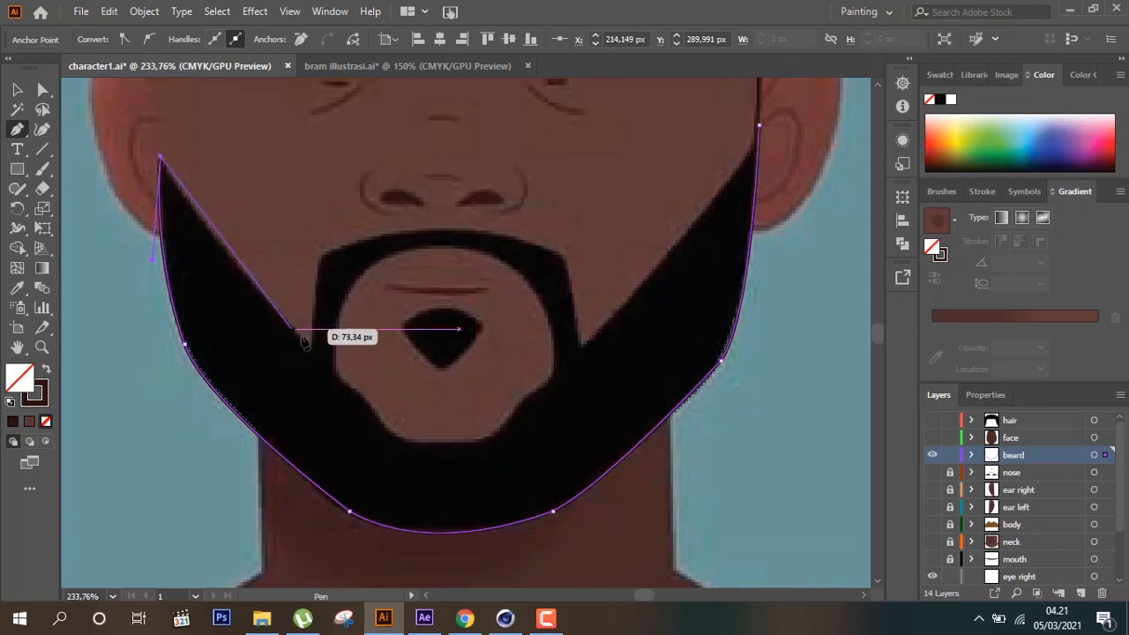
left_click_drag(313, 353, 315, 352)
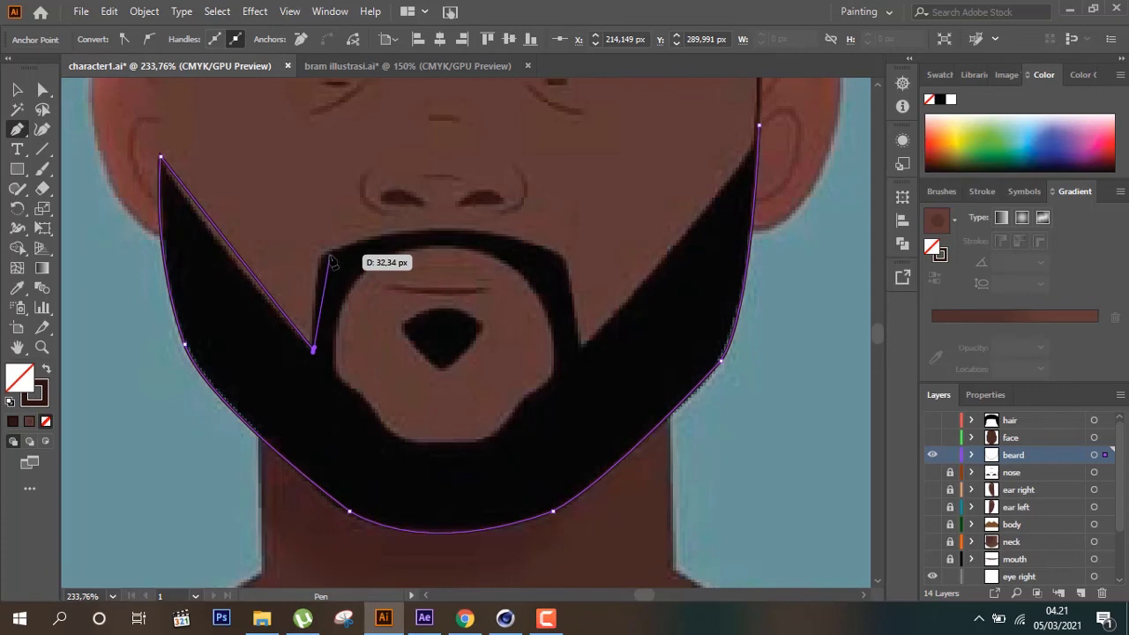
left_click_drag(334, 247, 370, 235)
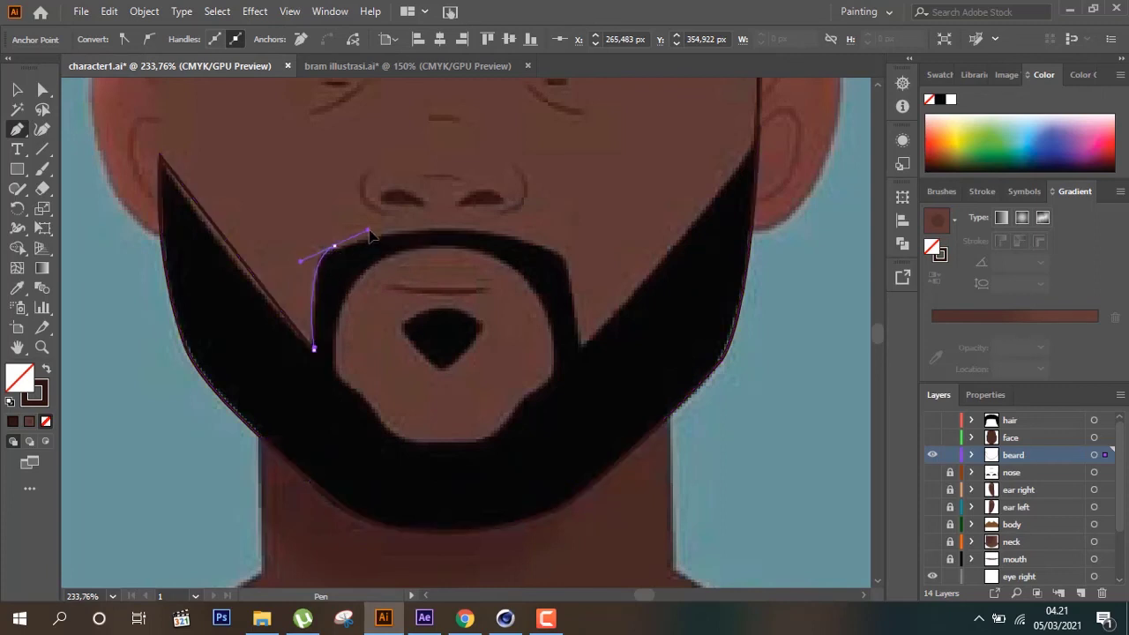
left_click(334, 246)
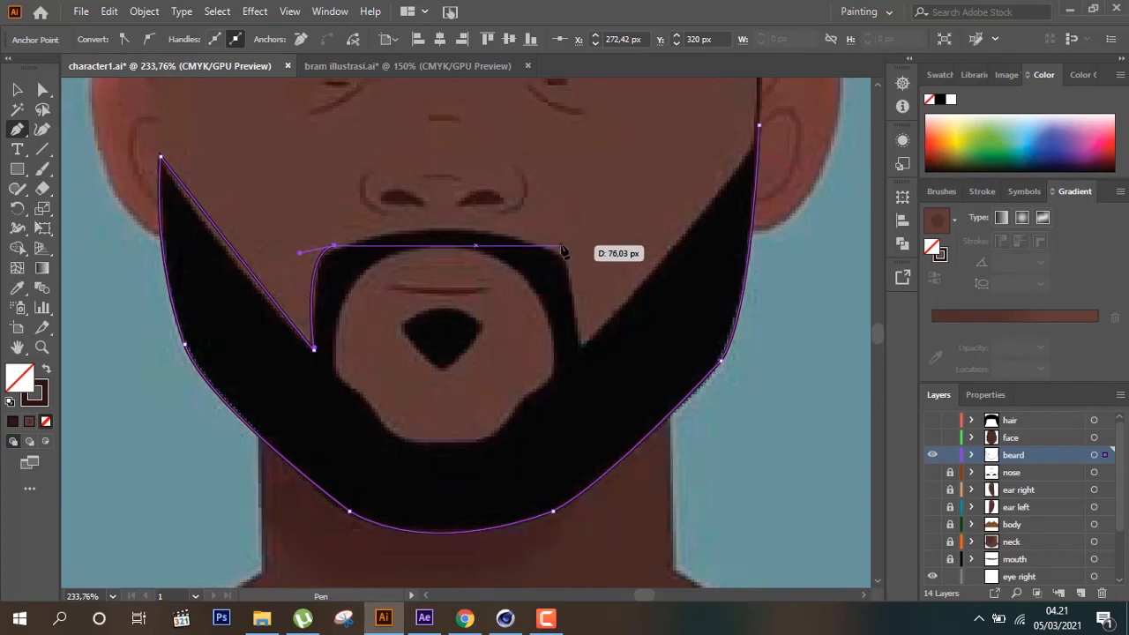
left_click_drag(562, 247, 685, 292)
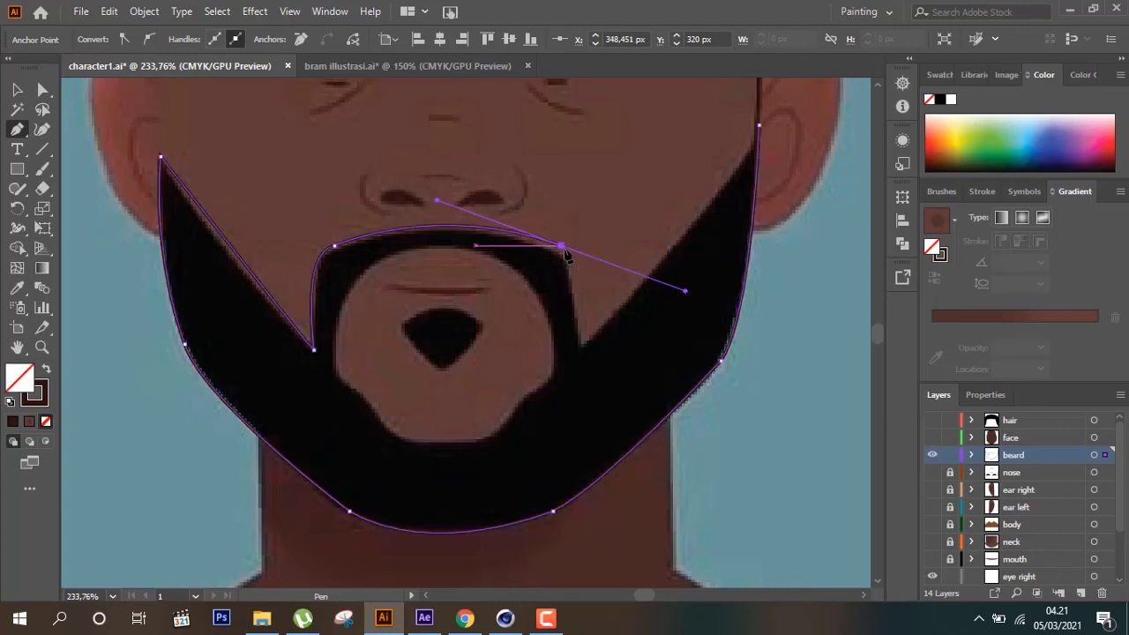
left_click(563, 248)
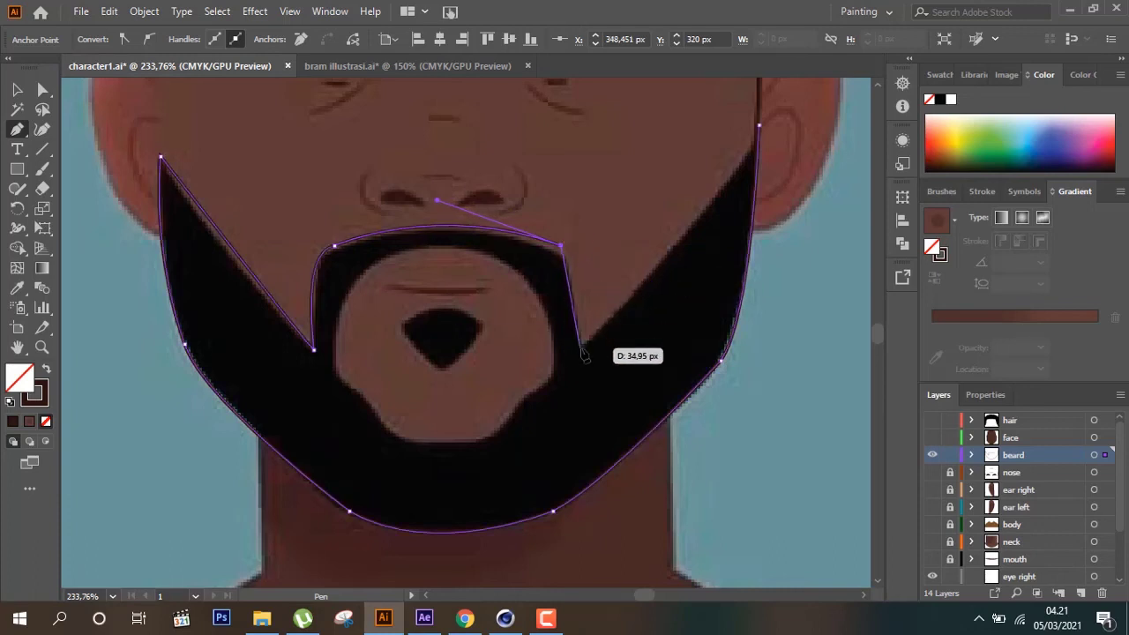
mouse_move(582, 349)
left_mouse_down()
mouse_move(587, 414)
mouse_move(745, 164)
left_mouse_up()
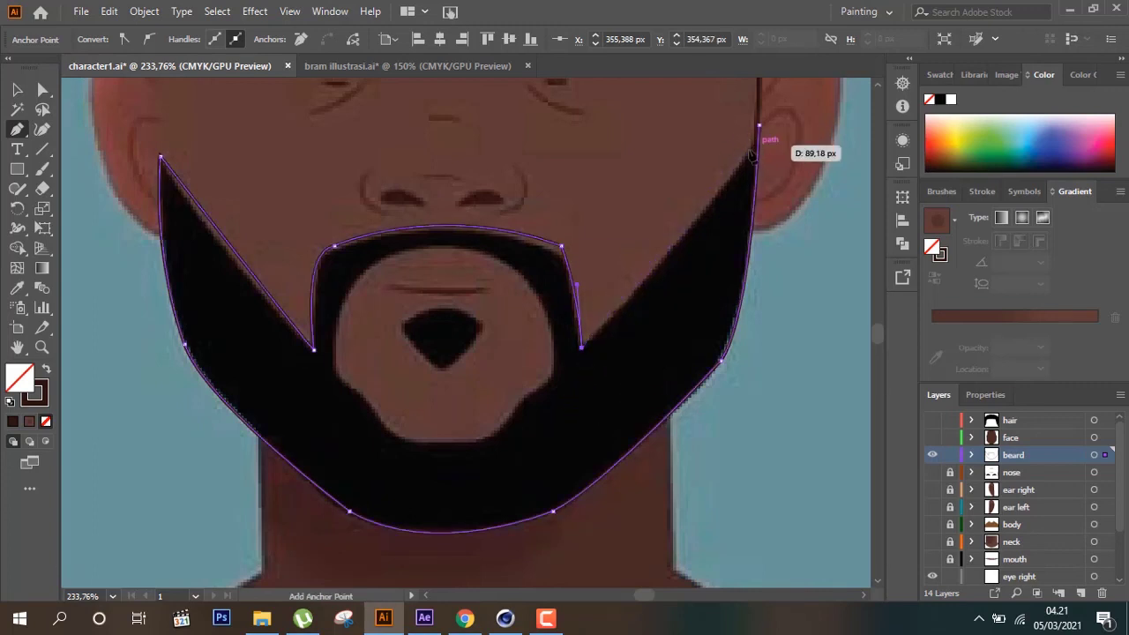
left_click_drag(745, 161, 758, 127)
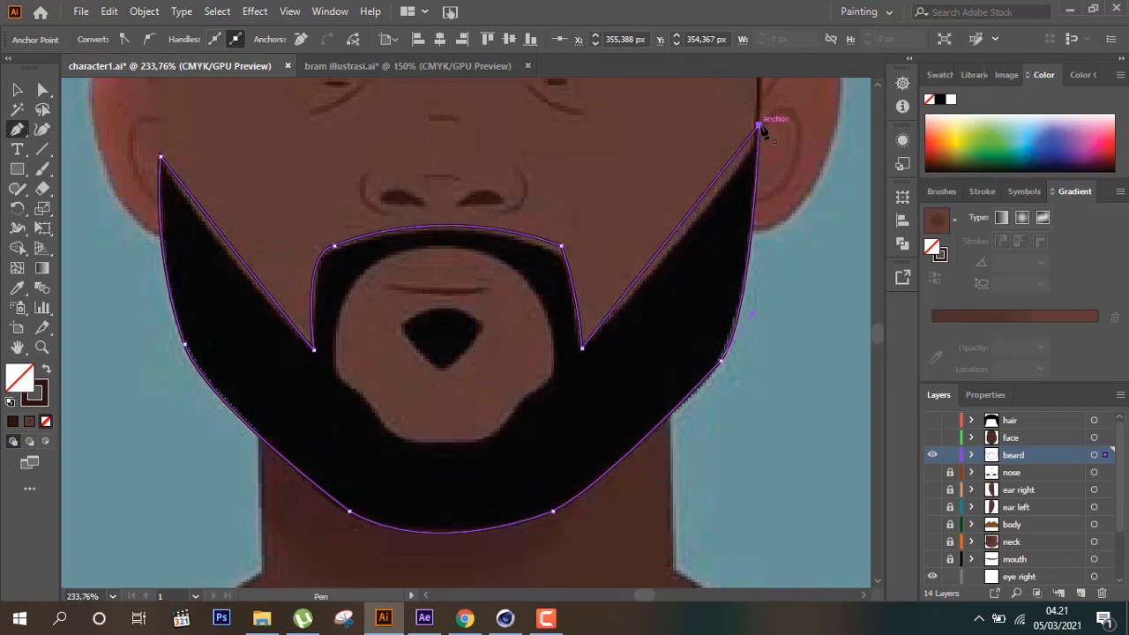
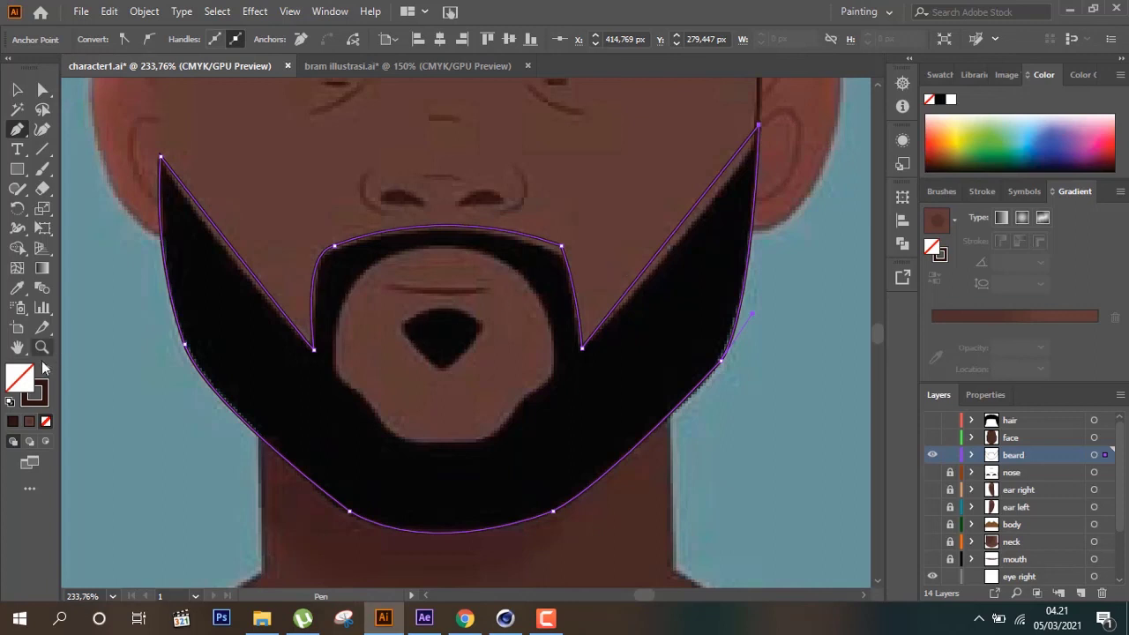
Eyedrop black onto the beard, add a new Layer 15 and hide the beard layer
left_click(14, 291)
left_click(391, 450)
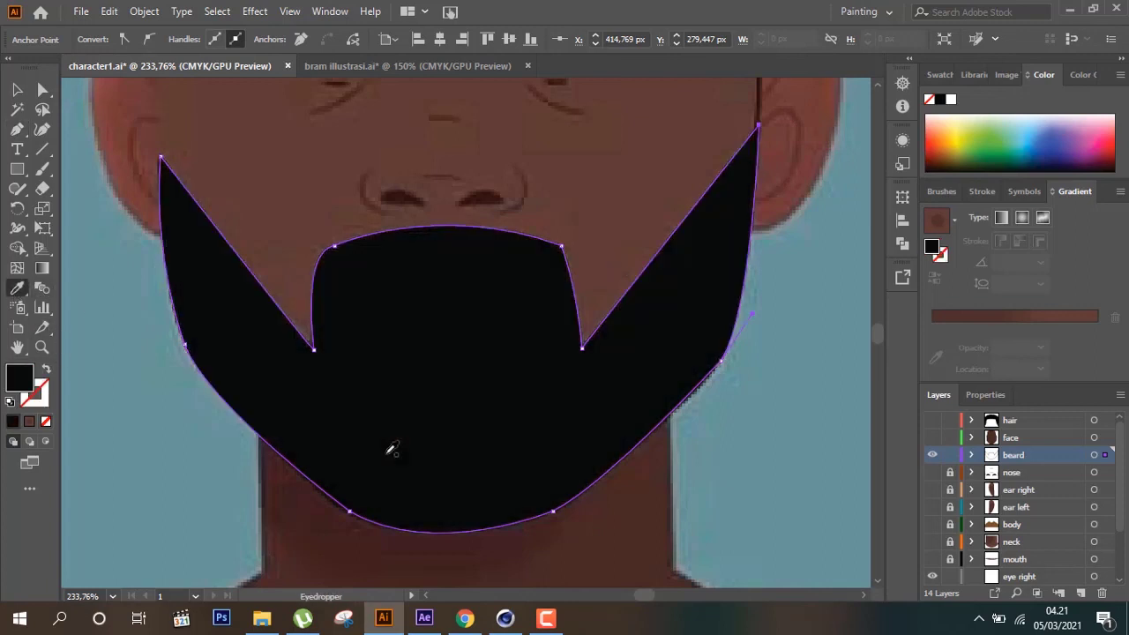
left_click(1081, 594)
left_click(931, 472)
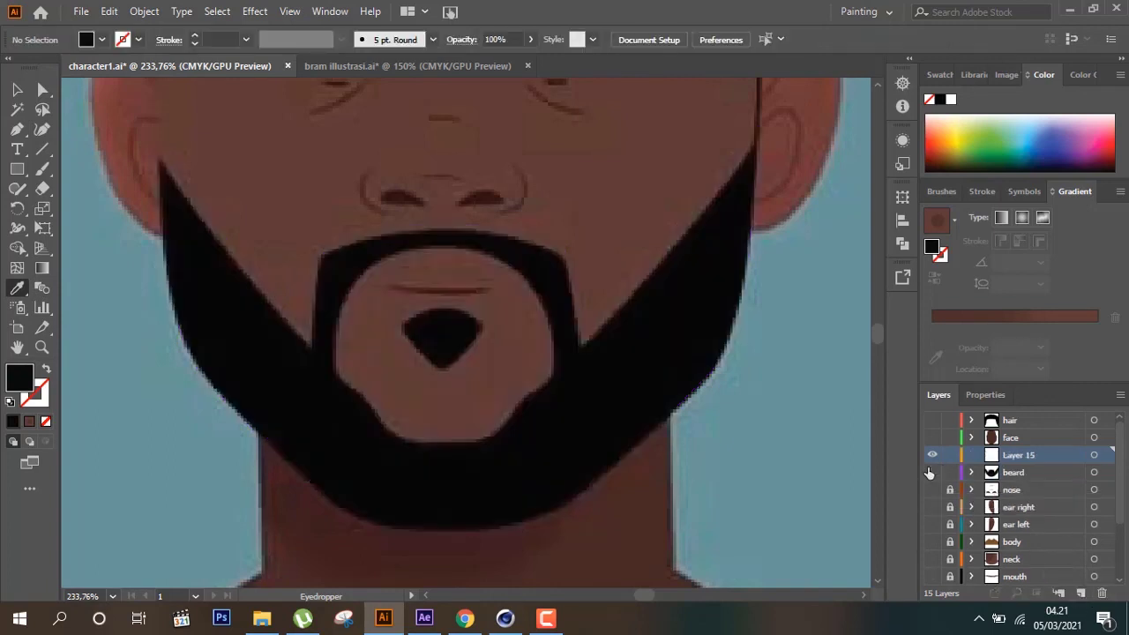
Set a muted green fill for the Pen tool
left_click(17, 129)
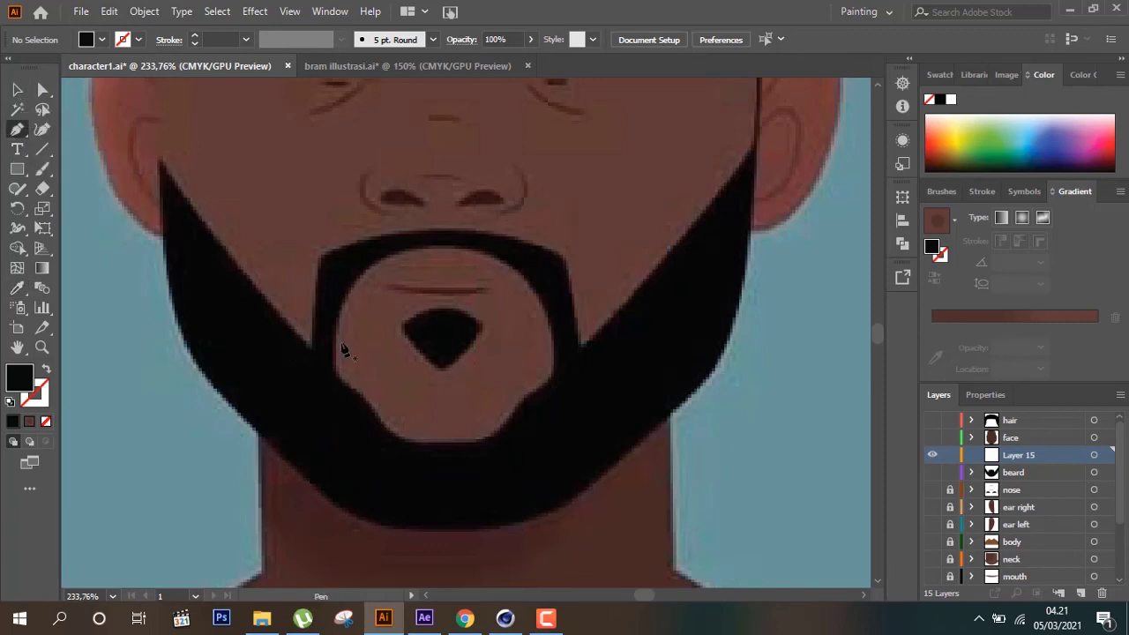
double_click(20, 381)
left_click(418, 303)
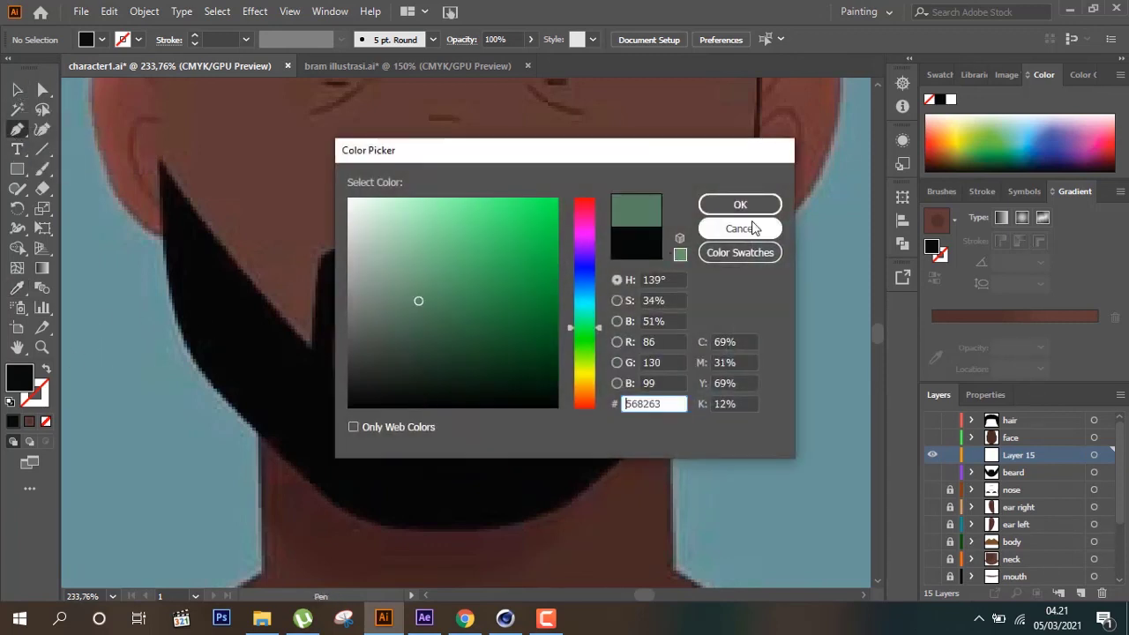
left_click(738, 202)
Trace the chin patch's left edge, top curve and right side with curved anchors
left_click(337, 375)
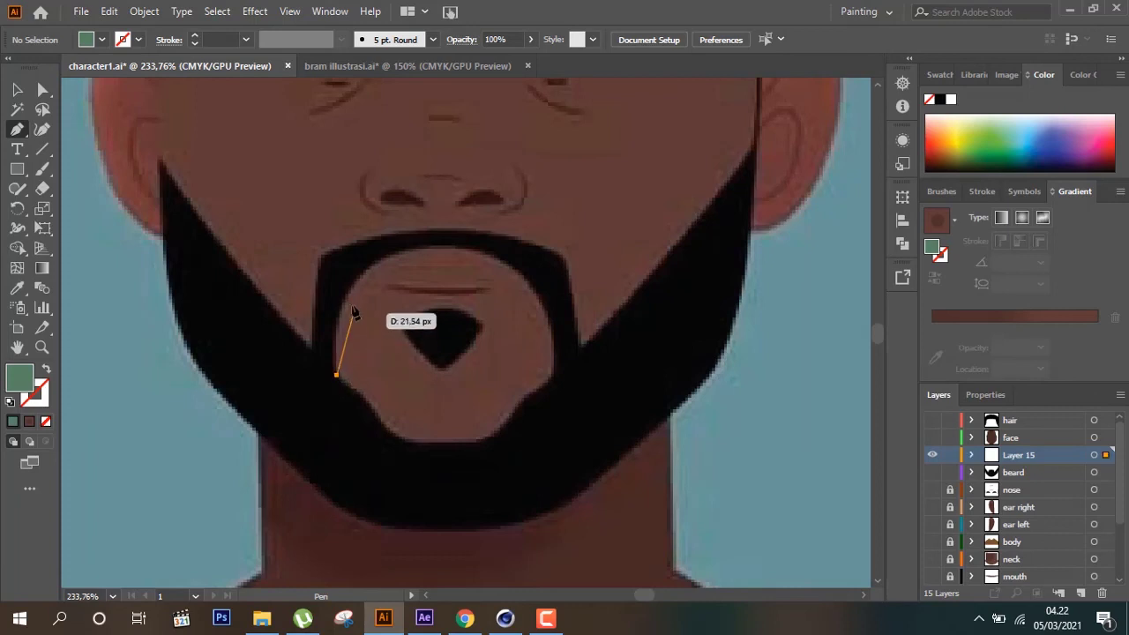
left_click_drag(368, 270, 417, 236)
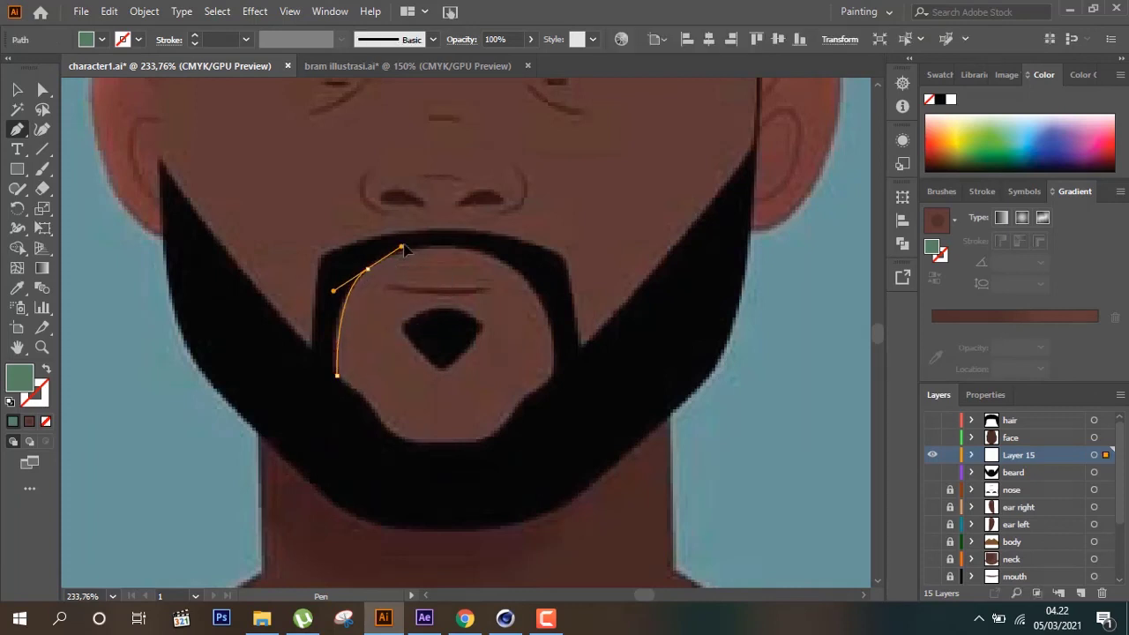
left_click(366, 269)
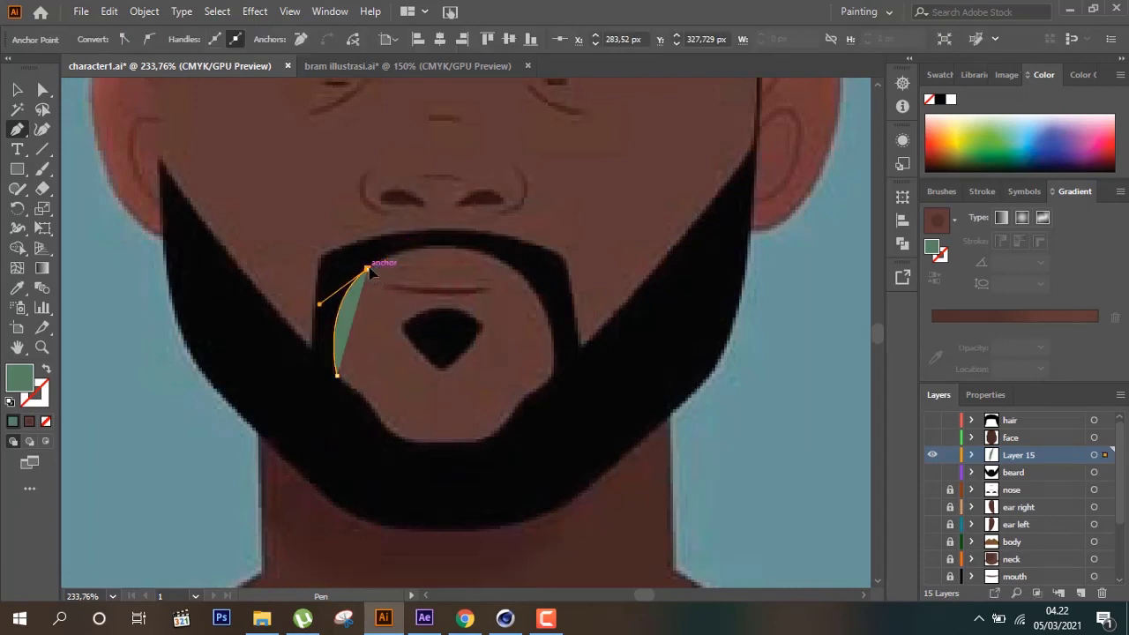
left_click_drag(525, 279, 593, 343)
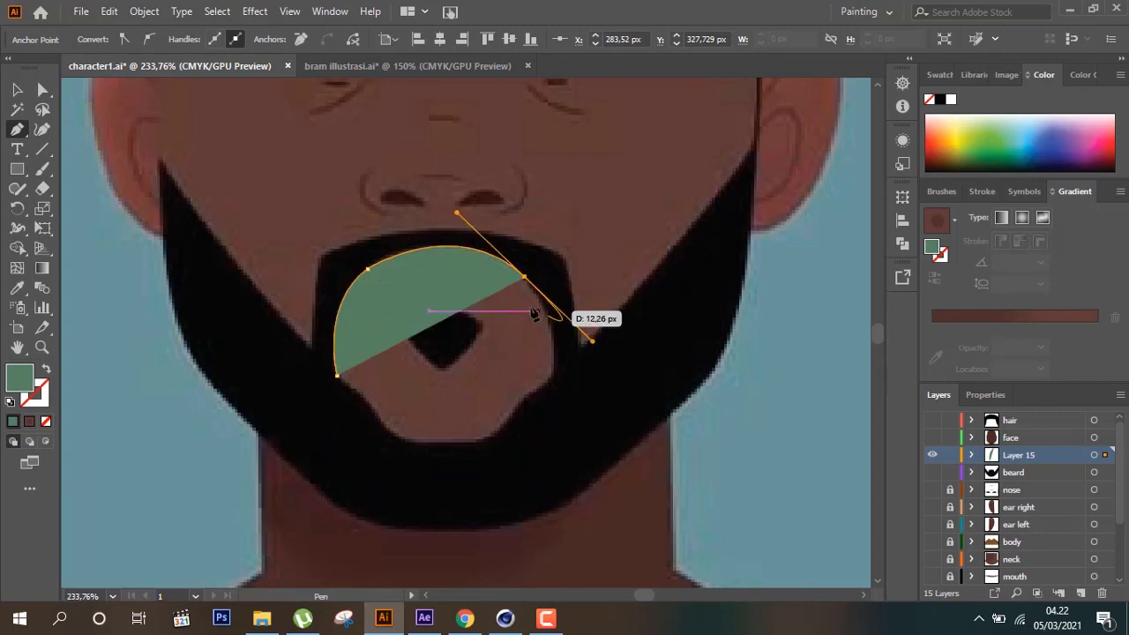
left_click_drag(547, 382, 521, 450)
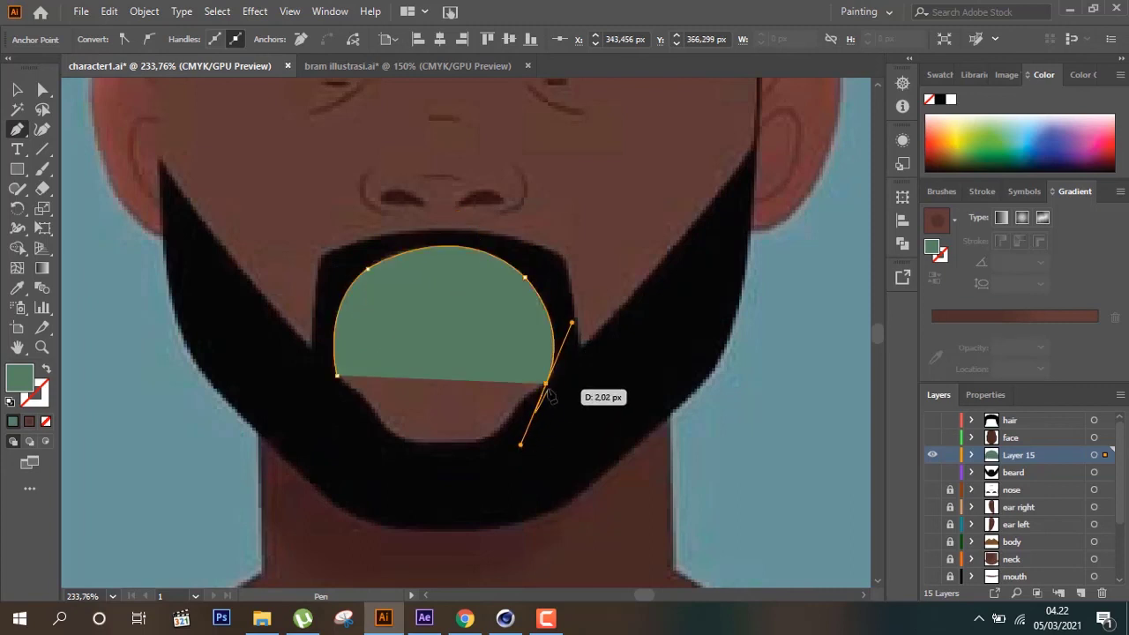
left_click_drag(547, 385, 499, 438)
left_click(494, 439)
Curve the chin shape's bottom edge and close the path at its start point
left_click_drag(461, 476, 470, 476)
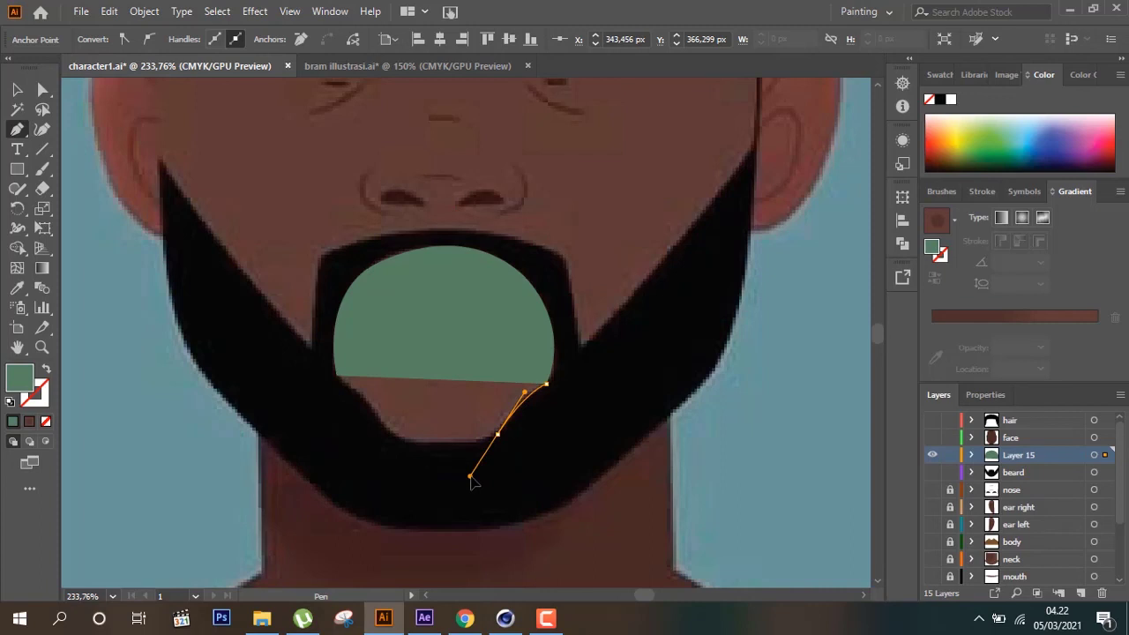
left_click(498, 436)
left_click_drag(391, 434, 360, 416)
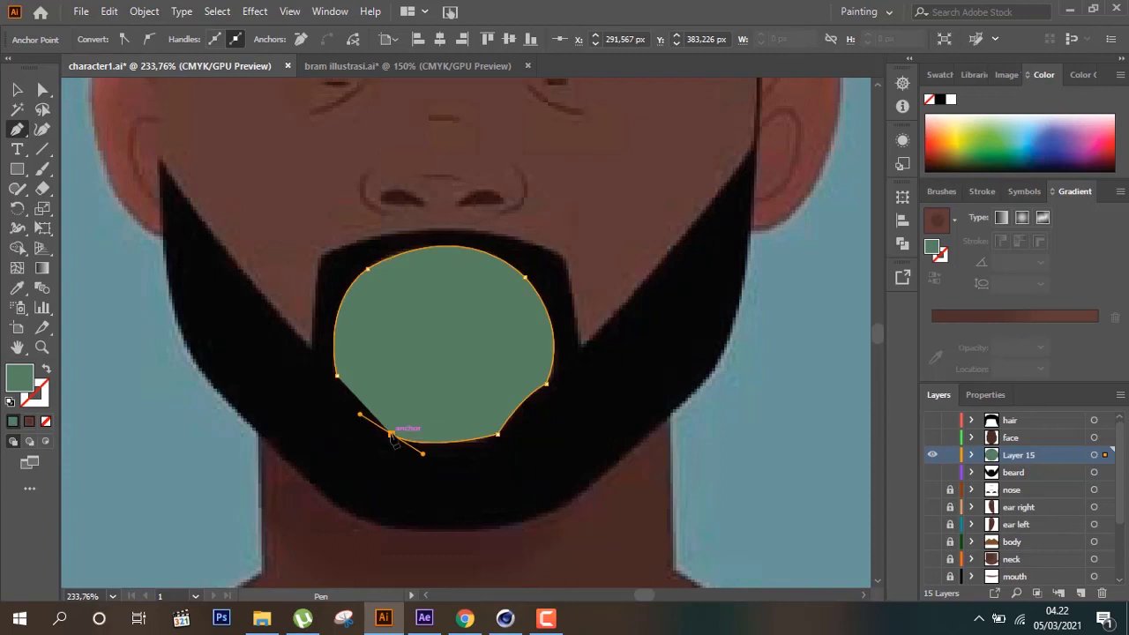
left_click(391, 434)
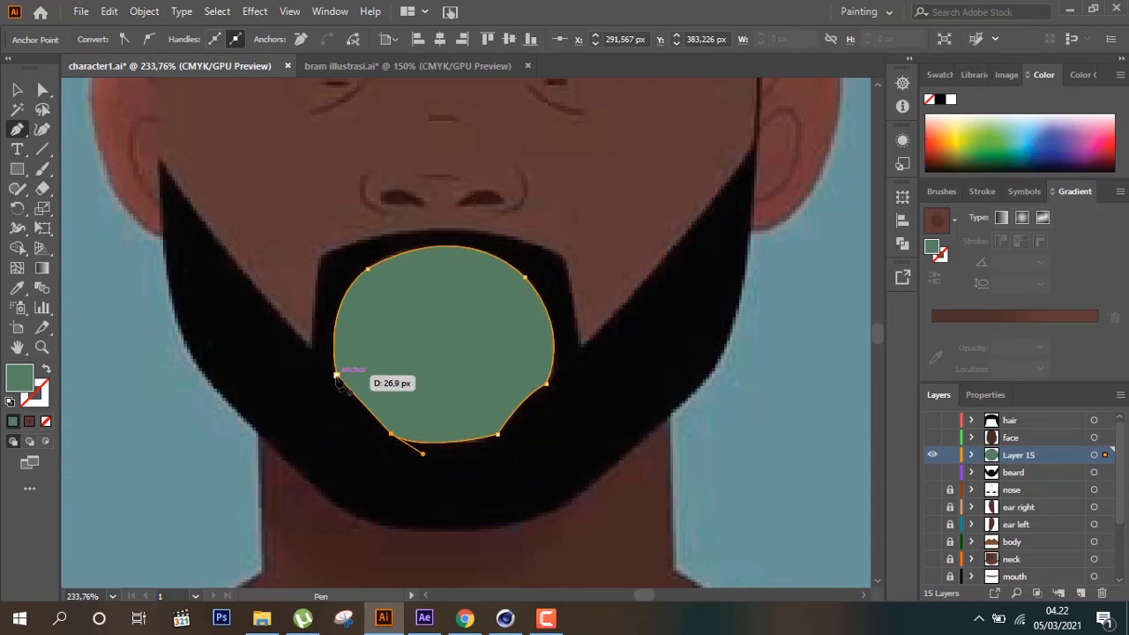
left_click_drag(337, 376, 321, 377)
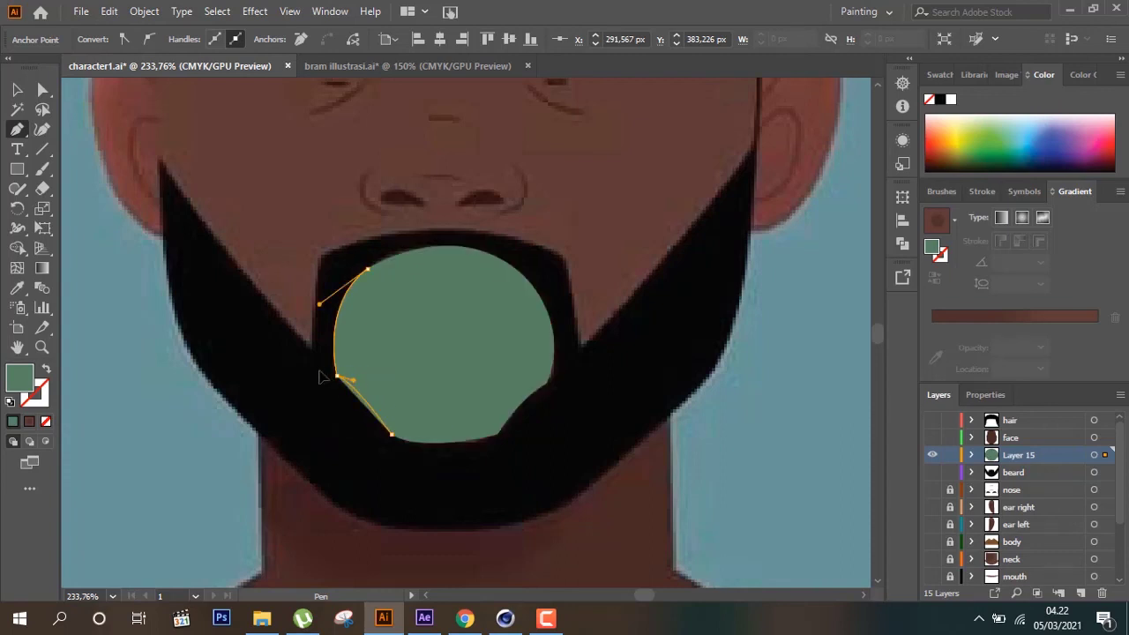
left_click(17, 89)
left_click(771, 491)
Move the green chin shape onto the visible beard layer and select it with the beard
left_click(464, 362)
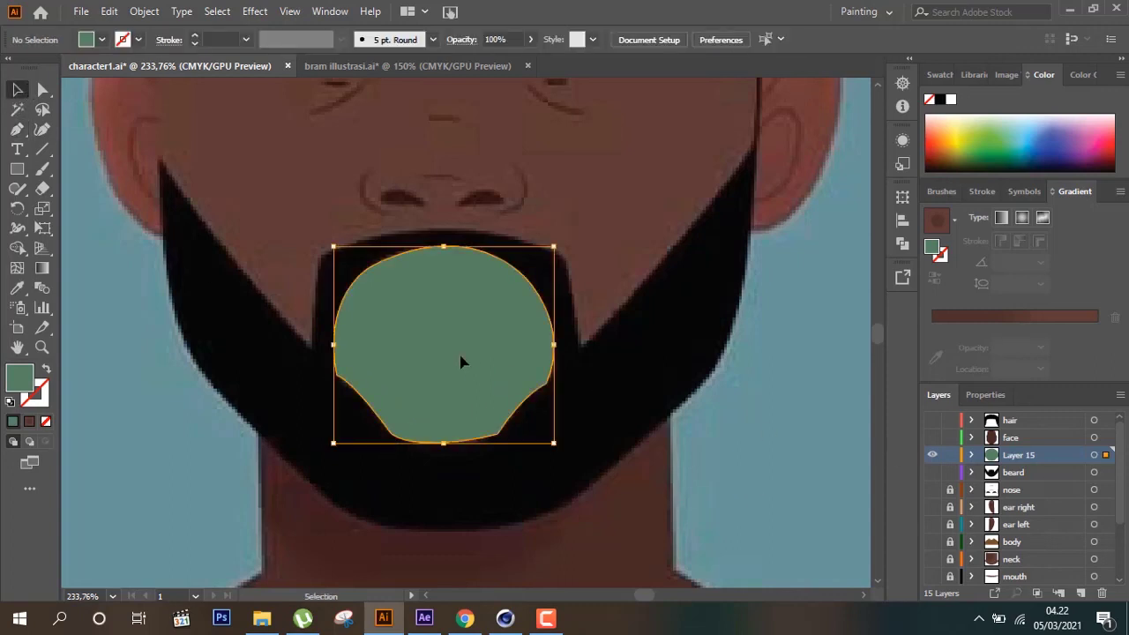
key("ctrl+shift+bracketleft")
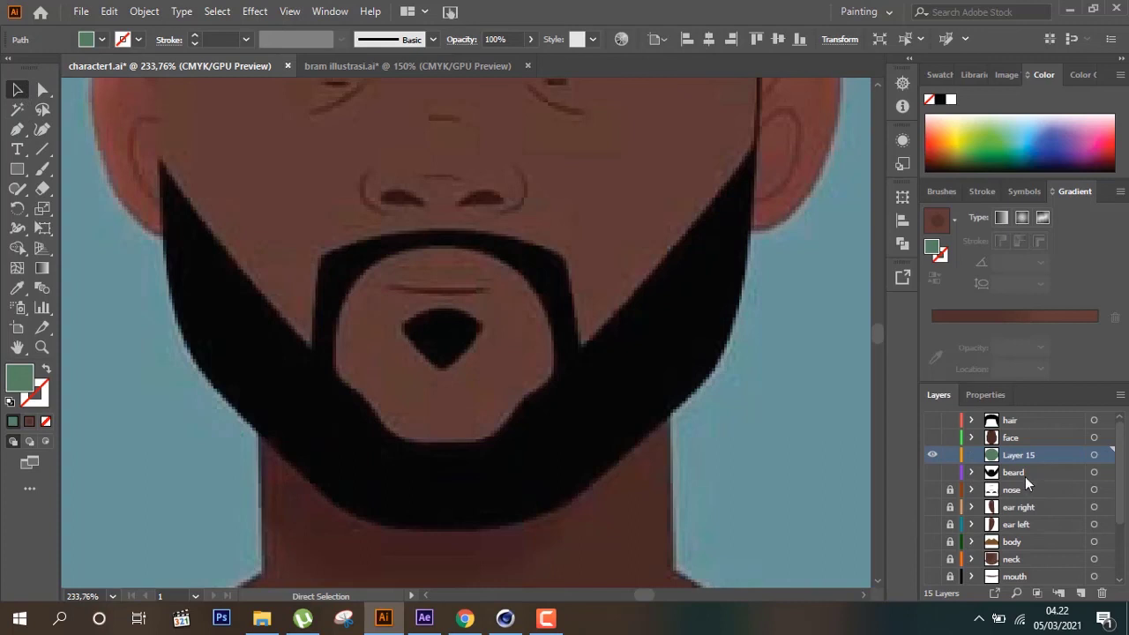
left_click(1025, 476)
left_click(932, 471)
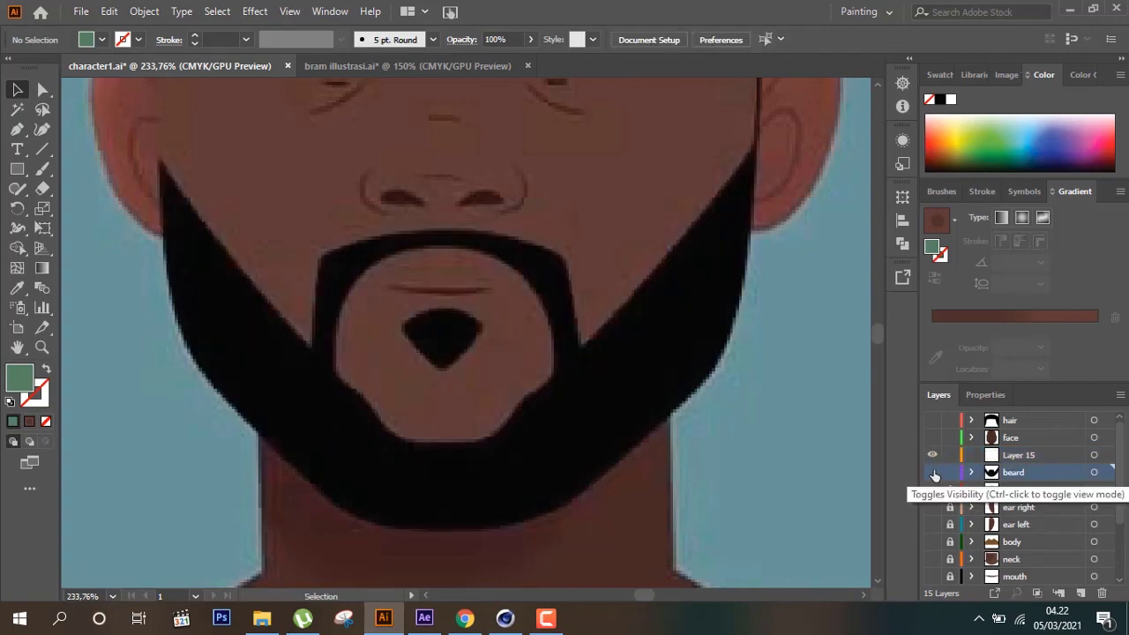
left_click(1093, 472)
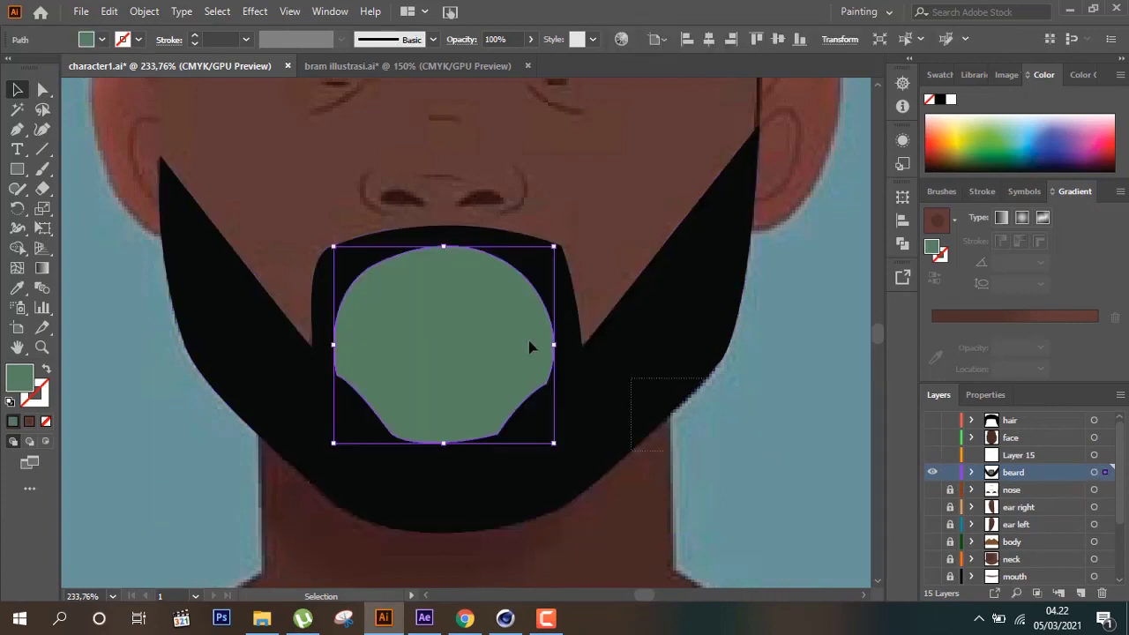
key("ctrl+a")
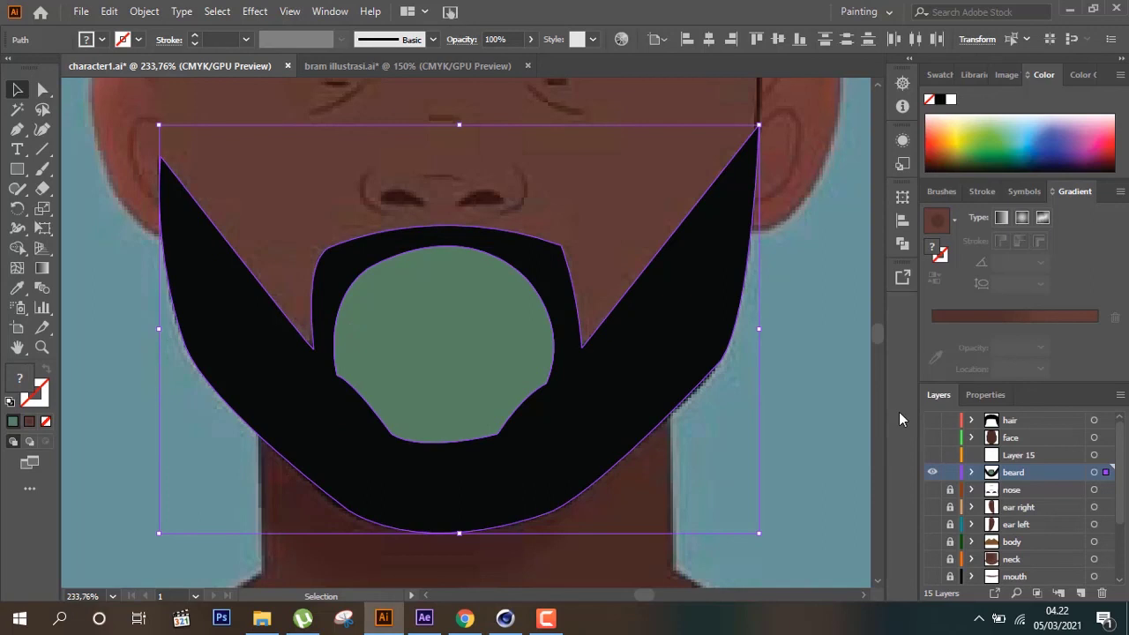
Subtract the green shape from the beard with Pathfinder Minus Front
left_click(329, 11)
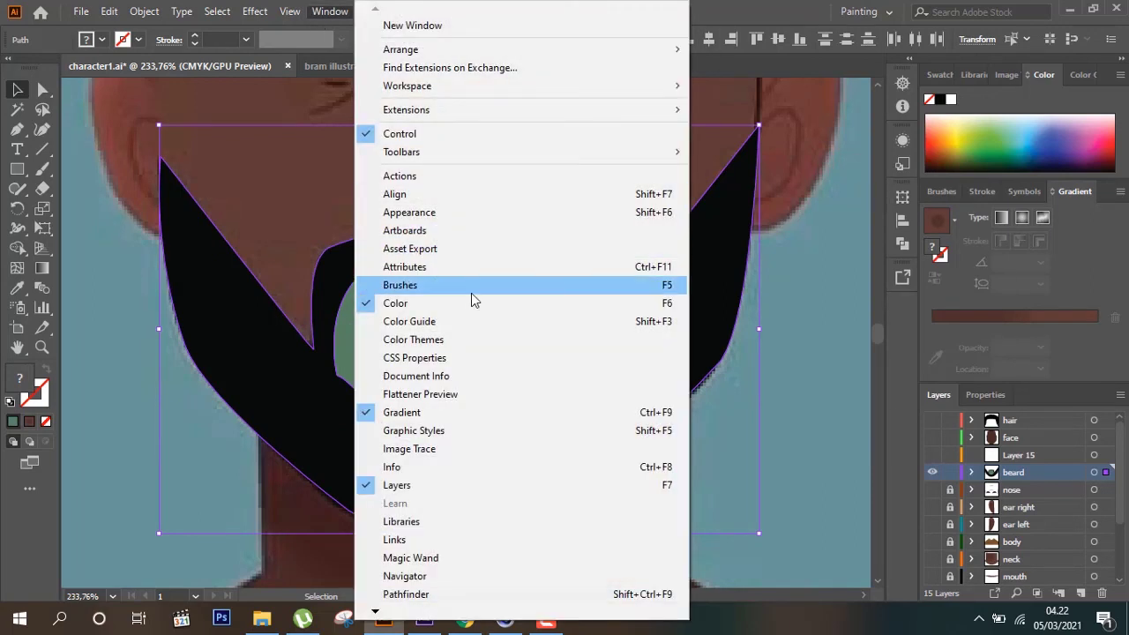
left_click(423, 595)
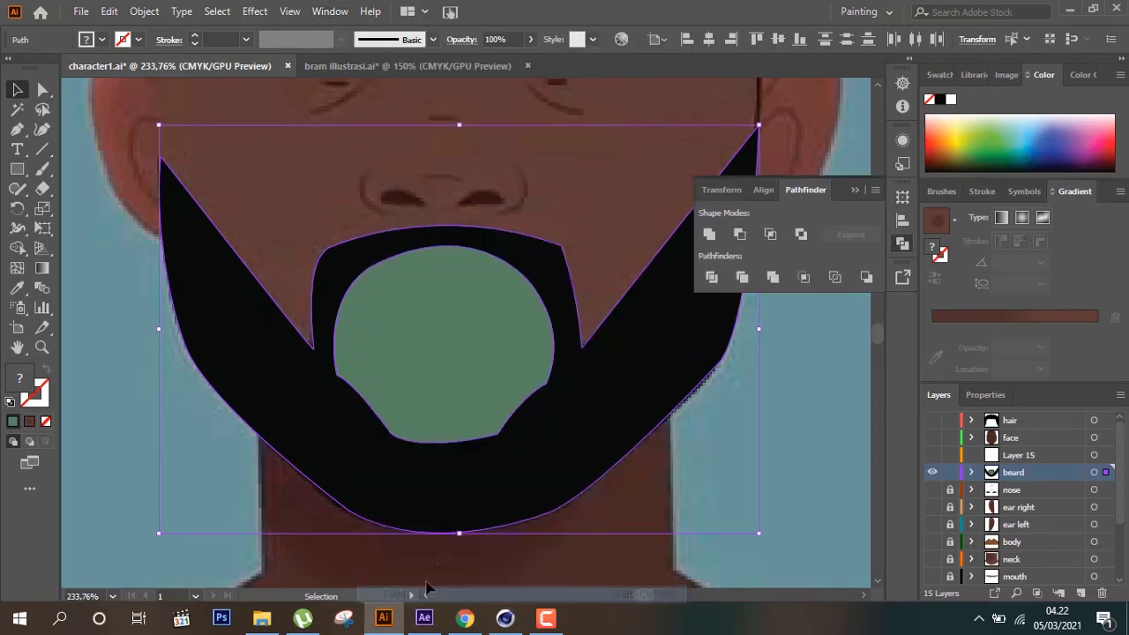
left_click(739, 234)
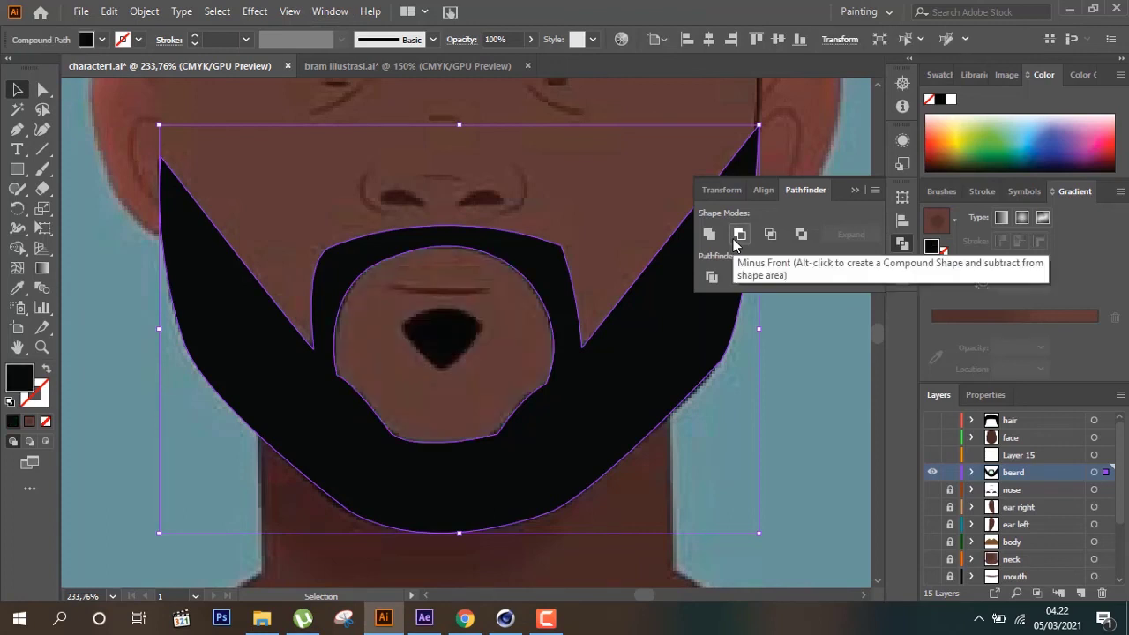
left_click(815, 356)
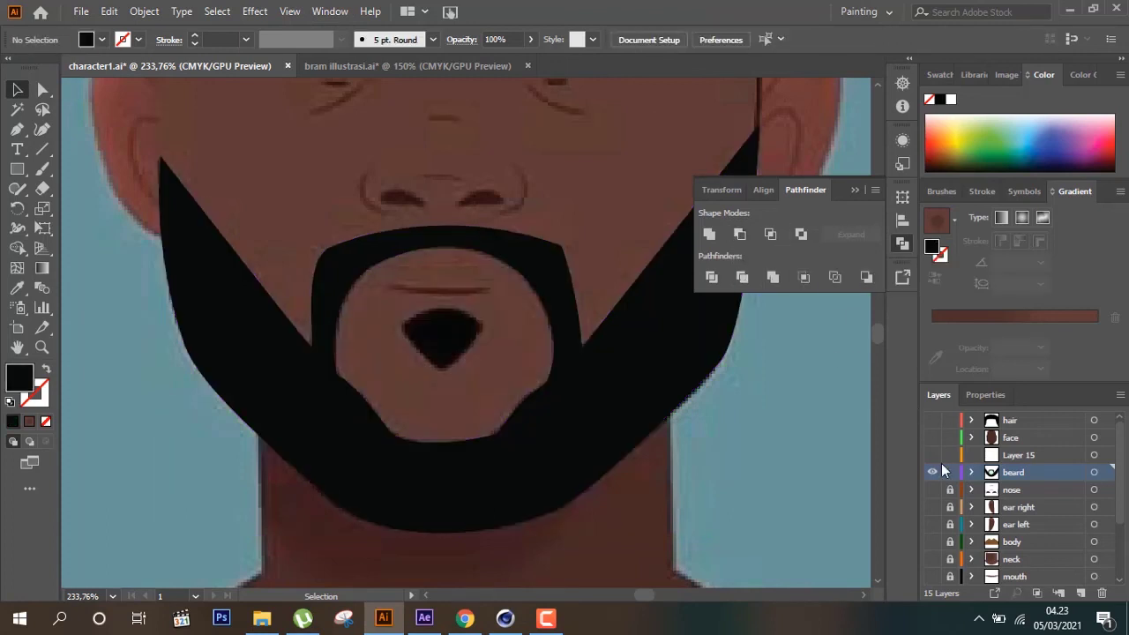
Delete the empty Layer 15 and draw a closed, rounded mouth-opening shape below the lips
left_click(1022, 455)
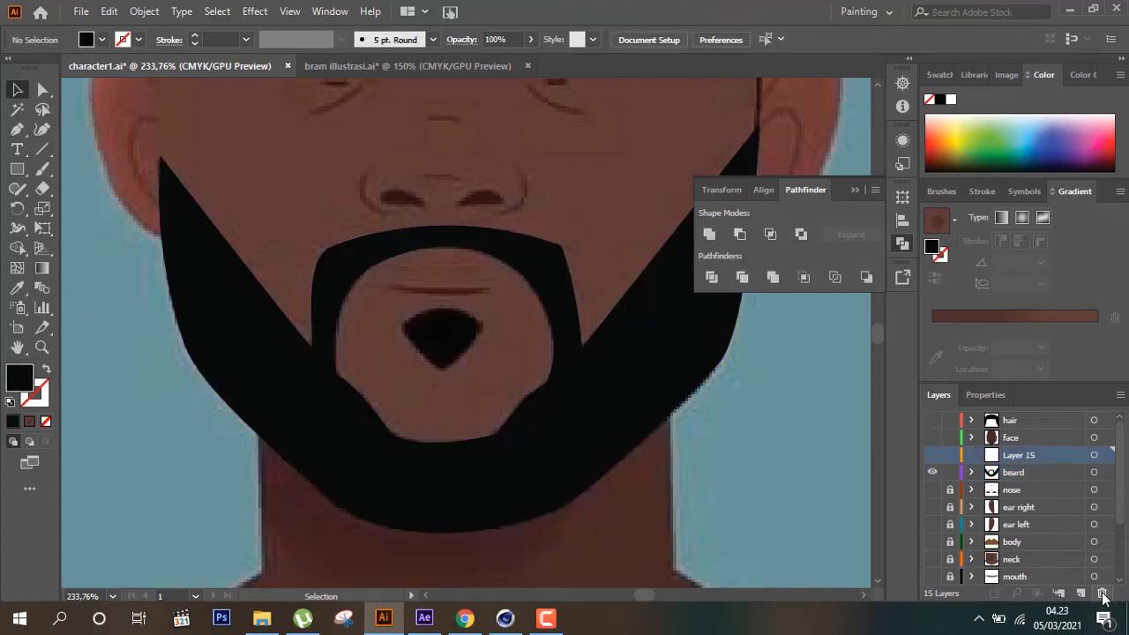
left_click(1101, 593)
left_click(17, 129)
left_click(401, 329)
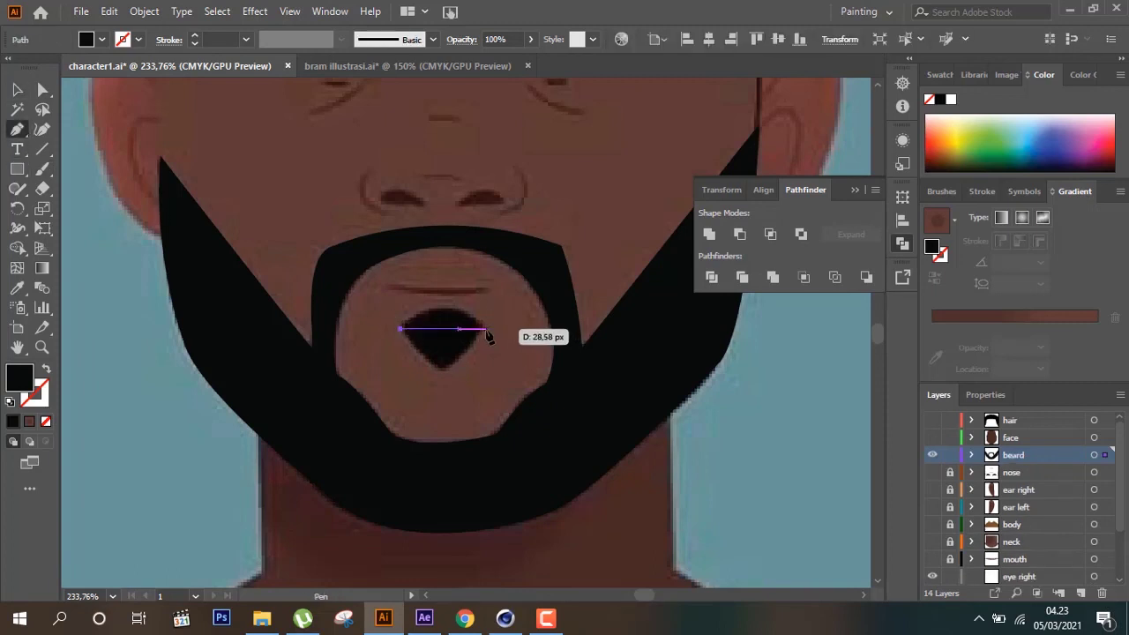
mouse_move(482, 329)
left_mouse_down()
mouse_move(516, 385)
mouse_move(530, 377)
left_mouse_up()
left_click(483, 329)
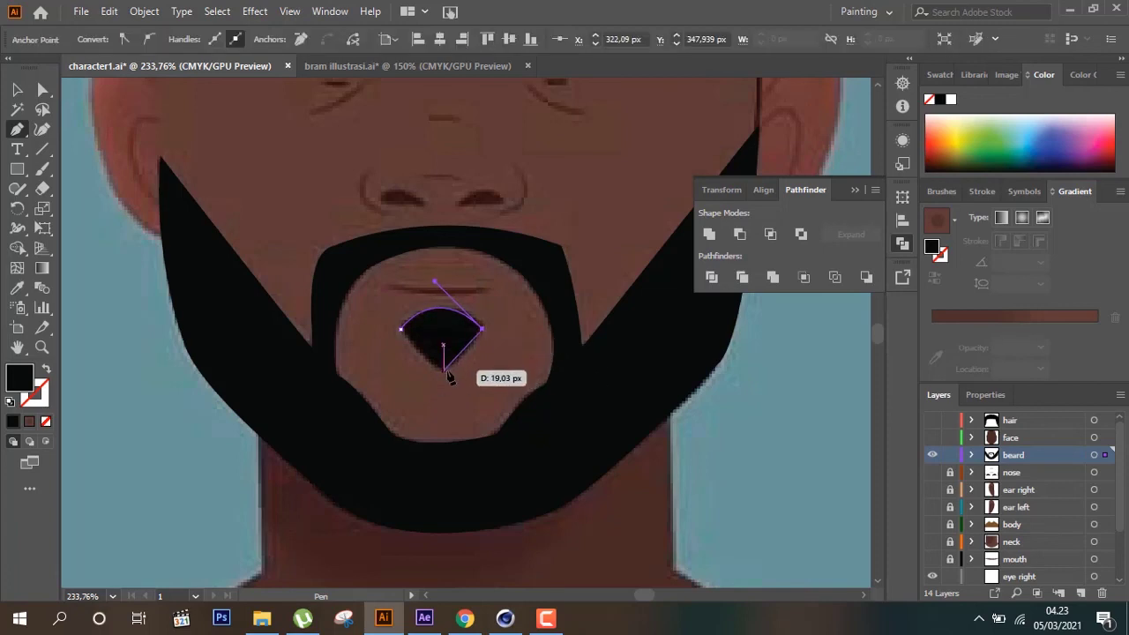
left_click_drag(443, 371, 444, 375)
left_click_drag(401, 329, 390, 298)
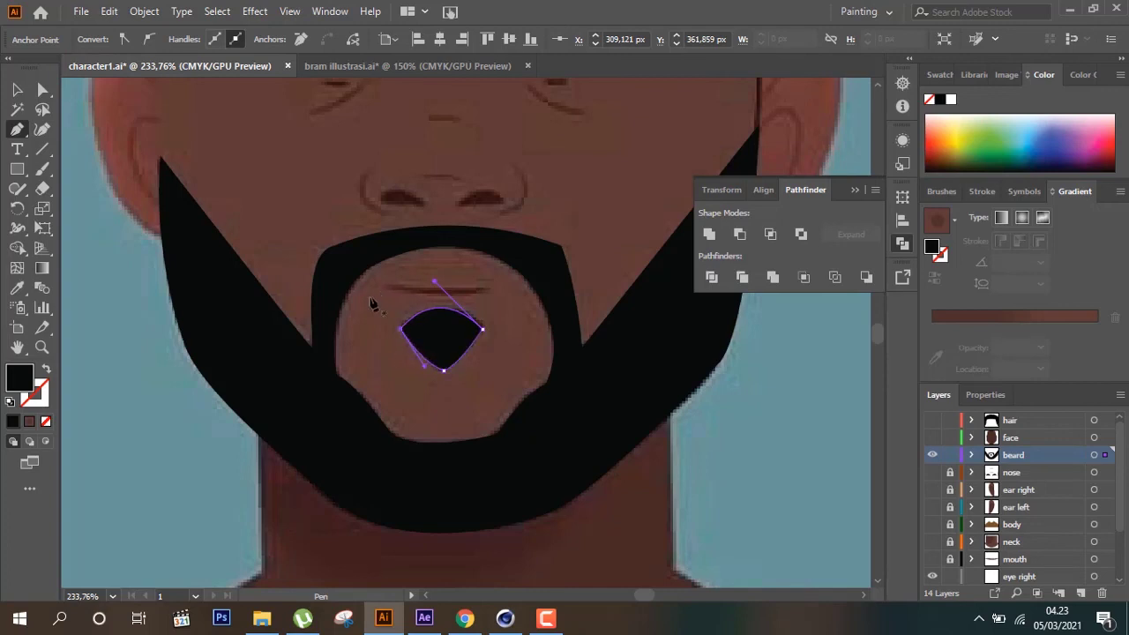
left_click(19, 88)
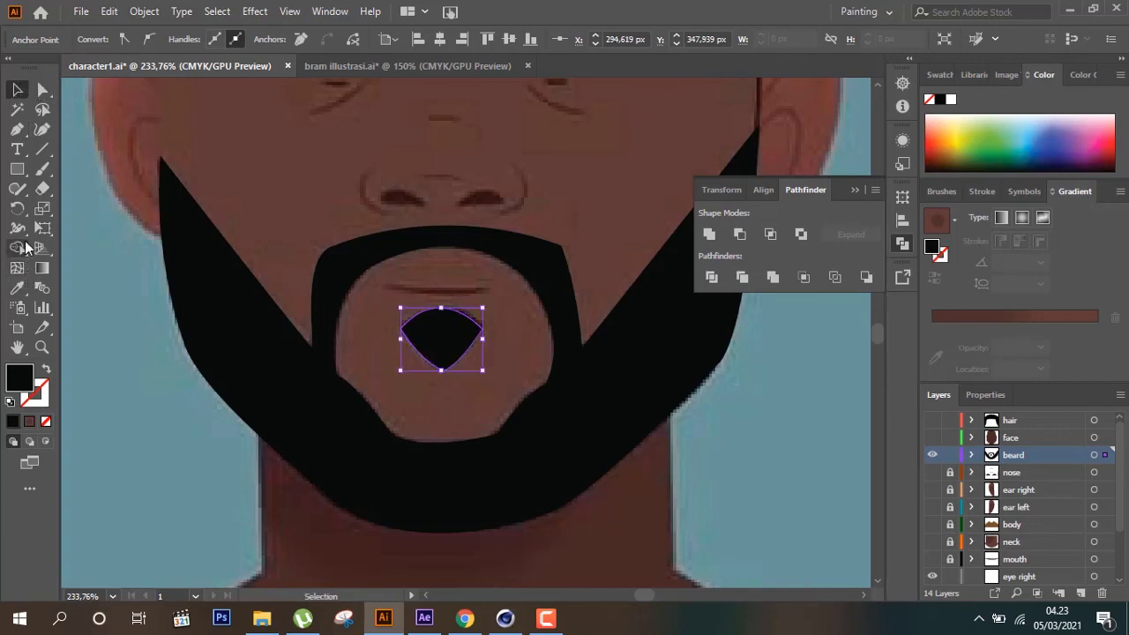
left_click(16, 286)
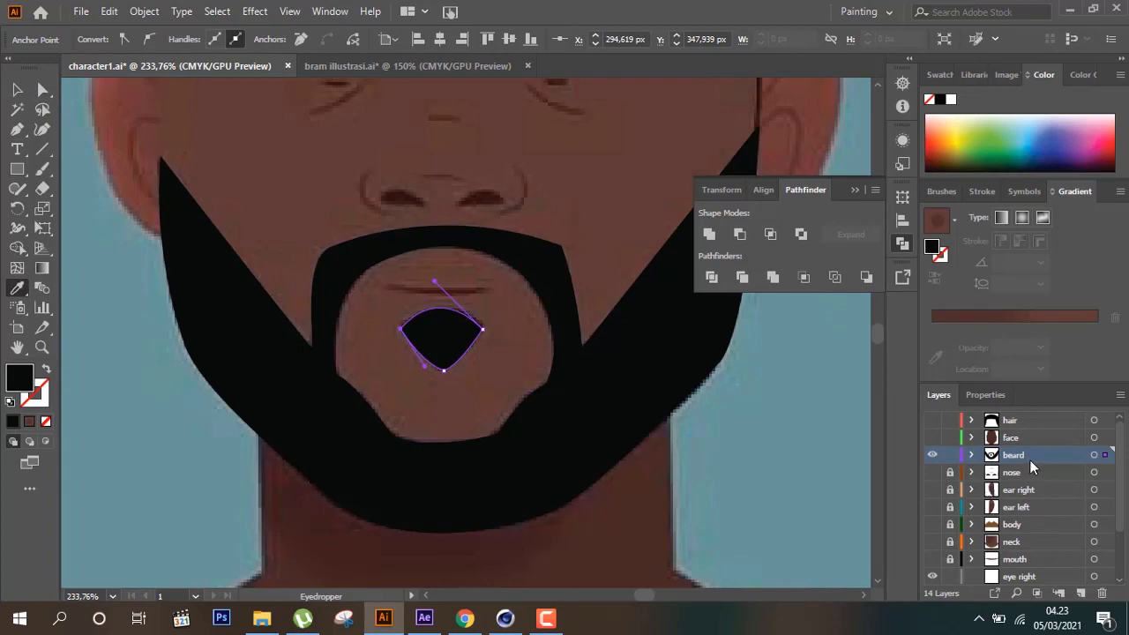
Move the beard and nose layers to the top, show nose, hair and face, and hide the reference photo
left_click_drag(1021, 476, 1015, 423)
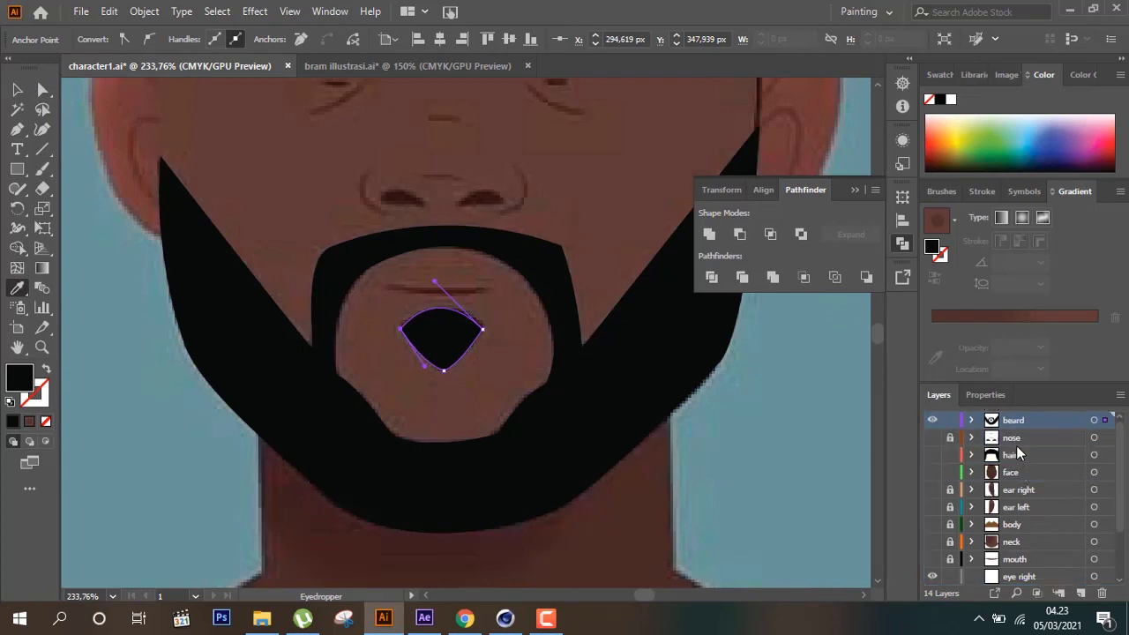
left_click_drag(932, 437, 933, 472)
scroll(1034, 517, "down", 2)
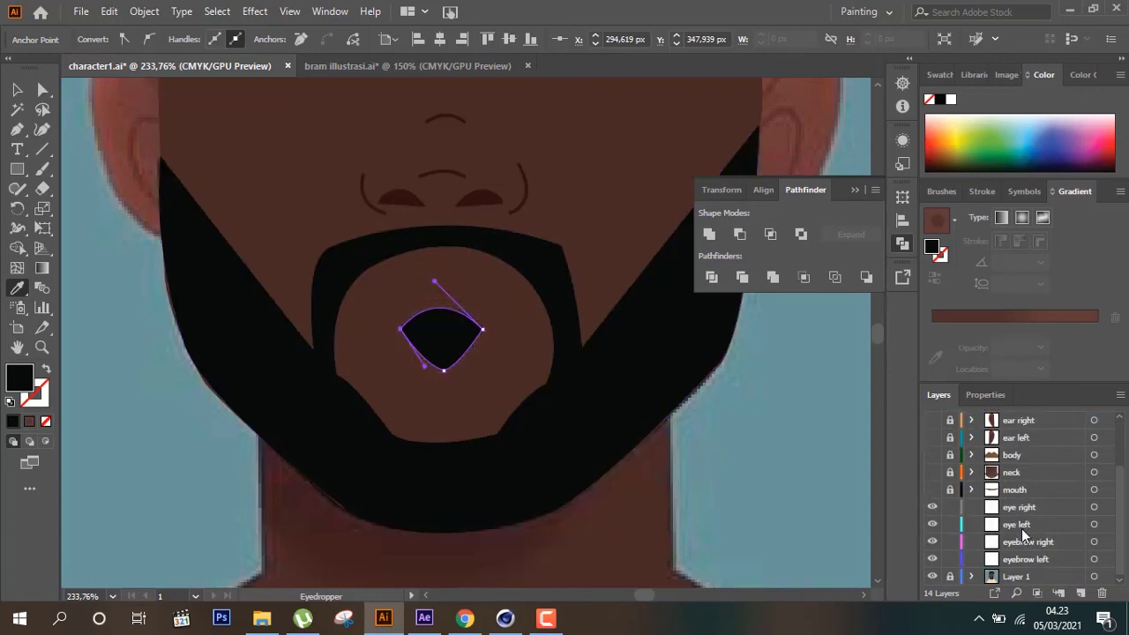
left_click(931, 576)
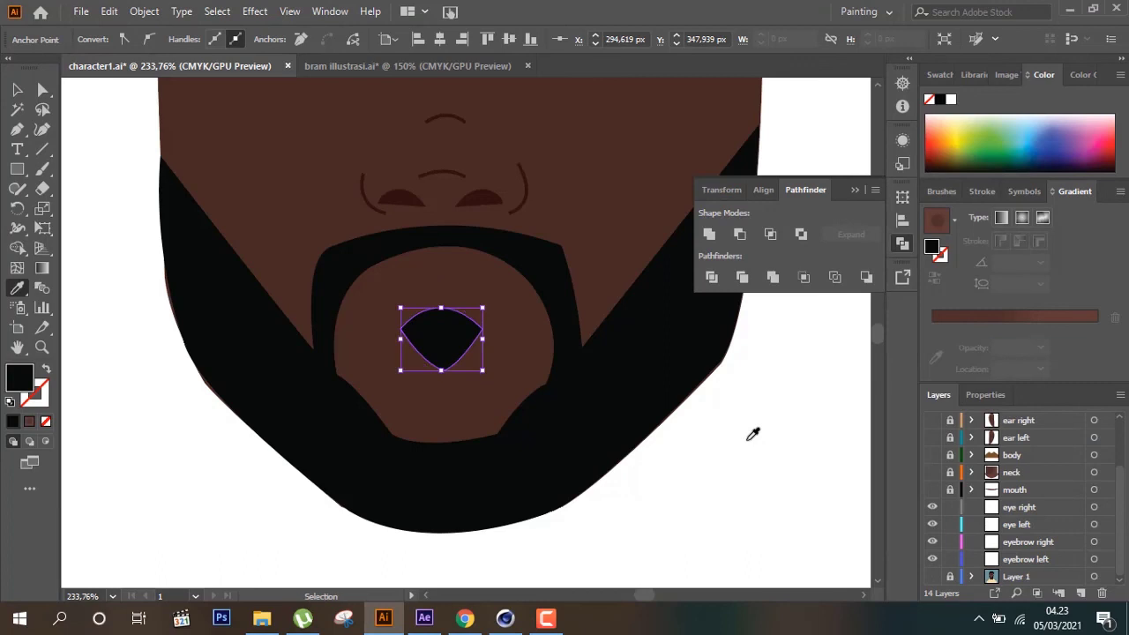
key("ctrl+minus")
key("ctrl+minus")
scroll(751, 434, "up", 2)
scroll(751, 434, "up", 1)
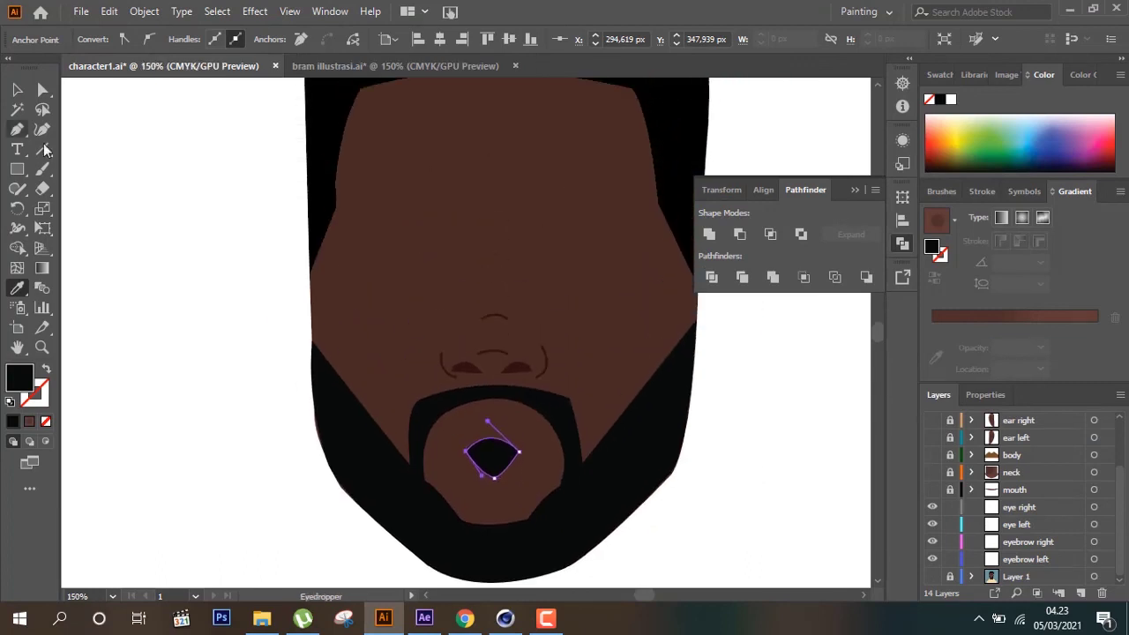
left_click(17, 89)
left_click(226, 312)
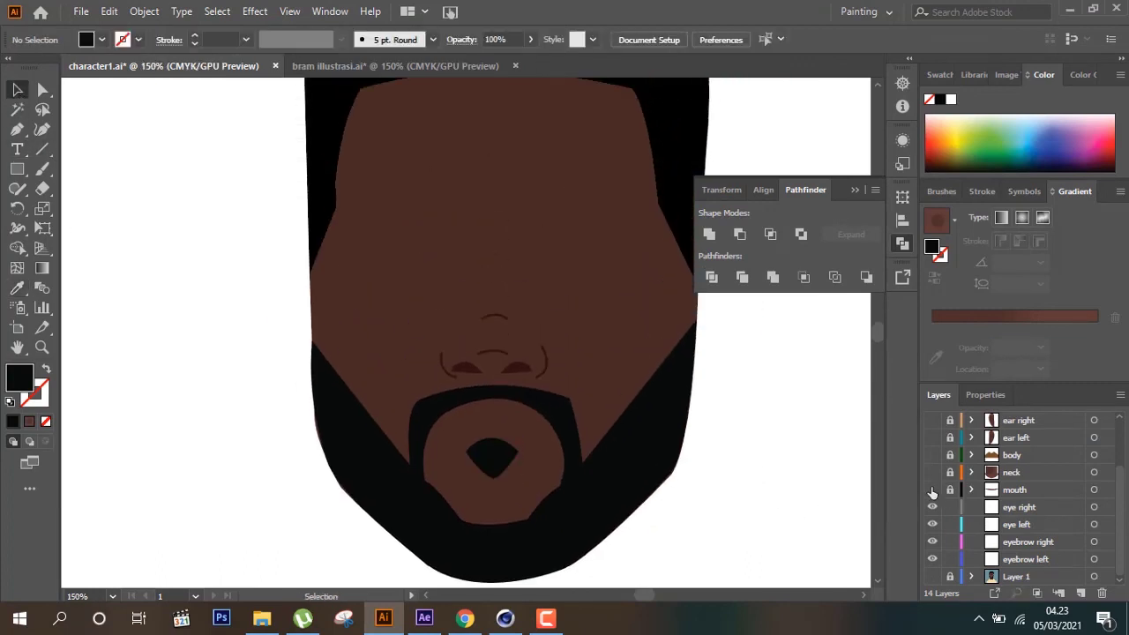
Hide the mouth layer and move it higher in the layer stack
scroll(931, 489, "up", 4)
scroll(931, 488, "down", 1)
scroll(930, 487, "down", 2)
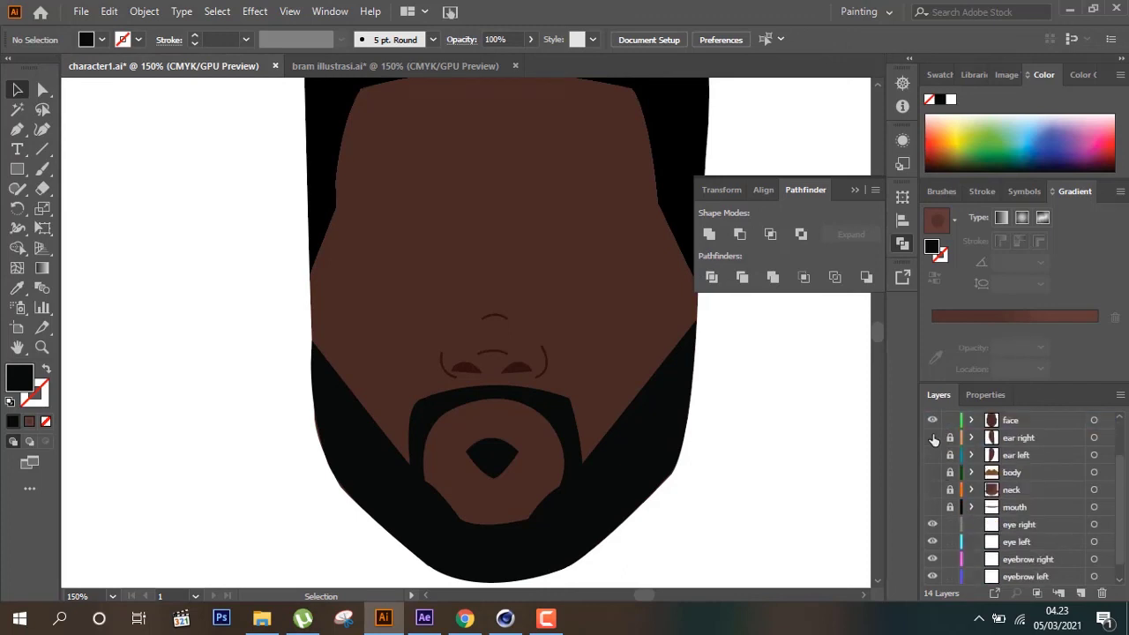
left_click(932, 507)
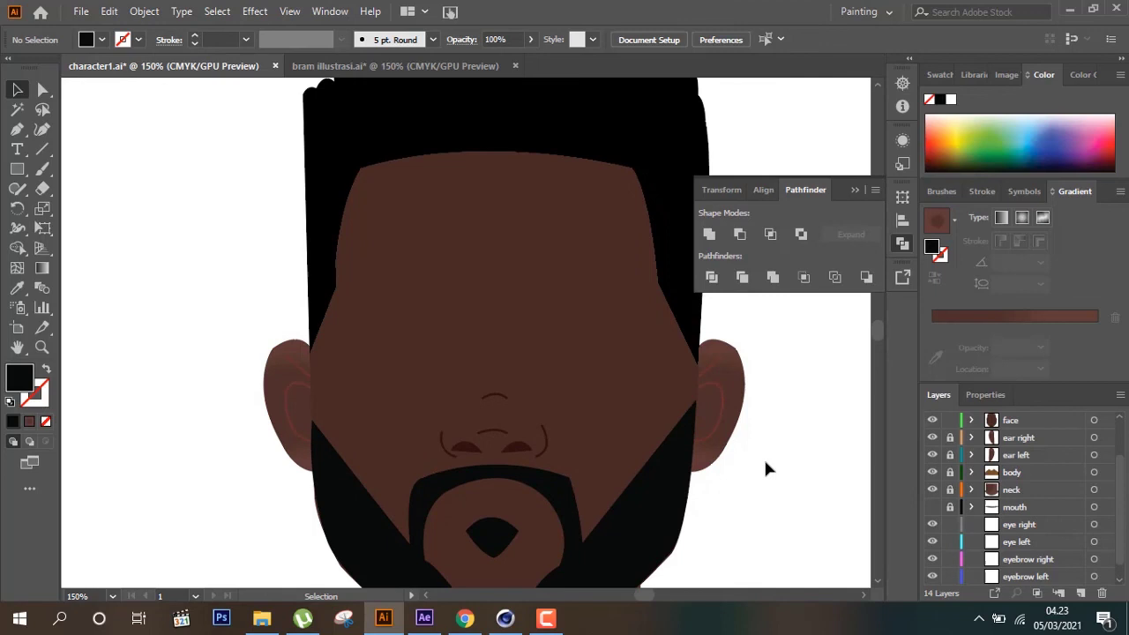
scroll(764, 457, "down", 2)
scroll(766, 470, "down", 1)
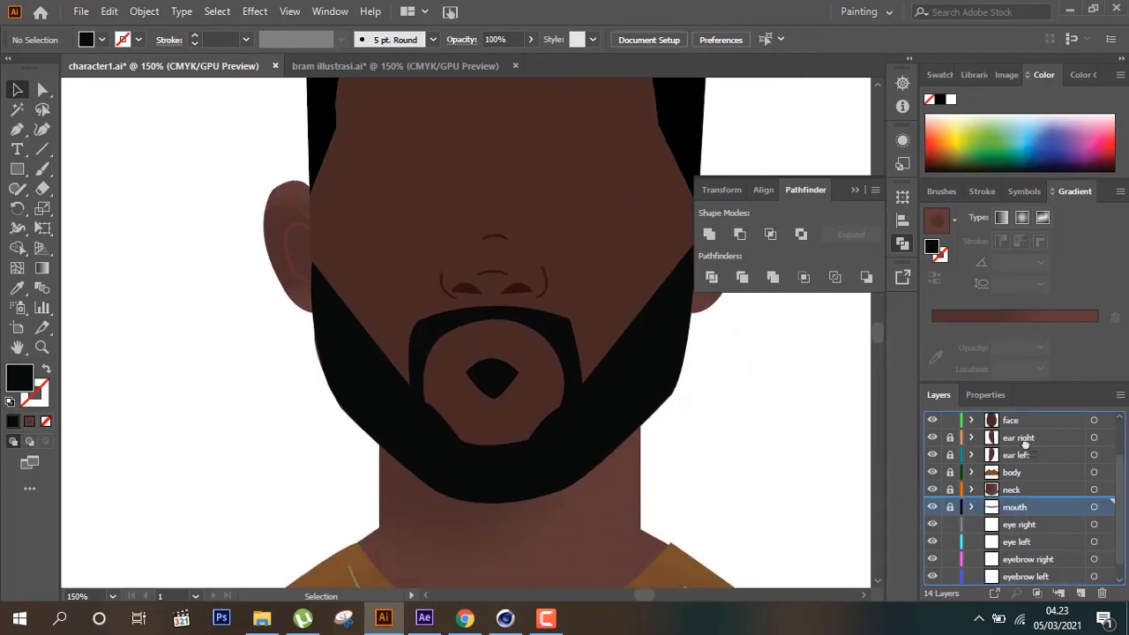
left_click_drag(1011, 505, 1014, 446)
scroll(736, 408, "up", 1)
scroll(738, 415, "down", 5)
scroll(1089, 516, "down", 3)
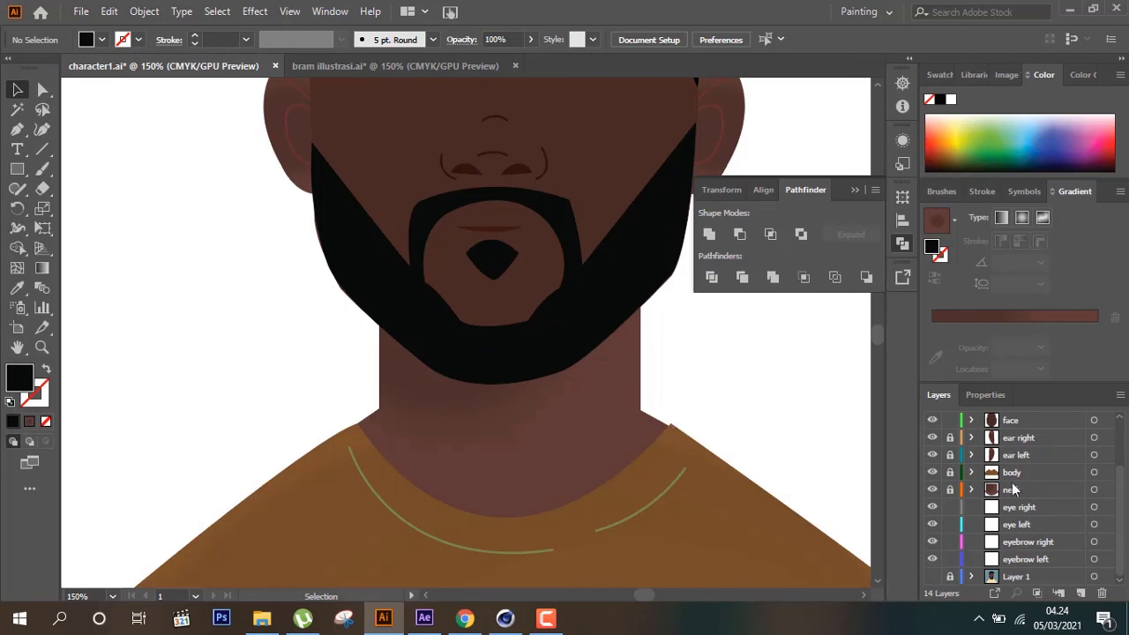
Inspect the shirt neckline anchor, hide the ear, body and neck layers, and show the reference photo
key("a")
left_click(711, 456)
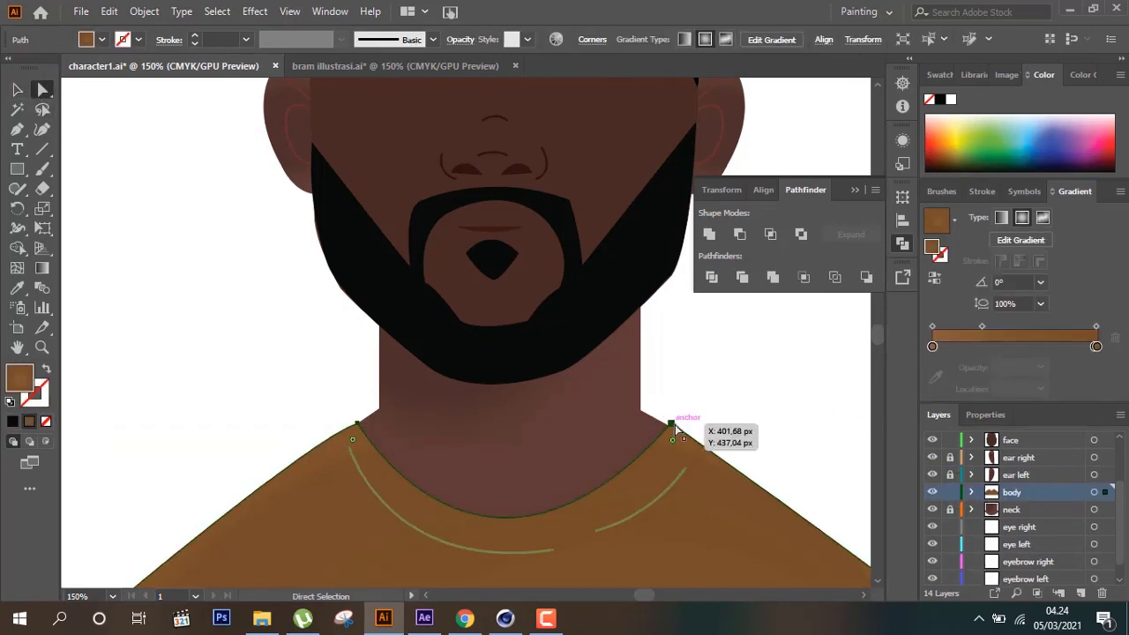
left_click(708, 432)
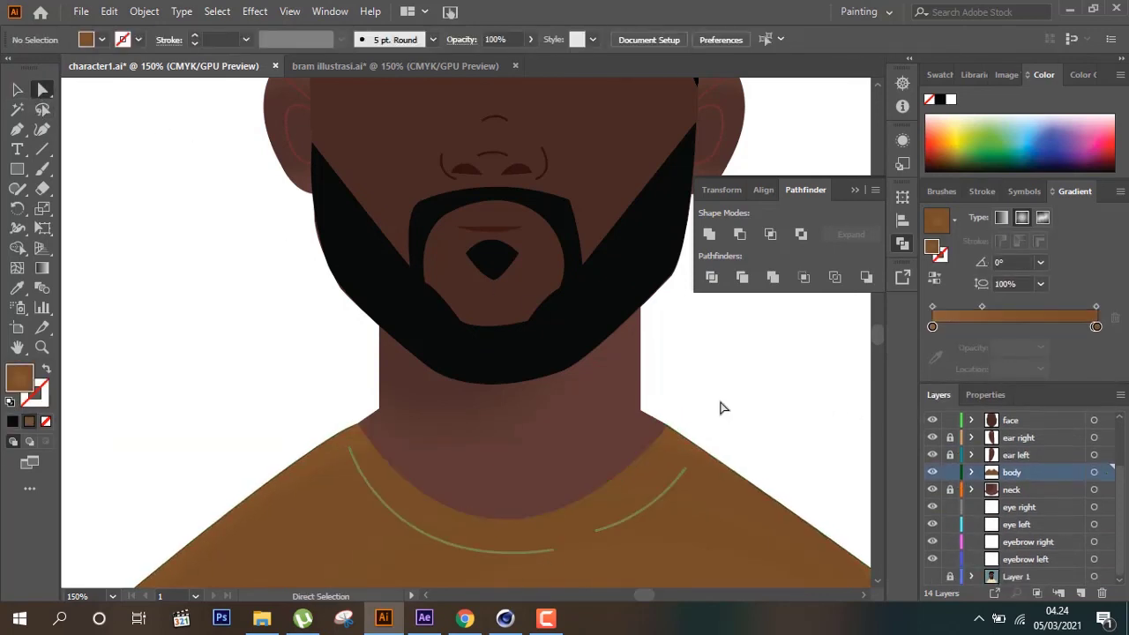
scroll(728, 406, "up", 10)
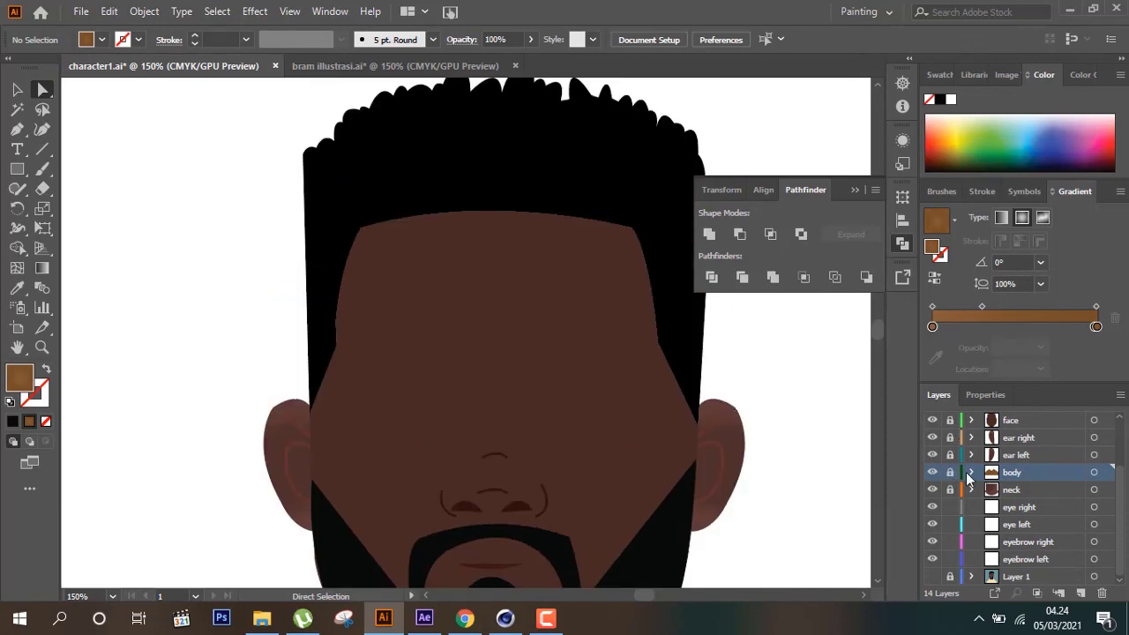
left_click_drag(924, 459, 932, 490)
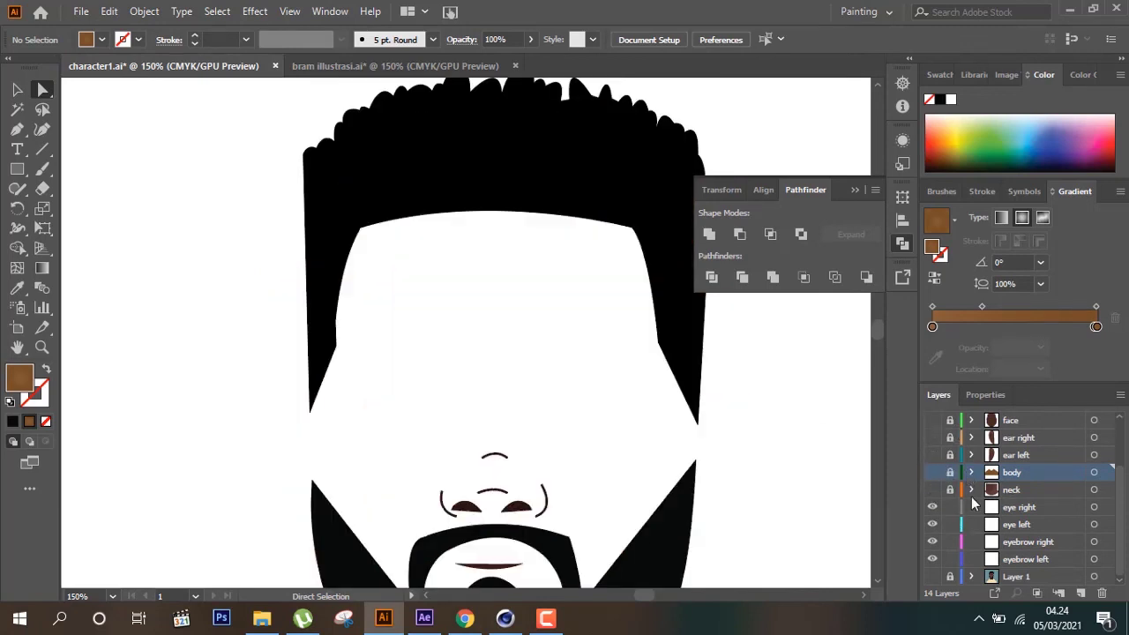
left_click(932, 575)
Move the eye and eyebrow layers above the body and neck layers
left_click(1049, 542)
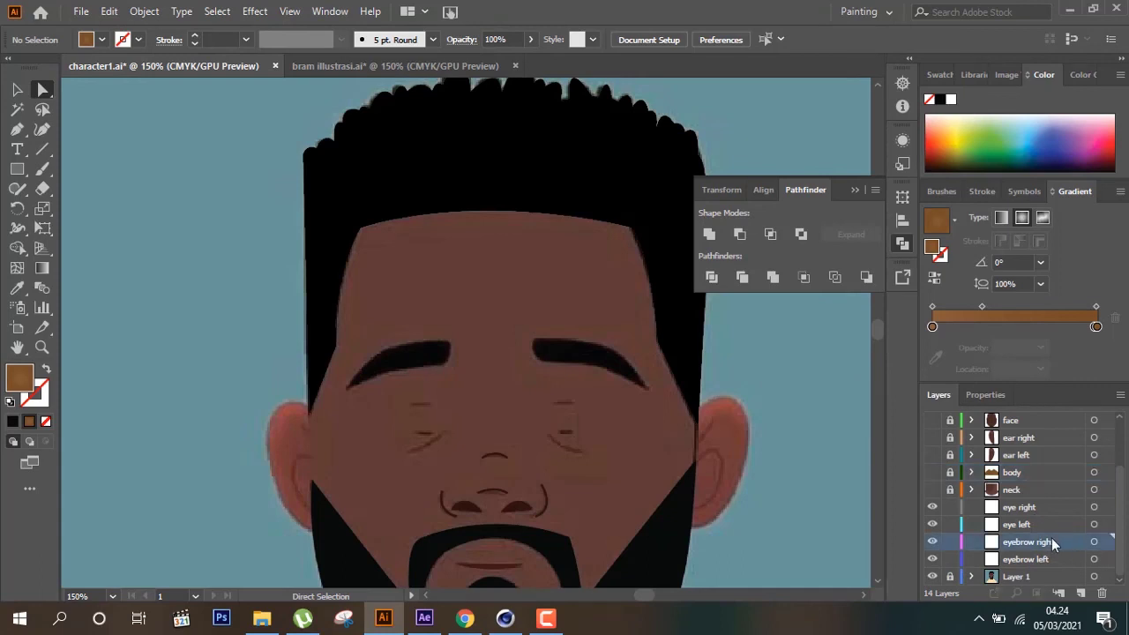
left_click(1019, 507)
left_click(1025, 559, "shift")
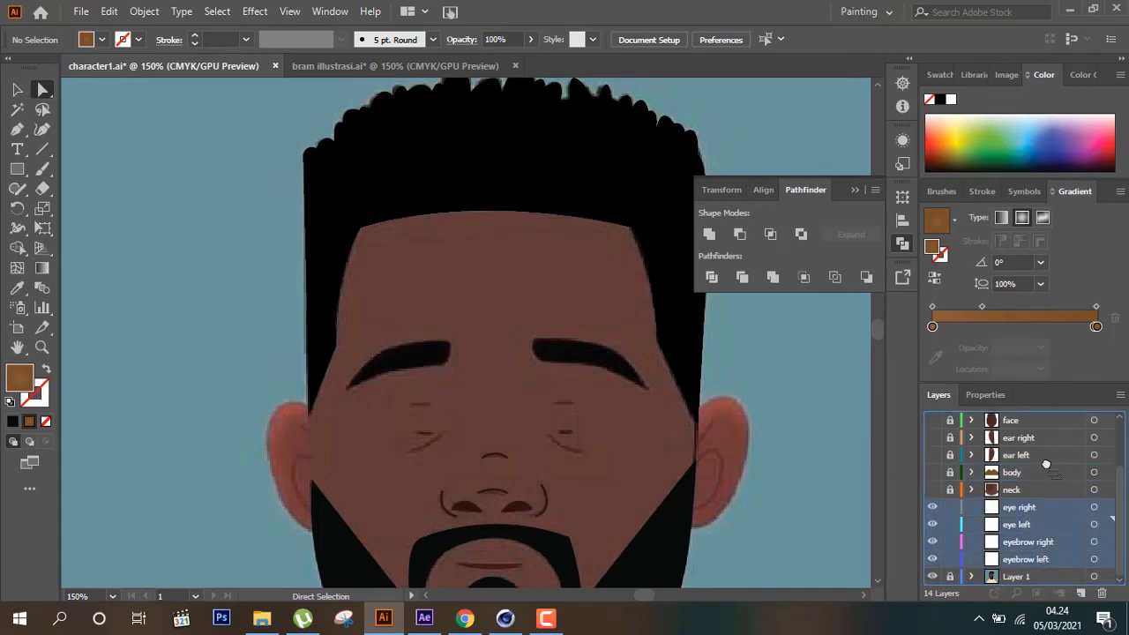
left_click_drag(1025, 559, 1023, 472)
left_click(1081, 526)
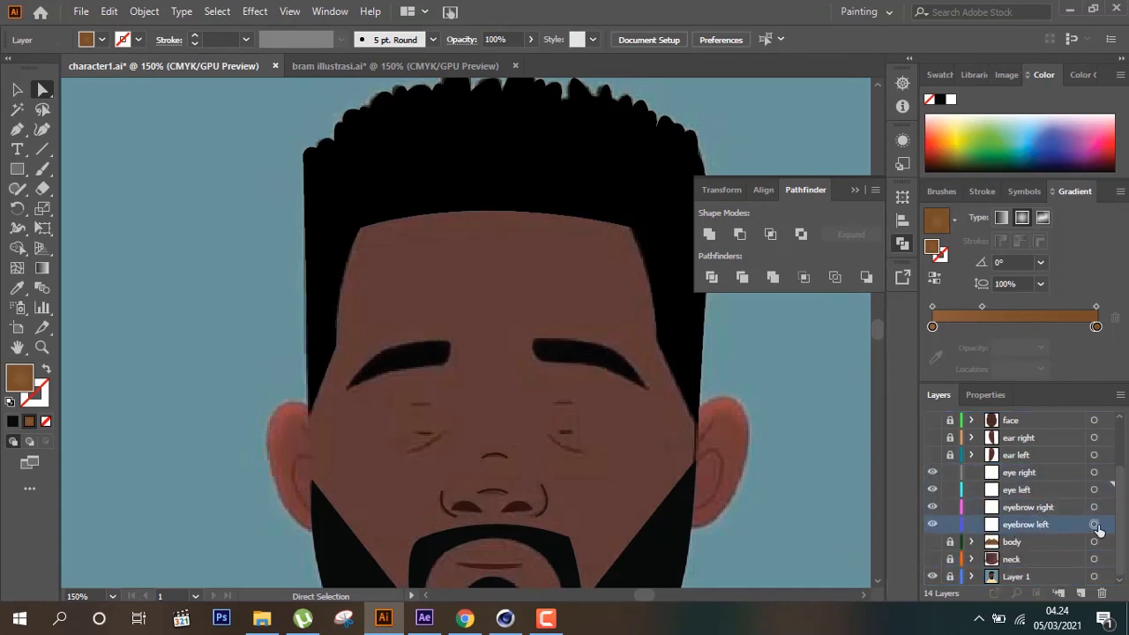
Save the document and zoom in on the eyebrows
key("ctrl+s")
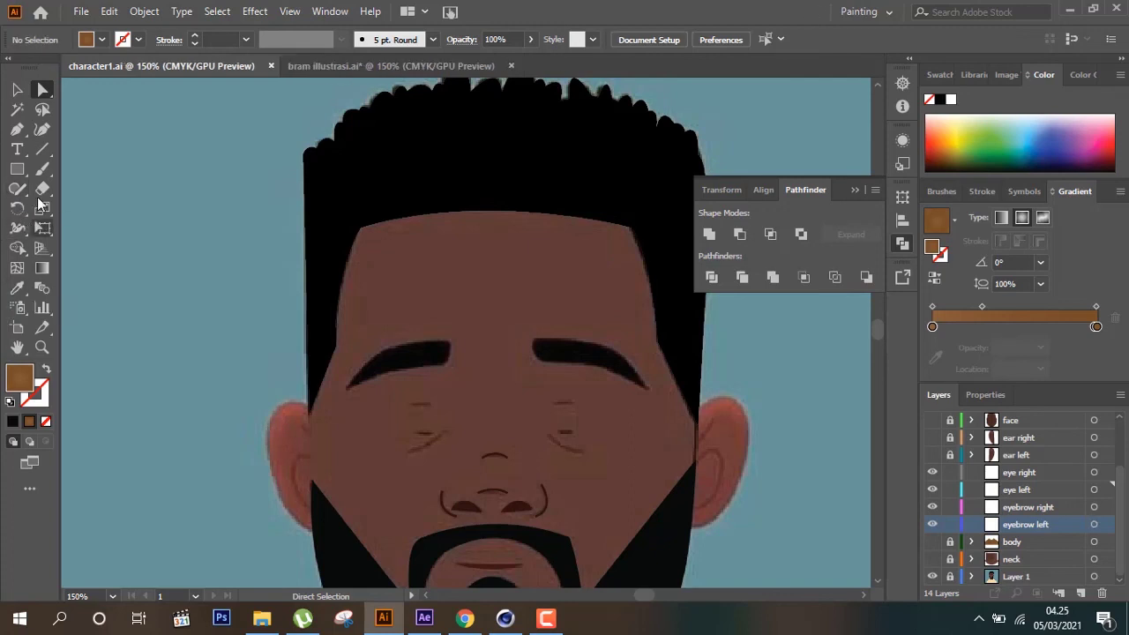
left_click(39, 352)
left_click(552, 341)
left_click(468, 382)
Trace a closed curved eyebrow shape over the right brow and save
key("p")
left_click(377, 287)
left_click_drag(392, 333, 432, 350)
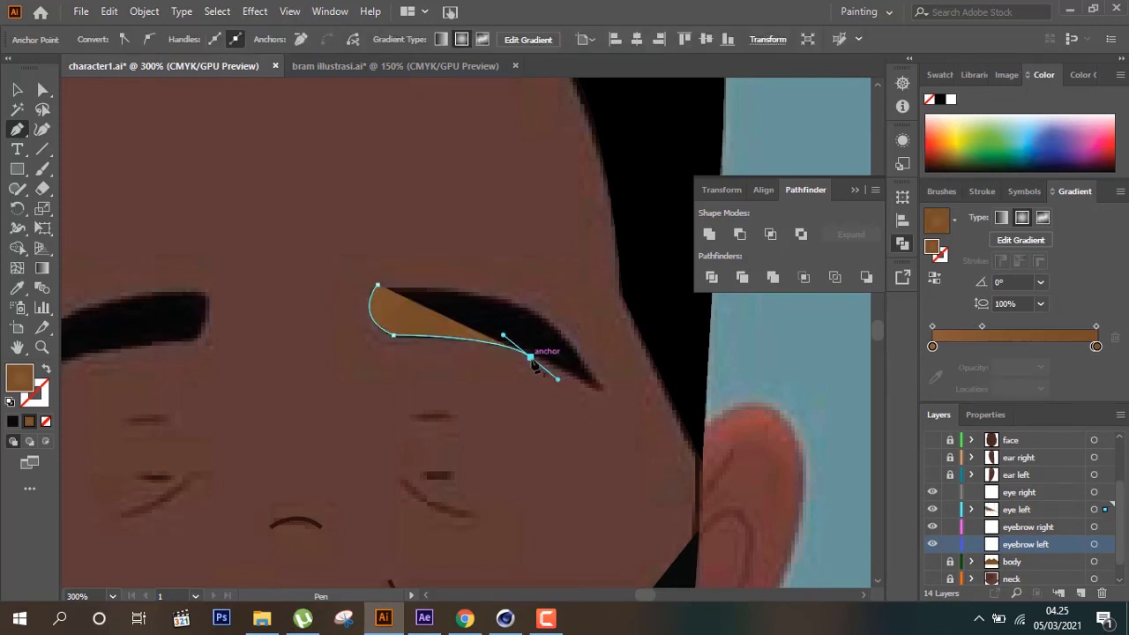
mouse_move(603, 392)
left_mouse_down()
mouse_move(535, 310)
mouse_move(486, 295)
left_mouse_up()
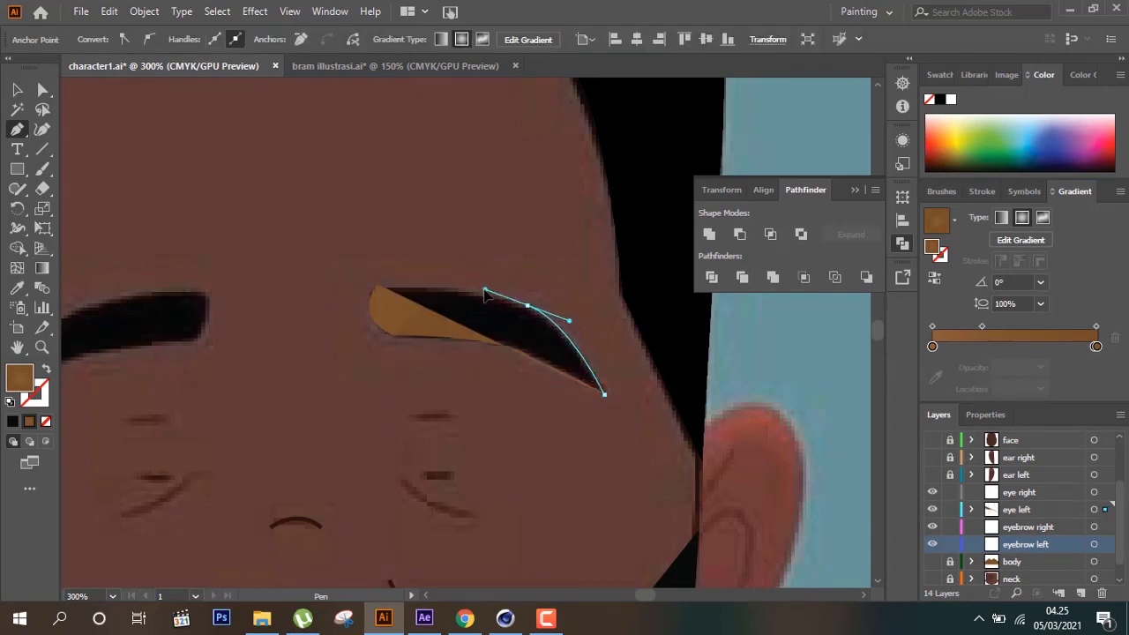
left_click(527, 305)
left_click_drag(377, 285, 350, 316)
key("v")
left_click(308, 305)
left_click(388, 333)
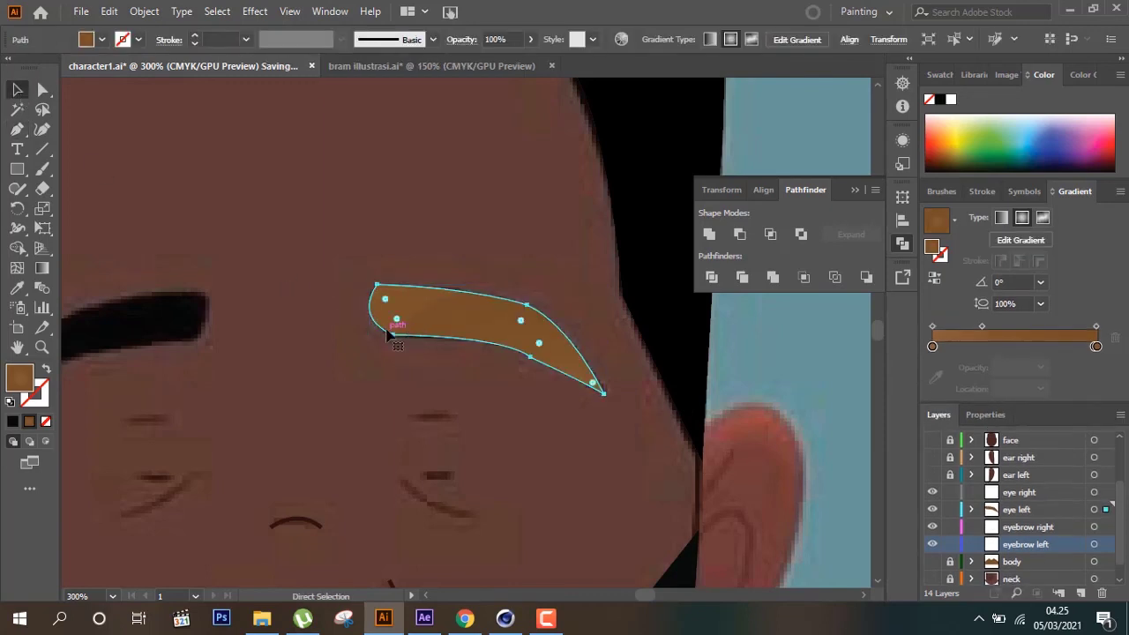
key("ctrl+minus")
key("ctrl+s")
Give the eyebrow the other brow's black fill and move face and ear layers below the eyebrow layers
key("i")
left_click(285, 320)
key("v")
left_click(1094, 526)
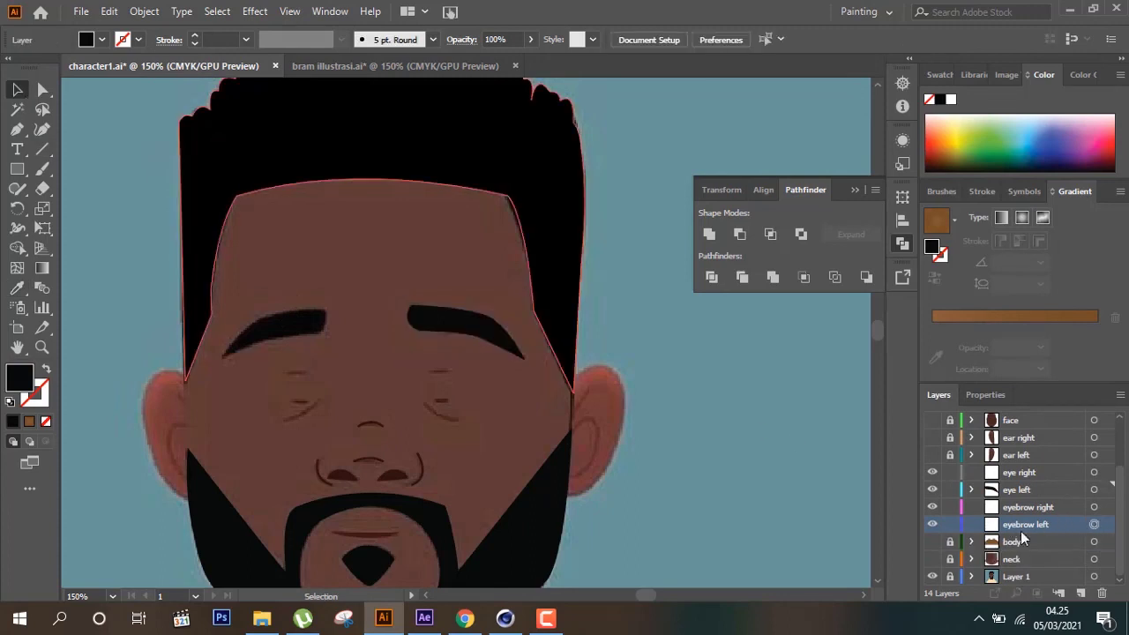
left_click(1026, 422)
left_click(1030, 450, "shift")
mouse_move(1029, 450)
left_mouse_down()
mouse_move(1021, 537)
mouse_move(990, 505)
left_mouse_up()
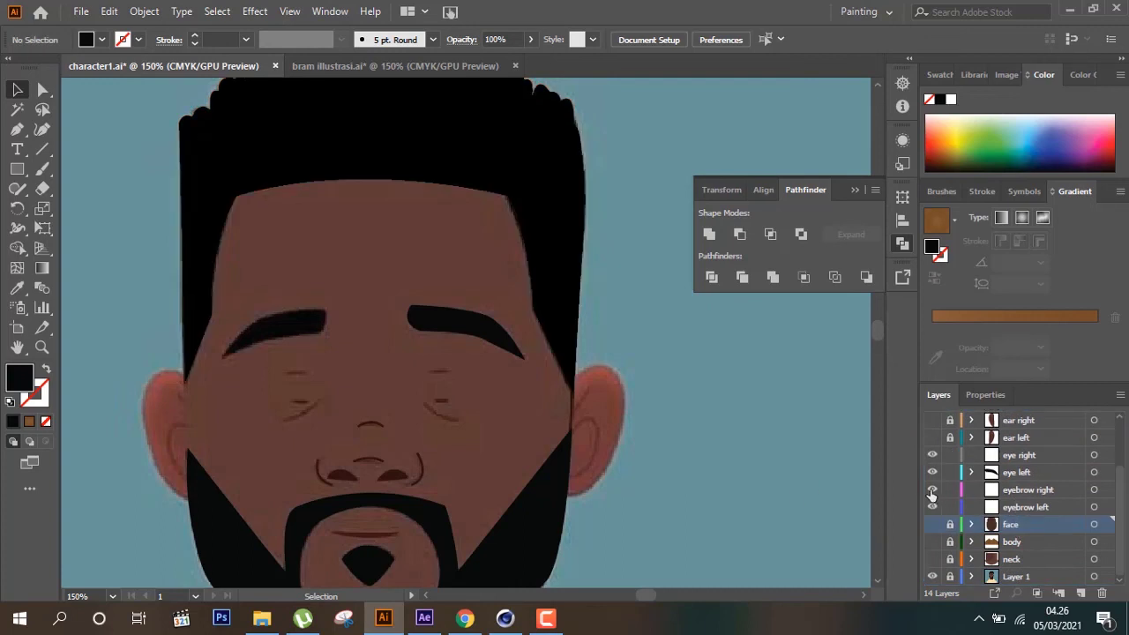
Move the eyebrow artwork into the eyebrow right and eyebrow left layers
left_click(522, 339)
key("a")
left_click_drag(1111, 472, 1110, 490)
left_click(1094, 490)
left_click(522, 359)
left_click(1093, 489)
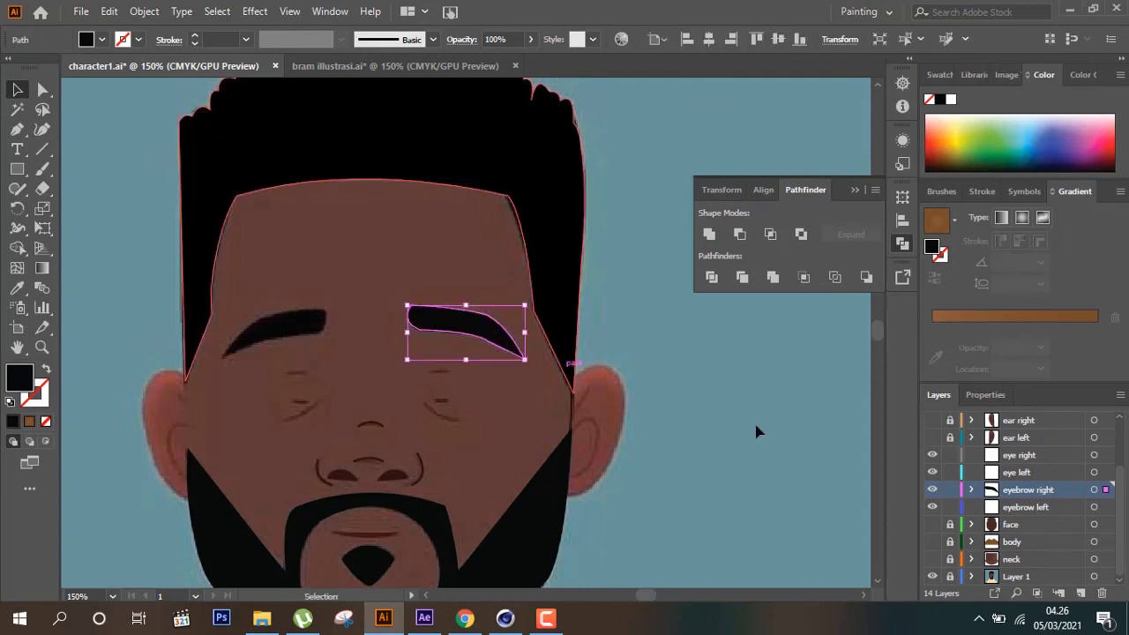
left_click_drag(1110, 489, 1110, 507)
Copy the eyebrow, reflect it horizontally onto the other brow, nudge it, and lock both eyebrow layers
key("shift+Left")
key("shift+Left")
key("shift+Left")
key("shift+Left")
key("shift+Left")
key("shift+Left")
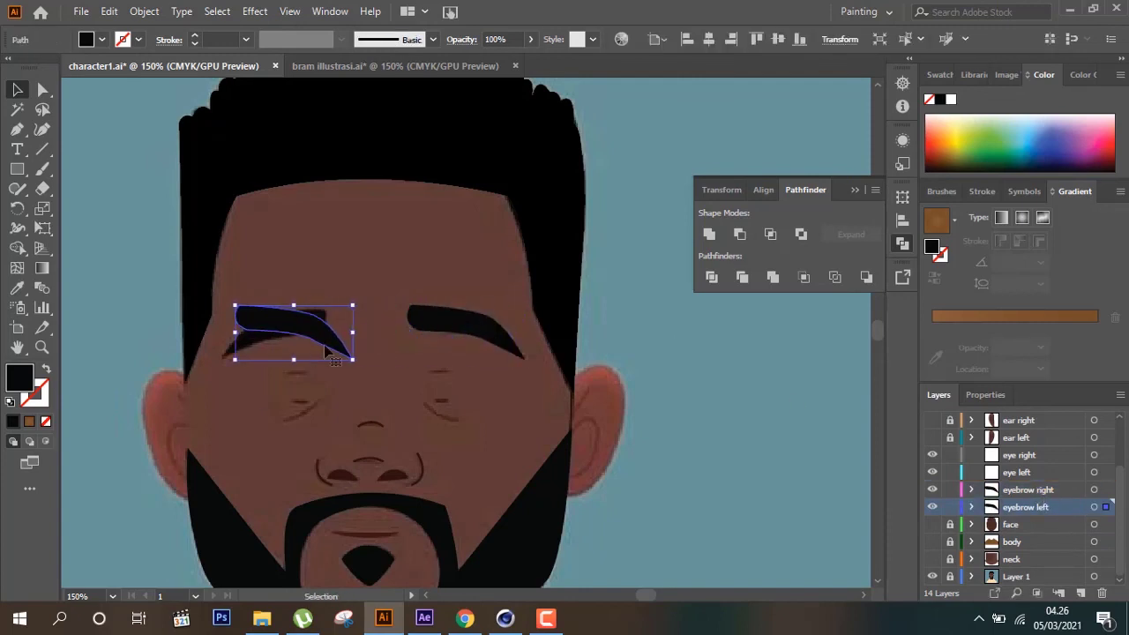
right_click(326, 348)
left_click(599, 424)
left_click(575, 409)
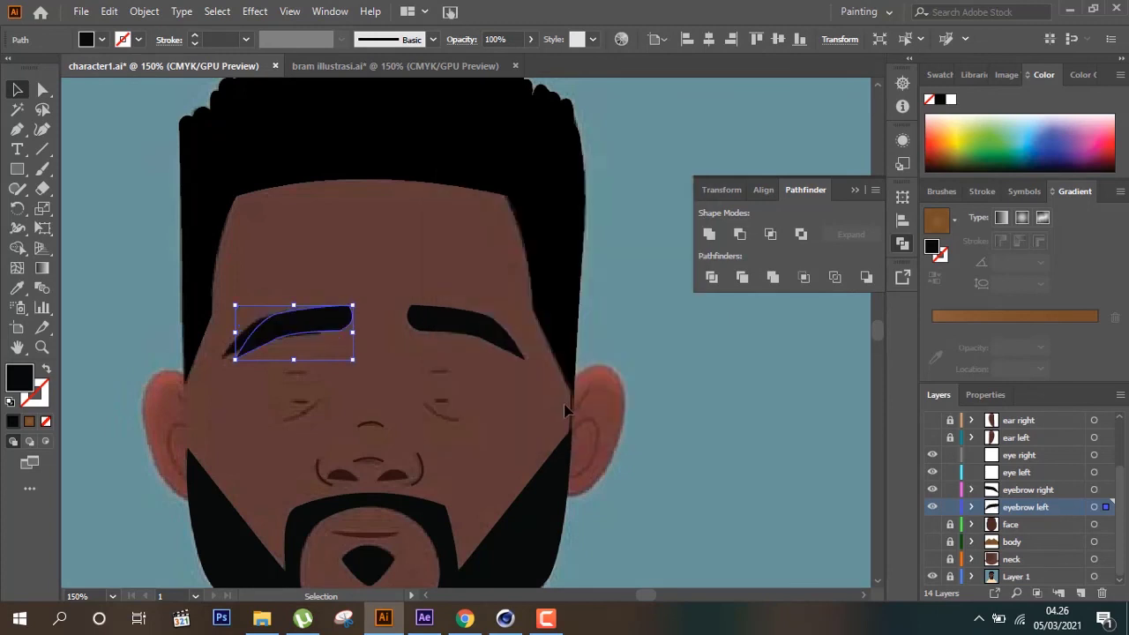
key("Right")
key("Right")
key("Right")
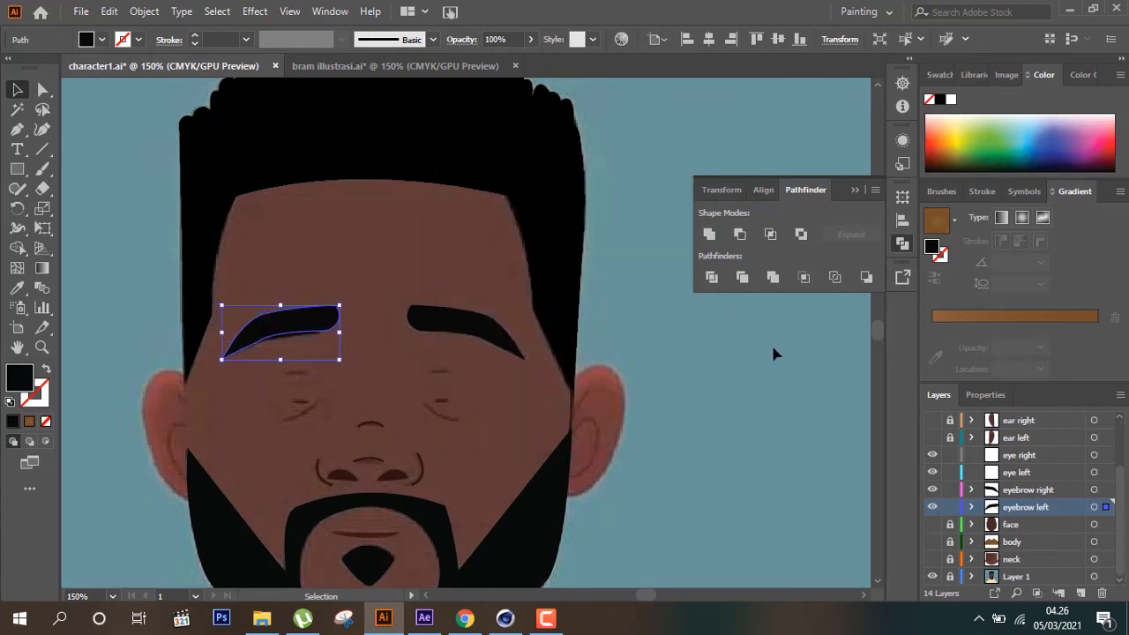
left_click(724, 334)
left_click(932, 507)
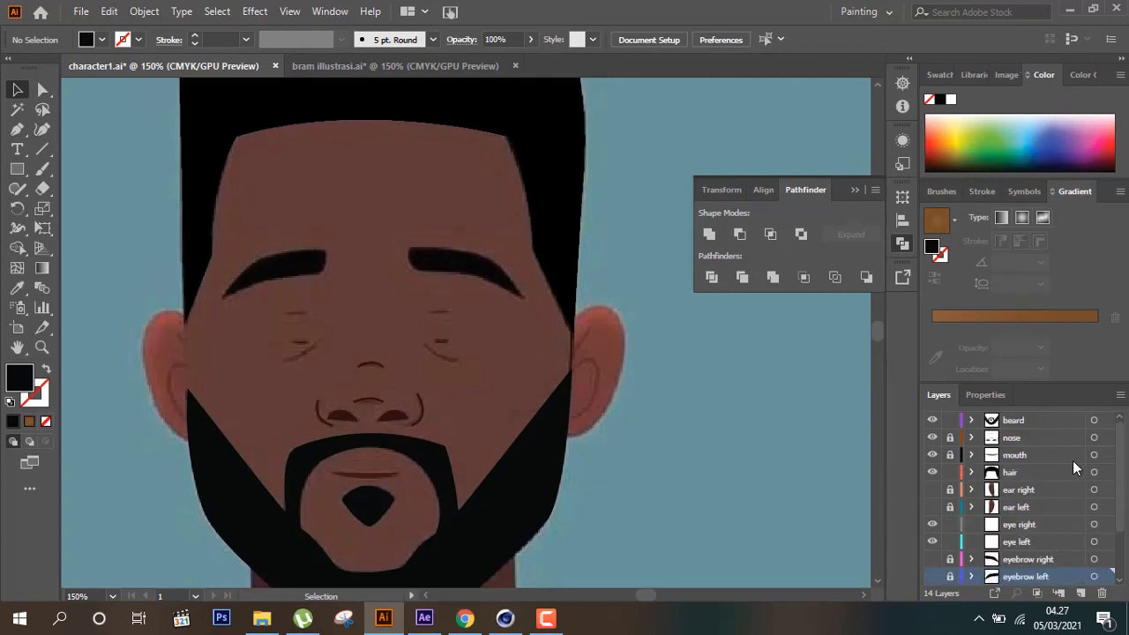
Draw a curved upper eyelid line on the eye right layer
left_click(1072, 455)
mouse_move(254, 303)
left_mouse_down()
mouse_move(418, 371)
mouse_move(670, 334)
left_mouse_up()
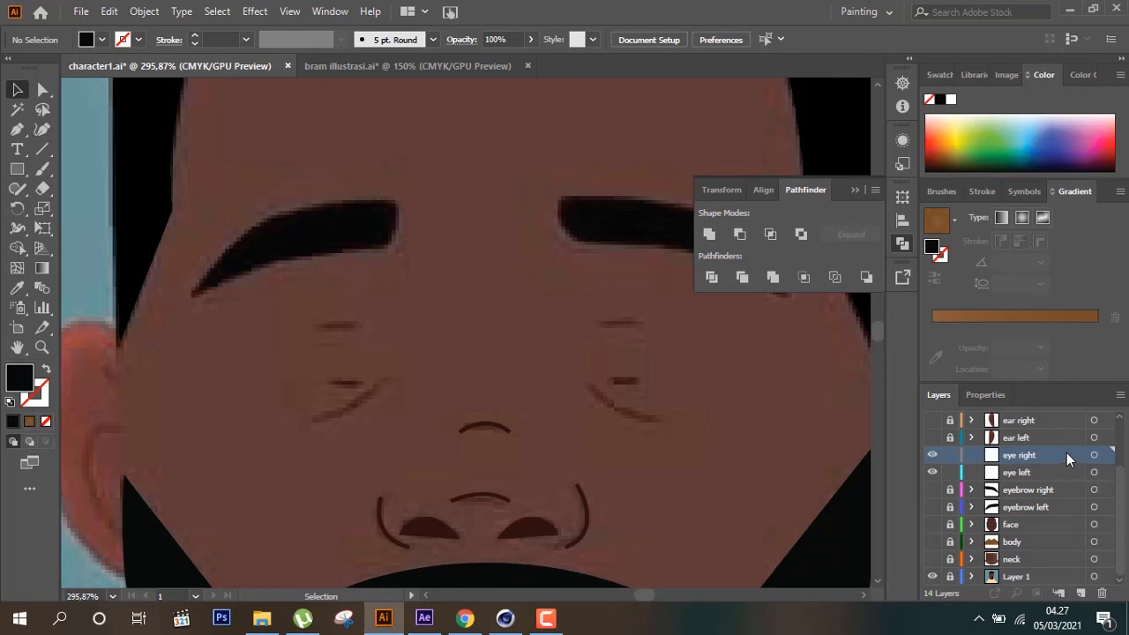
left_click(17, 129)
left_click(311, 331)
left_click_drag(361, 331, 387, 356)
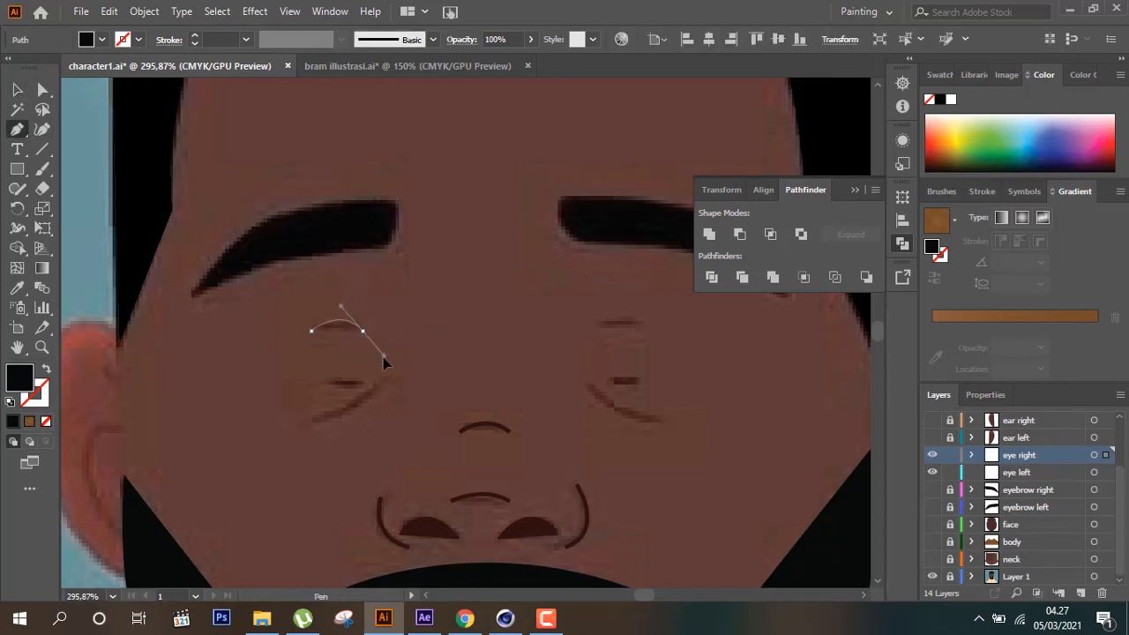
left_click(17, 89)
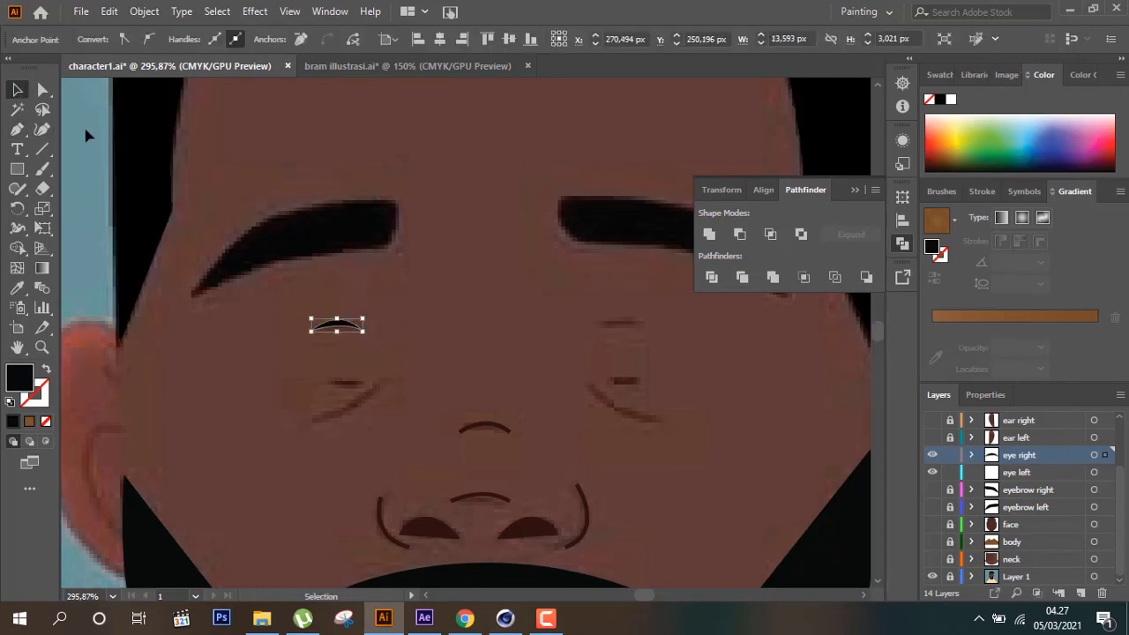
left_click(381, 334)
Give the eyelid line the other eye line's brown style, then darken its fill
left_click(349, 328)
key("i")
left_click(631, 325)
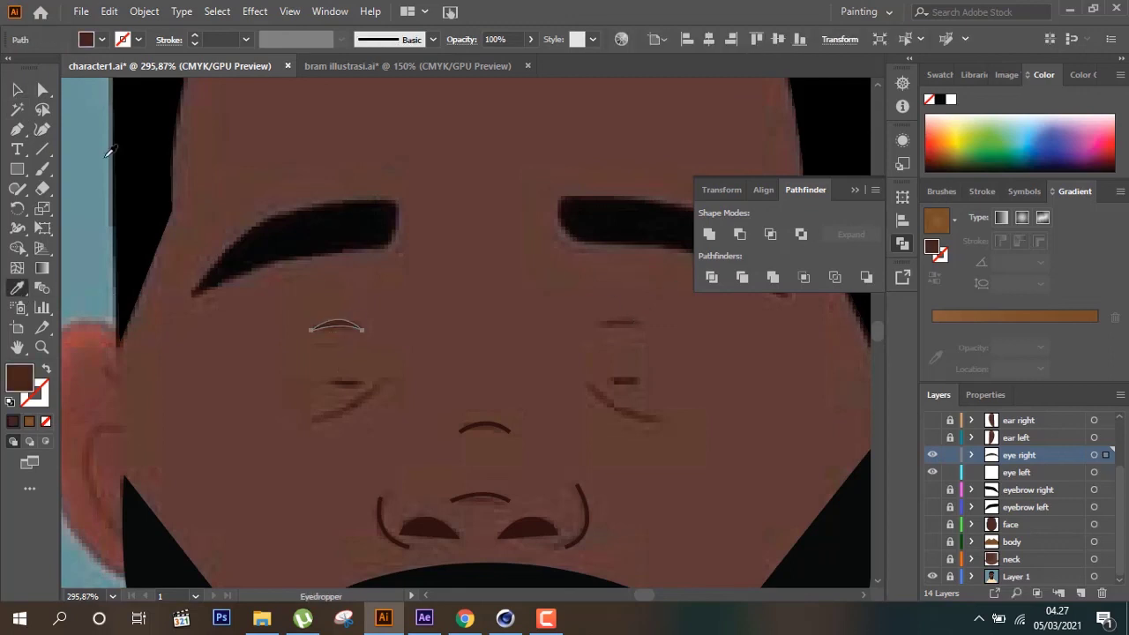
key("v")
double_click(20, 377)
left_click(454, 376)
left_click(740, 204)
left_click(460, 340)
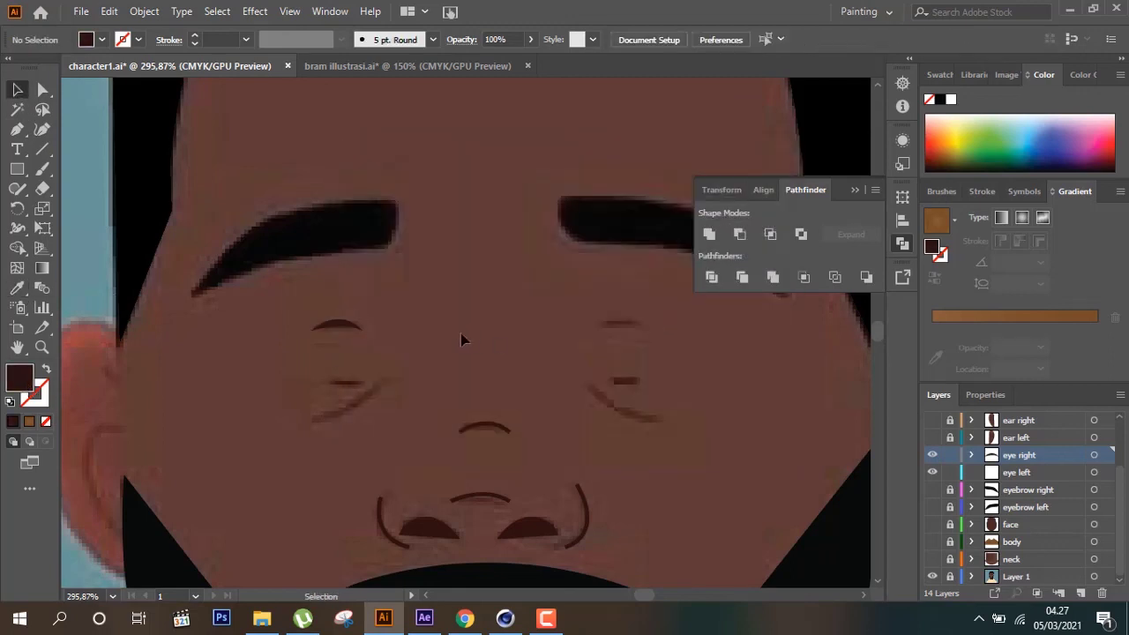
Draw a lower eyelid line and an under-eye crease curve
left_click(17, 129)
left_click(326, 384)
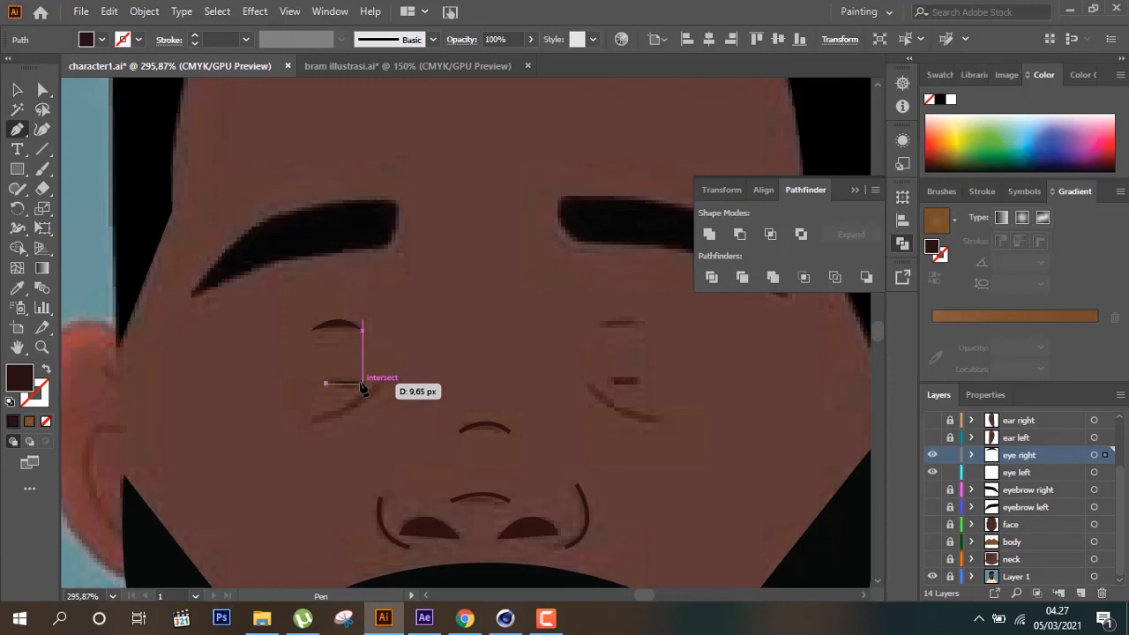
left_click_drag(362, 385, 346, 395)
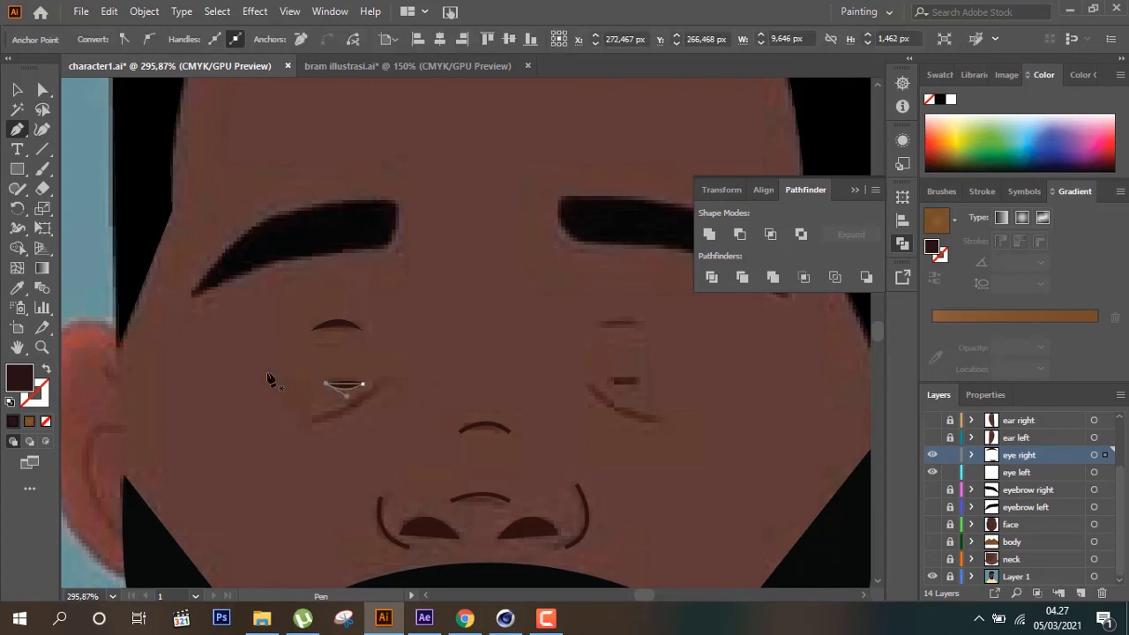
key("v")
left_click(432, 374)
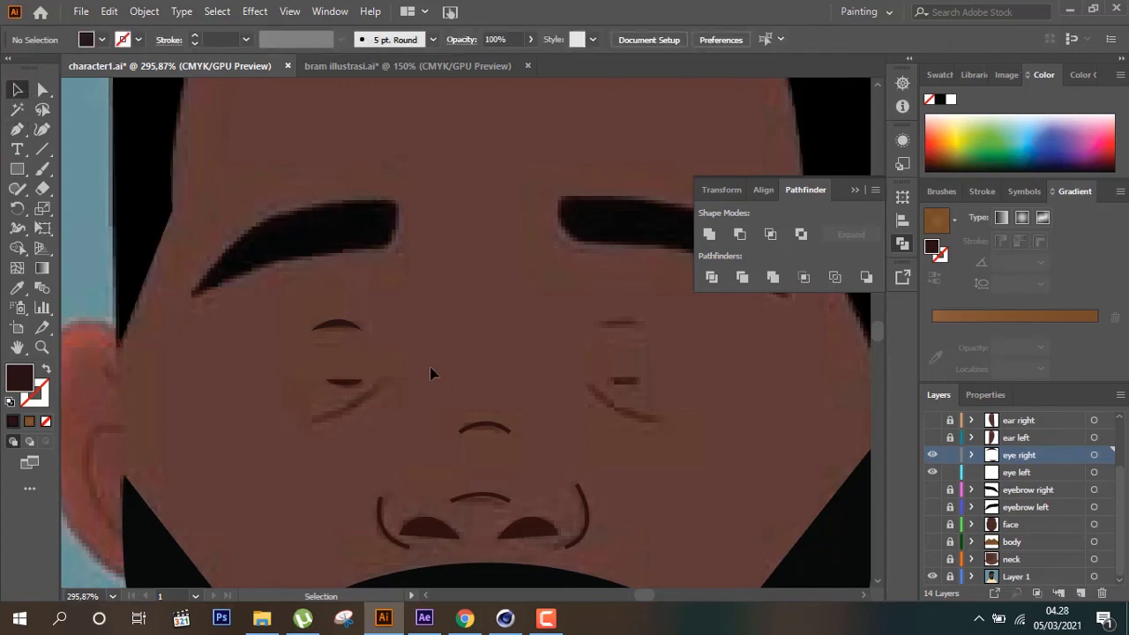
key("p")
left_click(311, 423)
left_click_drag(377, 382, 397, 357)
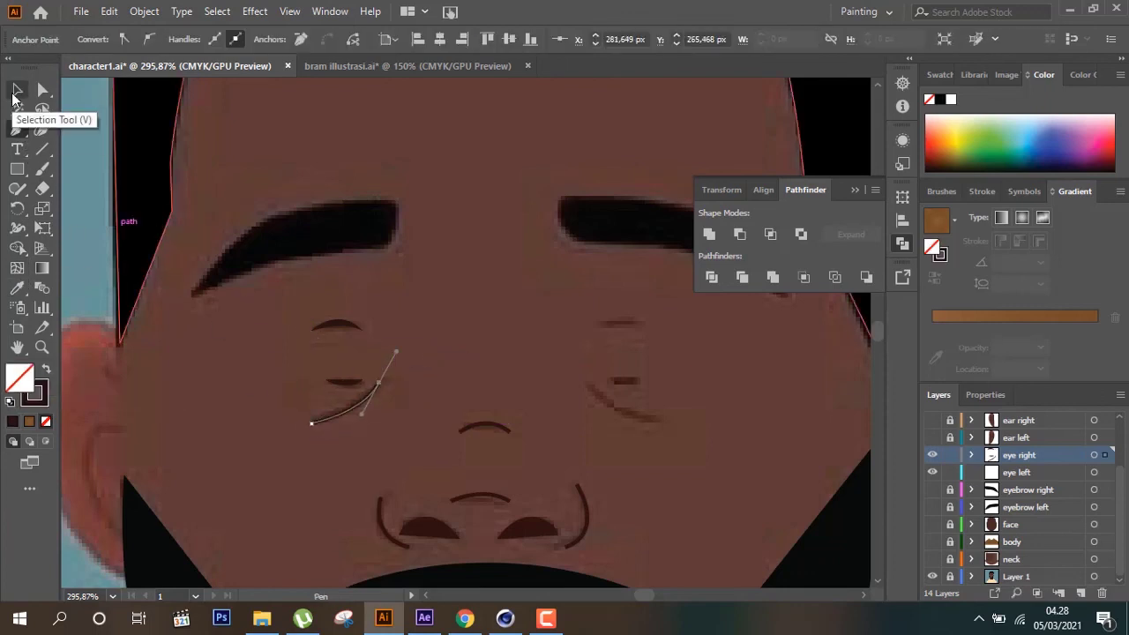
left_click(17, 89)
Duplicate the eye lines, reflect them horizontally and place them over the other eye
left_click(1094, 455)
key("alt+shift+Right")
key("shift+Right")
right_click(516, 401)
left_click(736, 352)
left_click(577, 409)
left_click_drag(470, 393, 617, 393)
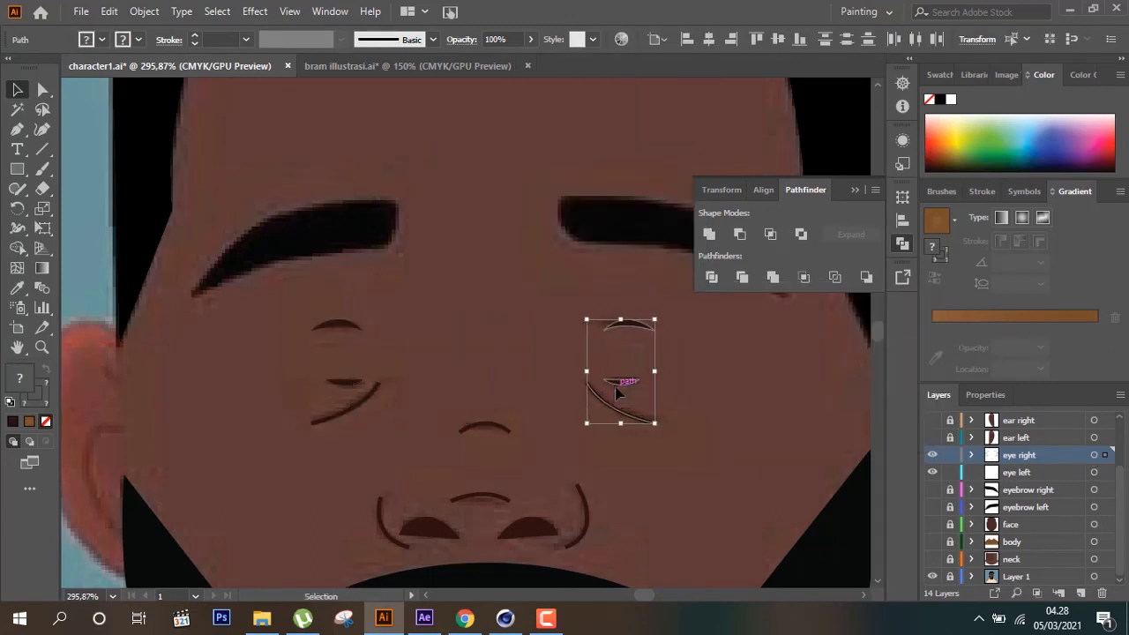
left_click(764, 325)
key("ctrl+1")
Turn on all hidden artwork layers, hide the reference photo layer, and save the document
key("ctrl+minus")
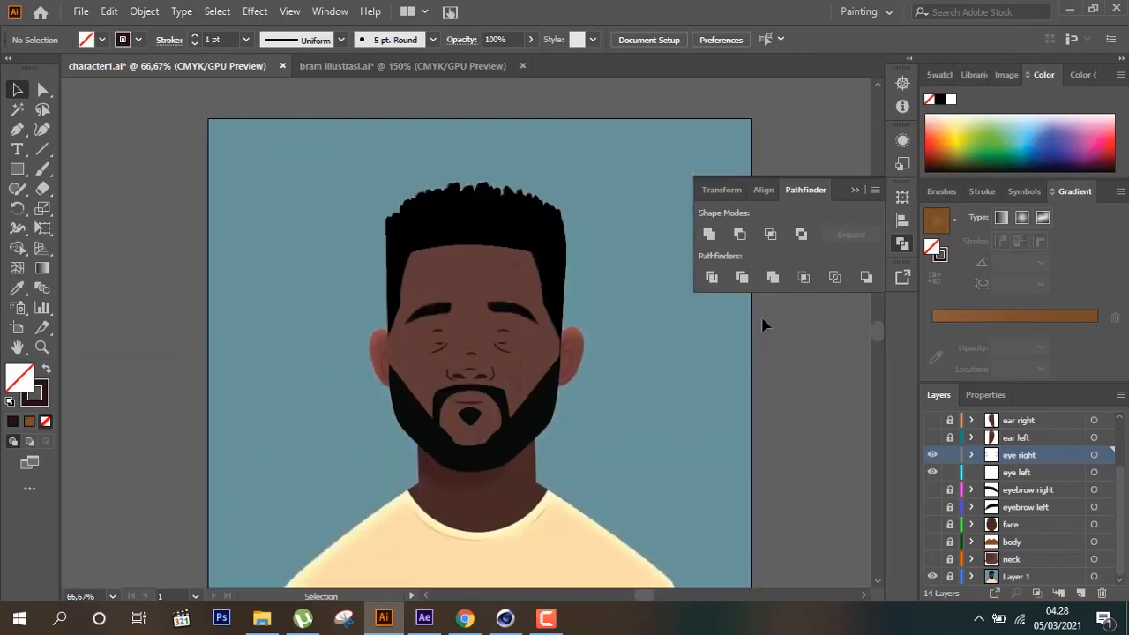
scroll(955, 466, "up", 2)
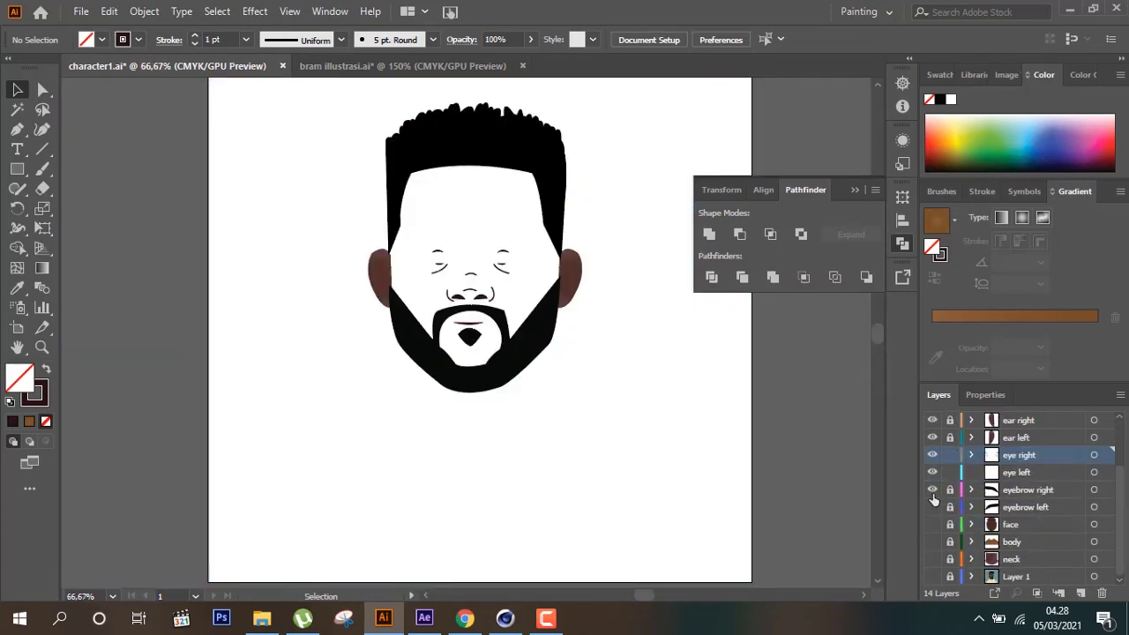
left_click_drag(932, 535, 933, 578)
scroll(675, 414, "down", 2)
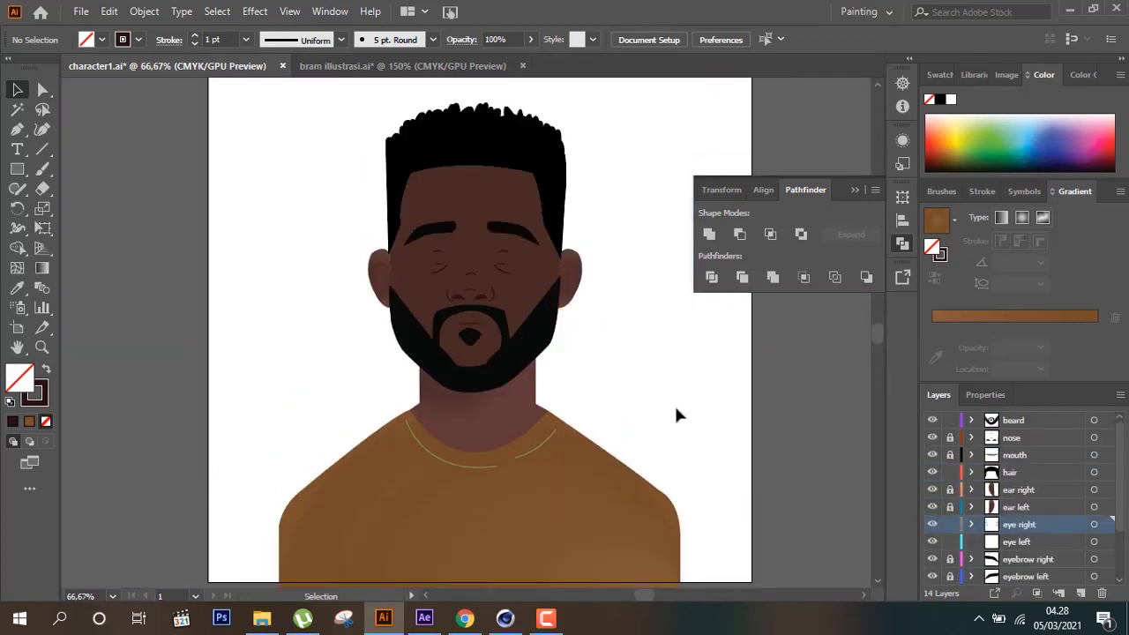
key("ctrl+s")
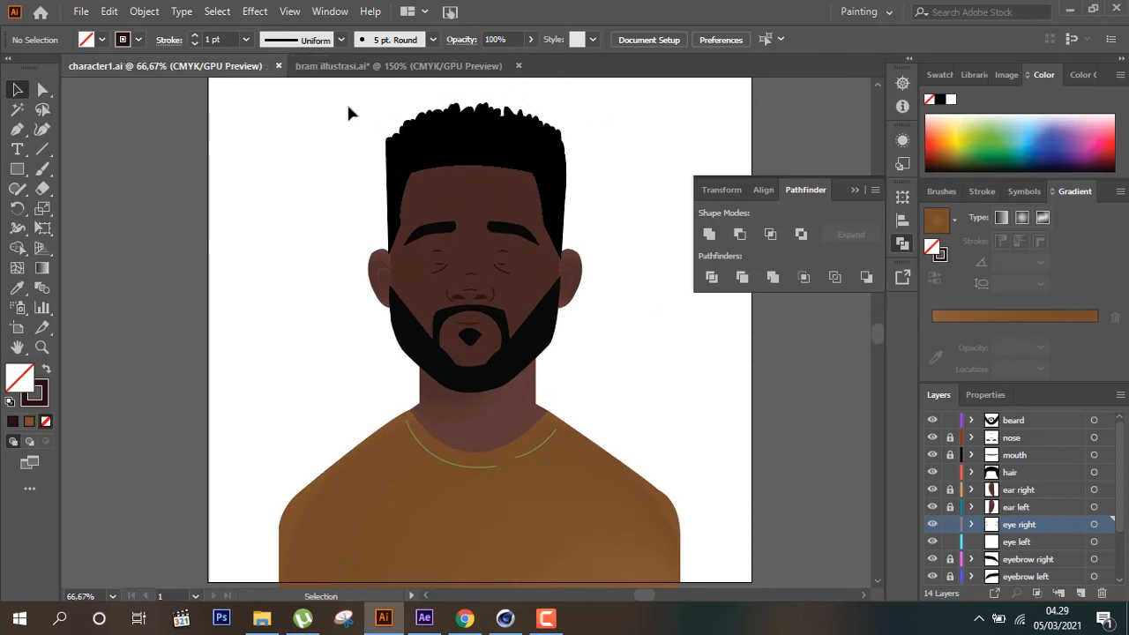